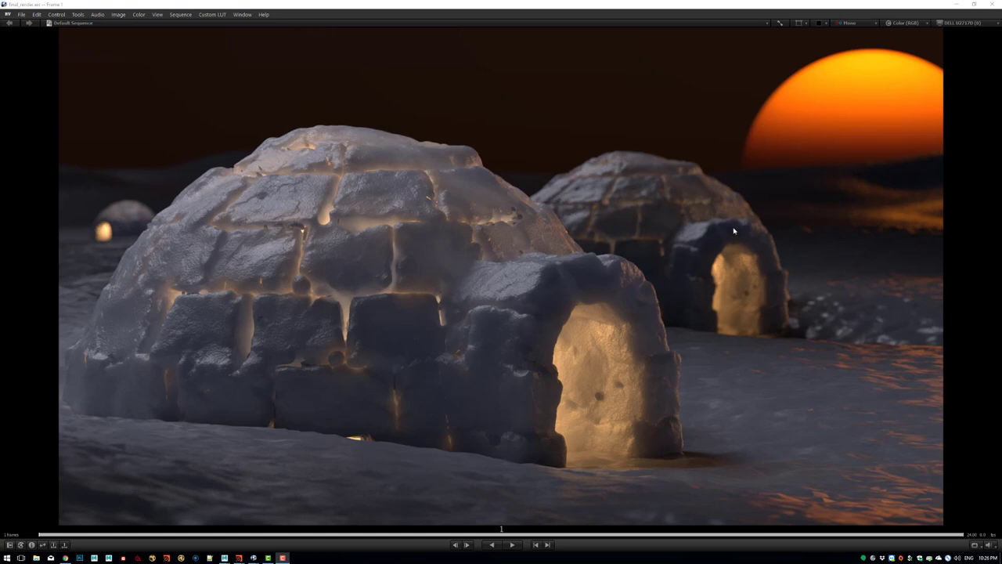
Switch from the final render image to the Maya scene with the igloo.
click(957, 5)
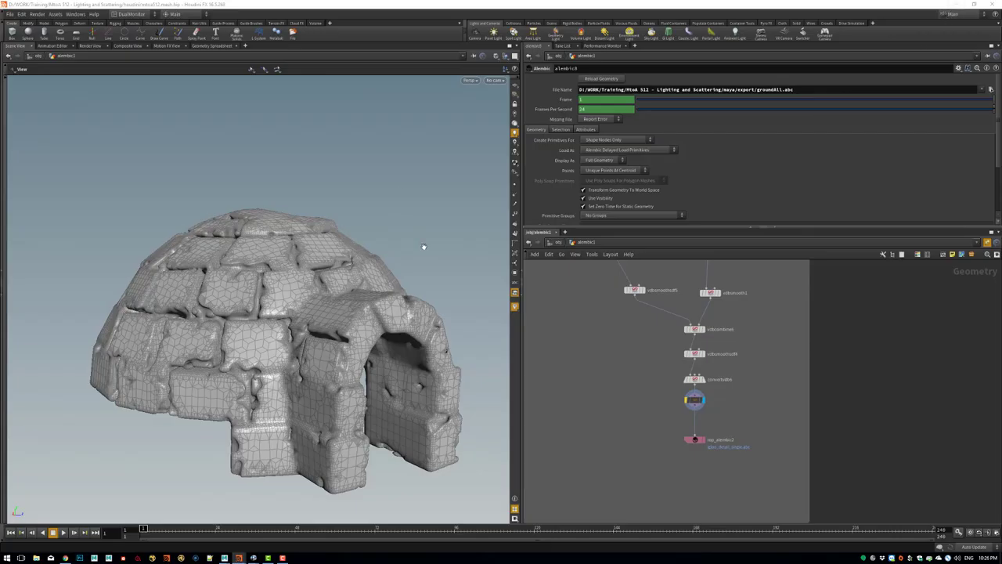
mouse_move(226, 560)
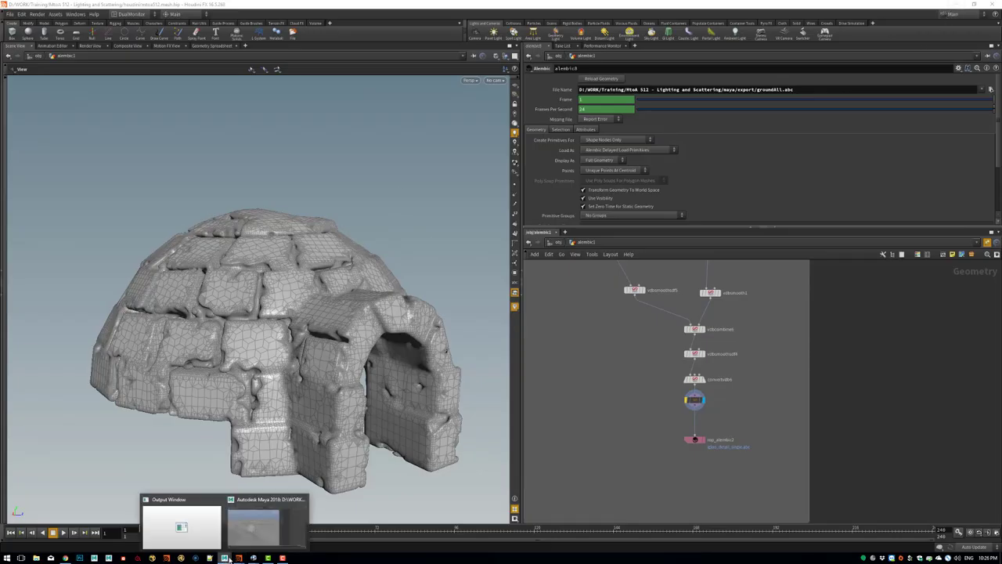
click(253, 521)
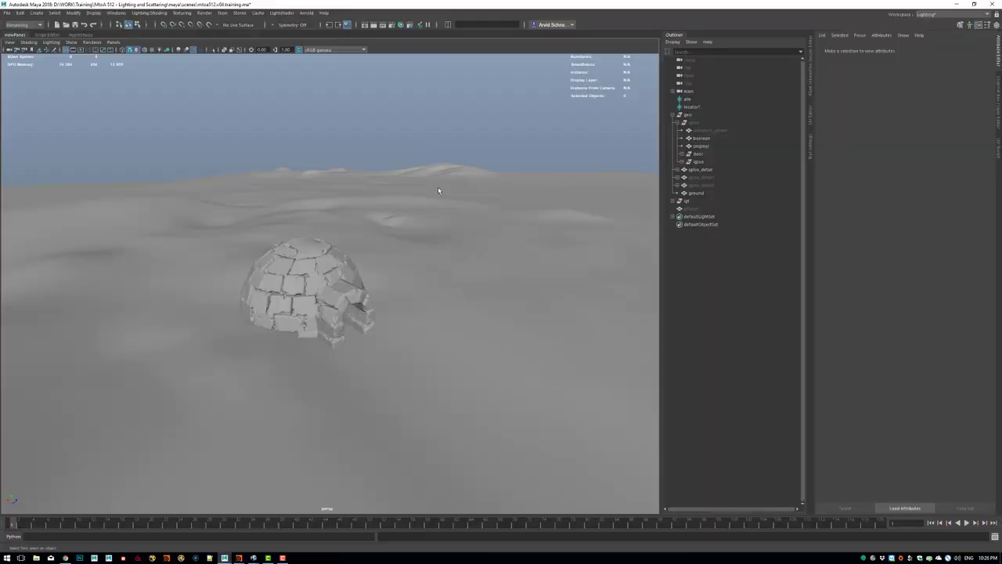
Hide the inside_light parented under igloo_detail.
click(698, 194)
click(540, 112)
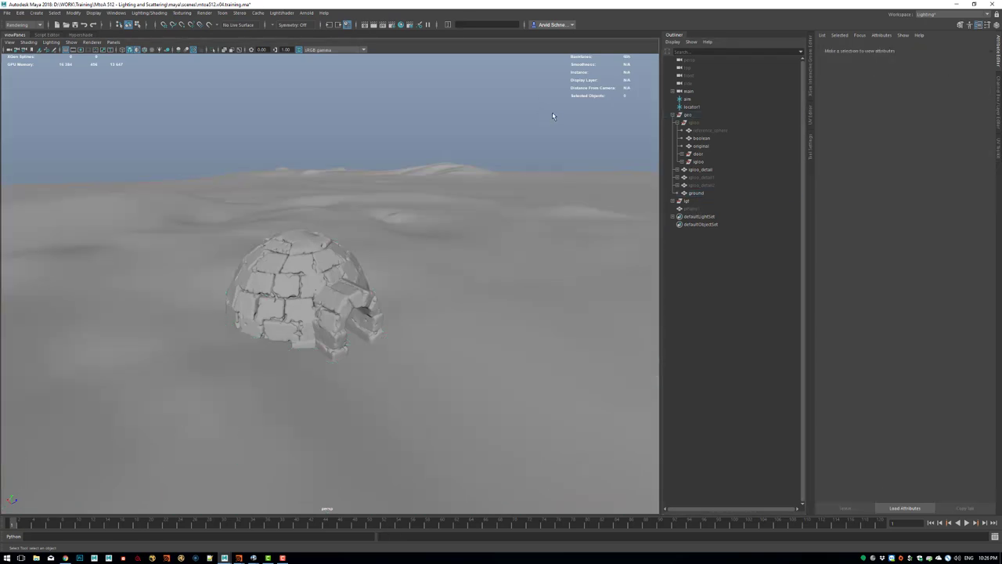
alt+right_drag(358, 221, 461, 237)
alt+drag(455, 321, 317, 341)
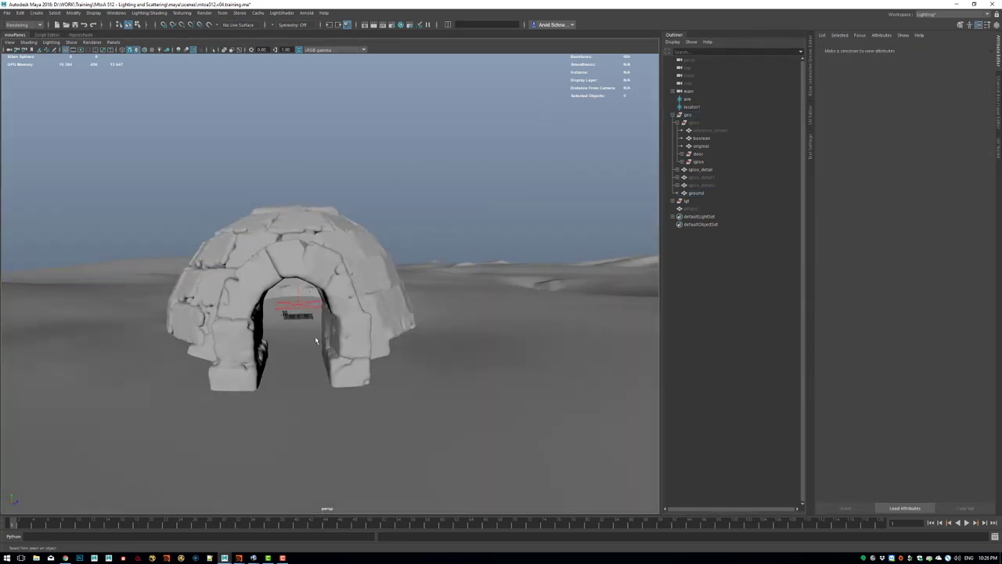
click(678, 170)
click(705, 178)
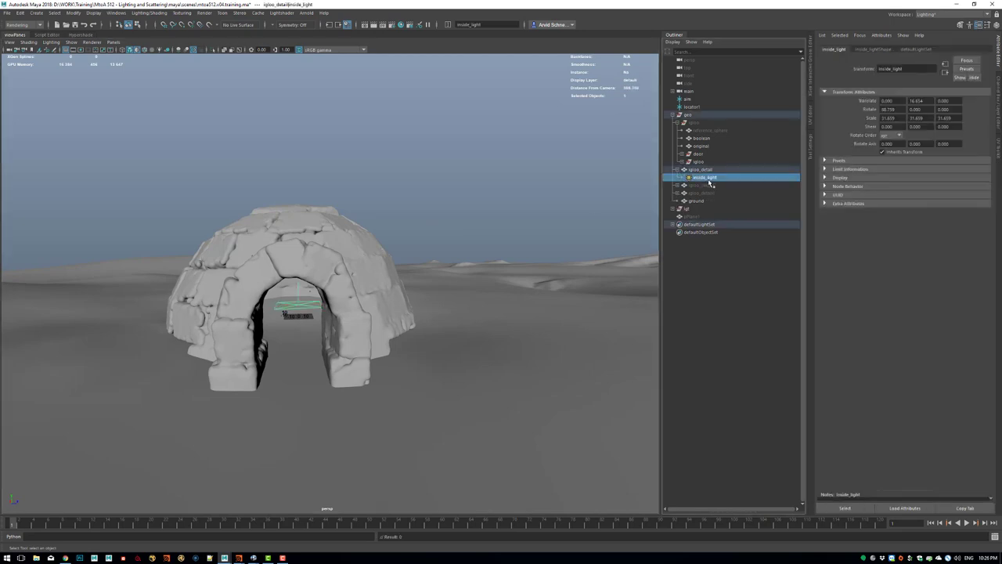
key(ctrl+h)
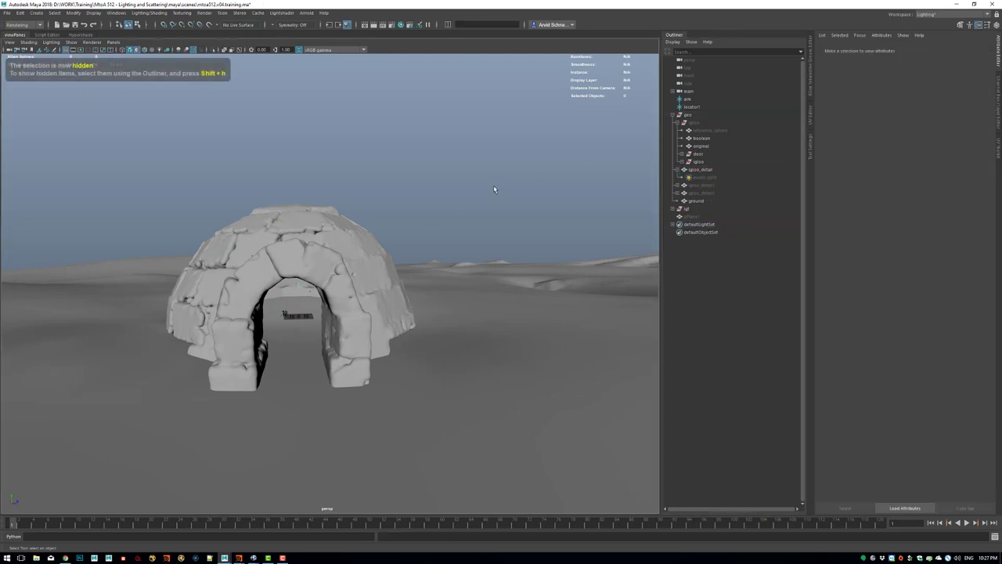
Inspect the igloo_detail mesh and the ground mesh in the perspective view.
click(359, 257)
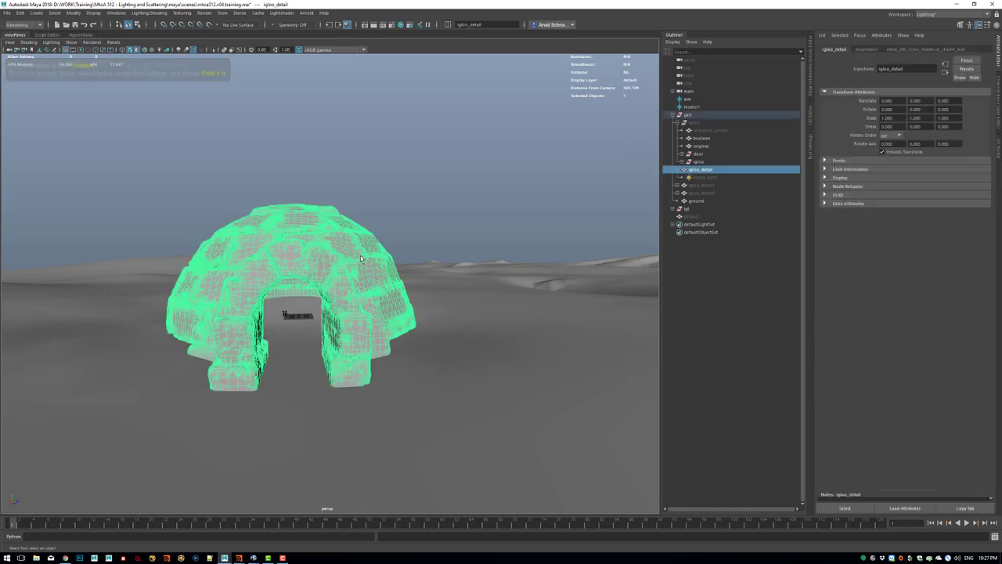
click(460, 184)
click(444, 278)
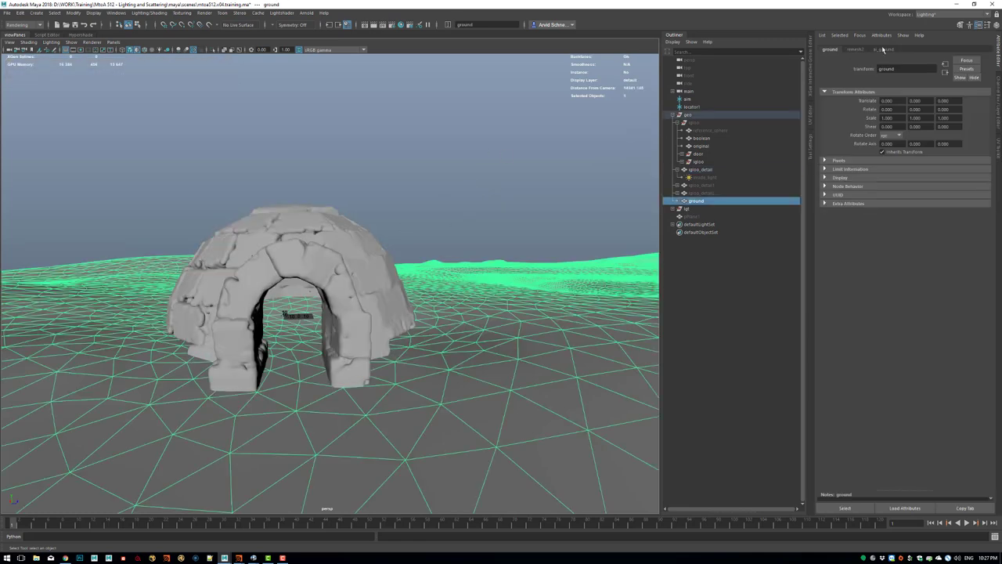
click(478, 213)
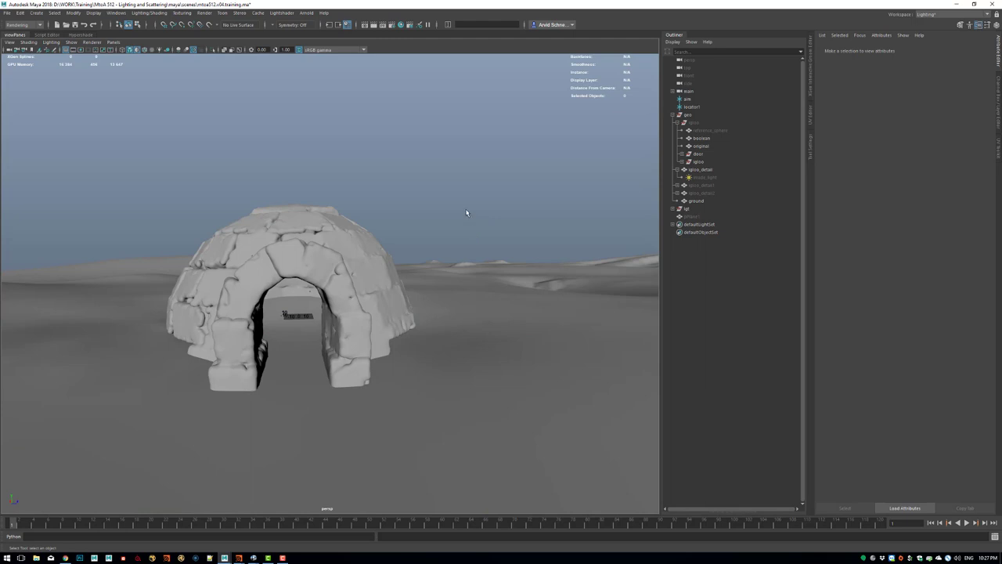
Graph the shading networks of the ground and igloo_detail in two new, separate Hypershade graphs.
click(472, 264)
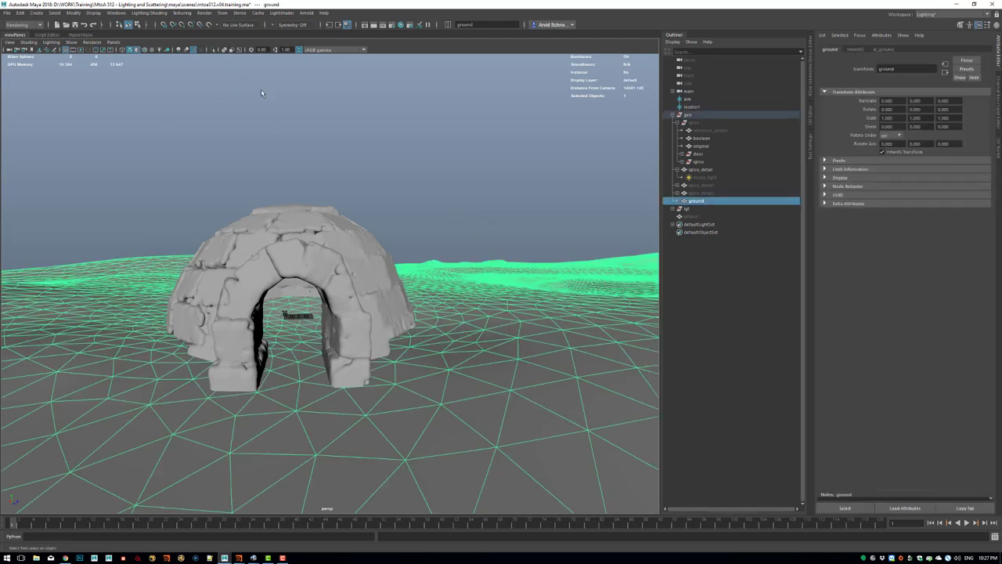
click(72, 36)
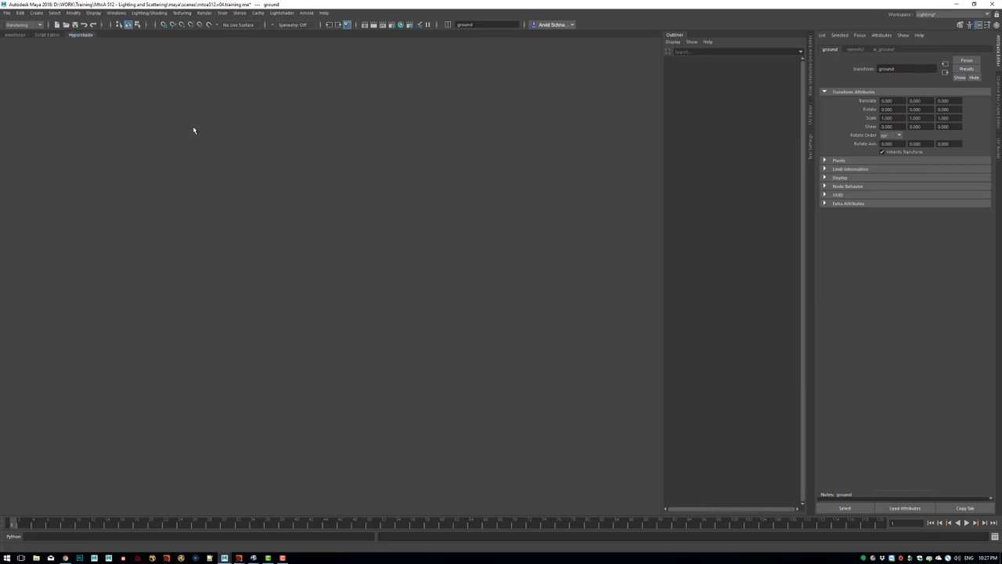
key(ctrl+space)
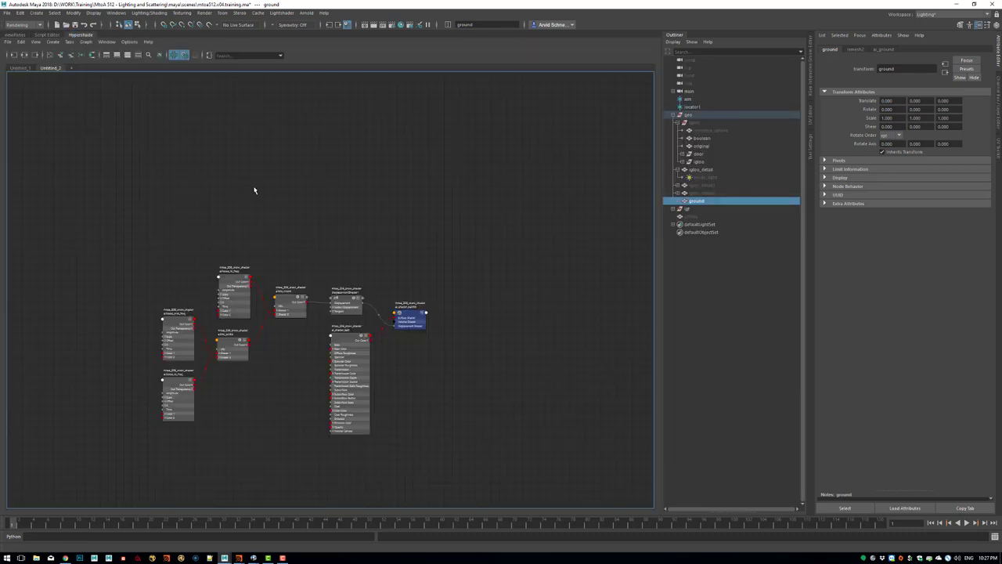
click(72, 67)
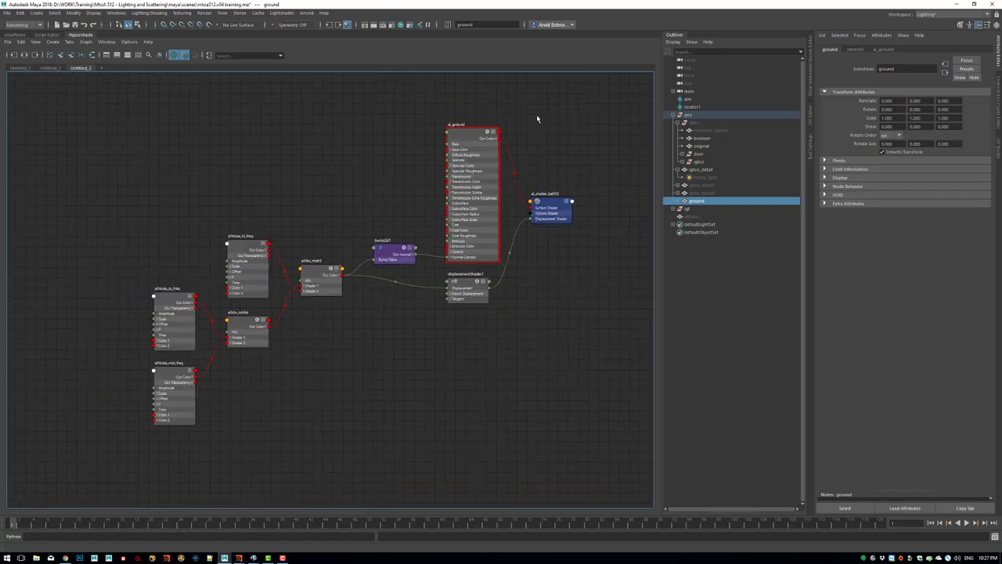
click(101, 68)
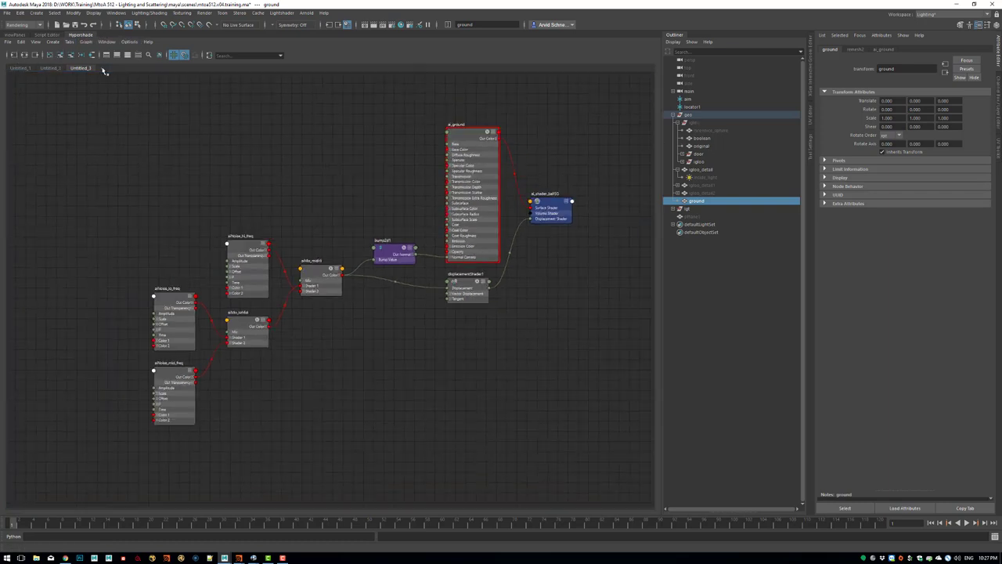
click(702, 170)
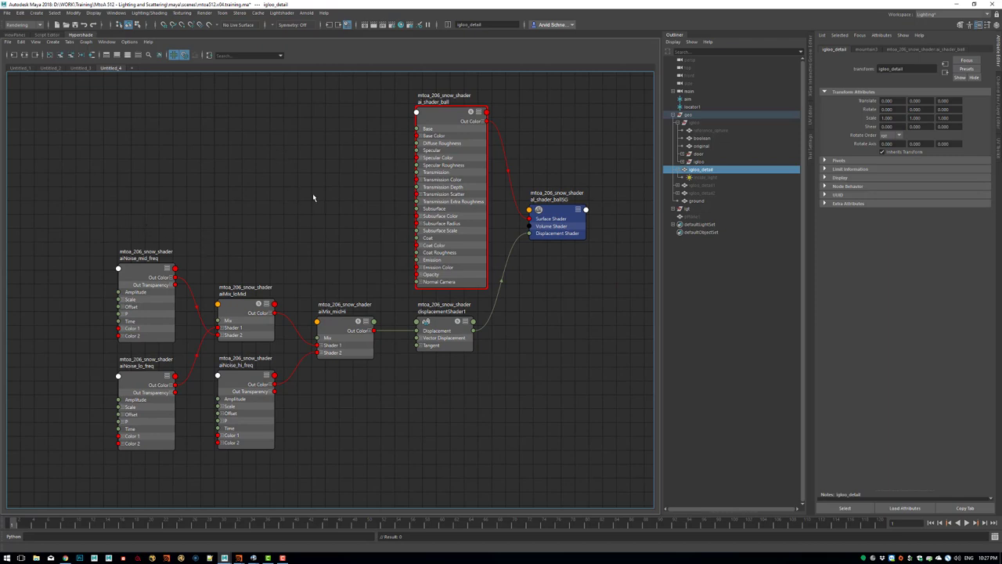
Switch to Chrome, check the igloo night reference photos and the YouTube tutorial channel, and return to Maya.
click(66, 558)
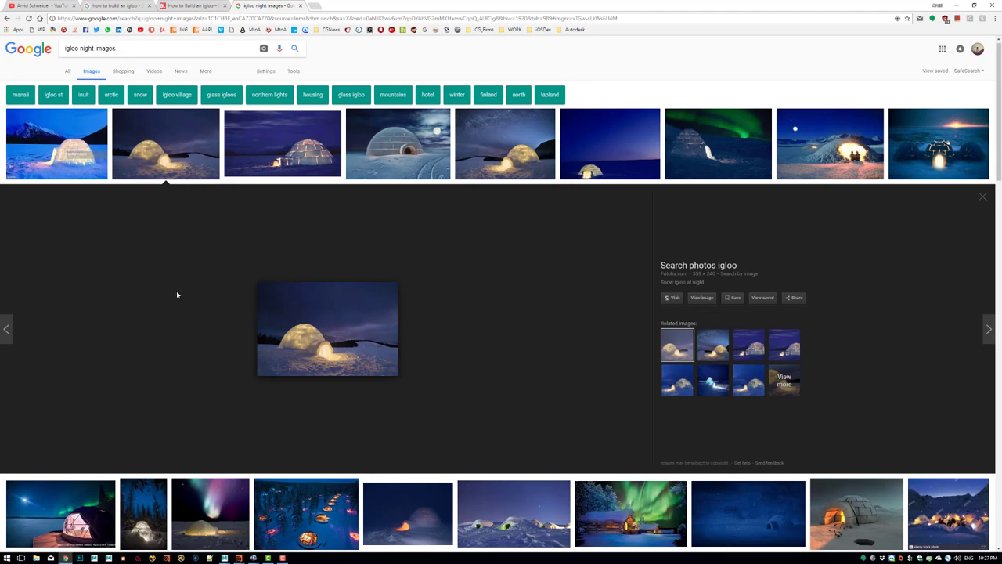
click(49, 6)
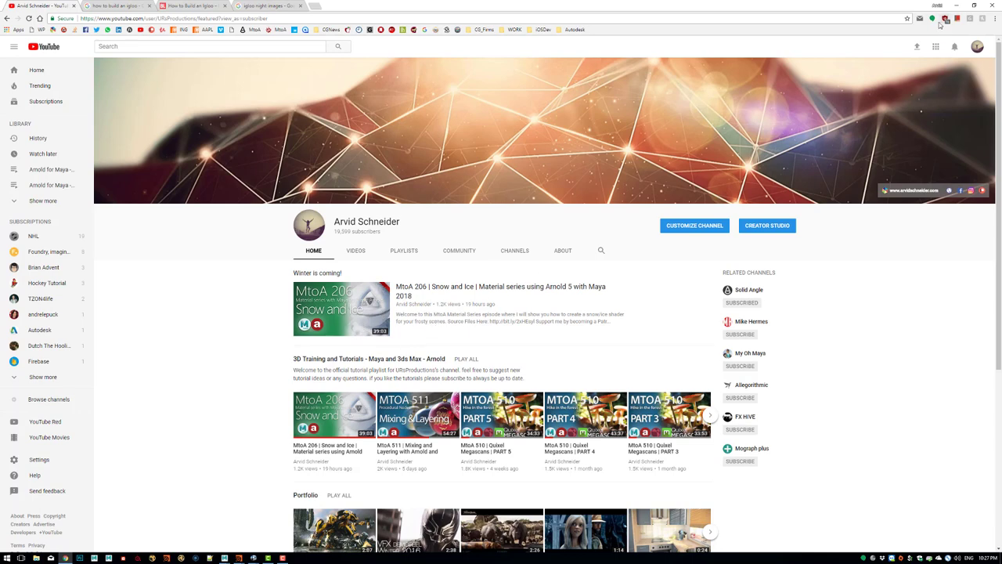
click(957, 5)
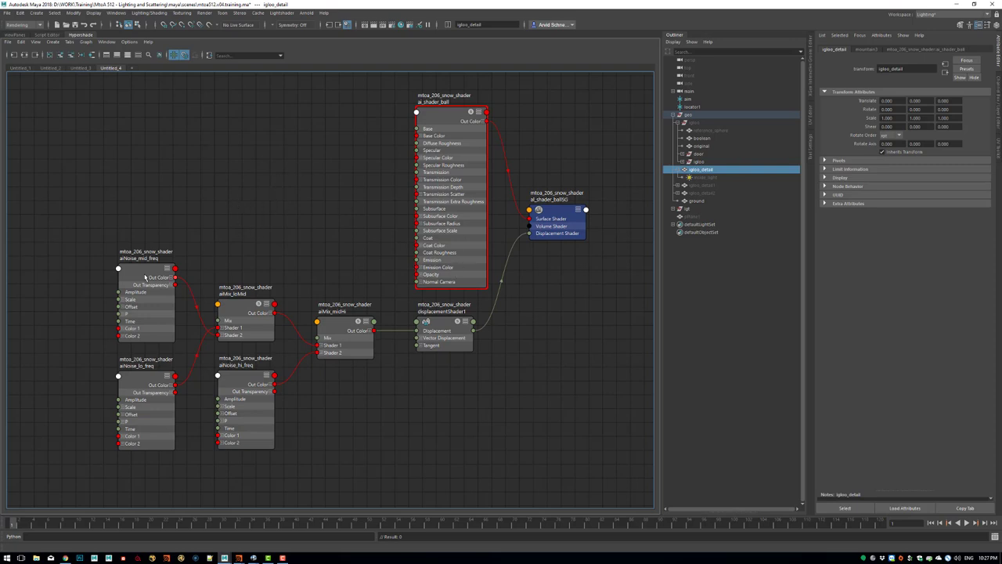
Compare the noise and mix nodes driving the displacement in the igloo and ground shader networks.
drag(73, 192, 371, 478)
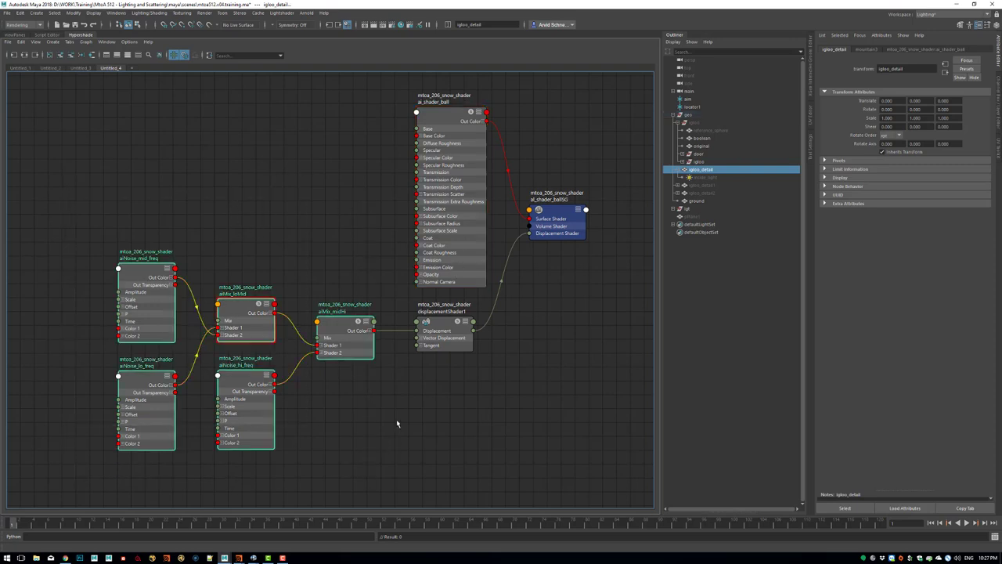
click(397, 420)
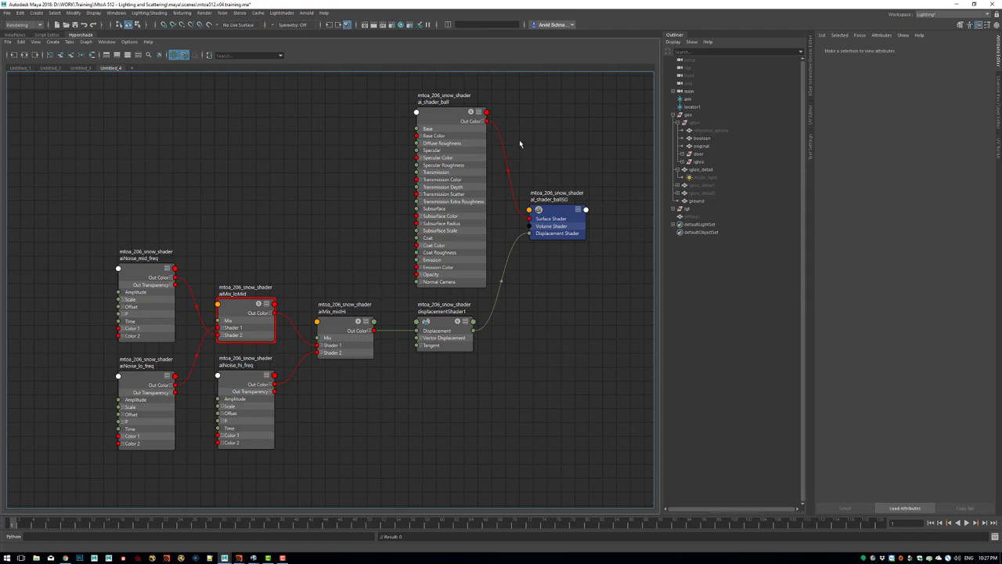
click(82, 68)
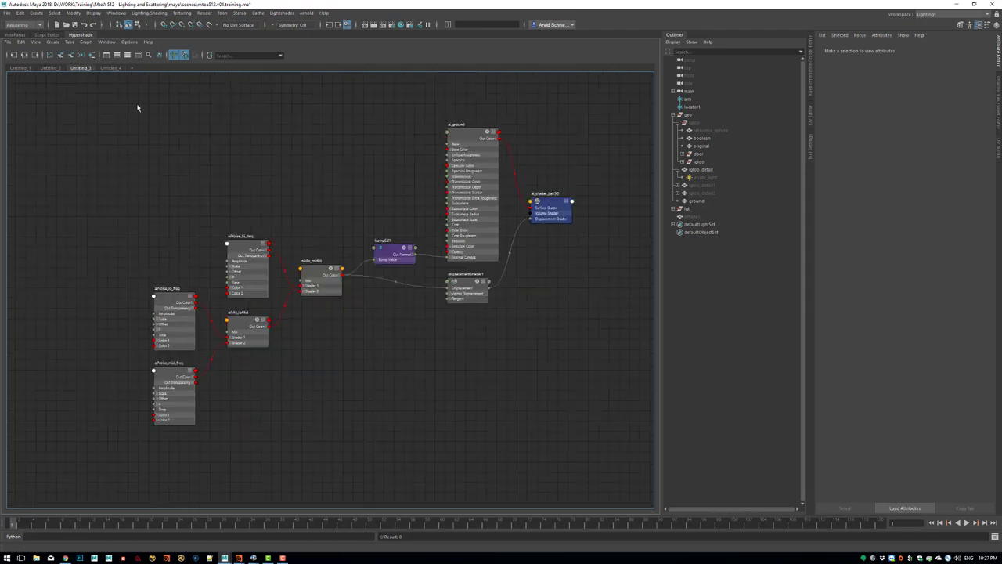
drag(63, 193, 349, 462)
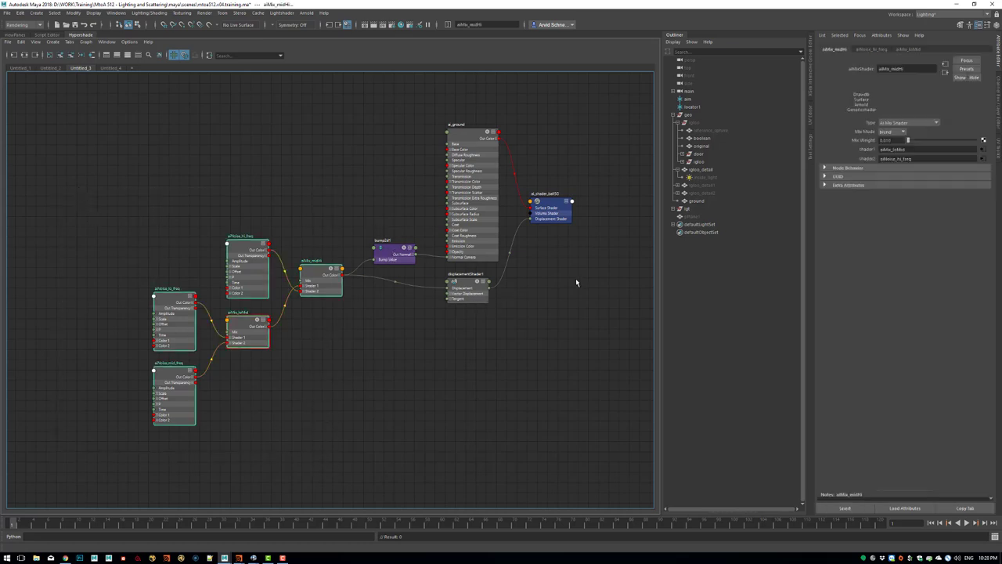
click(530, 332)
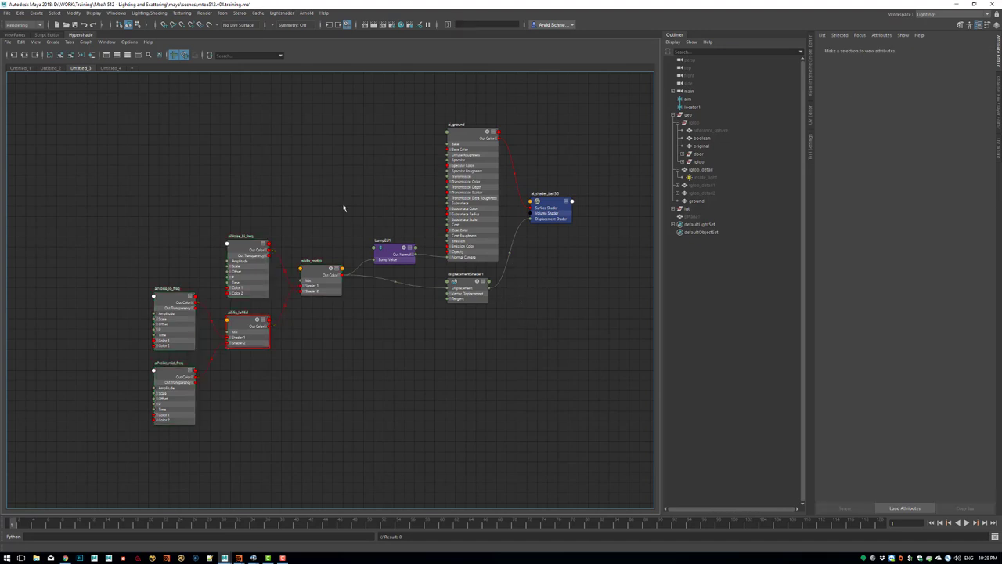
Expand the lgt group to review its lights, and select the rim_linked light.
click(678, 169)
click(674, 200)
drag(716, 210, 713, 258)
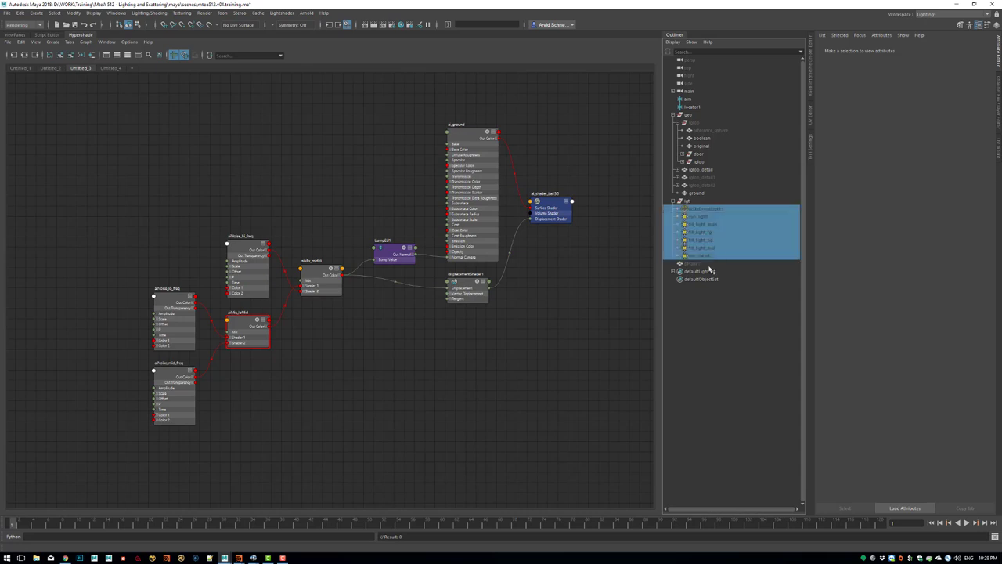
click(709, 310)
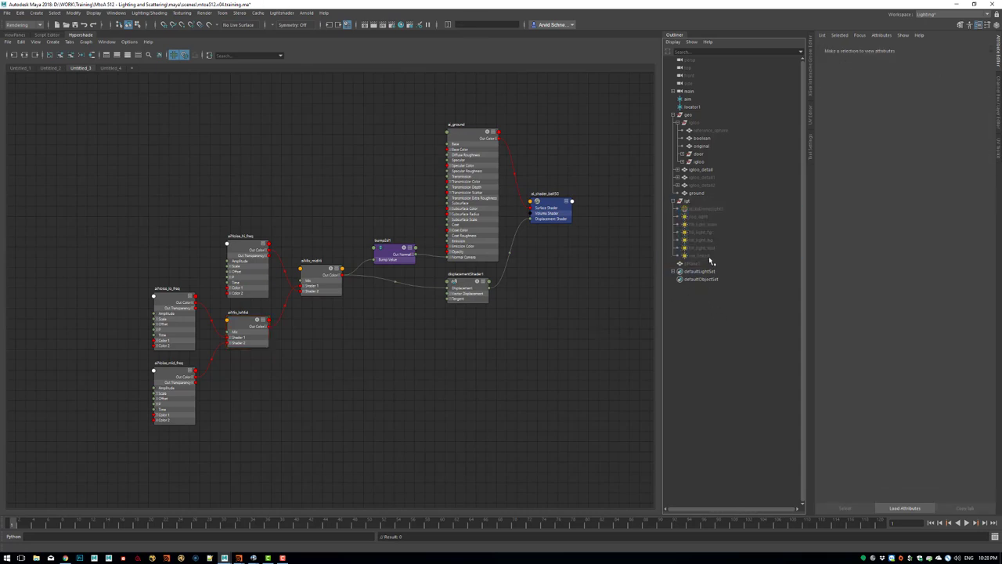
click(715, 257)
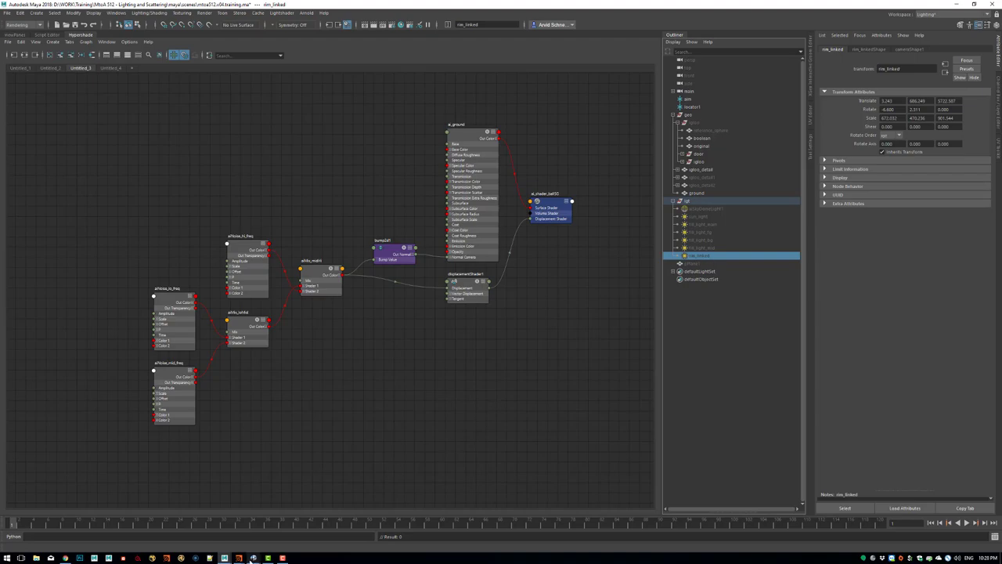
Switch to RV, review the final_render.exr image, and return to Maya.
mouse_move(253, 557)
click(296, 521)
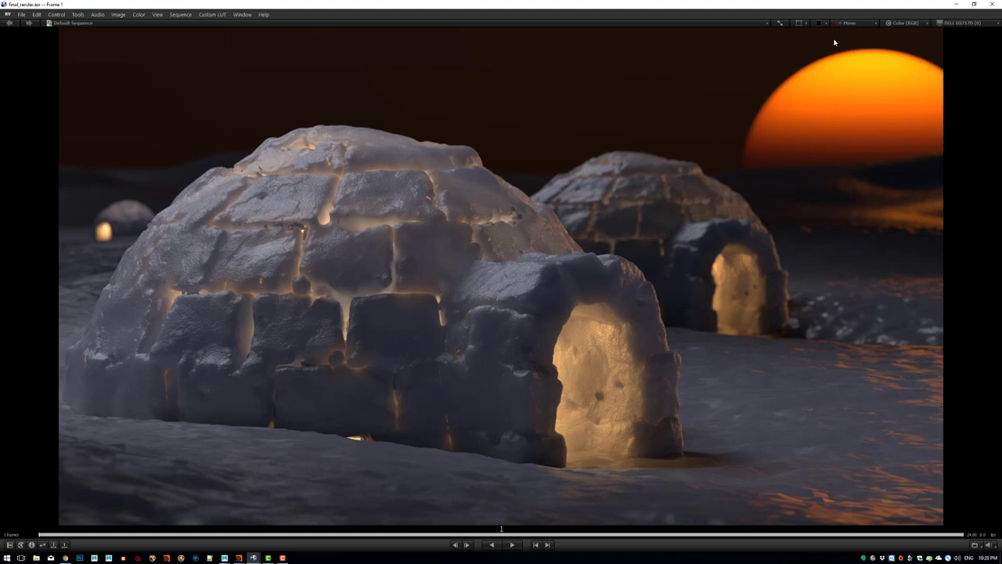
click(957, 5)
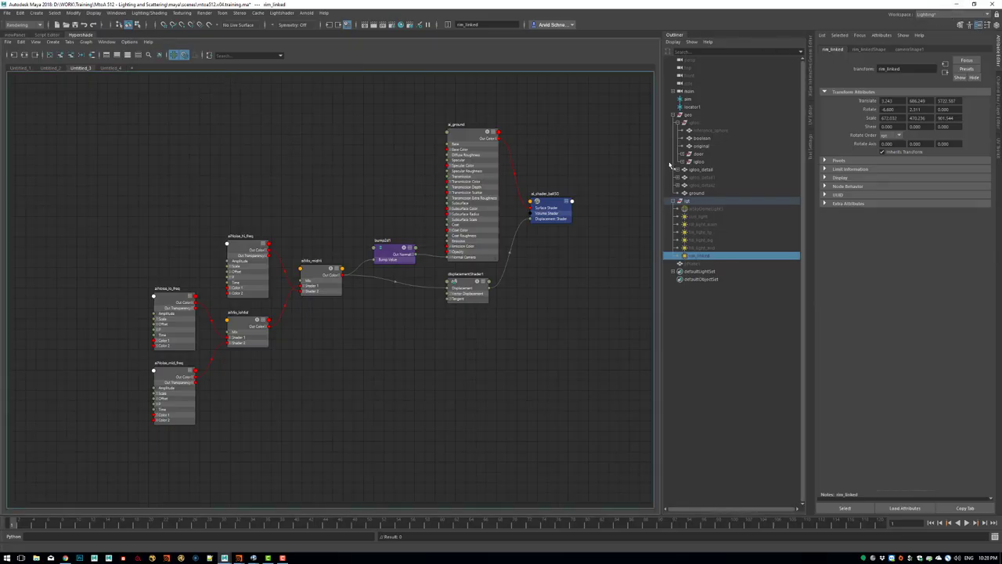
Hide the igloo_detail and ground meshes.
click(722, 163)
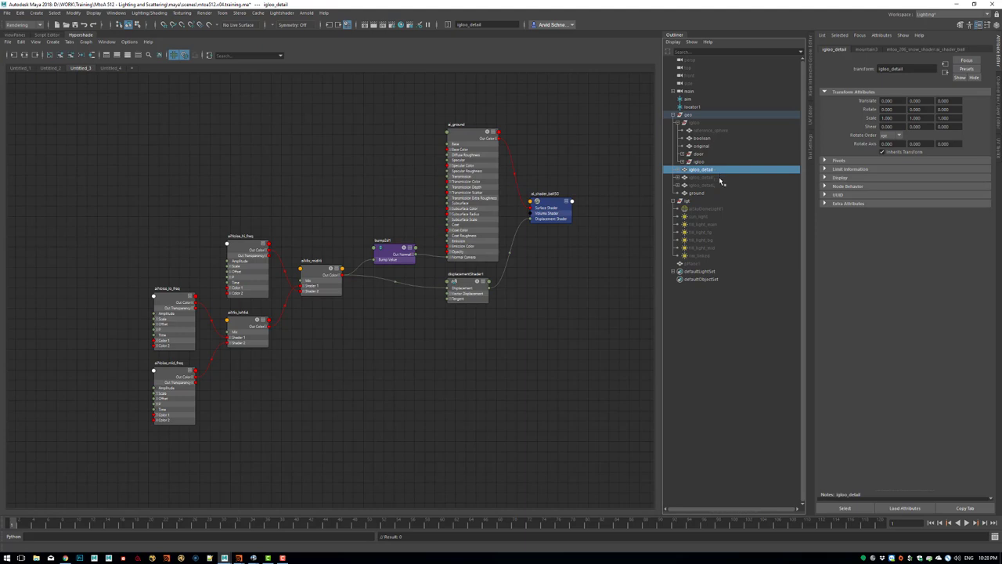
key(ctrl+h)
drag(718, 172, 718, 199)
click(716, 196)
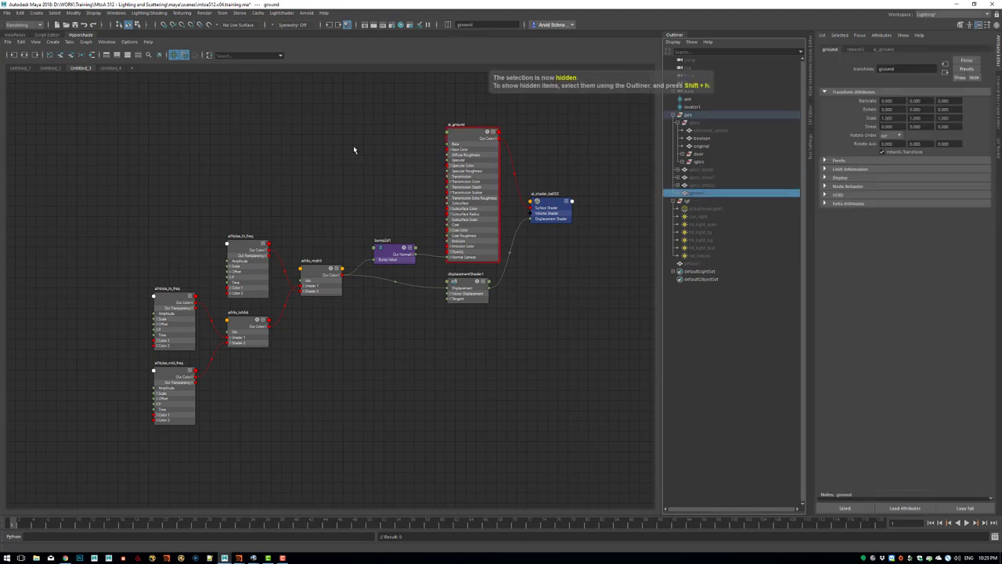
Check the emptied scene in the perspective viewport, clear the selection and save the scene.
click(19, 35)
drag(330, 317, 295, 268)
drag(316, 196, 241, 289)
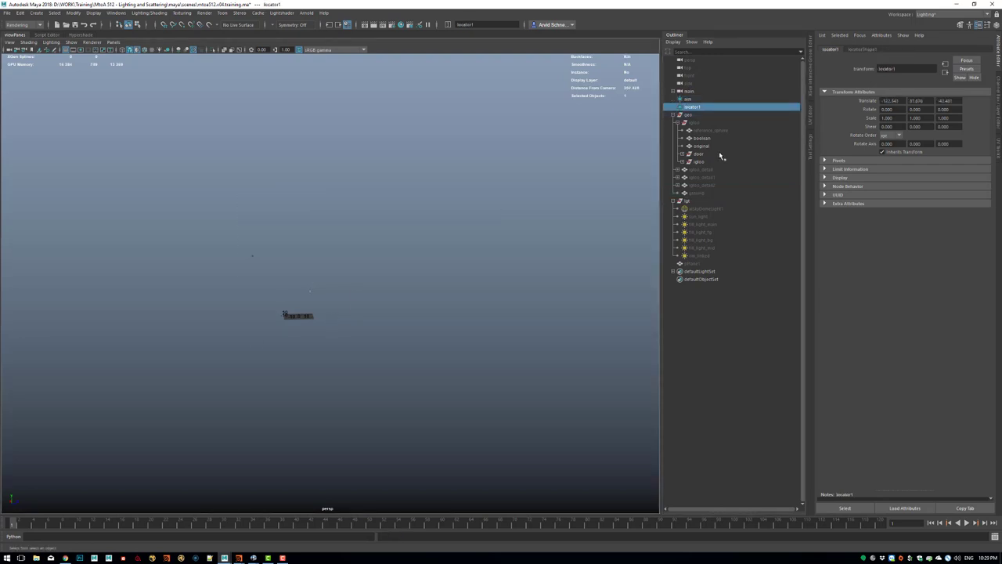
click(718, 131)
click(717, 138)
click(716, 116)
click(484, 262)
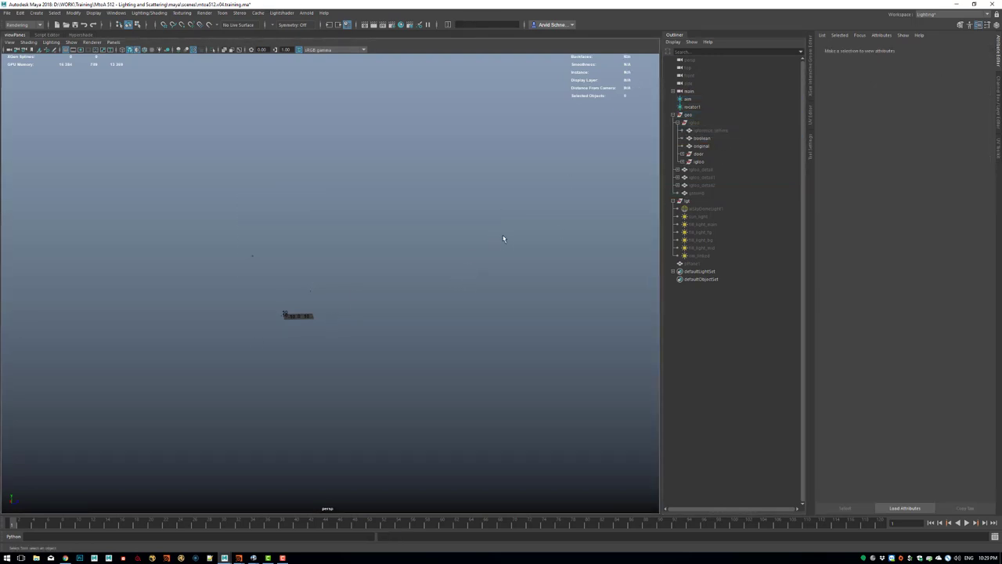
key(ctrl+s)
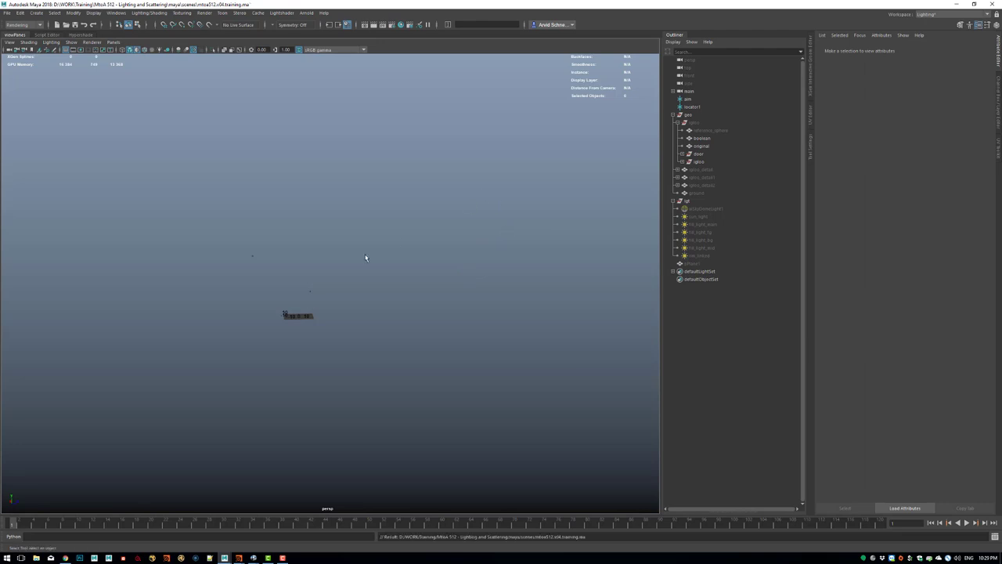
alt+drag(365, 258, 322, 159)
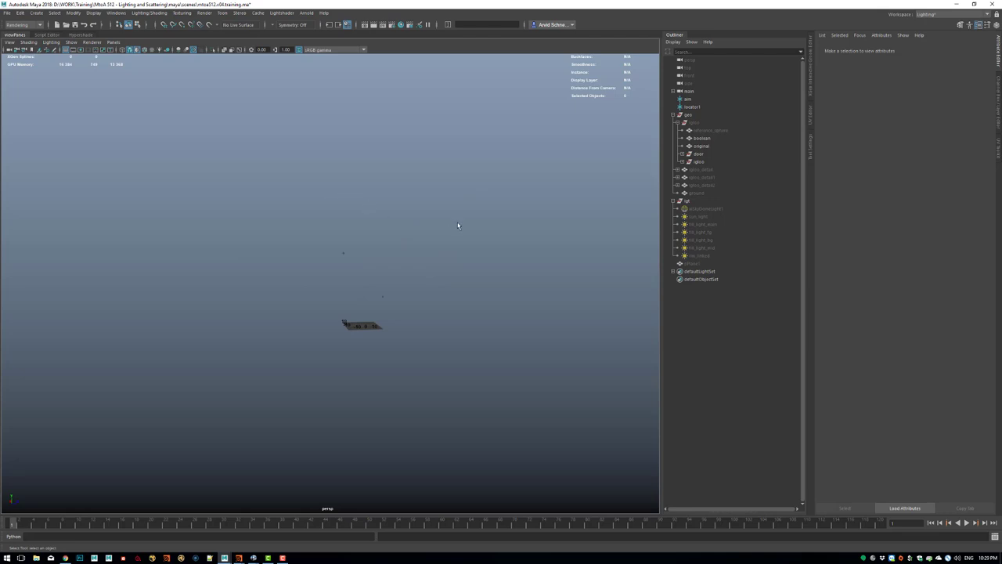
Save the scene, and save it again under the new name mtoa512.v04.training_final.ma.
key(ctrl+s)
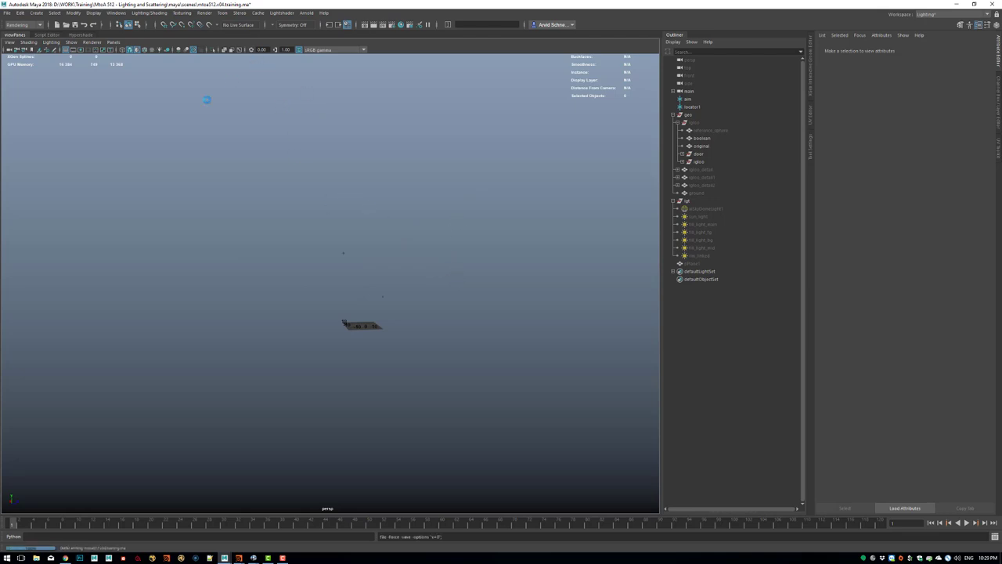
click(6, 13)
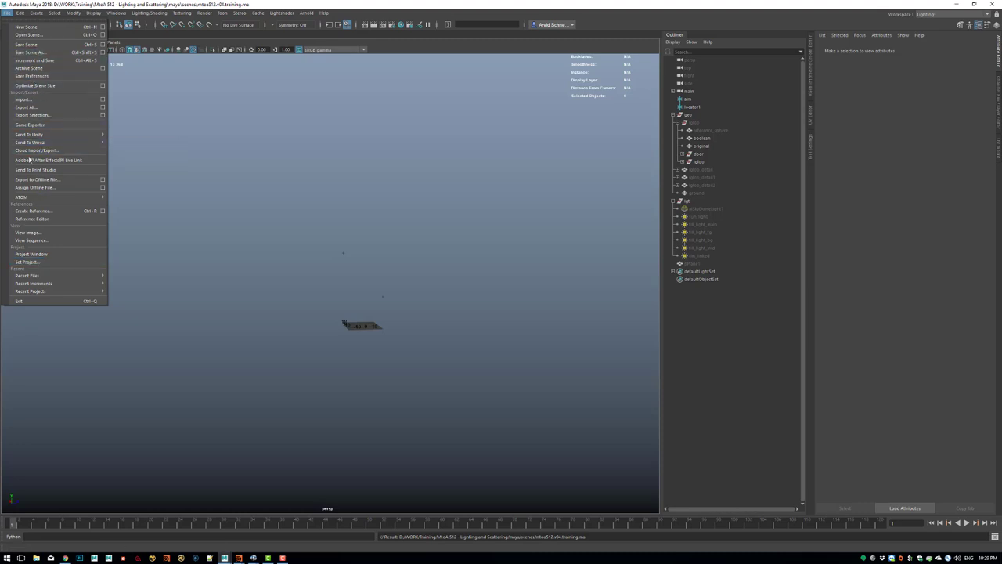
click(35, 53)
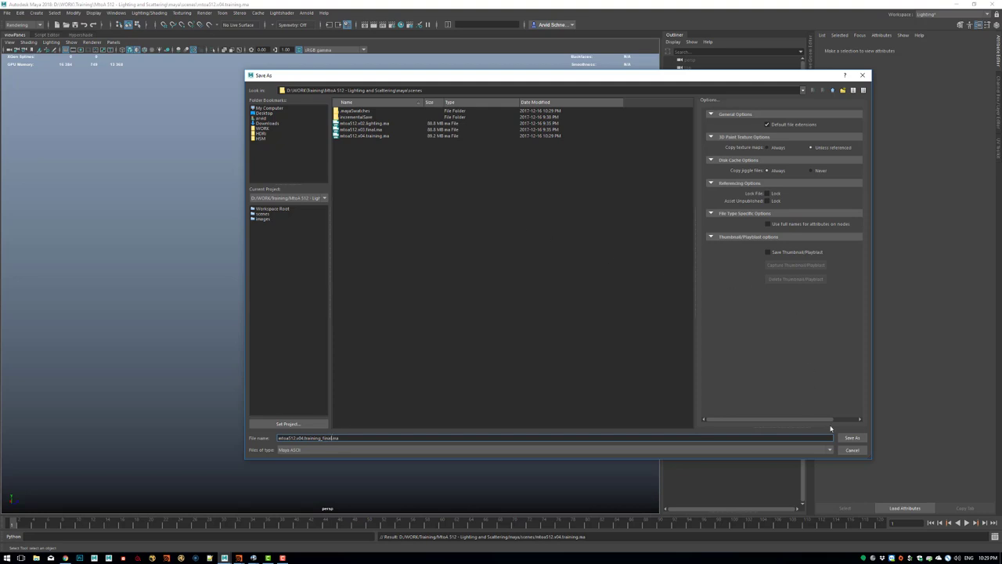
click(852, 438)
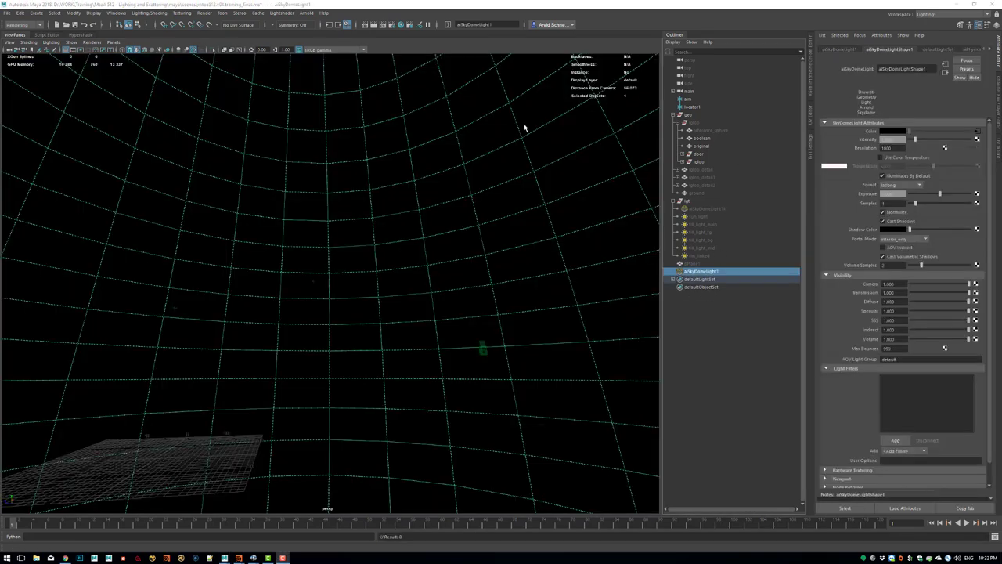
Render the physical sky in the Arnold RenderView and turn the perspective camera until the sun is in frame.
click(306, 13)
mouse_move(349, 52)
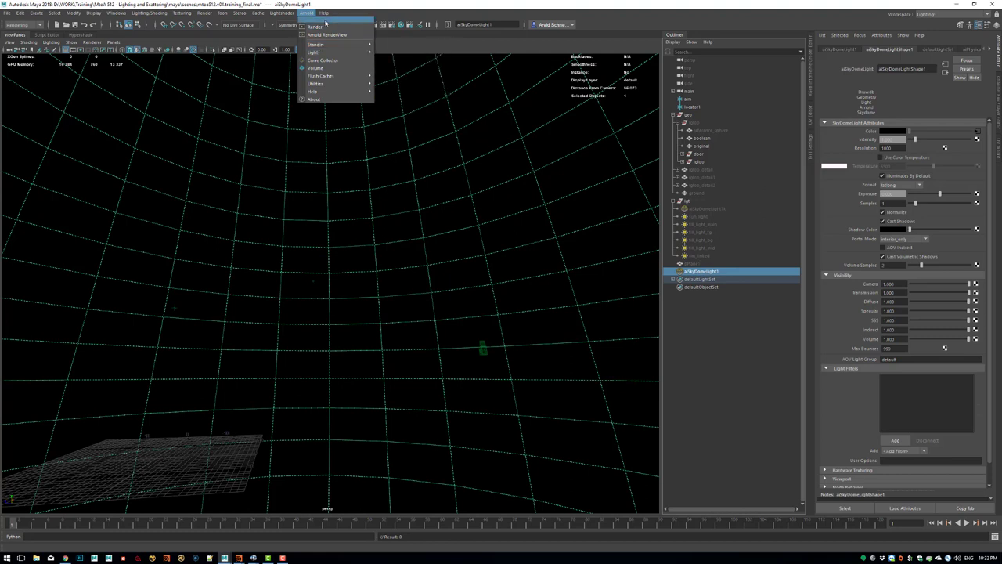
click(314, 26)
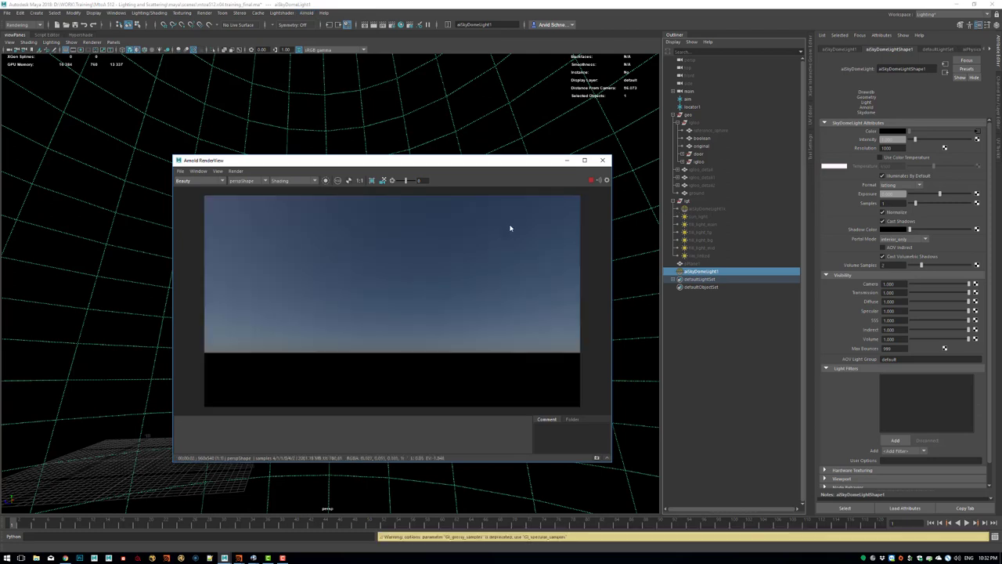
drag(406, 162, 429, 166)
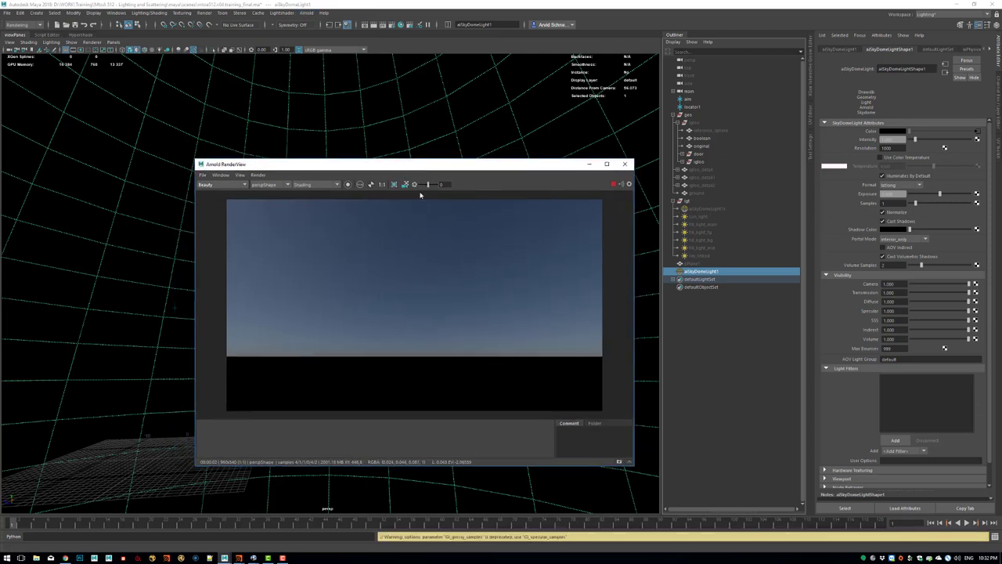
drag(437, 162, 570, 163)
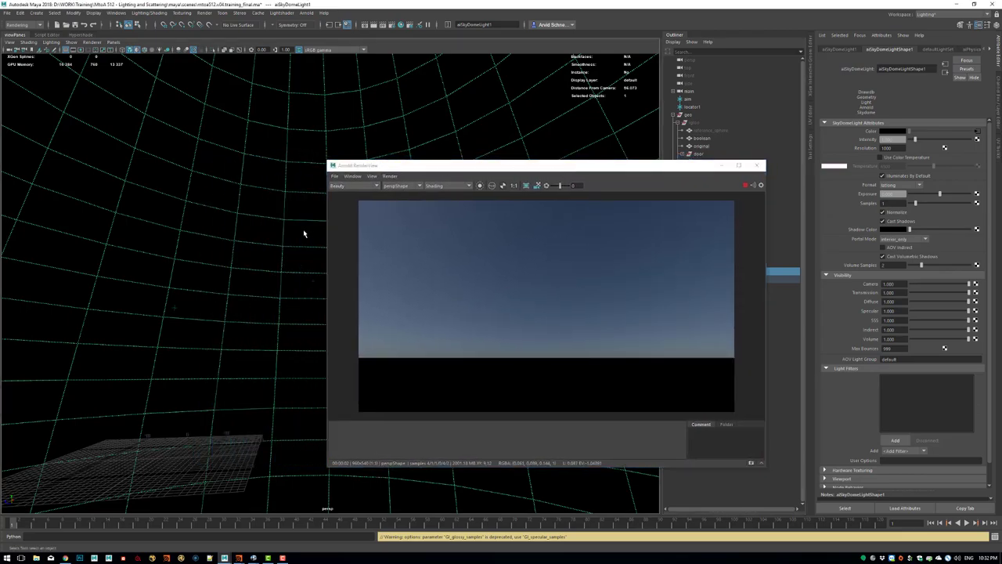
alt+drag(306, 230, 523, 233)
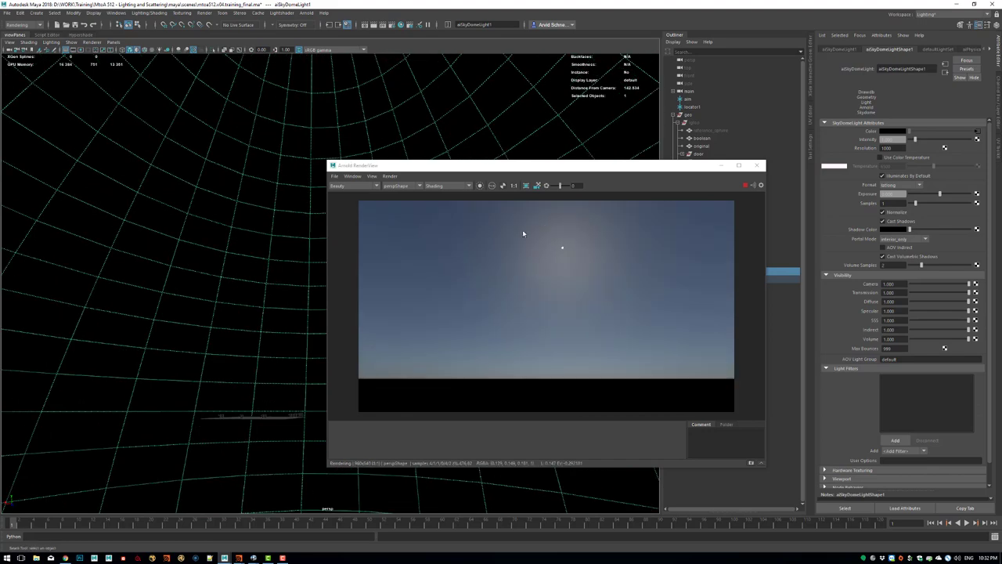
drag(619, 165, 492, 166)
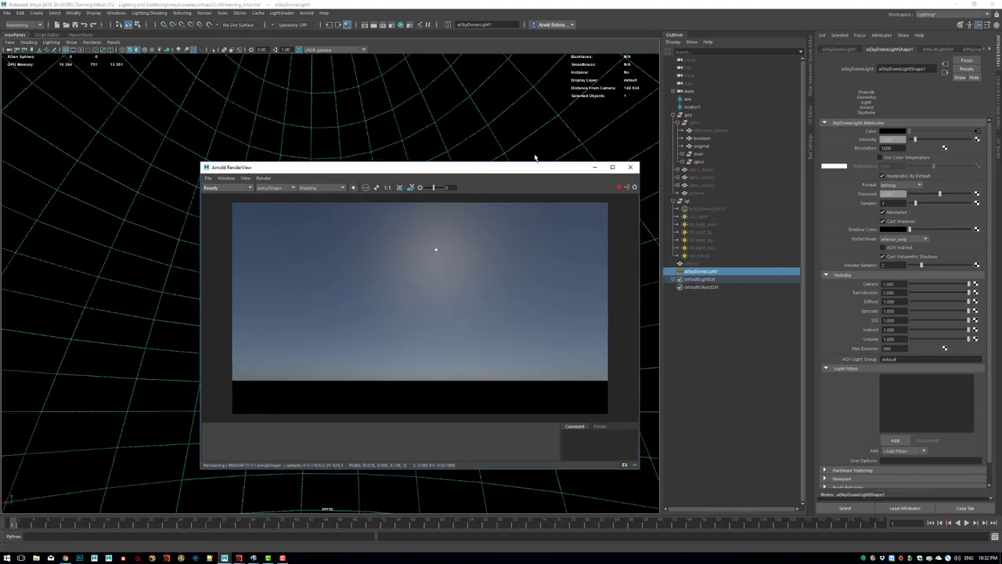
Set the Elevation to 0 and the Sun Size to 15 in the physical sky connected to aiSkyDomeLight1's color.
click(743, 271)
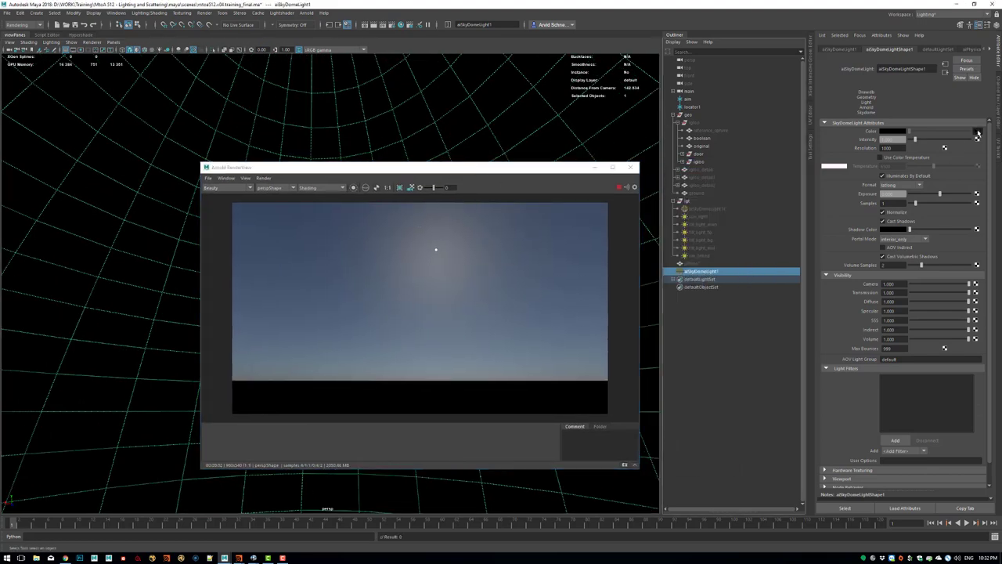
click(977, 132)
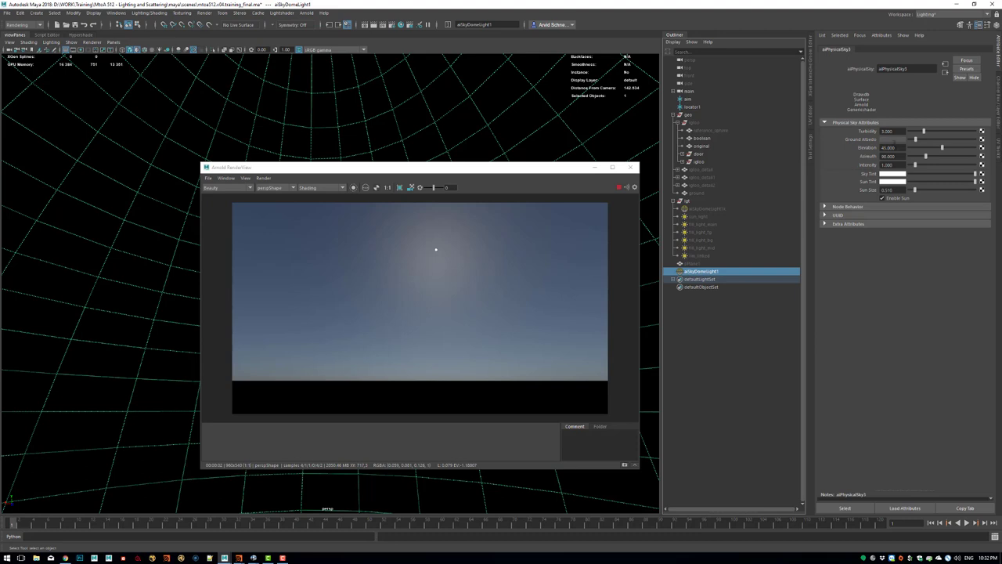
drag(898, 148, 875, 155)
text(0)
key(Return)
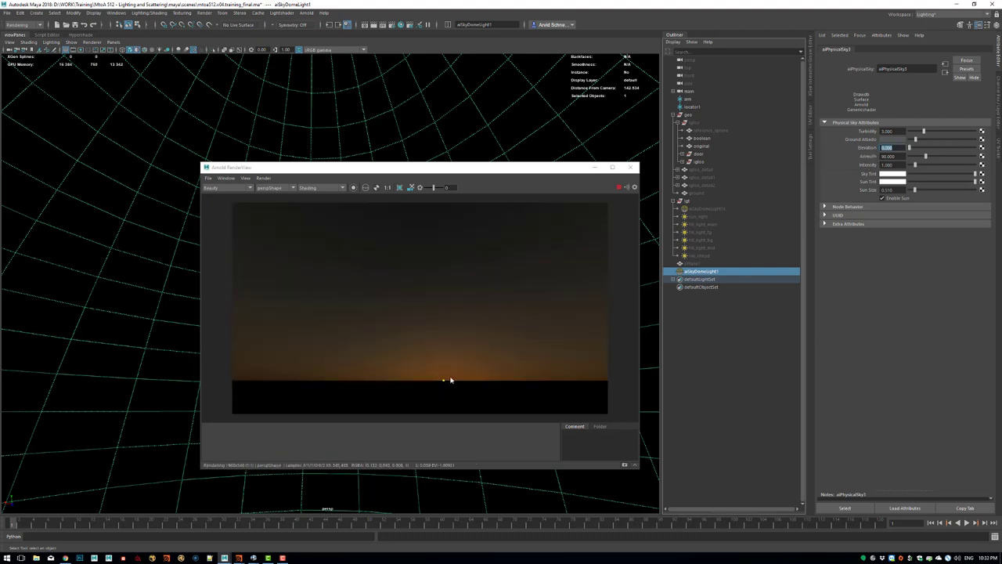
double_click(887, 190)
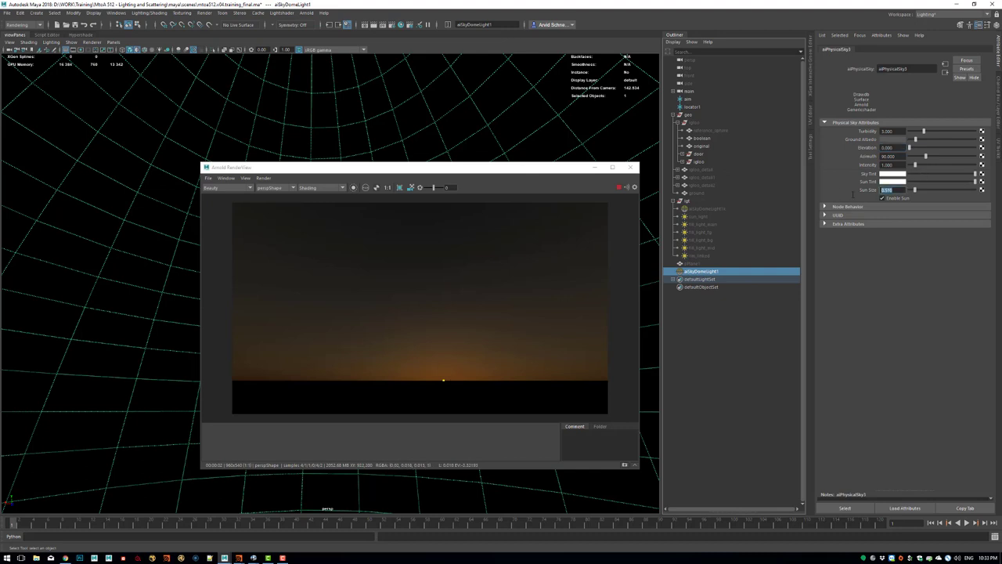
text(15)
key(Return)
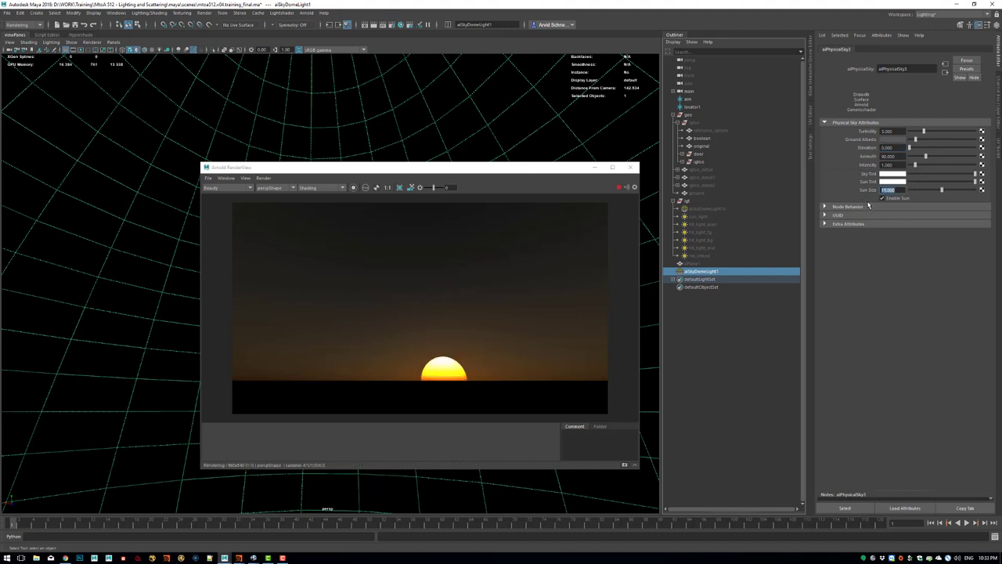
Test the sunset with the physical sky's Turbidity lowered to its minimum and raised back to 3.
drag(922, 133, 903, 132)
drag(897, 132, 840, 139)
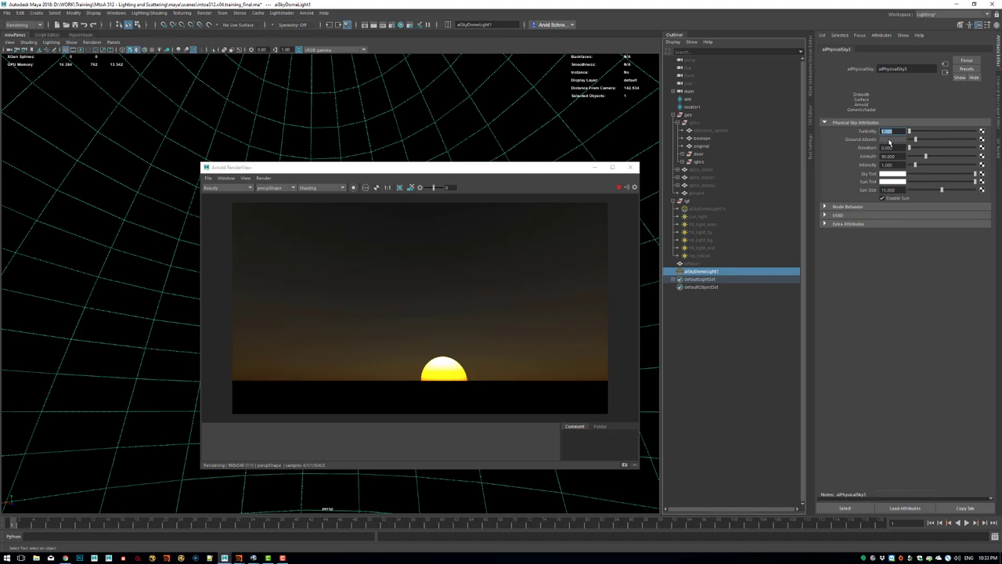
text(3)
key(Return)
key(Return)
click(390, 189)
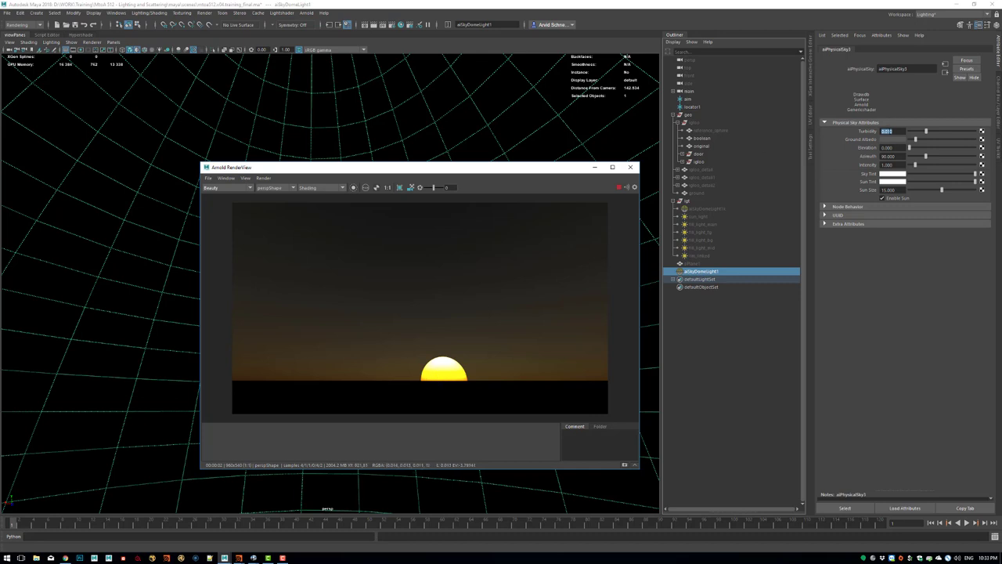
Set the physical sky's Turbidity to 6.
click(894, 132)
text(6)
key(Return)
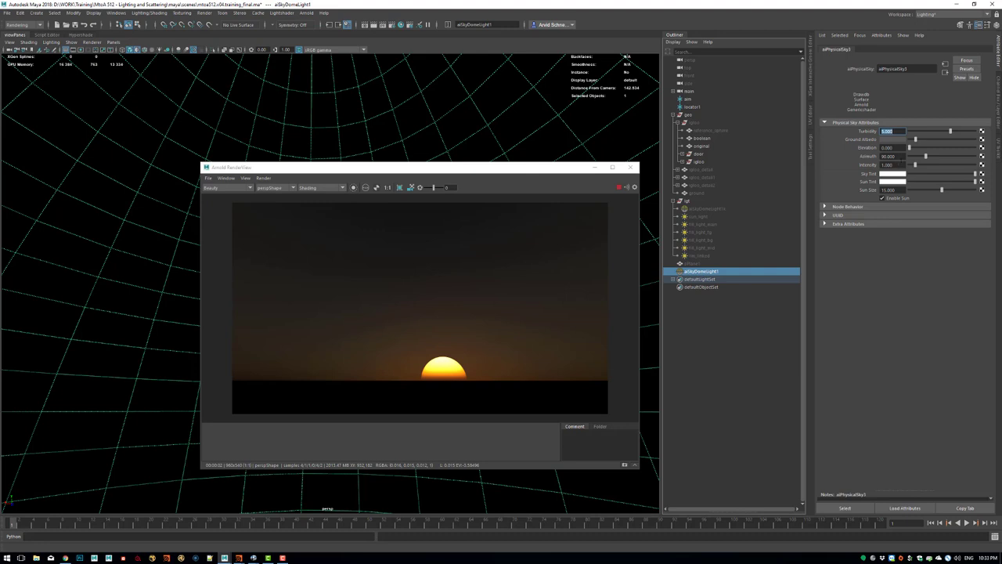
Shift the sun along the horizon to an Azimuth of about 67 and render through the mainShape camera.
drag(923, 159, 922, 160)
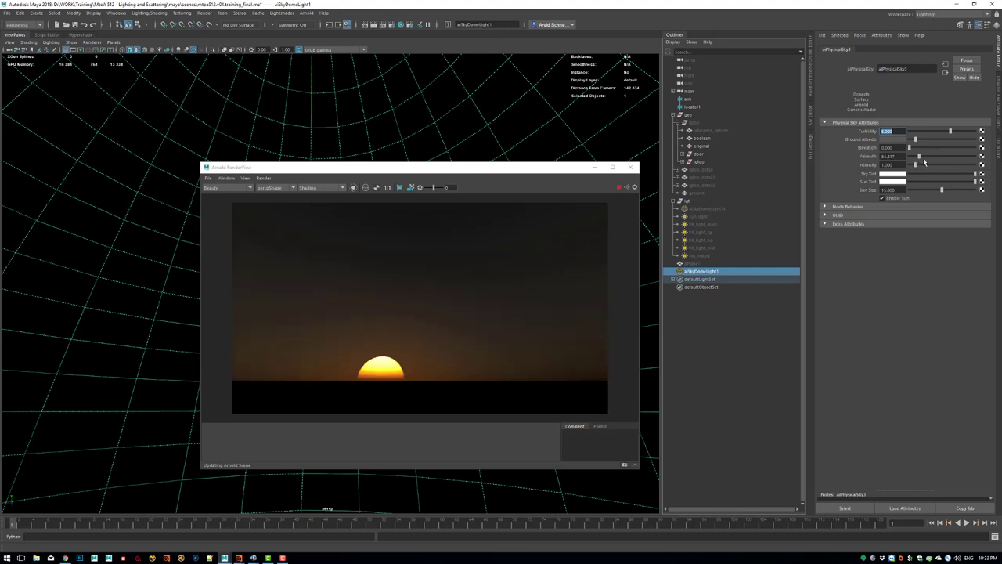
key(ctrl+z)
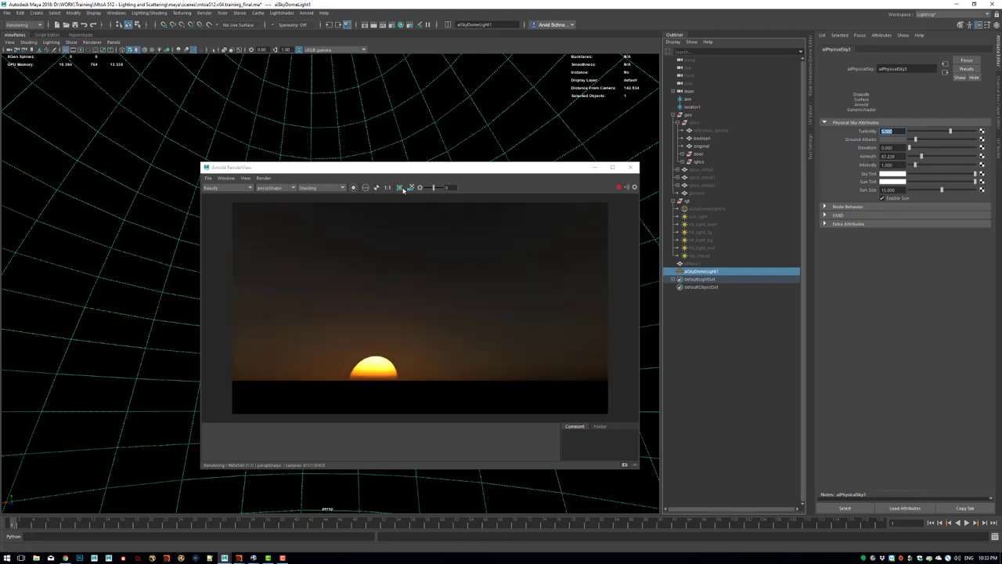
drag(350, 171, 436, 171)
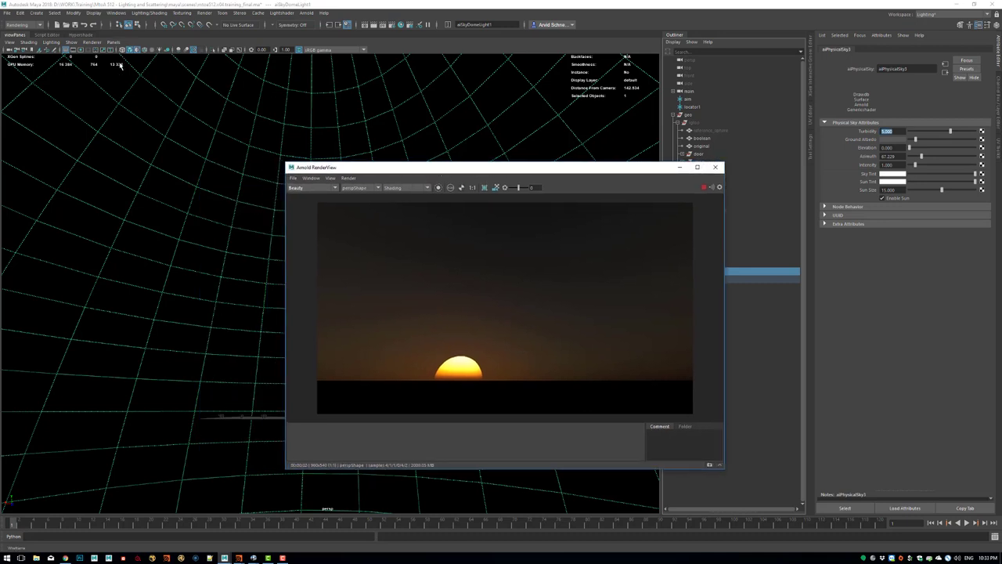
click(347, 188)
click(358, 201)
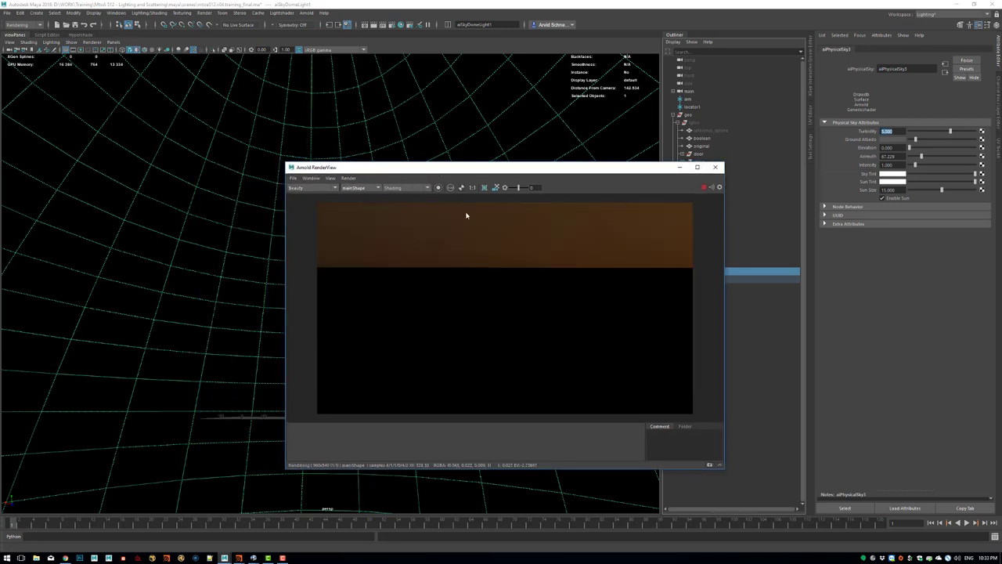
drag(552, 168, 482, 181)
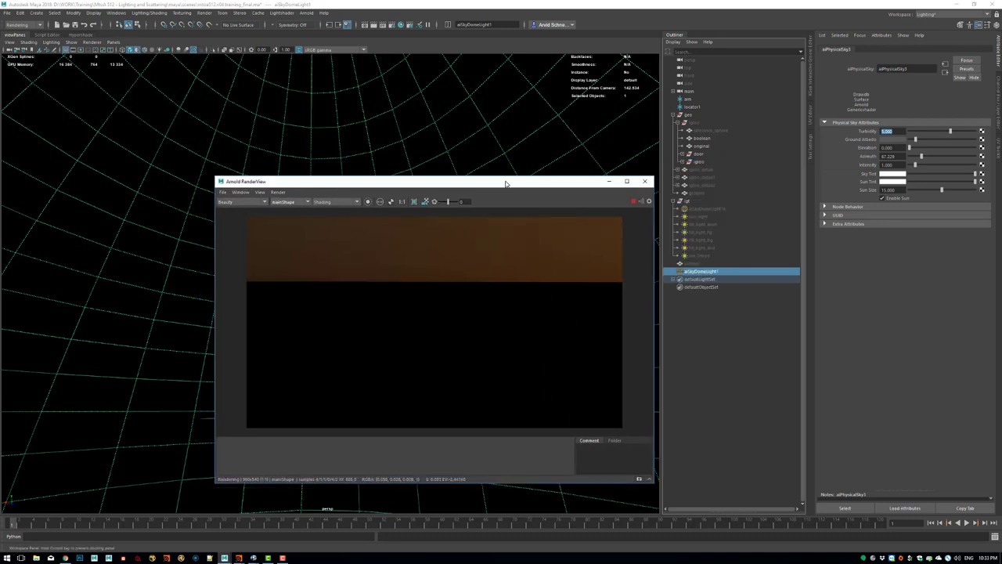
Try Azimuth values of 0 and 90 to find the sun in the main camera's render.
mouse_move(899, 157)
mouse_down()
mouse_move(877, 161)
mouse_move(916, 159)
mouse_up()
text(0)
key(Return)
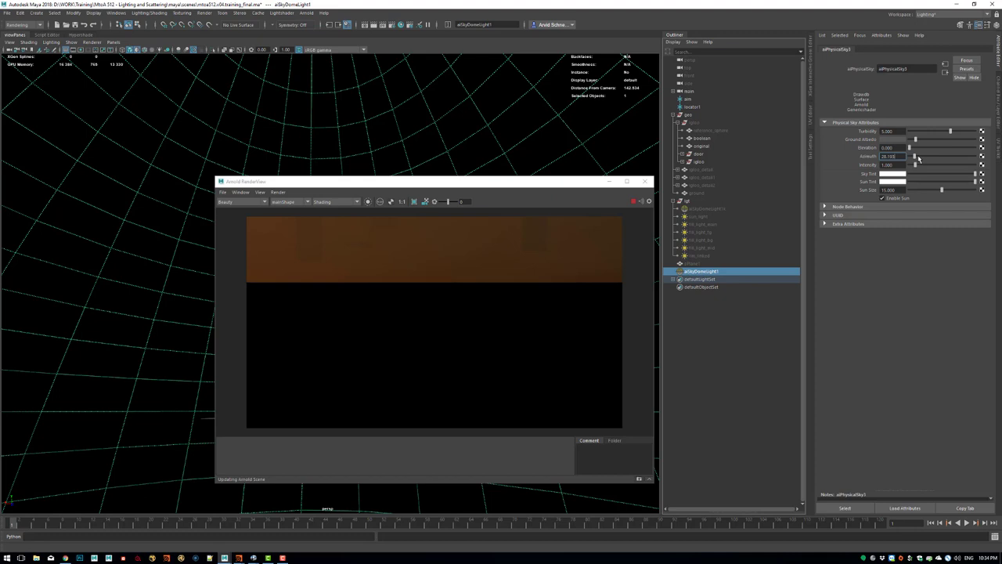
drag(919, 158, 852, 157)
text(90)
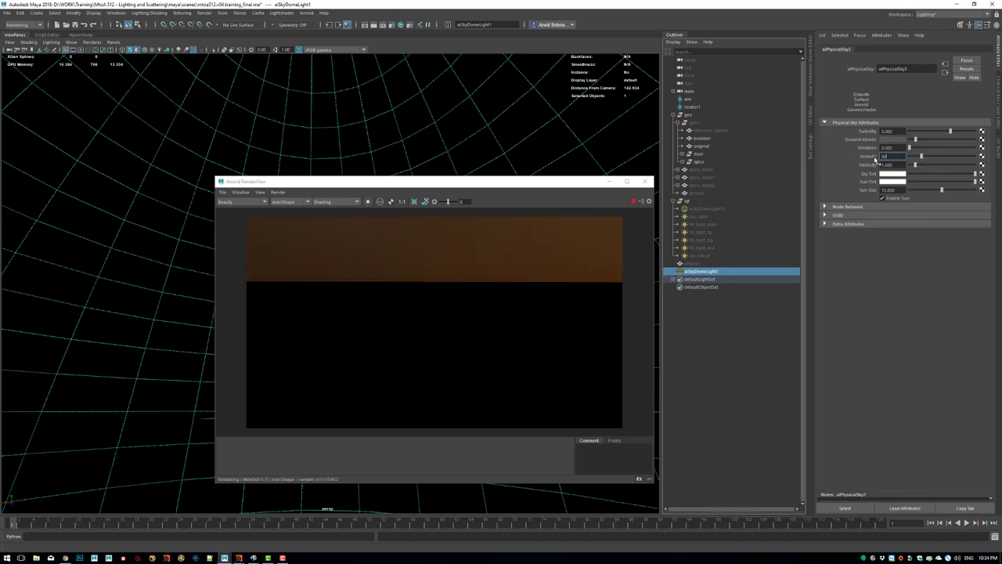
key(Return)
Bring the sun into the main camera's render with an Azimuth of 49, and set the Sun Size to 5.
drag(924, 159, 919, 159)
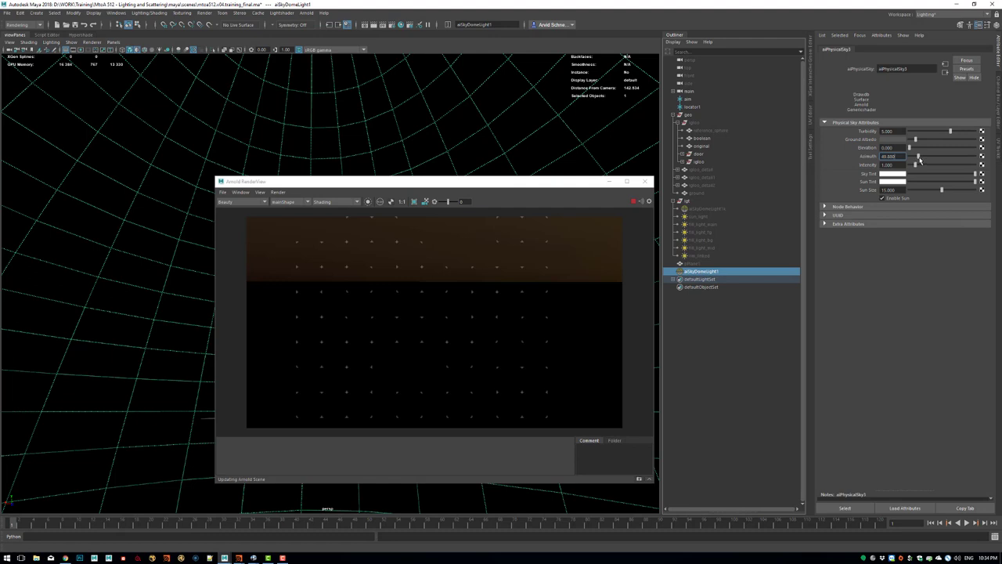
text(49)
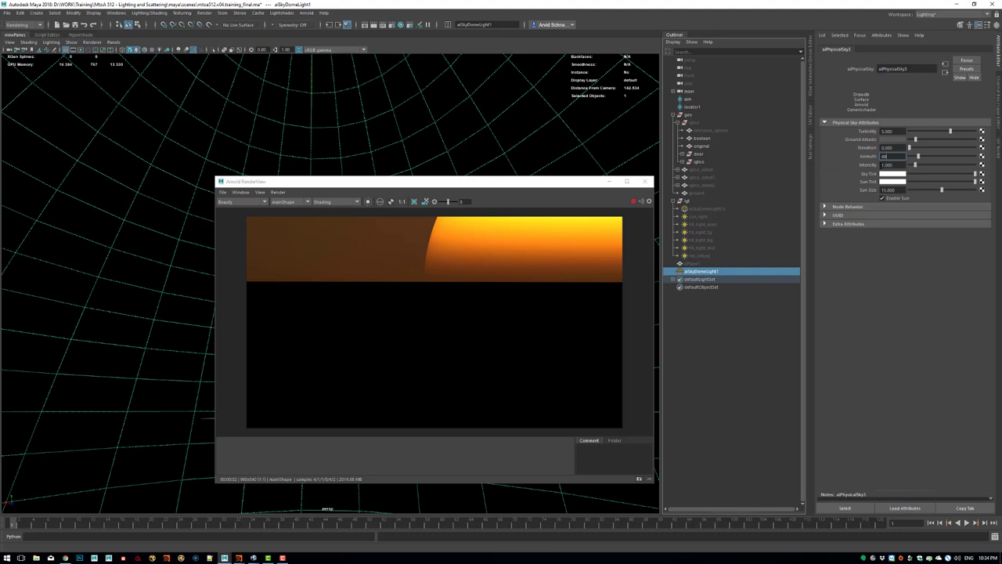
key(Return)
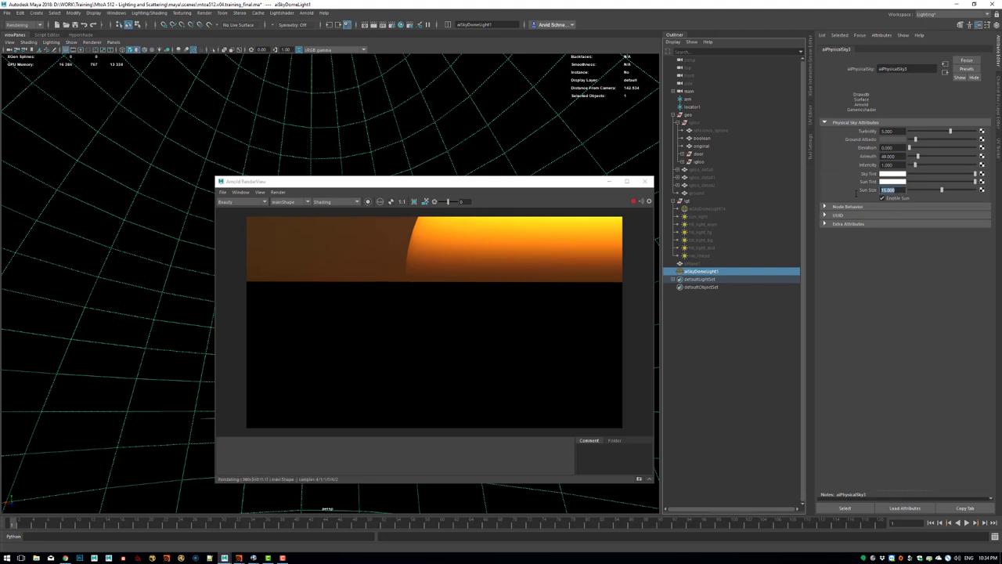
click(893, 190)
text(5)
key(Return)
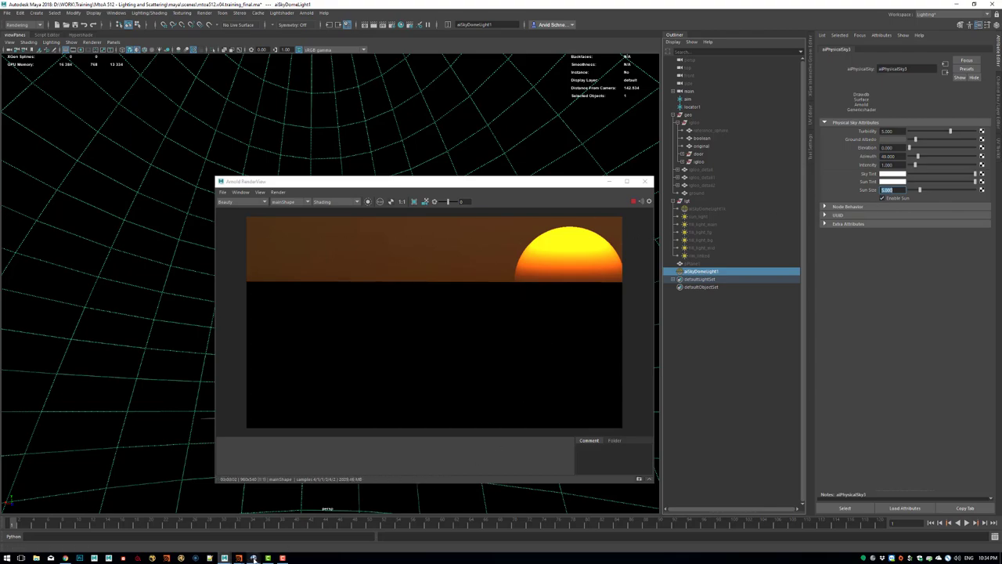
Switch to RV and place final_render.exr beside the render view to compare the sun's position and size.
mouse_move(253, 558)
click(289, 527)
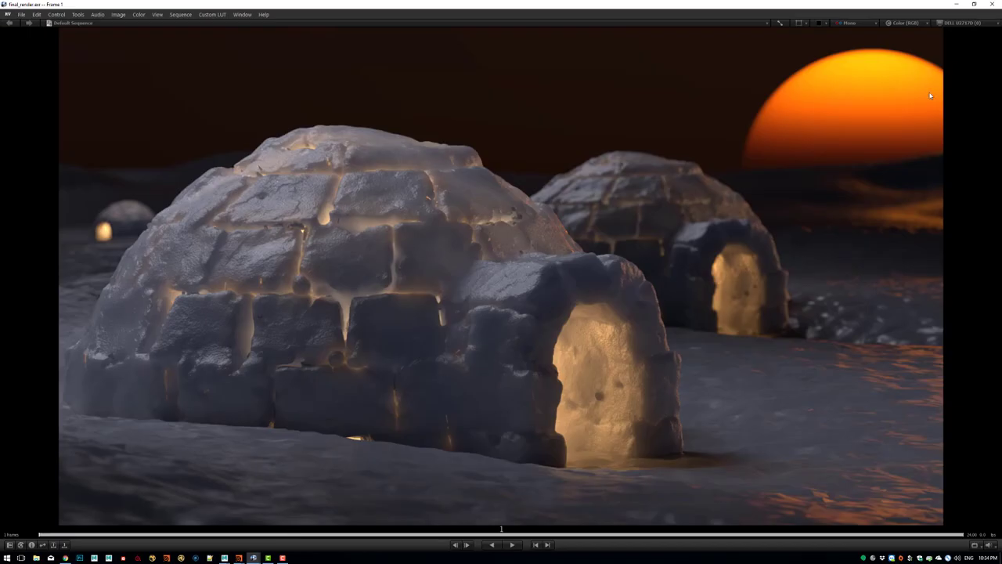
drag(888, 6, 368, 185)
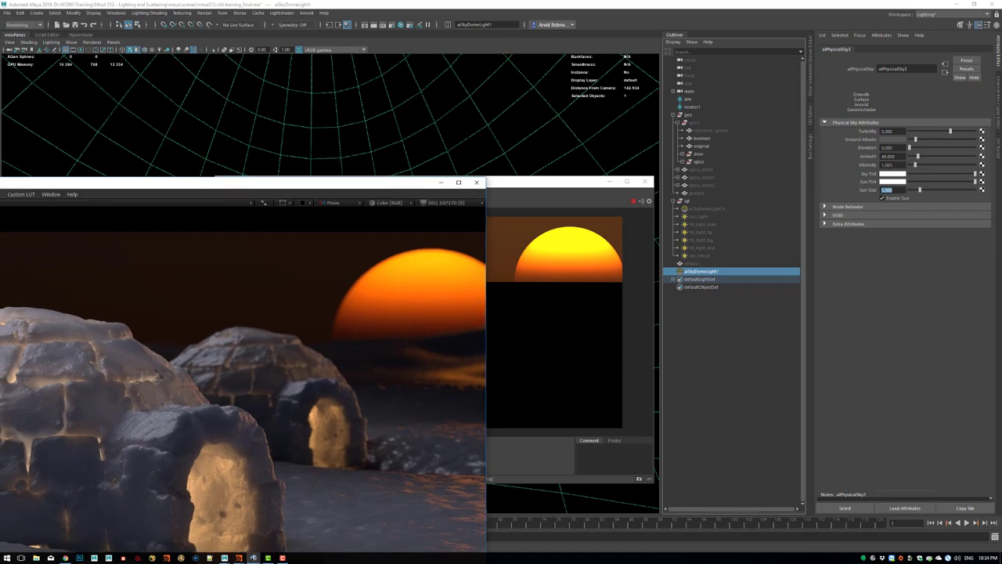
Back in Maya, try an Azimuth of 51 for the physical sky and settle on 50.
drag(898, 157, 848, 160)
text(51)
key(Return)
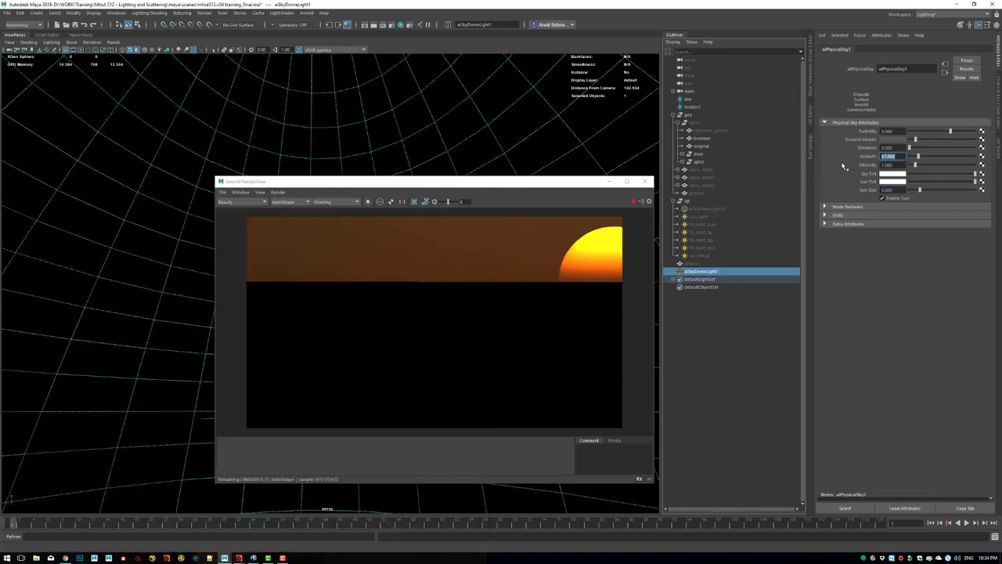
text(50)
key(Return)
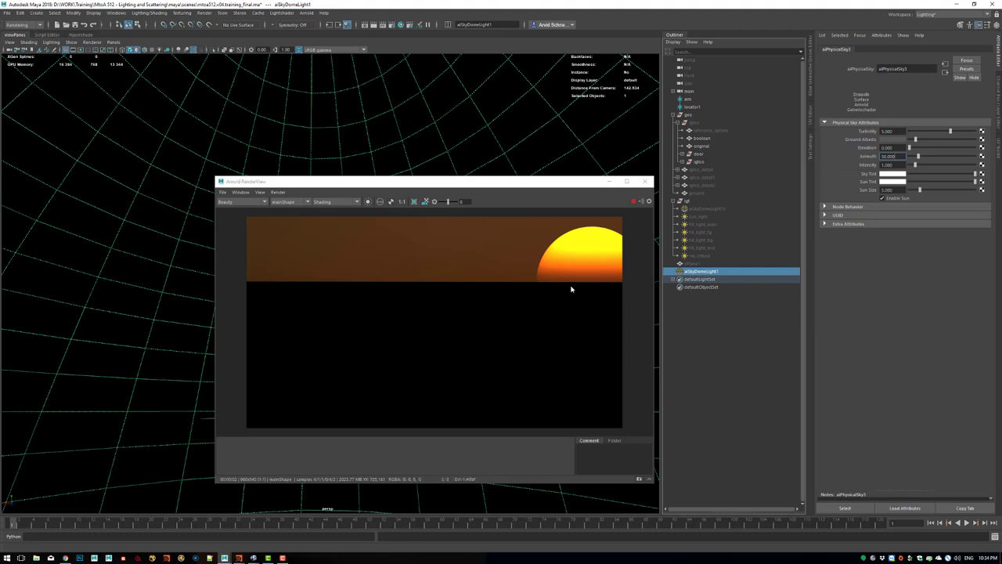
Close the Arnold RenderView and look through the main camera in the viewport.
click(647, 182)
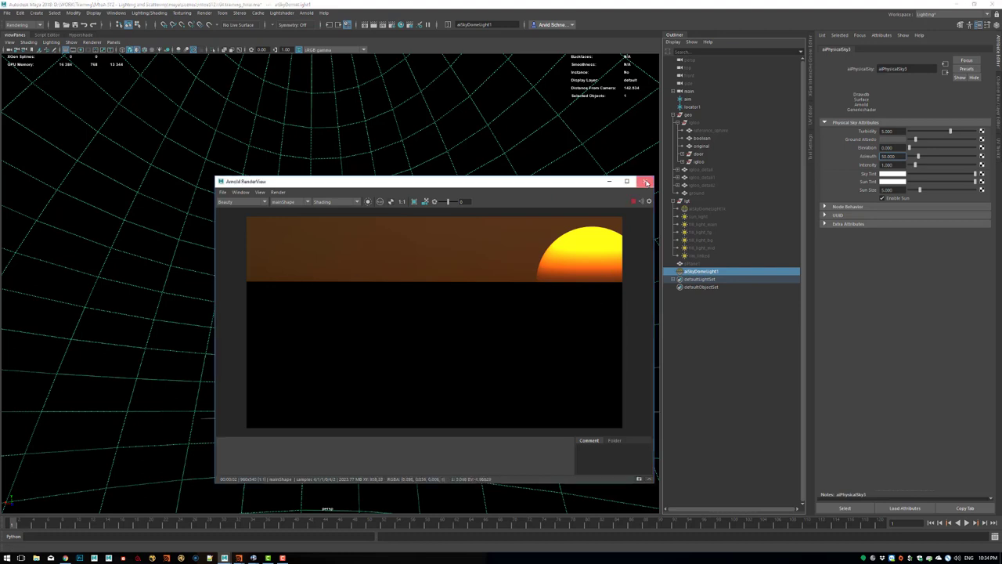
click(647, 183)
click(114, 42)
mouse_move(149, 50)
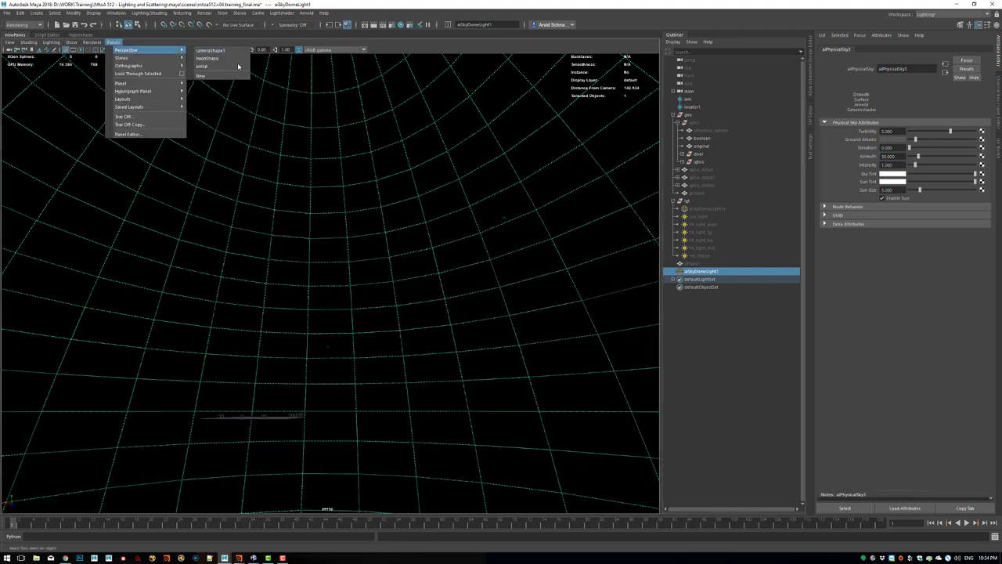
click(210, 58)
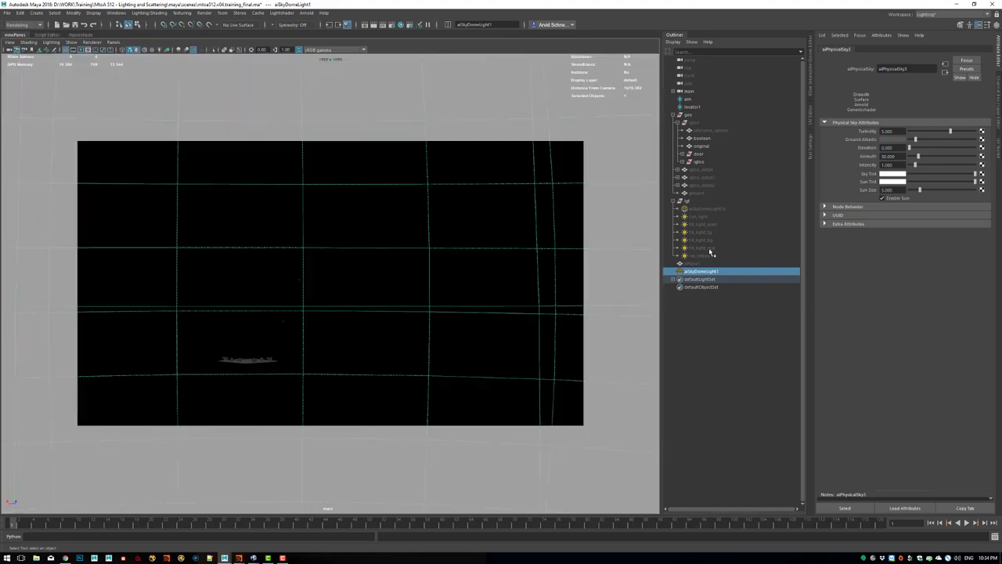
Unhide the ground mesh and select it in the viewport.
click(719, 194)
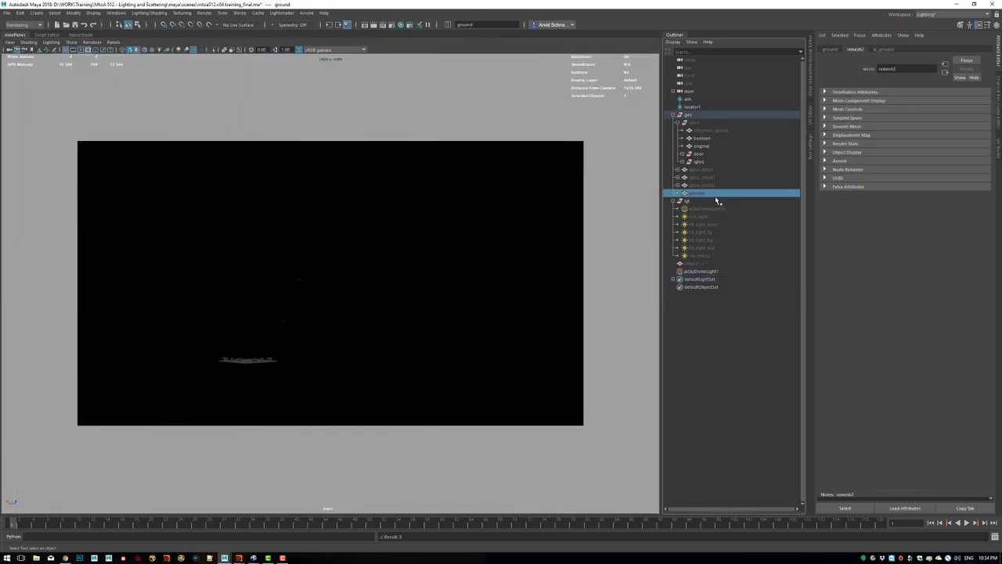
key(shift+h)
click(517, 210)
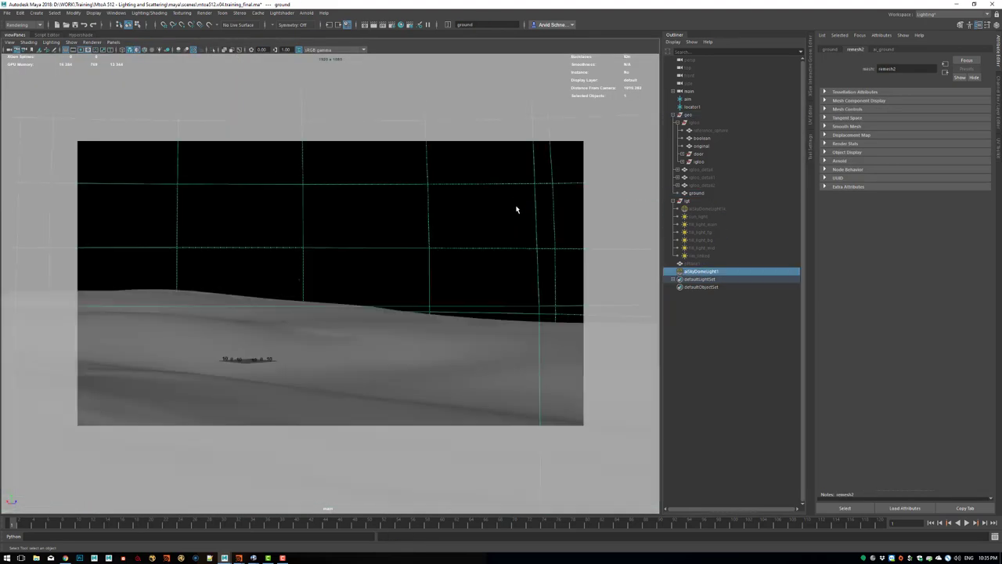
click(432, 342)
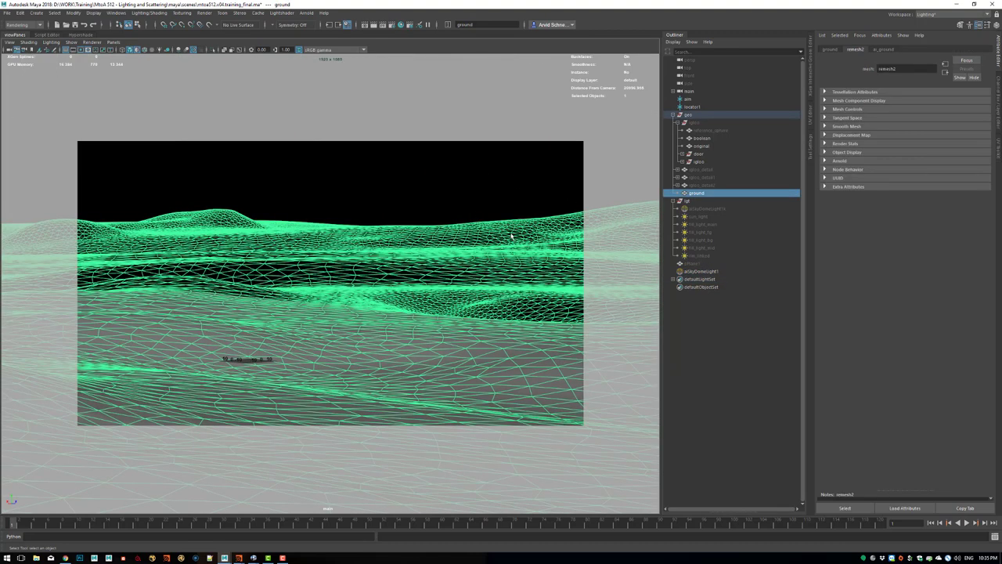
Assign a new aiStandardSurface to the ground, set its specular Roughness to 0.4 and darken its base color.
right_click(421, 268)
mouse_move(427, 465)
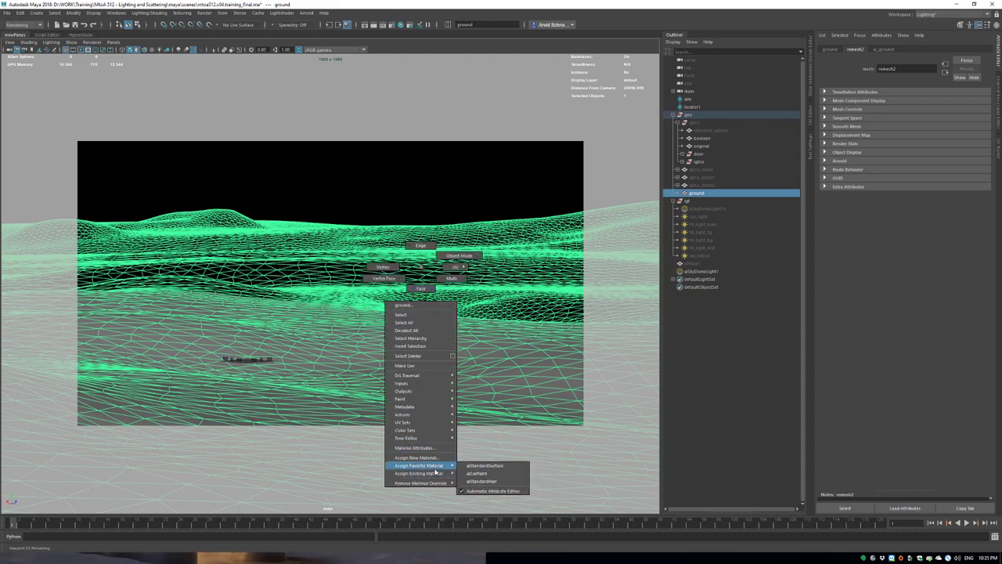
click(486, 466)
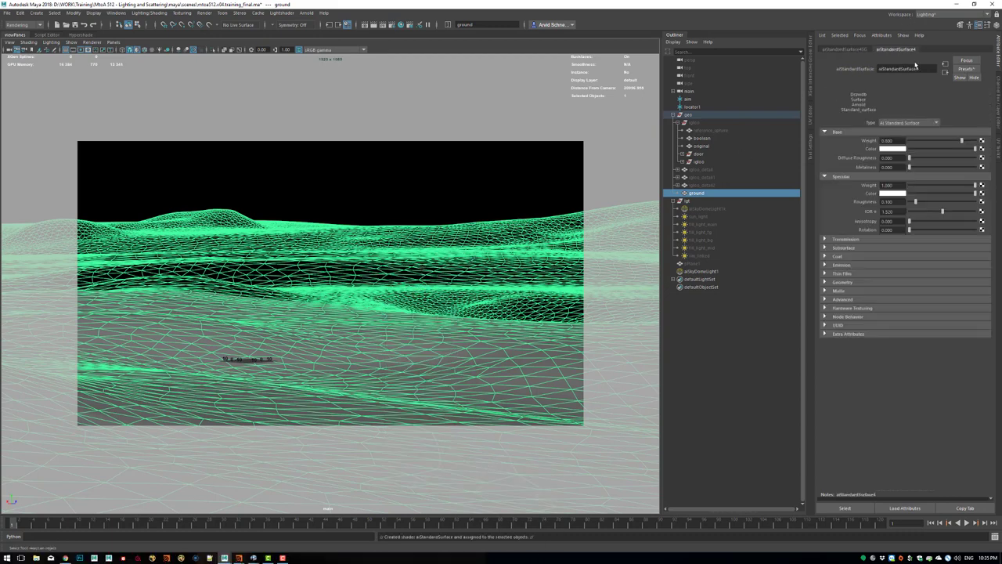
double_click(887, 201)
text(.4)
key(Return)
drag(933, 150, 918, 150)
Set the ground mesh's Arnold subdivision Type to catclark with 1 iteration.
click(474, 358)
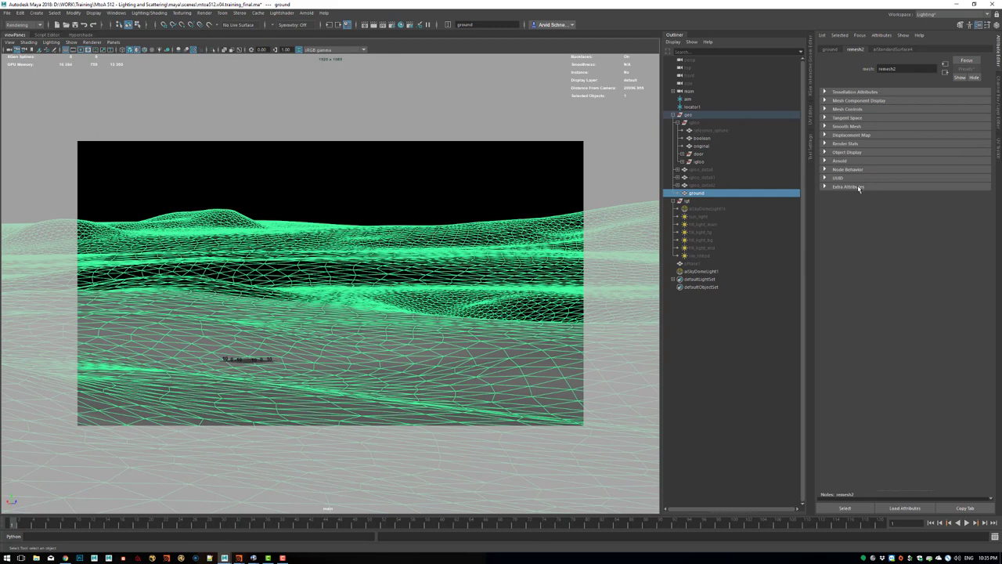
click(831, 49)
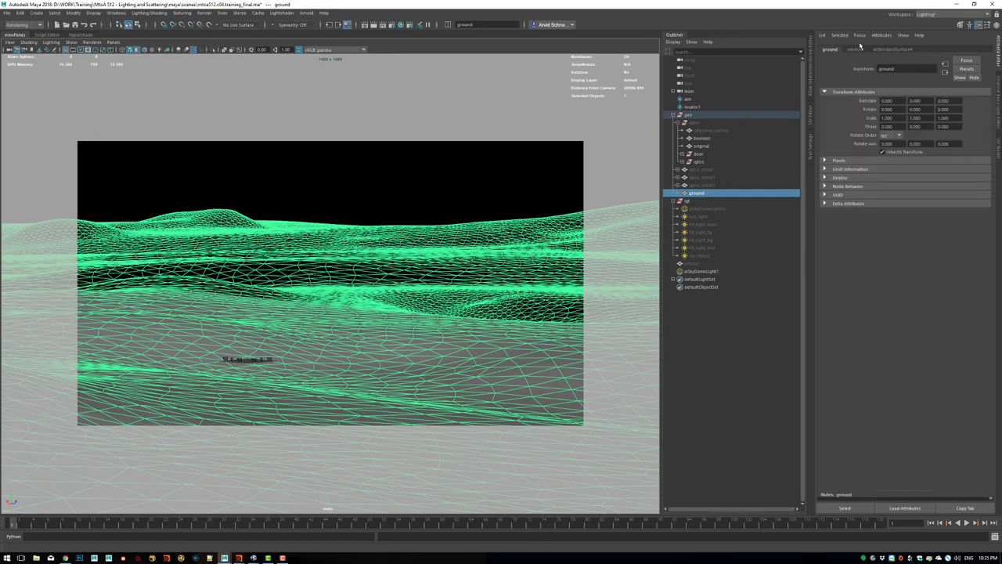
click(855, 50)
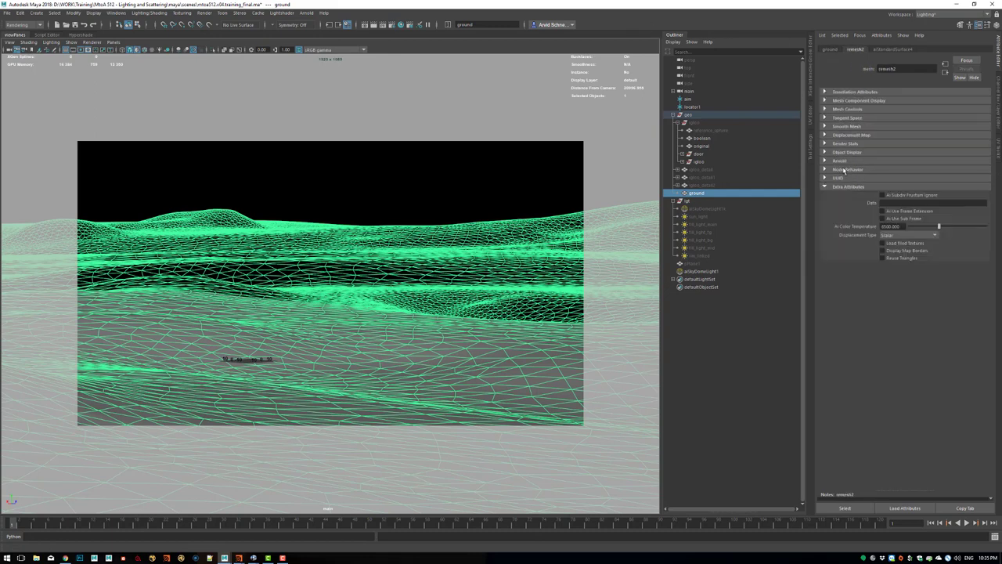
click(841, 161)
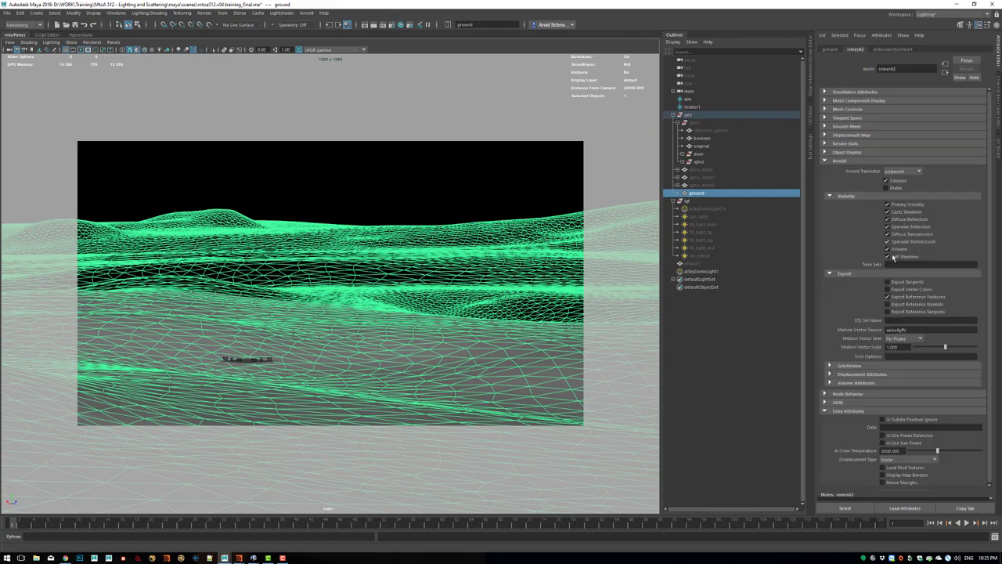
click(849, 367)
click(900, 376)
click(897, 383)
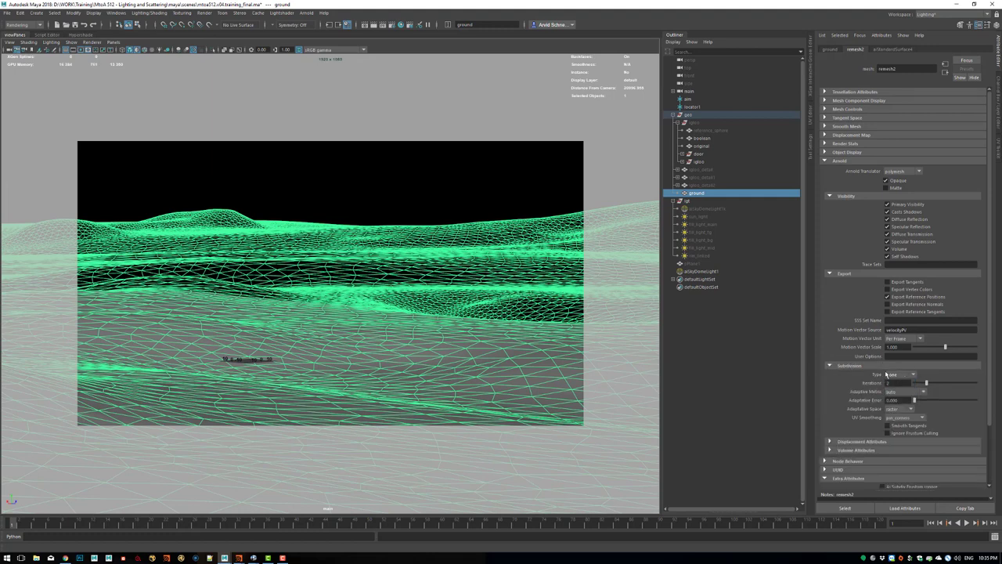
click(910, 378)
click(893, 391)
Render the ground and sunset in the Arnold RenderView and move the render window clear of the Outliner.
click(308, 13)
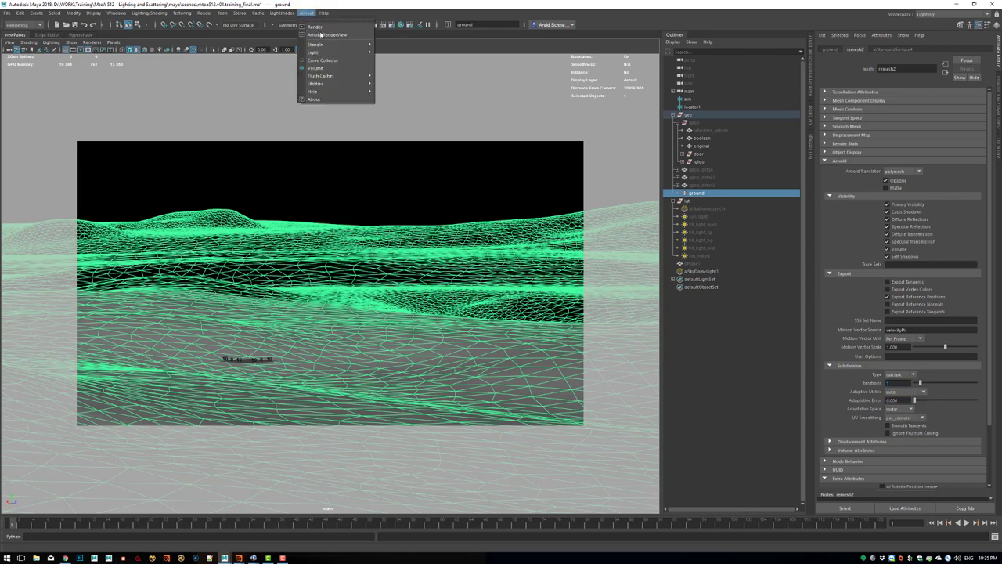
click(328, 36)
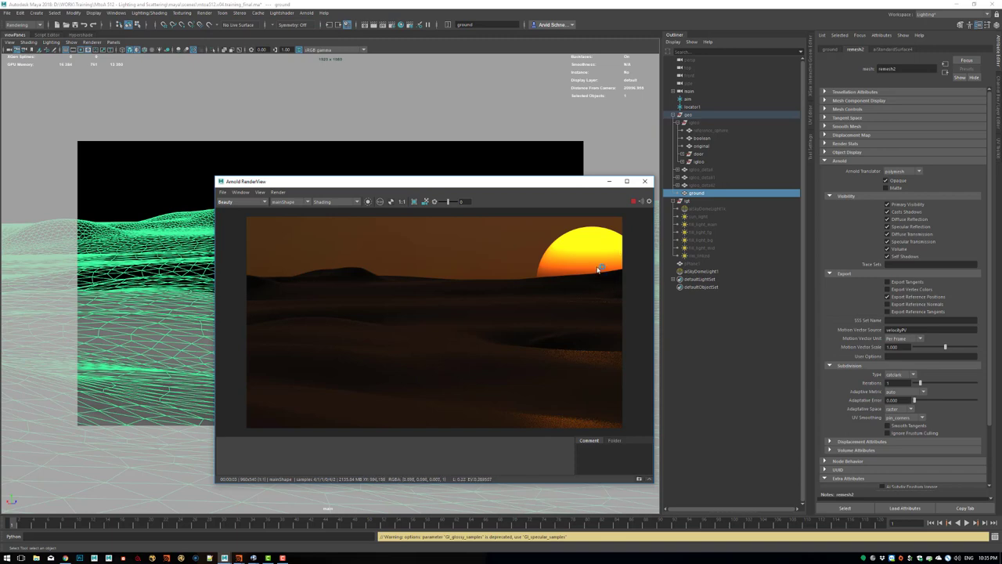
drag(558, 183, 511, 158)
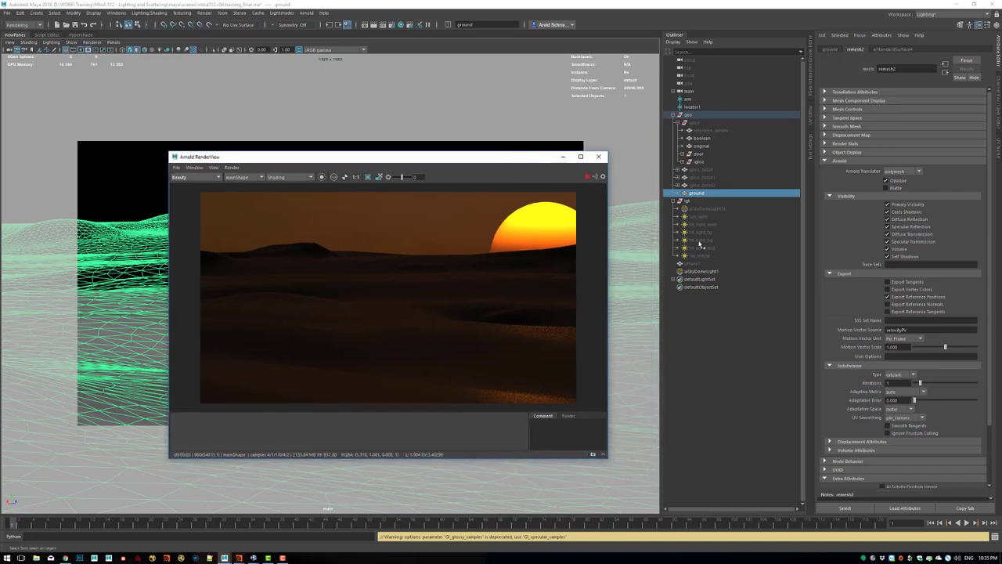
Try an Exposure of -2 on aiSkyDomeLight1.
click(705, 271)
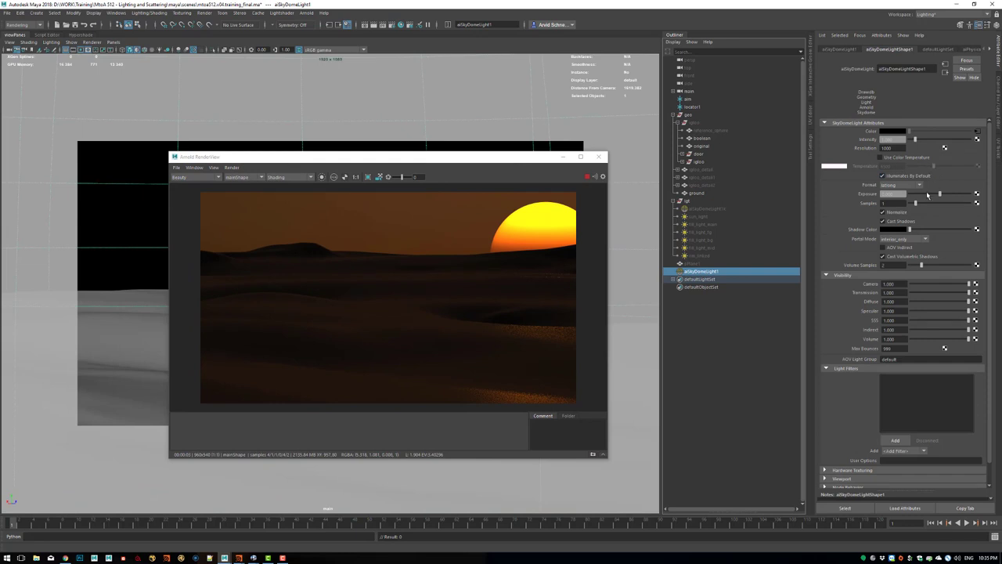
click(975, 135)
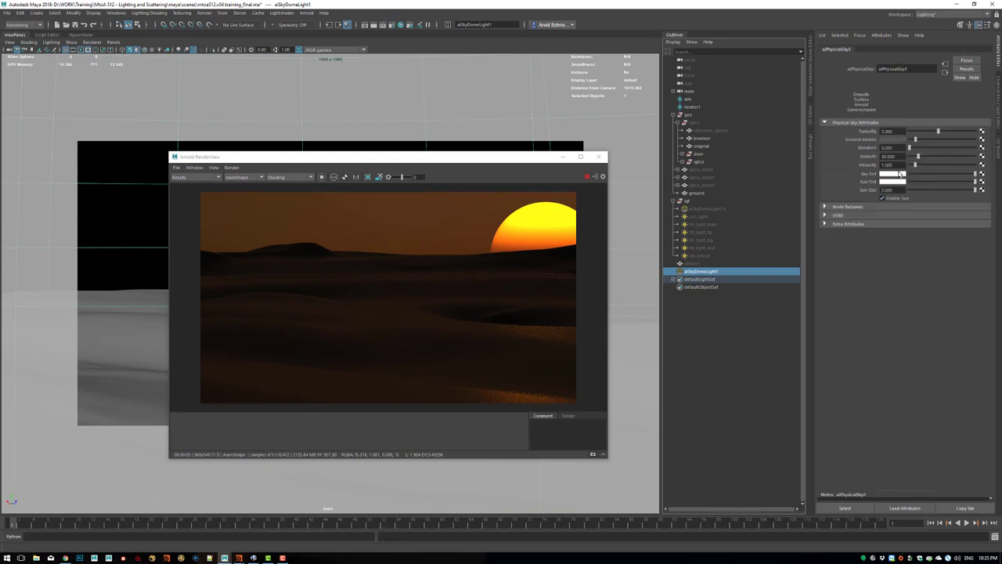
click(946, 71)
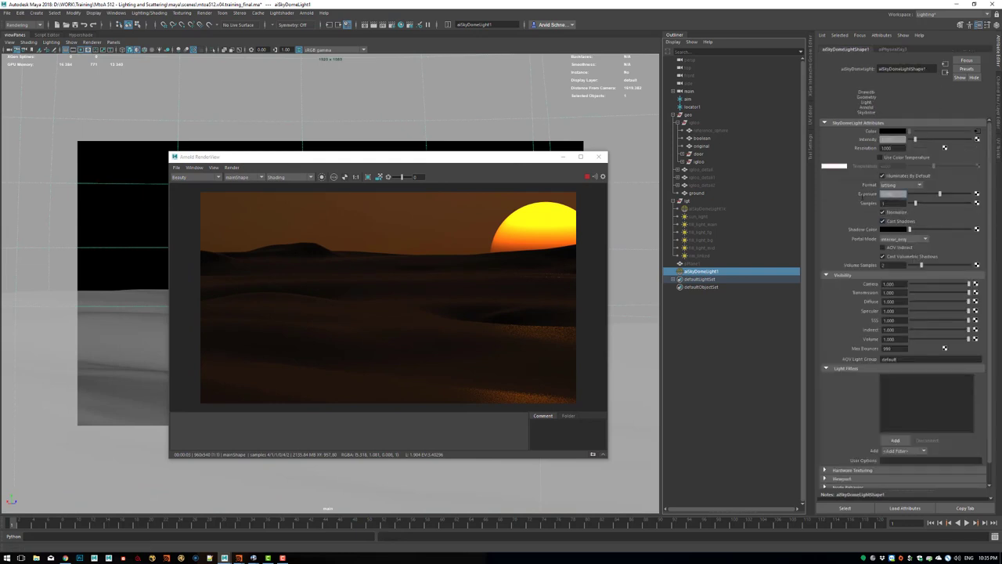
text(-2)
key(Return)
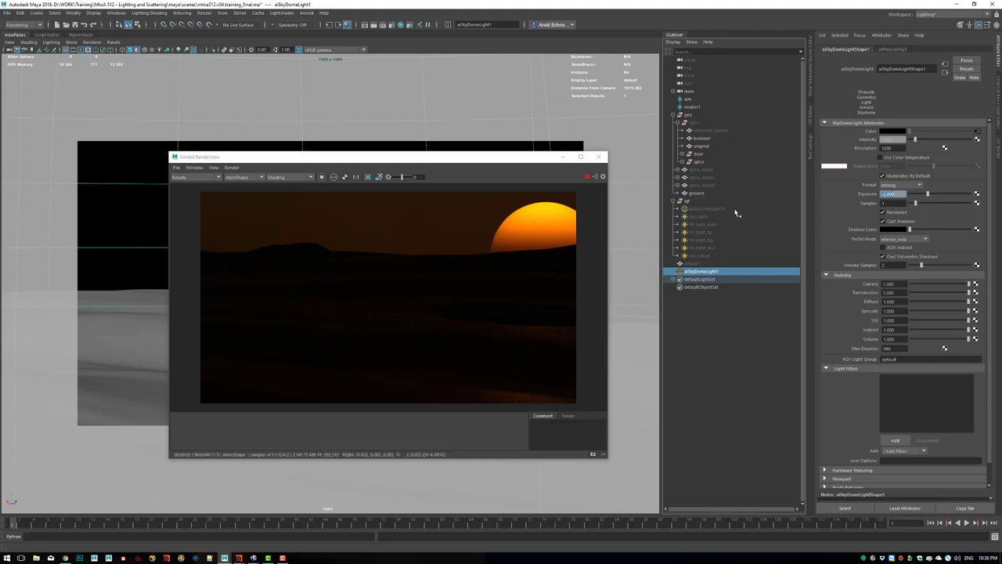
Set the physical sky's Sky Tint to a blue with hue about 228 and its Sun Tint to a grey of about 0.49.
click(978, 132)
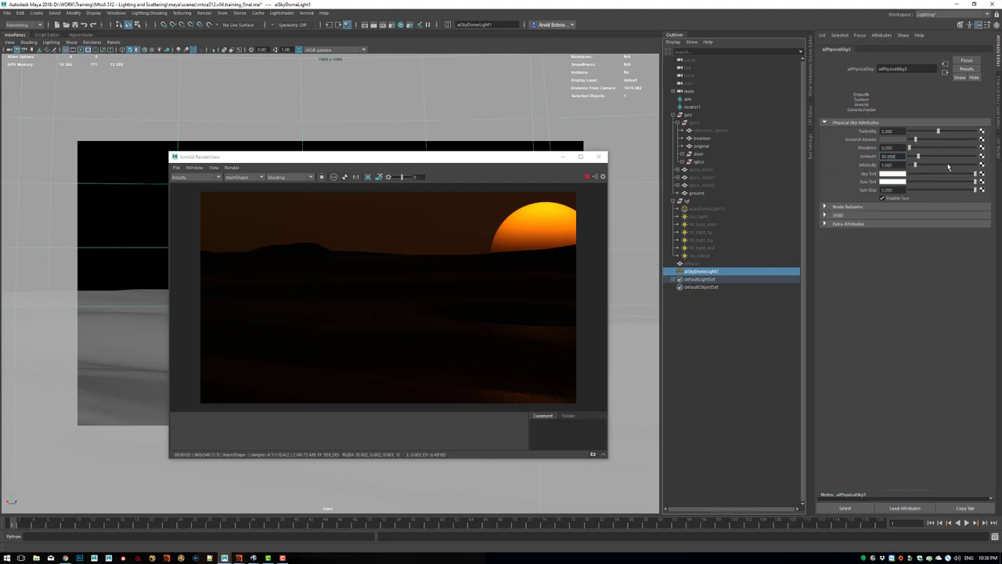
click(895, 181)
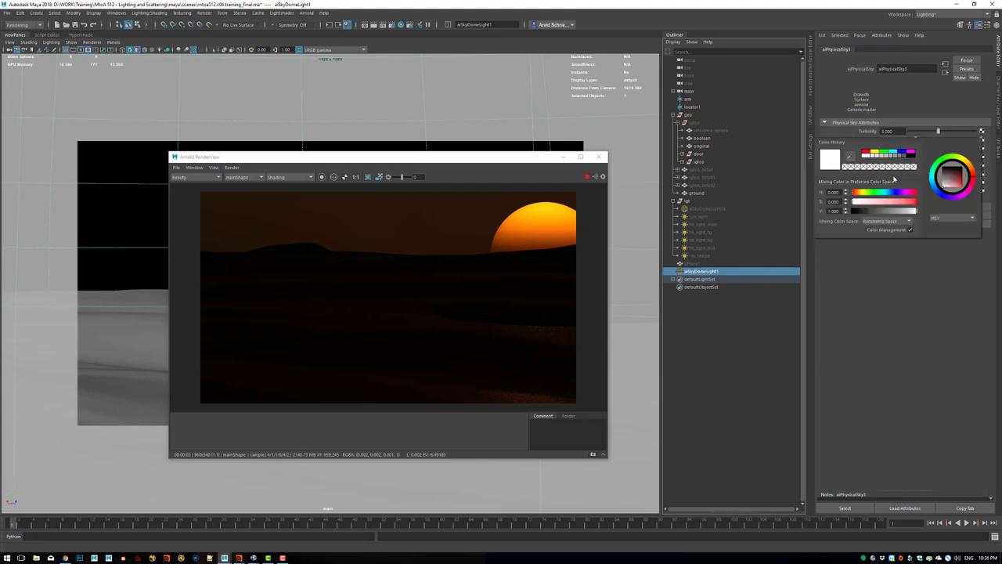
click(894, 191)
click(894, 201)
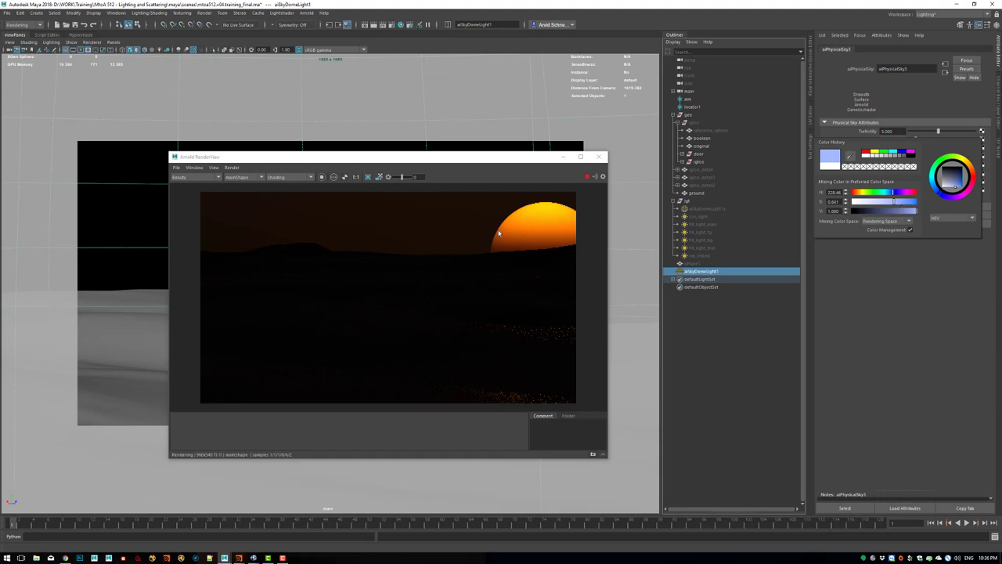
click(905, 201)
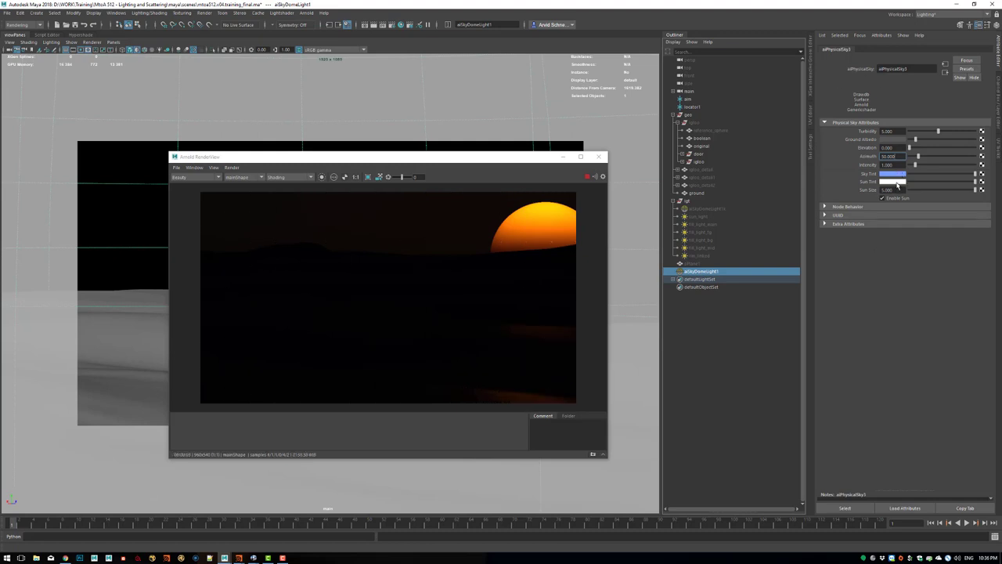
click(898, 183)
click(908, 222)
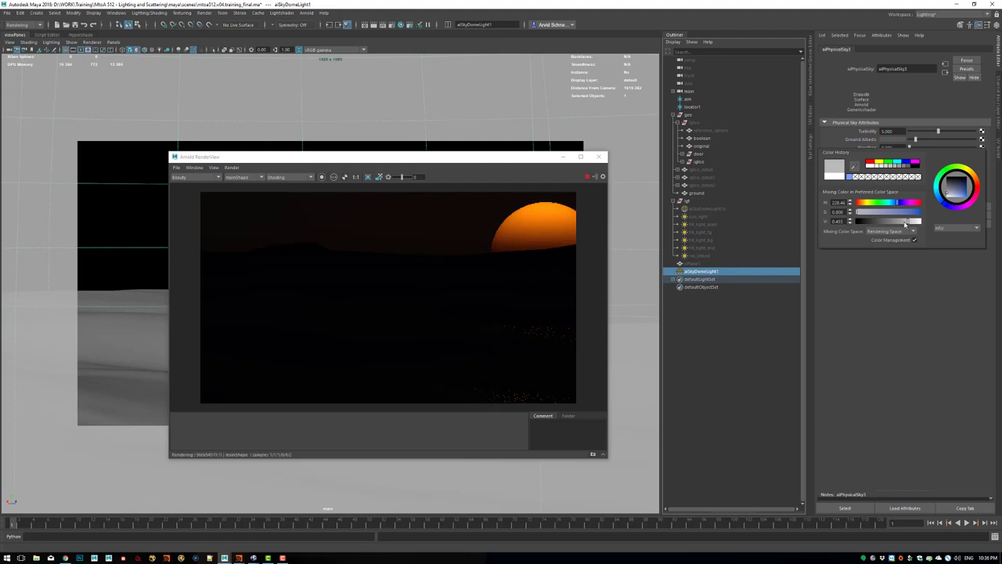
Return to the skydome light's attributes and set its Exposure to 0.
click(943, 73)
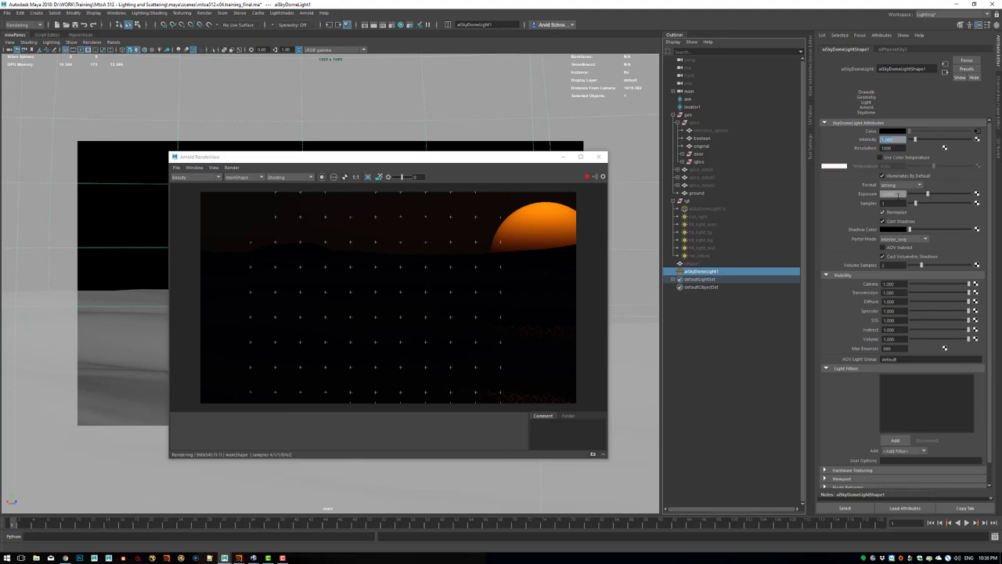
click(868, 195)
text(0)
key(Return)
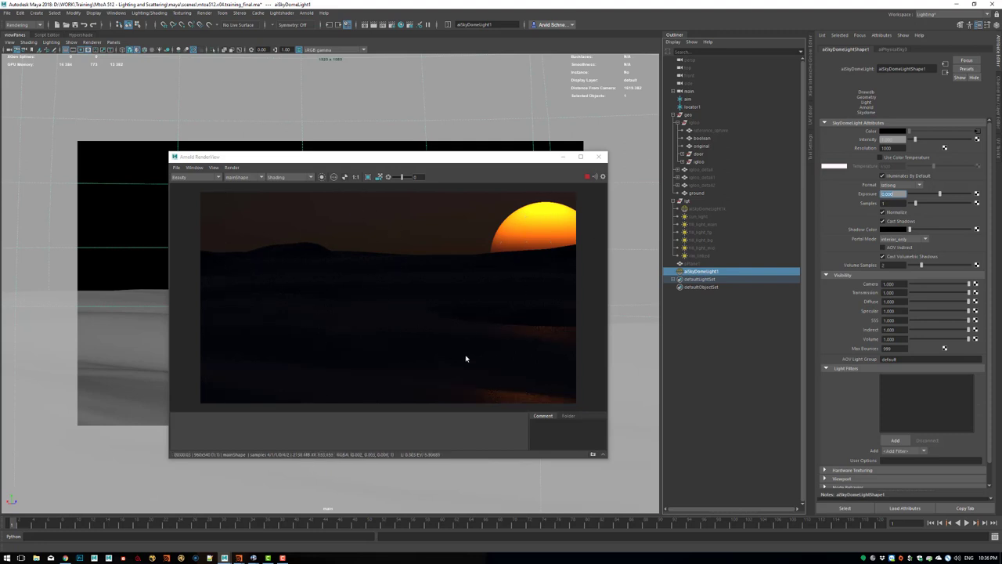
Check the diffuse_direct and diffuse_indirect passes in the render view, and preview the beauty pass at a display exposure of about 4.
click(195, 177)
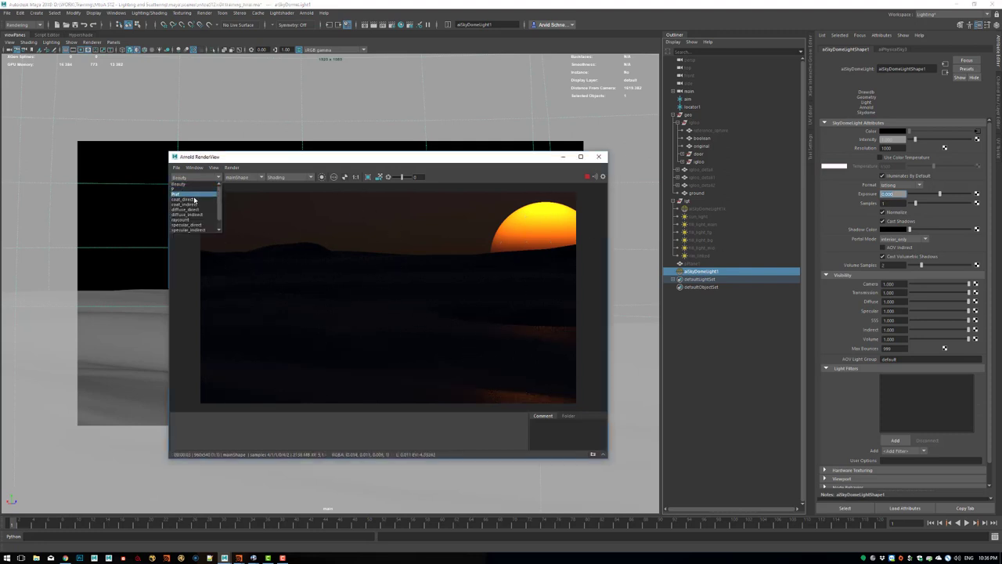
click(191, 209)
click(197, 178)
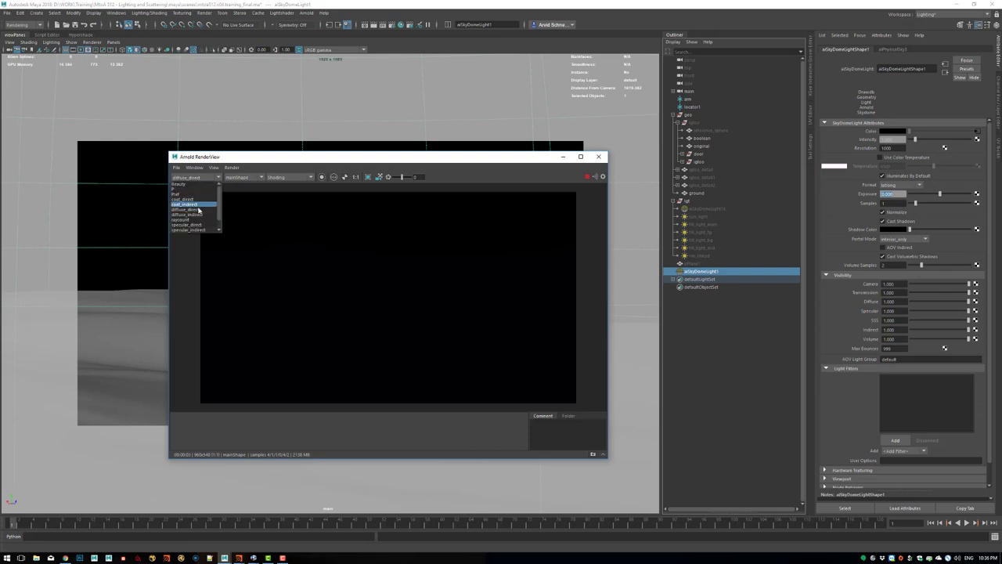
click(200, 216)
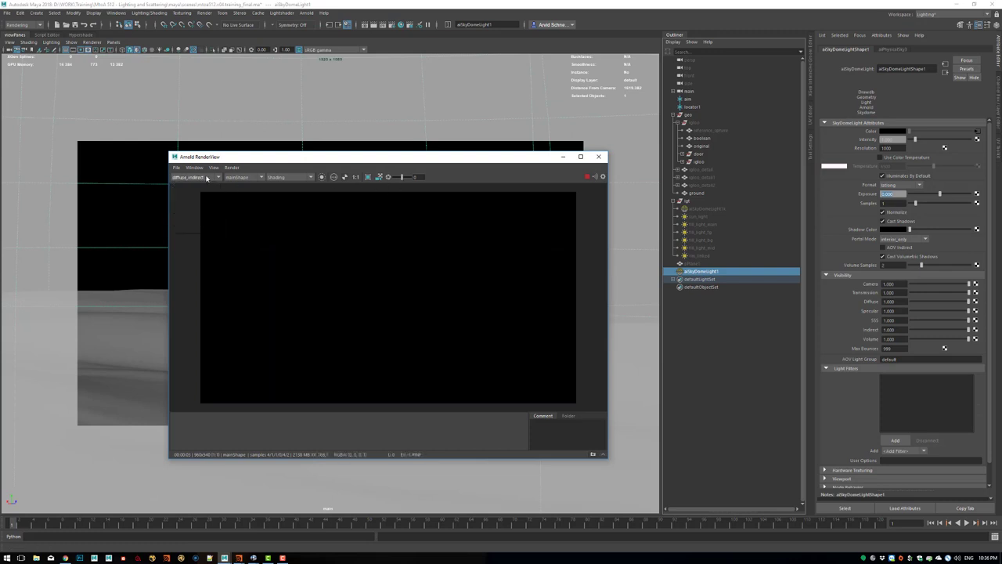
click(207, 178)
click(209, 190)
drag(402, 177, 408, 177)
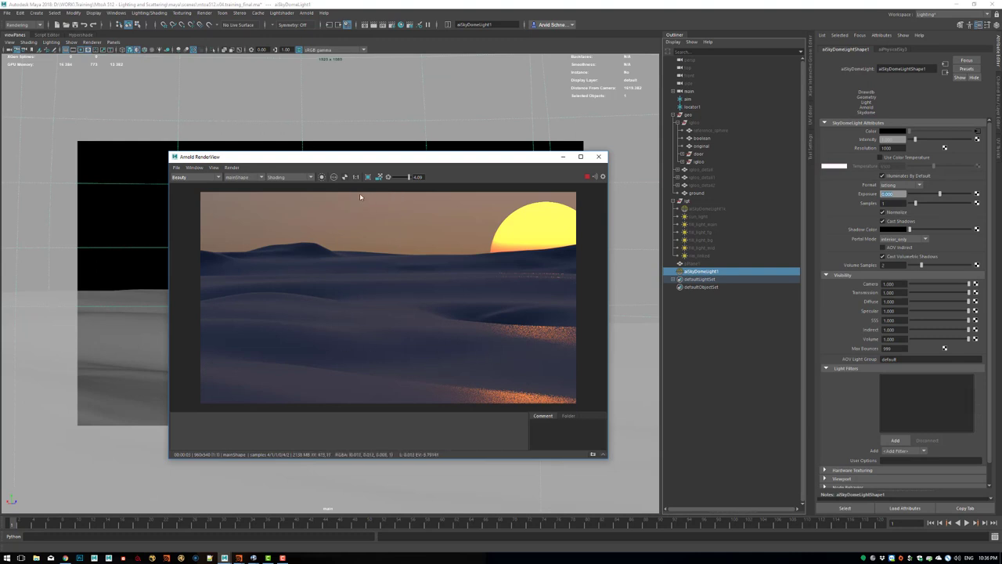
click(388, 178)
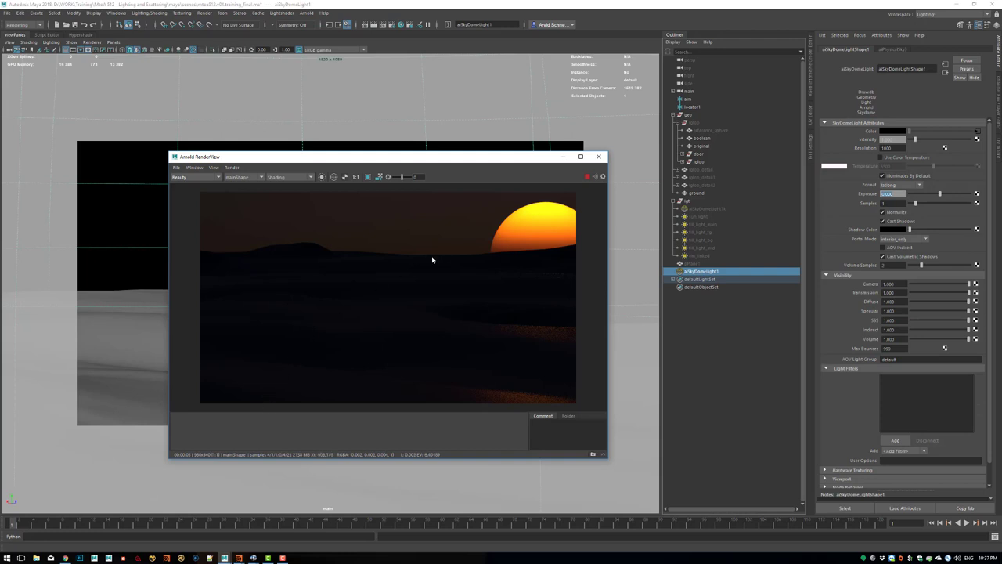
Switch to RV to examine the sun and sky in final_render.exr, and return to Maya's render view.
mouse_move(253, 556)
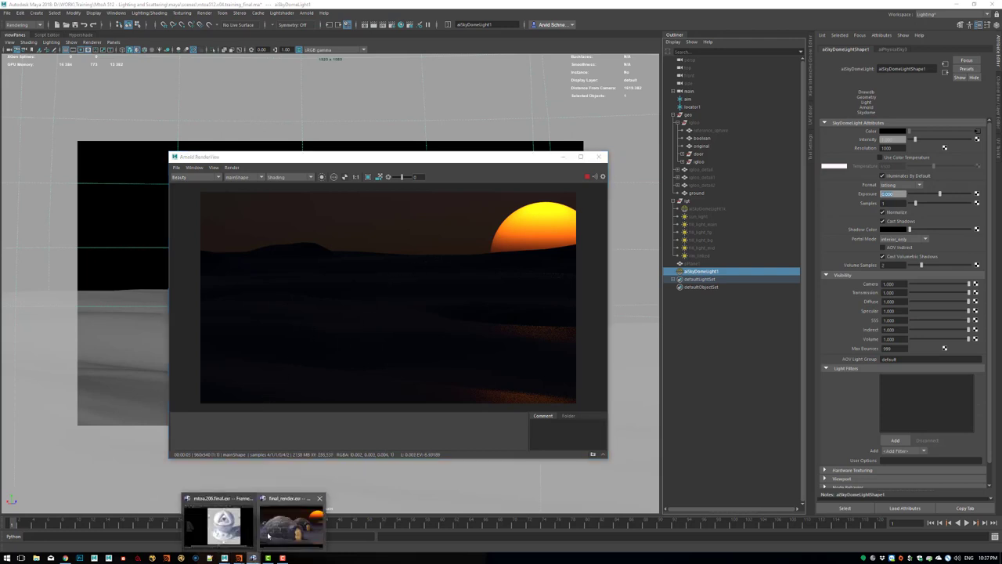
click(313, 503)
drag(340, 186, 708, 68)
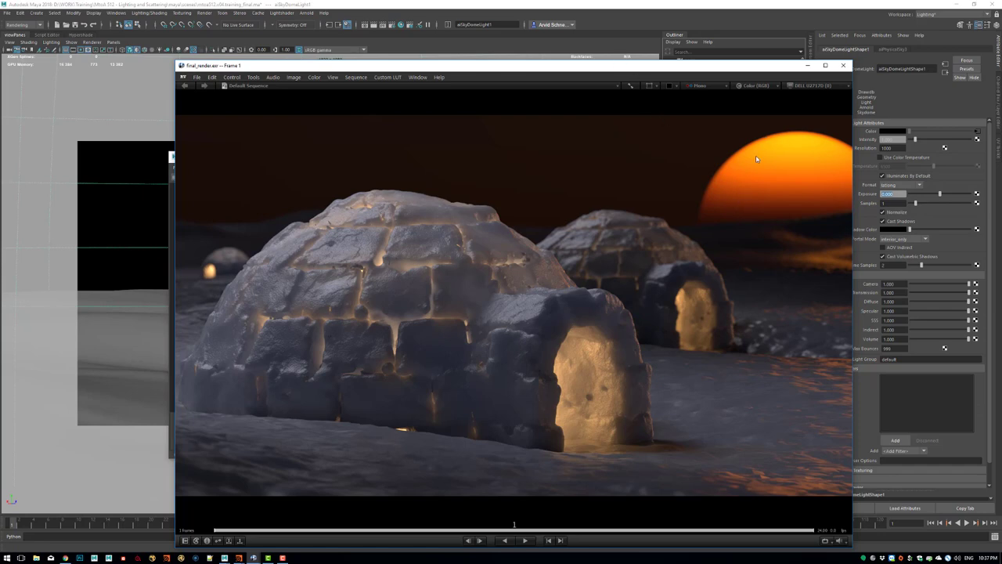
click(809, 67)
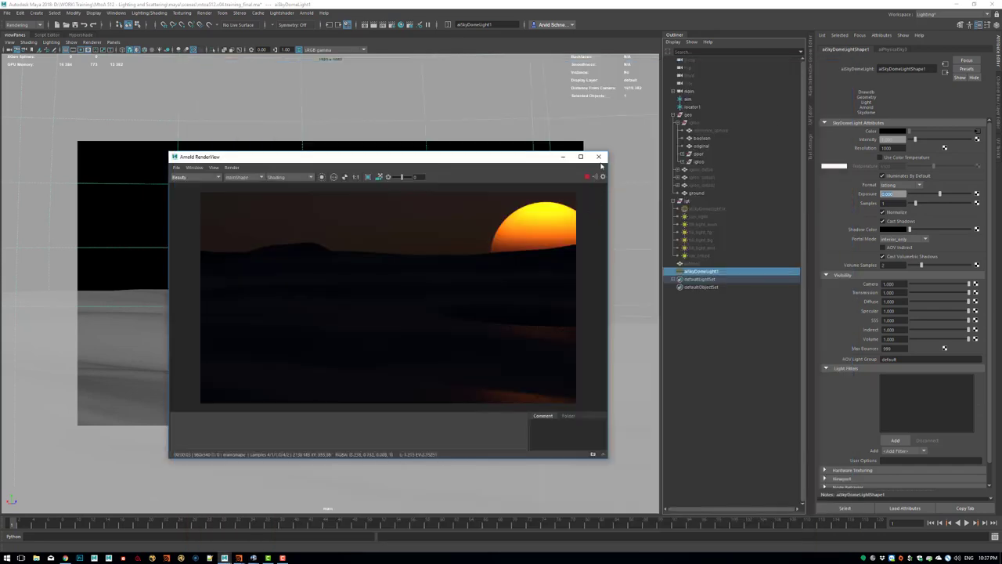
Close the render view, check the main camera's focal length, and compare the framing with final_render.exr in RV before returning to Maya.
click(599, 157)
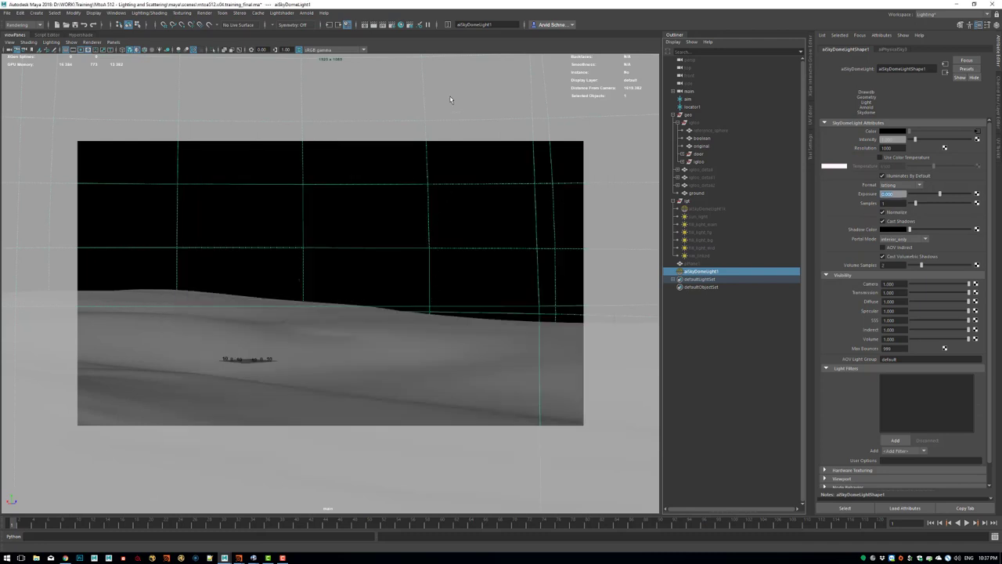
click(459, 43)
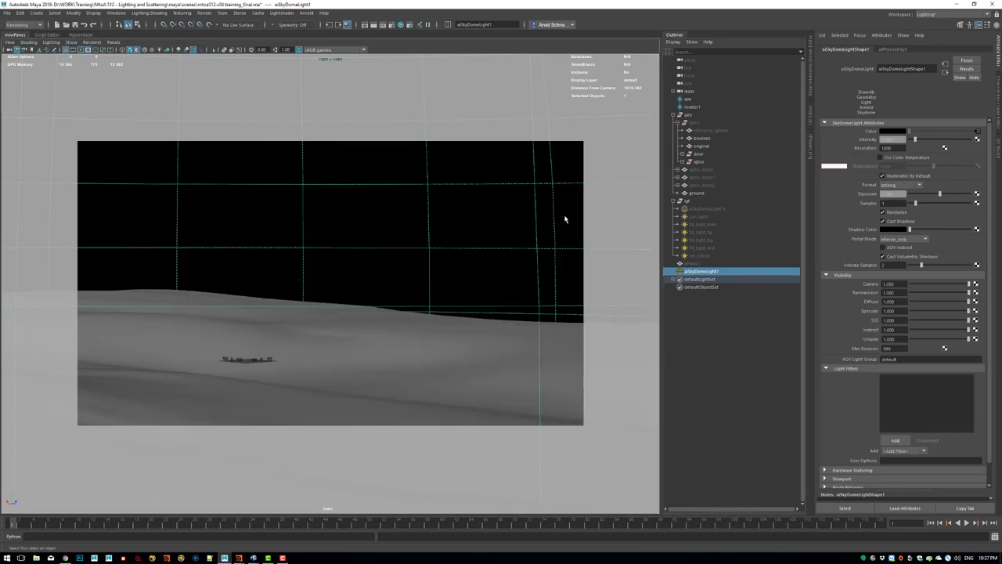
click(724, 91)
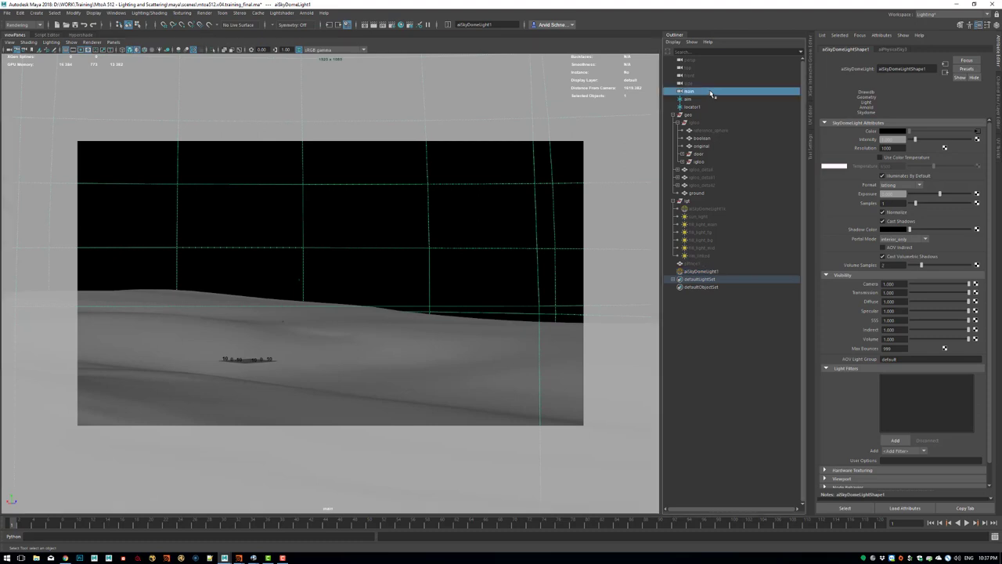
double_click(890, 148)
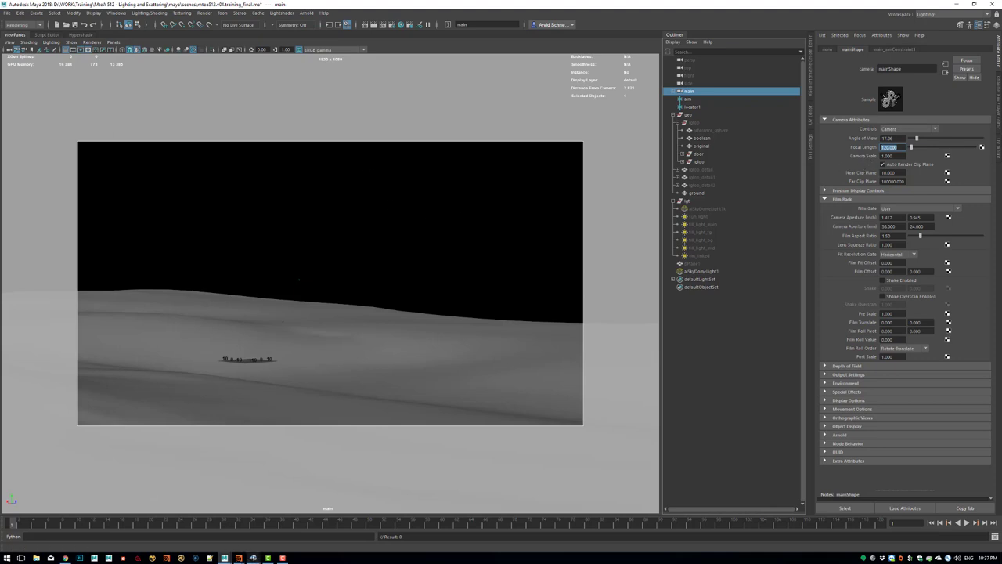
mouse_move(253, 557)
click(286, 517)
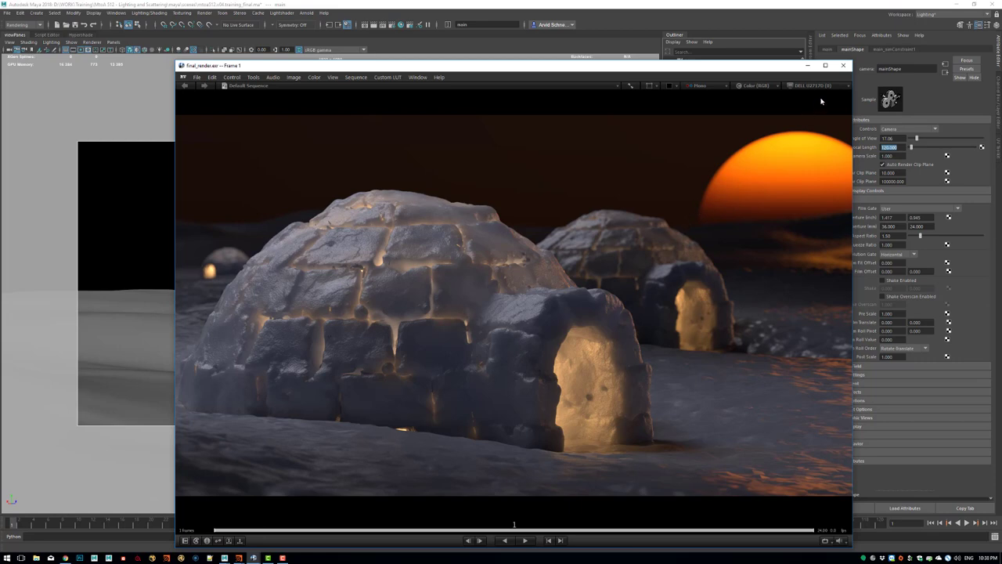
click(807, 65)
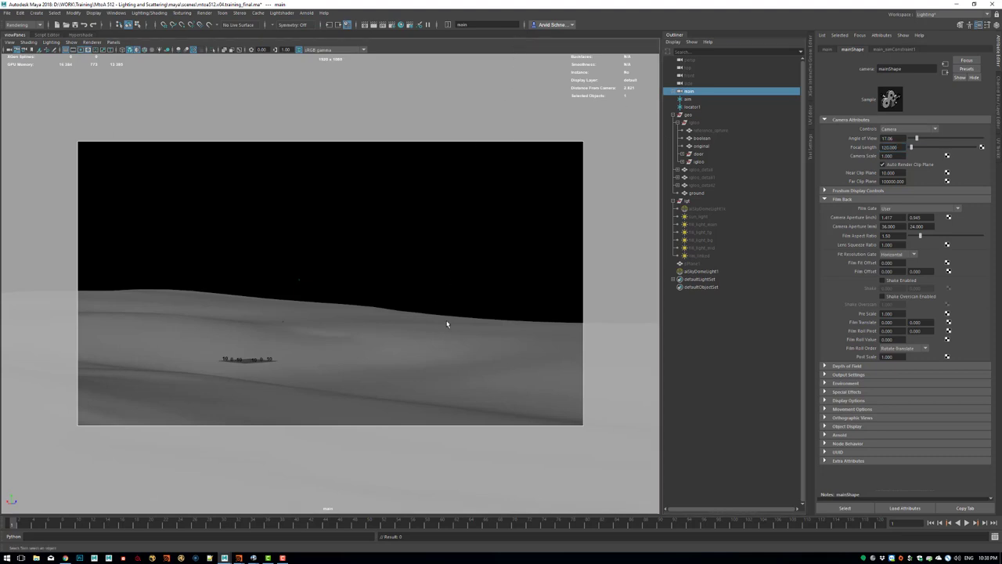
Switch the viewport to the perspective camera, frame the ground, and unhide the igloo_detail mesh.
key(space)
drag(447, 321, 451, 298)
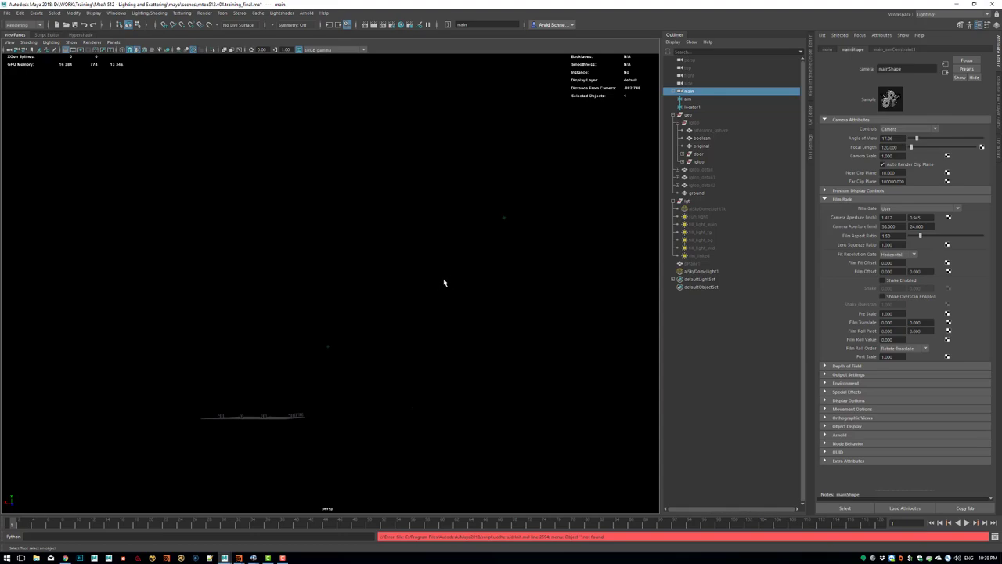
click(698, 194)
alt+drag(441, 306, 399, 322)
click(722, 170)
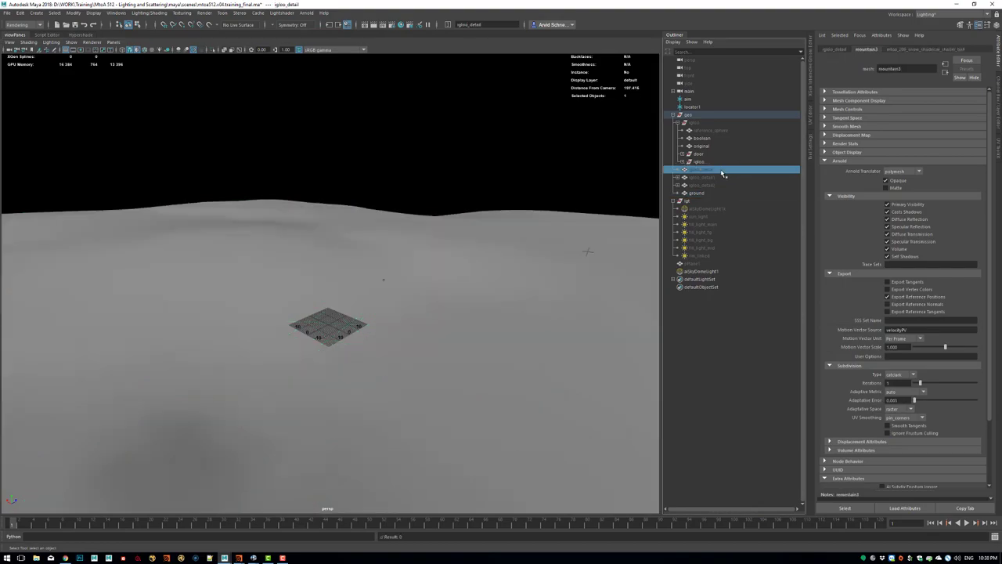
key(shift+h)
alt+right_drag(540, 235, 411, 285)
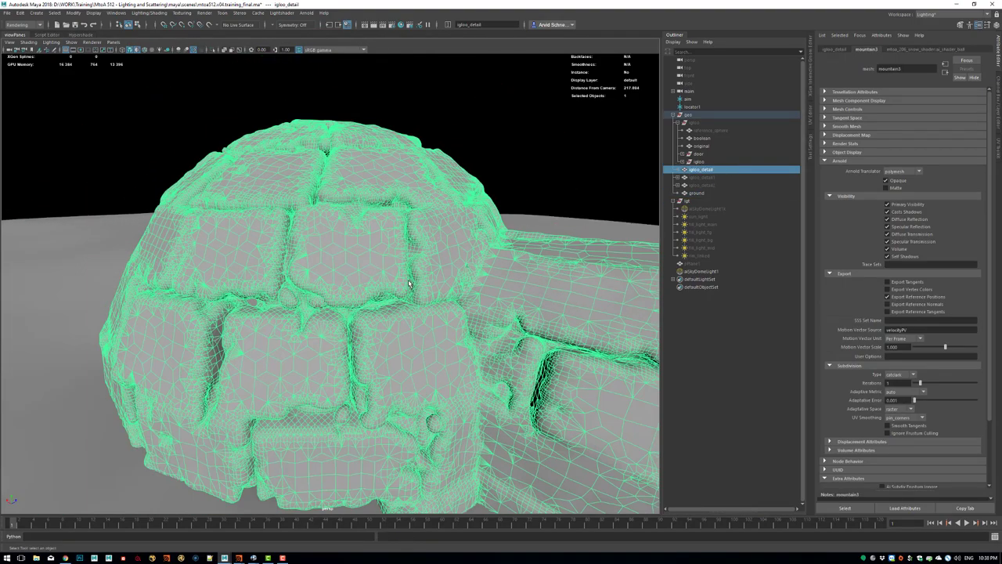
alt+right_drag(509, 249, 440, 262)
click(459, 197)
alt+drag(459, 199, 352, 182)
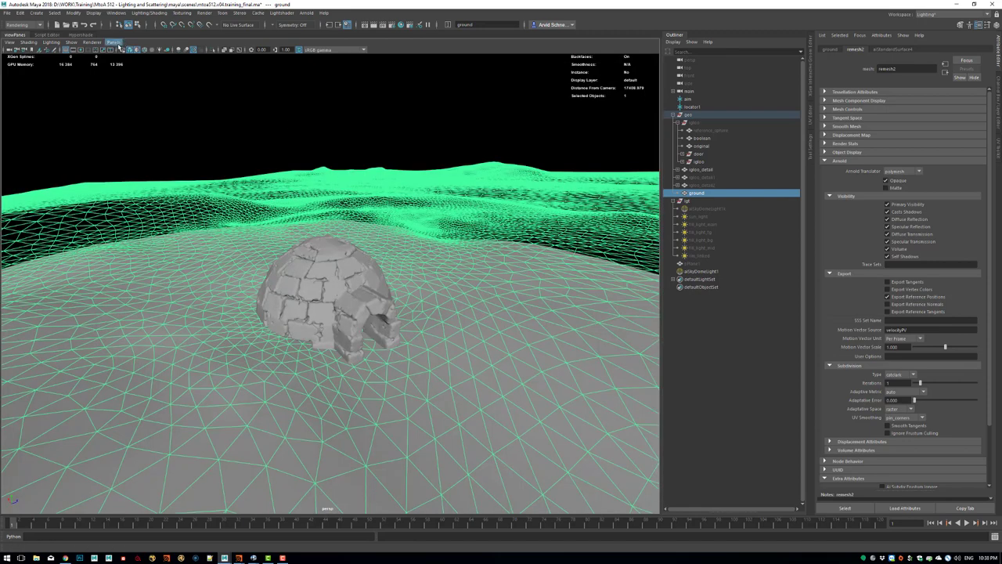
Look through mainShape and tear off a copy of that camera view as a small floating window.
click(225, 558)
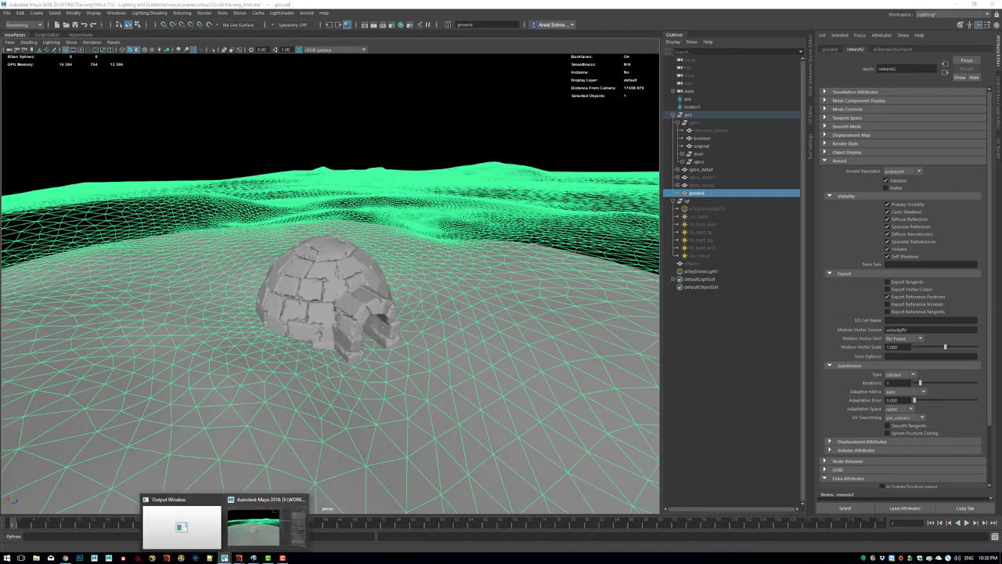
click(113, 41)
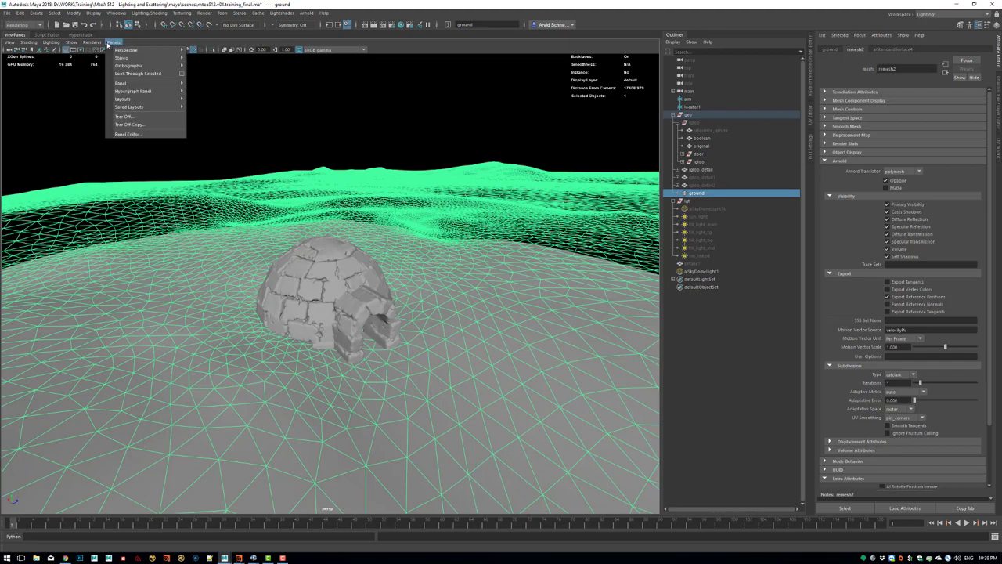
mouse_move(148, 50)
click(222, 58)
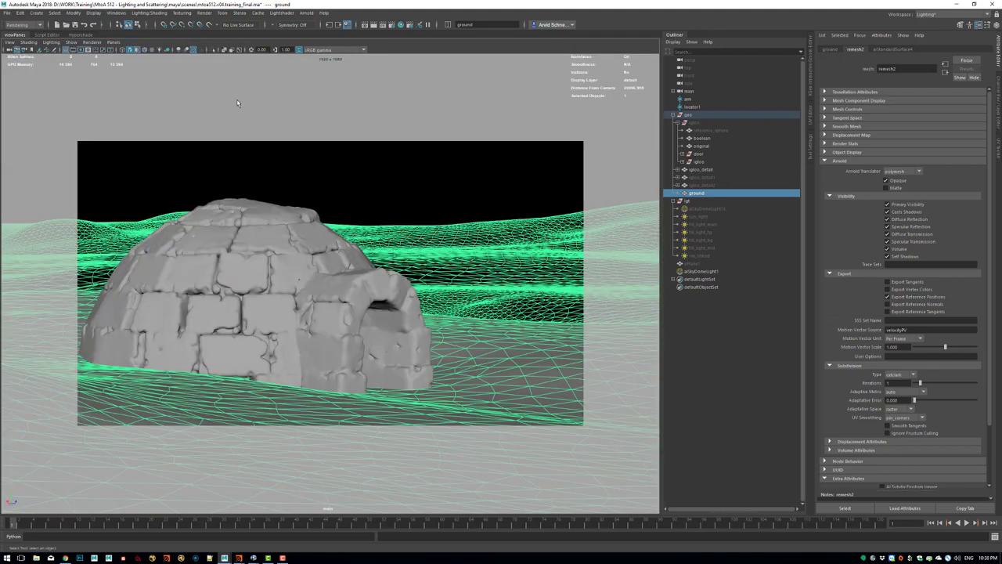
click(114, 41)
click(156, 124)
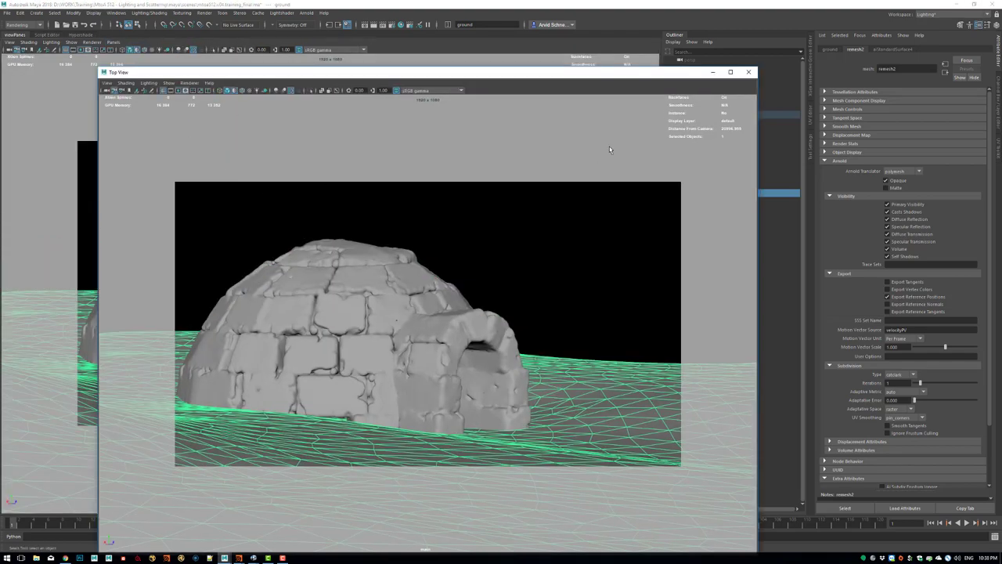
drag(758, 68, 300, 342)
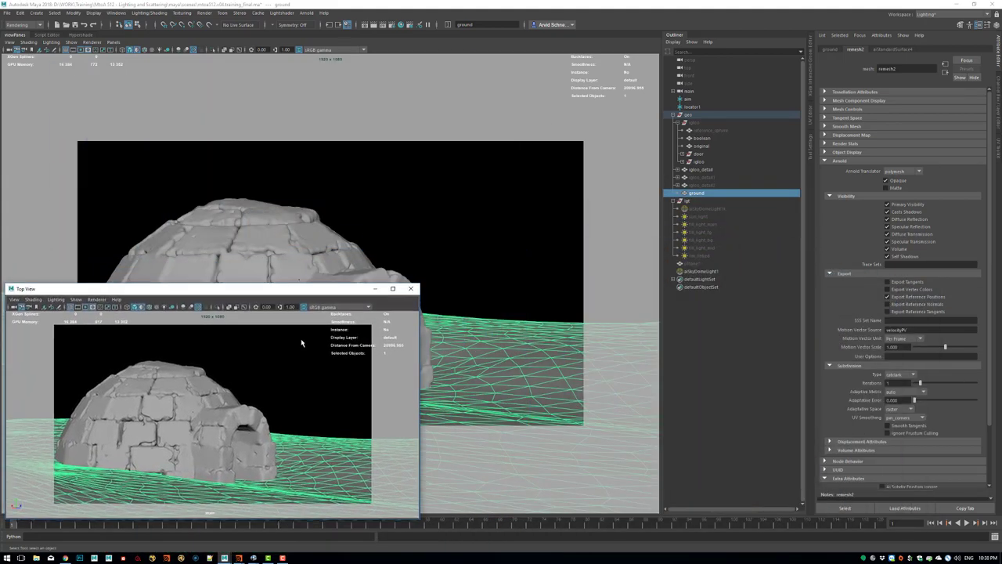
Set the main viewport back to the persp camera and frame the igloo while the floating view keeps the main camera.
click(113, 42)
mouse_move(149, 49)
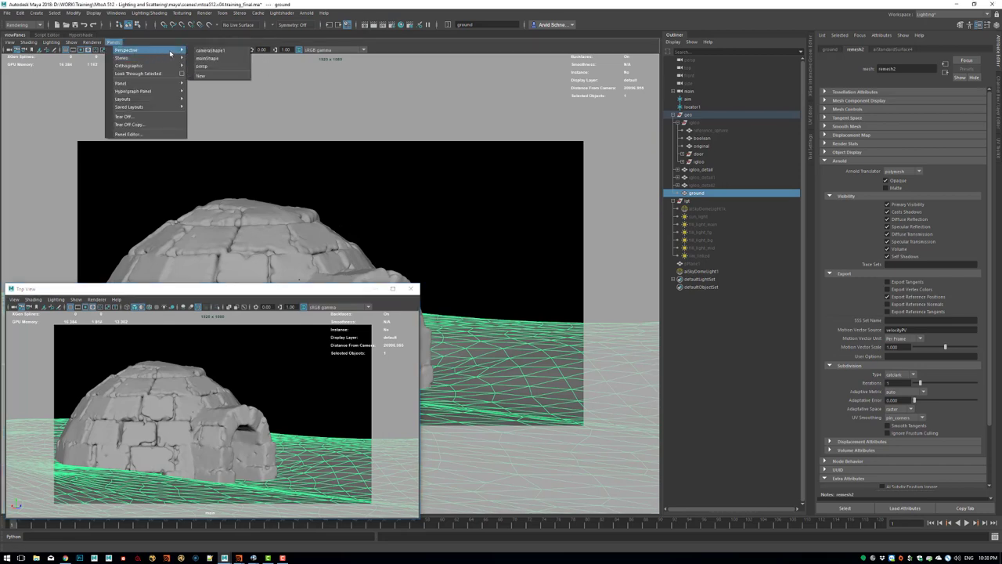
click(207, 60)
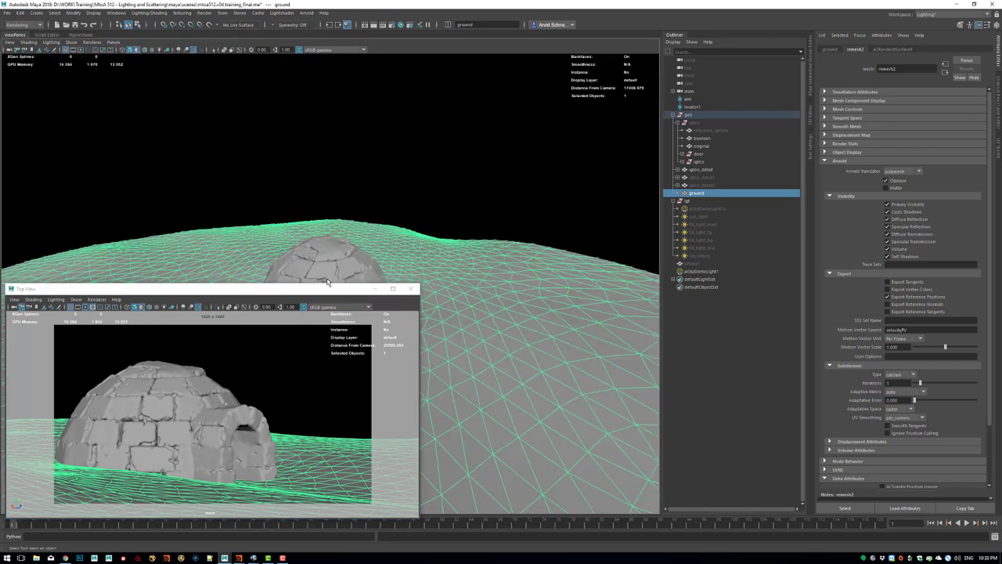
alt+right_drag(462, 185, 329, 237)
alt+middle_drag(329, 237, 444, 167)
Hide aiSkyDomeLight1 and unhide the background igloos igloo_detail1 and igloo_detail2.
click(515, 116)
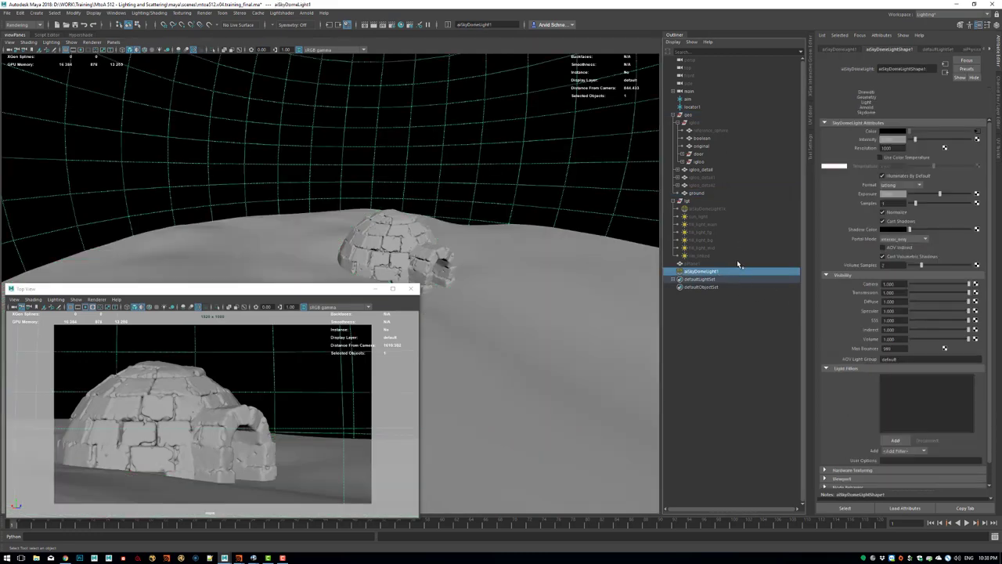
key(ctrl+h)
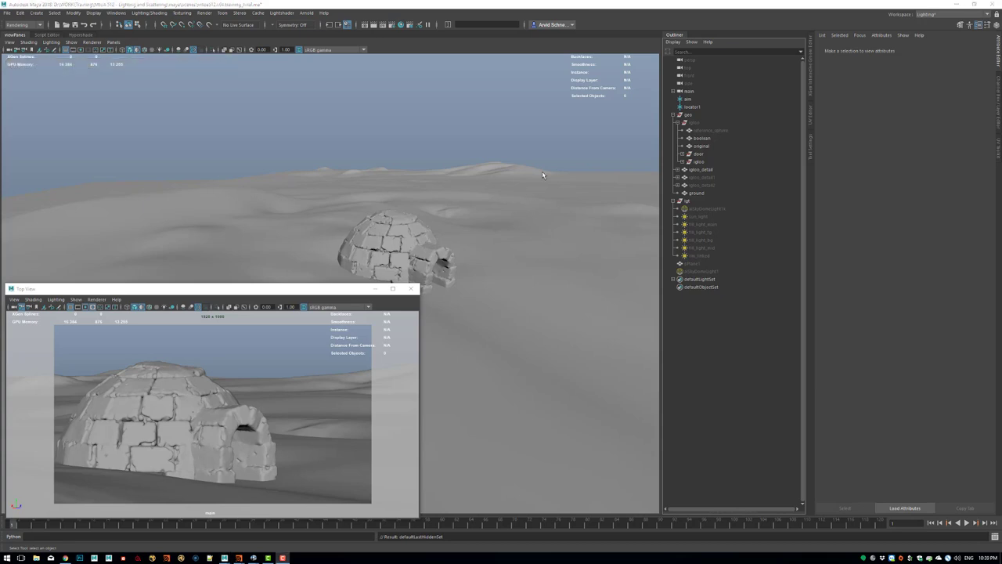
click(717, 179)
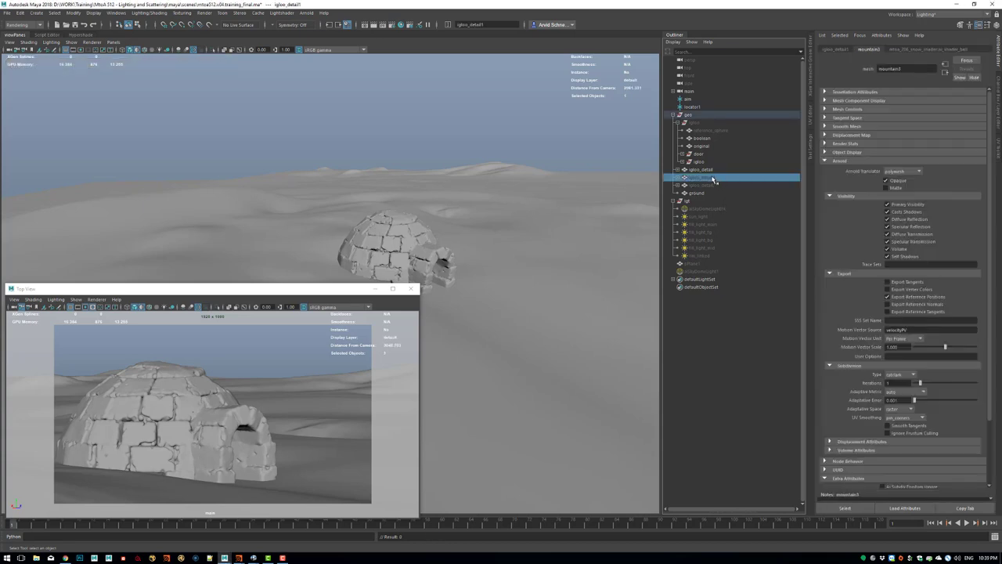
key(shift+h)
click(722, 185)
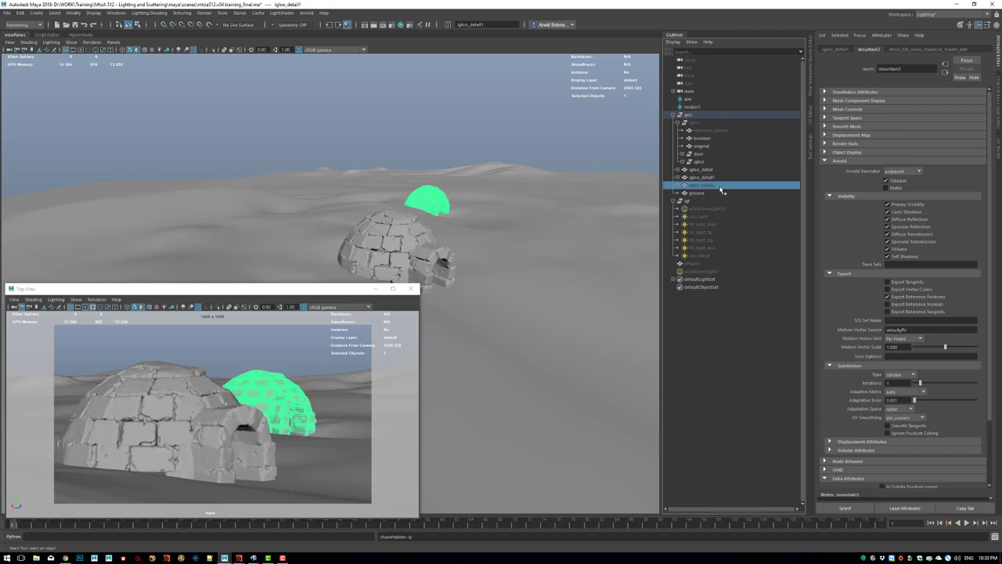
key(shift+h)
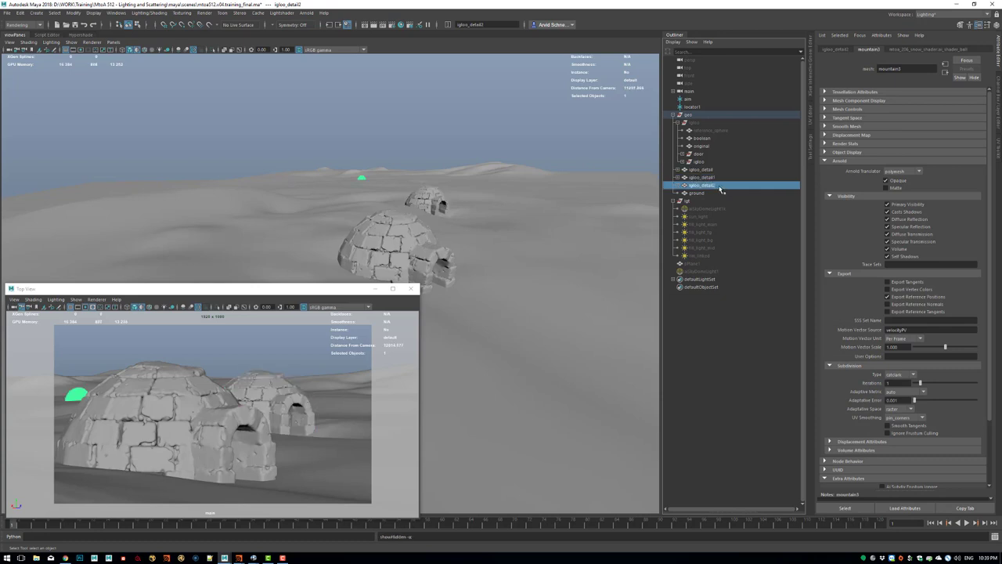
Select the igloos one by one to examine their placement on the ground in the perspective and main camera views.
click(417, 123)
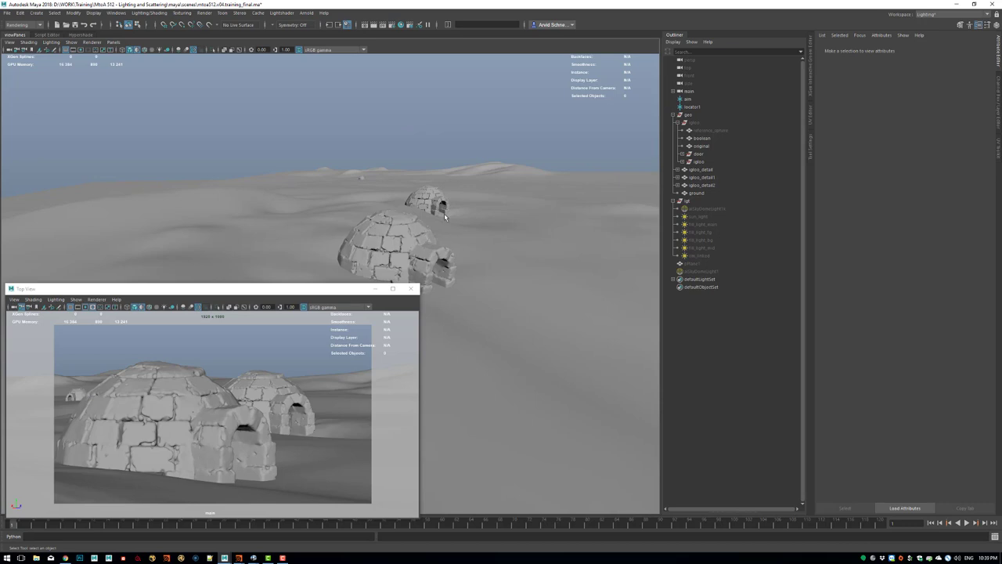
click(489, 248)
click(467, 167)
click(428, 199)
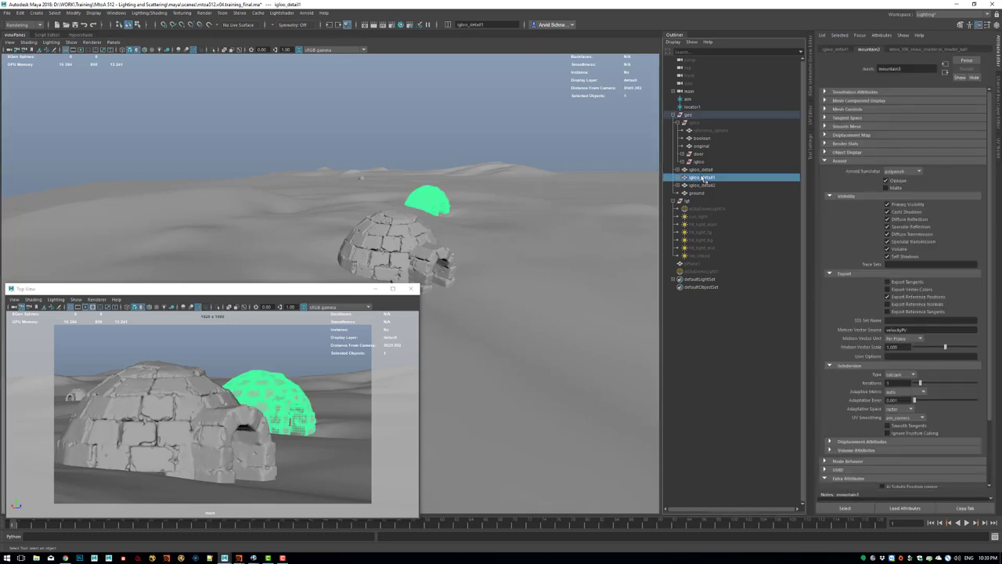
click(77, 394)
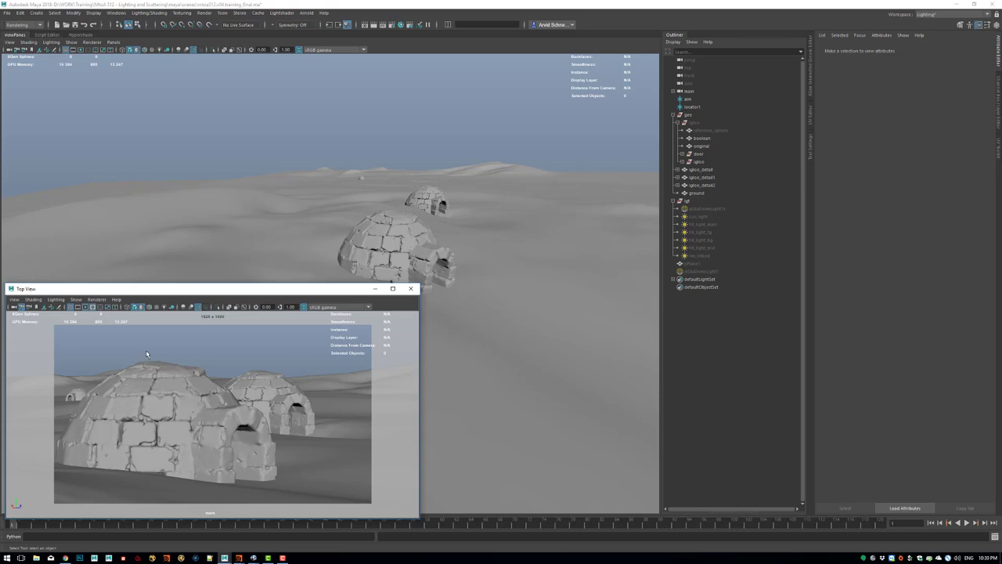
click(210, 420)
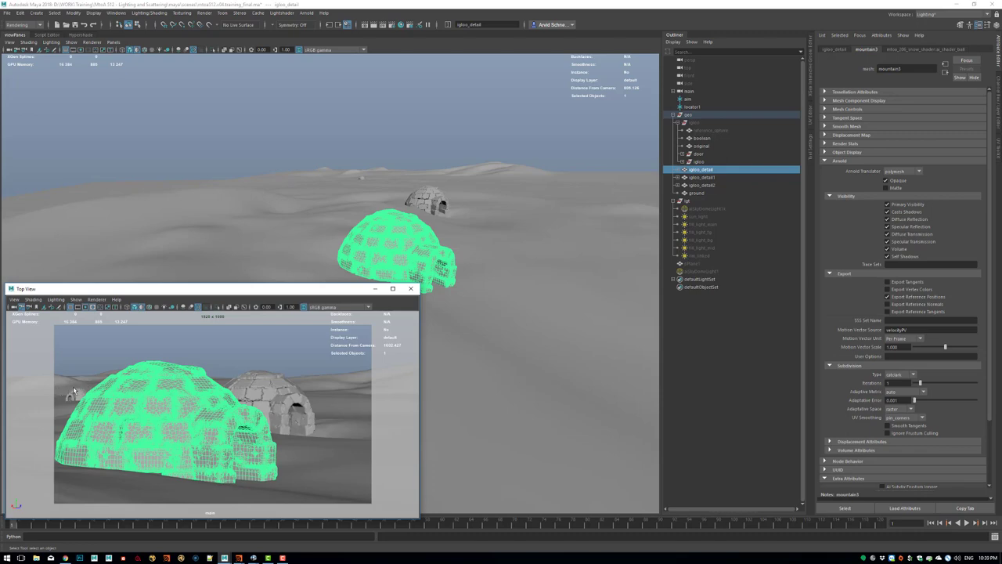
click(300, 342)
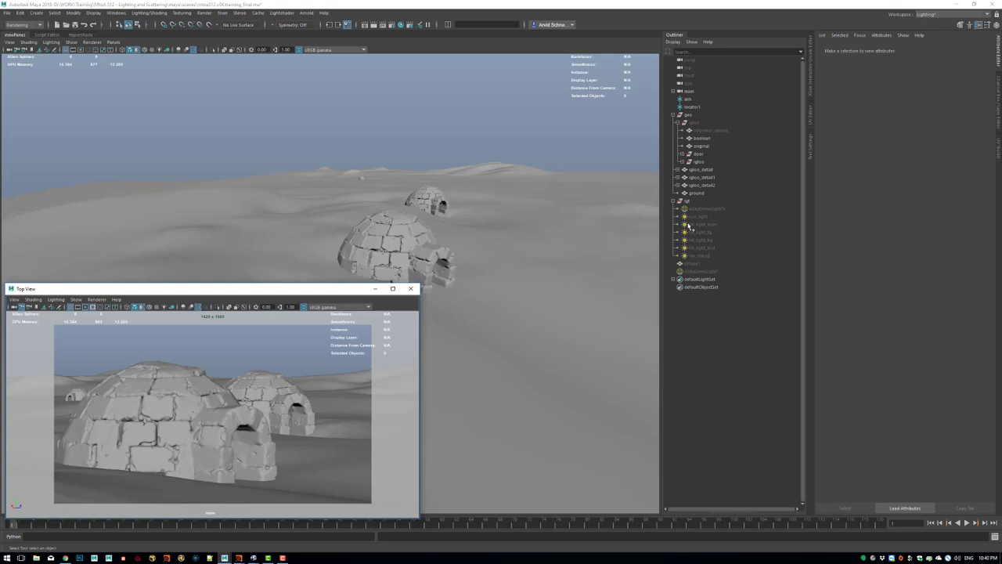
Expand igloo_detail, igloo_detail1 and igloo_detail2, and hide the visible inside_light under the two background igloos.
click(677, 185)
click(695, 194)
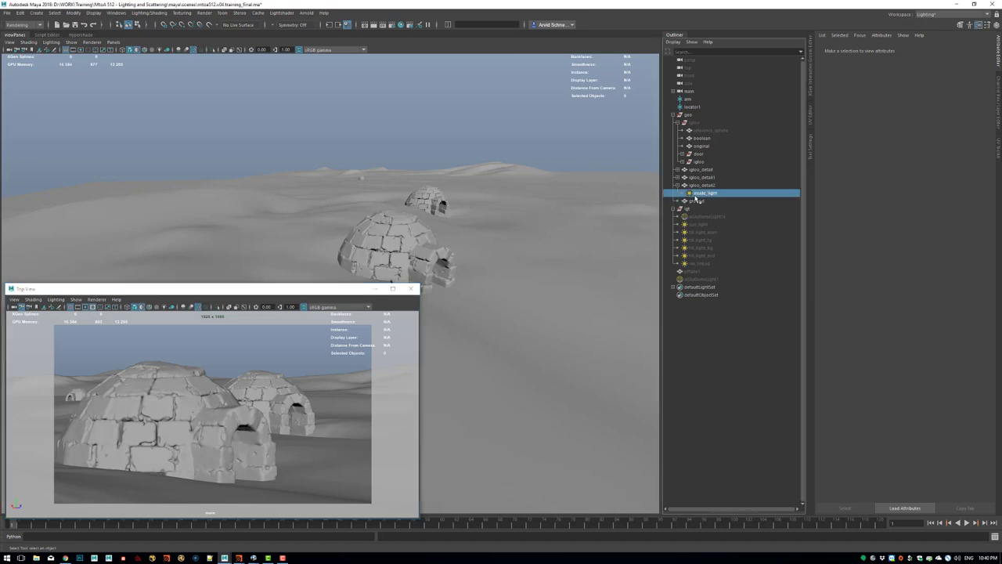
click(677, 177)
click(678, 170)
ctrl+click(706, 195)
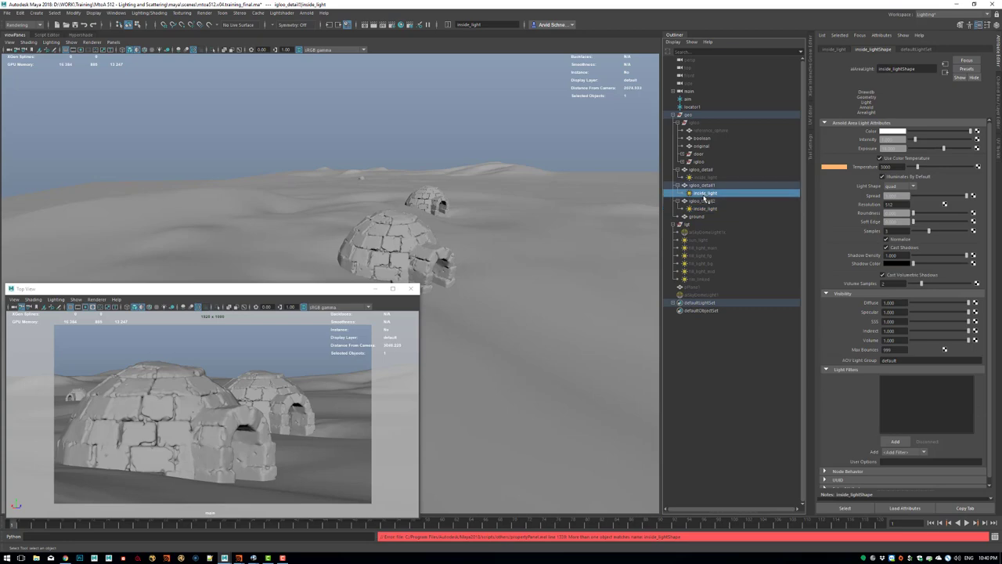
key(ctrl+h)
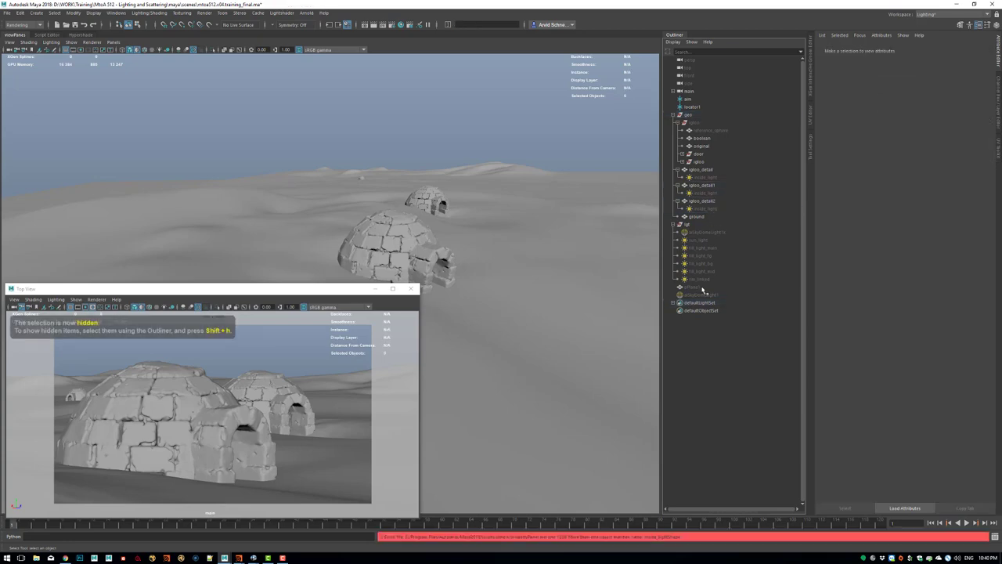
Replace aiSkyDomeLight1 by deleting it and unhiding aiSkyDomeLight1k in the lgt group, and save the scene.
click(704, 294)
drag(704, 294, 722, 235)
click(722, 235)
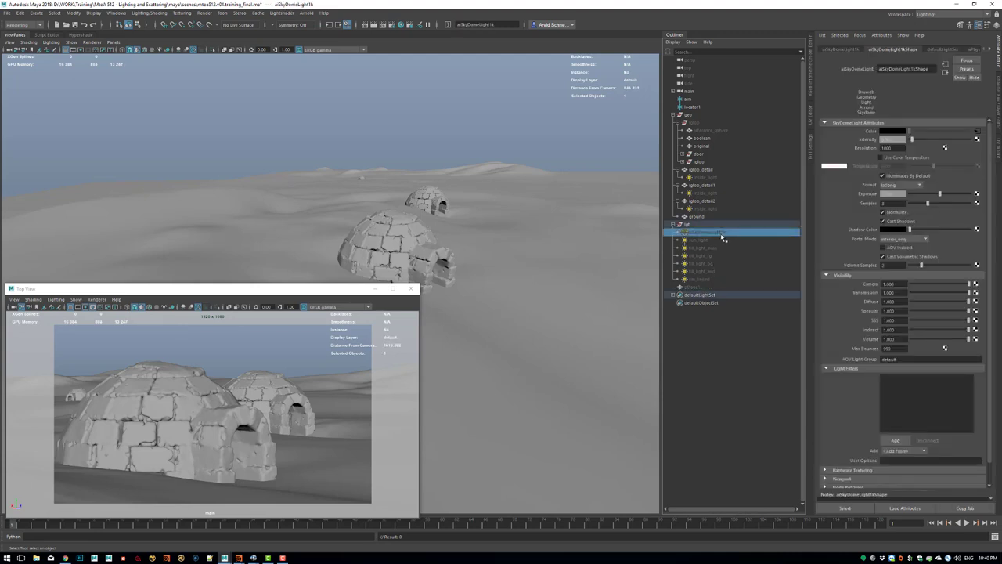
key(shift+h)
scroll(523, 214, up, 1)
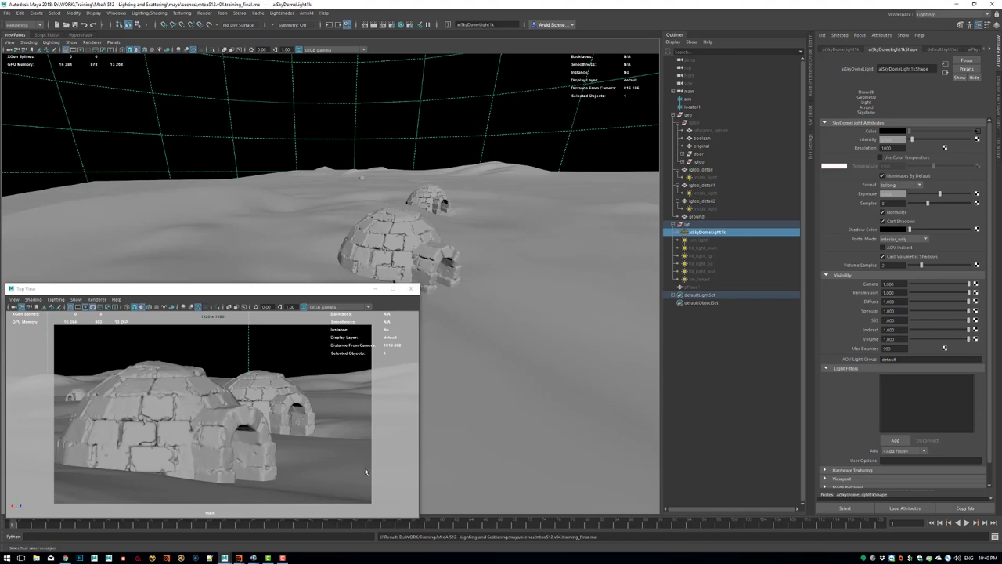
Move the floating camera view off the viewport and render the main camera with the three igloos in the Arnold RenderView.
drag(321, 289, 1001, 200)
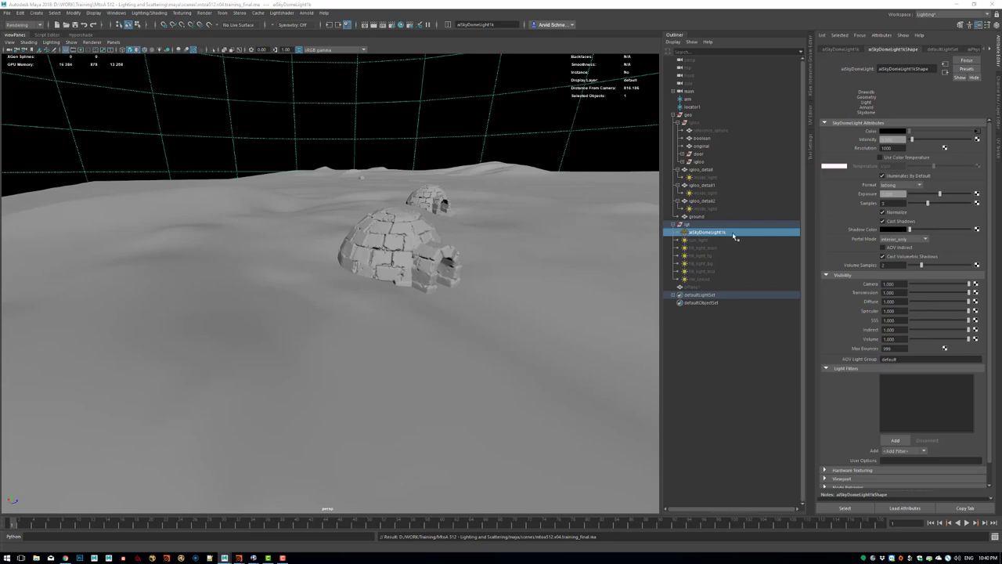
click(307, 14)
click(332, 28)
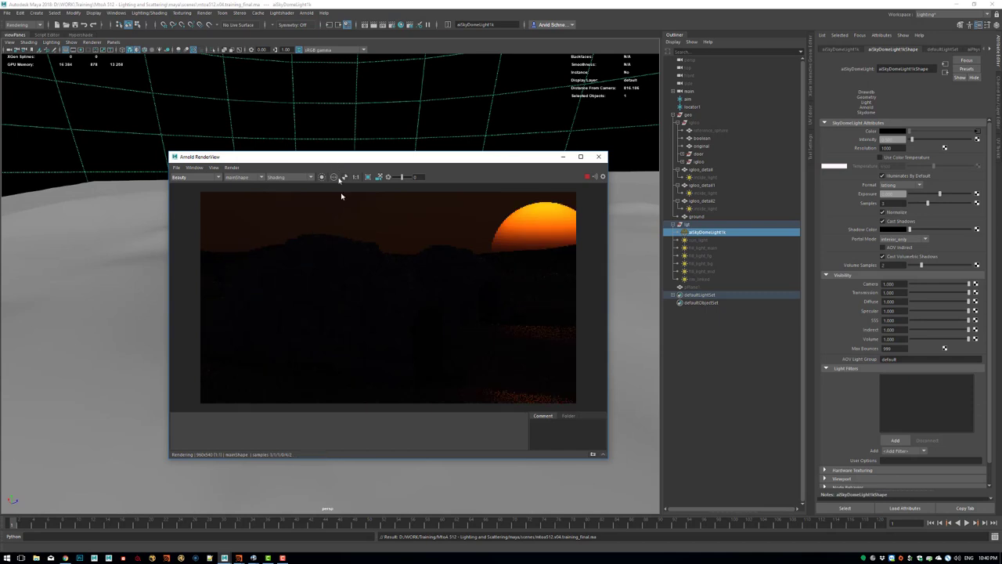
drag(330, 158, 376, 261)
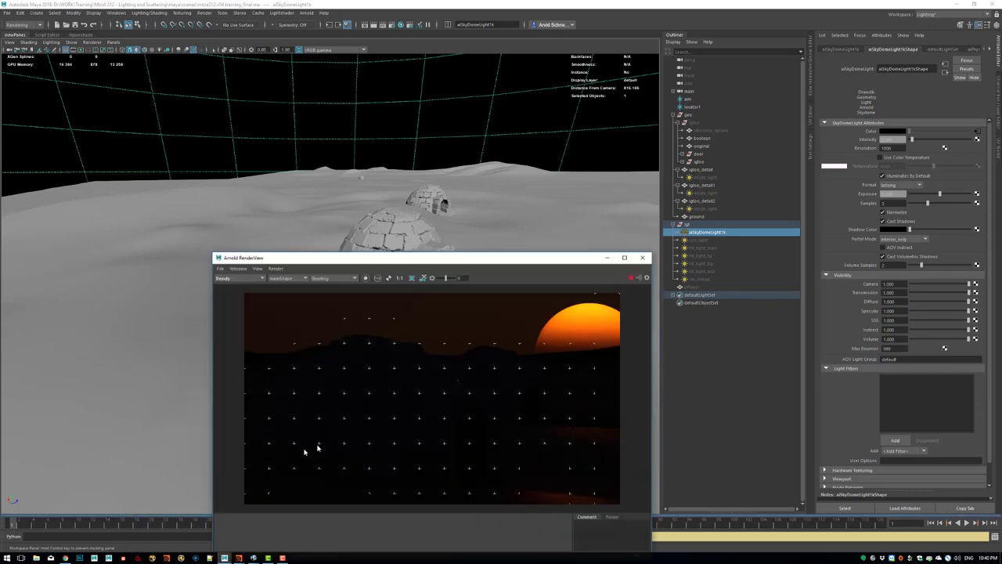
Dock the Arnold RenderView below the perspective view and turn off its Show Render Tiles option.
drag(244, 308, 270, 346)
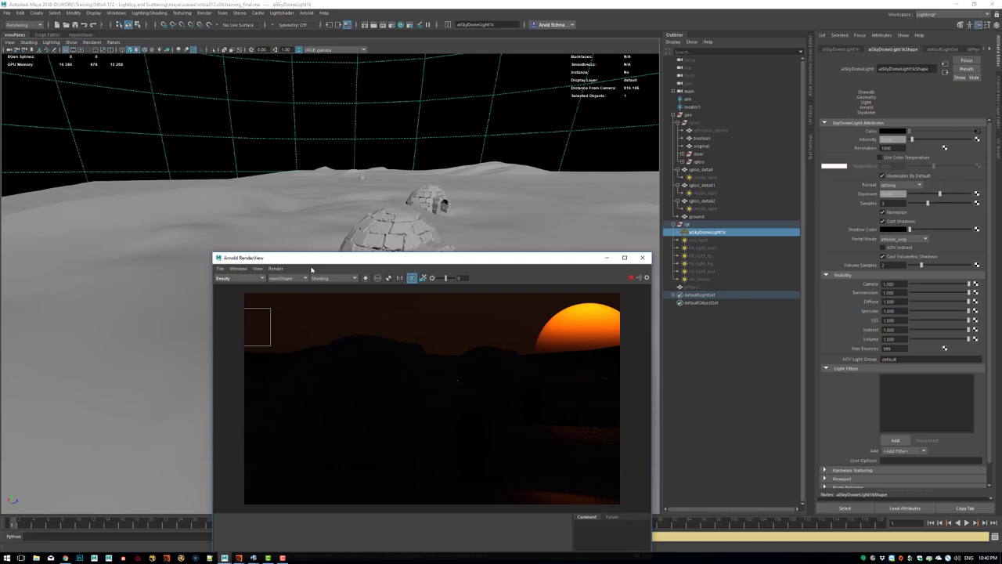
mouse_move(315, 262)
mouse_down()
mouse_move(317, 320)
mouse_move(274, 513)
mouse_up()
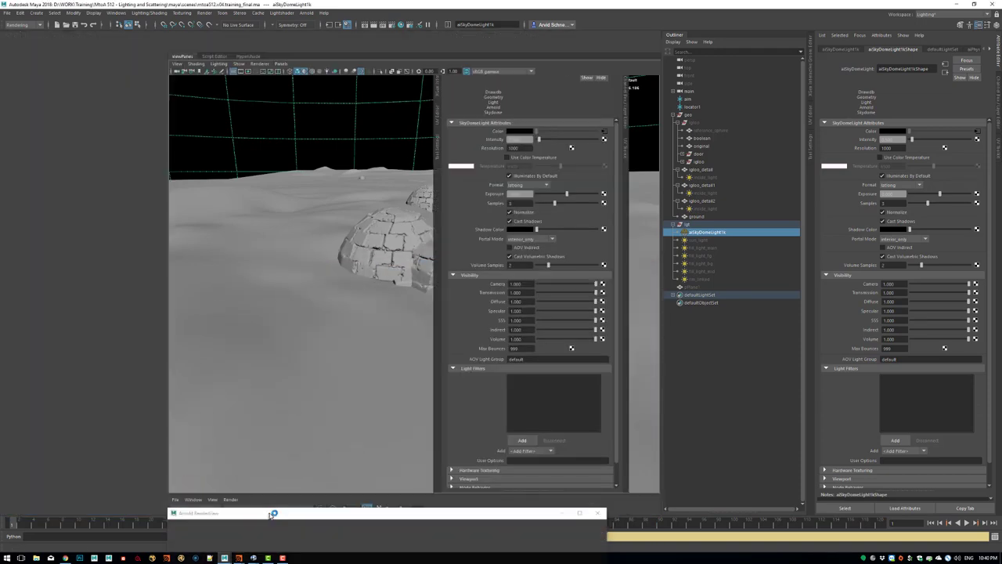
drag(280, 471, 335, 260)
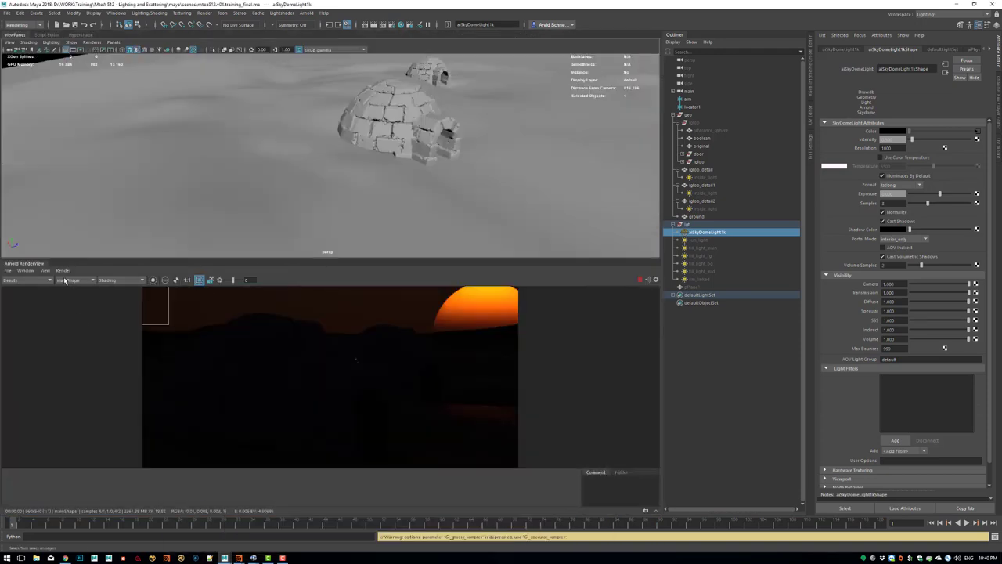
click(26, 271)
click(64, 353)
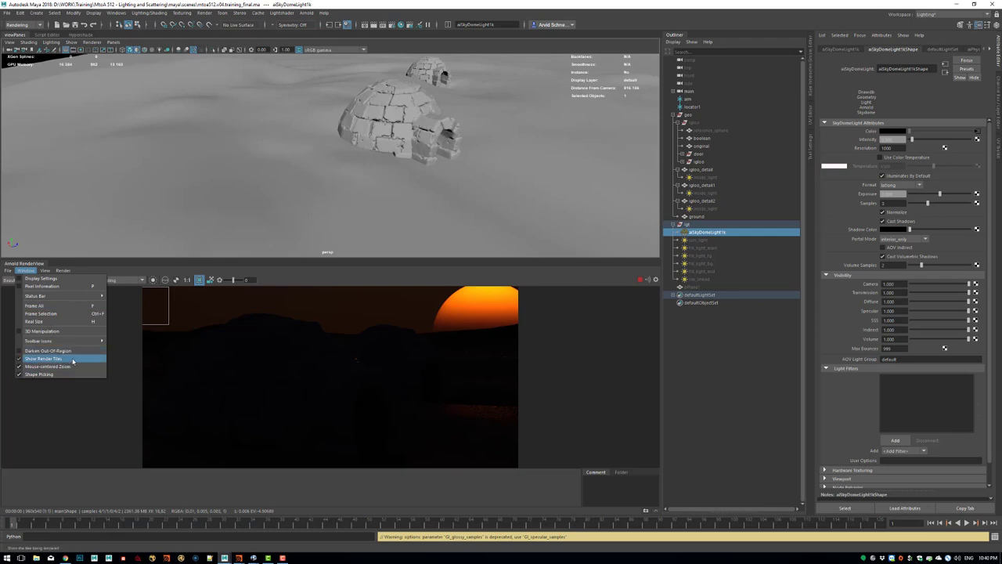
click(76, 360)
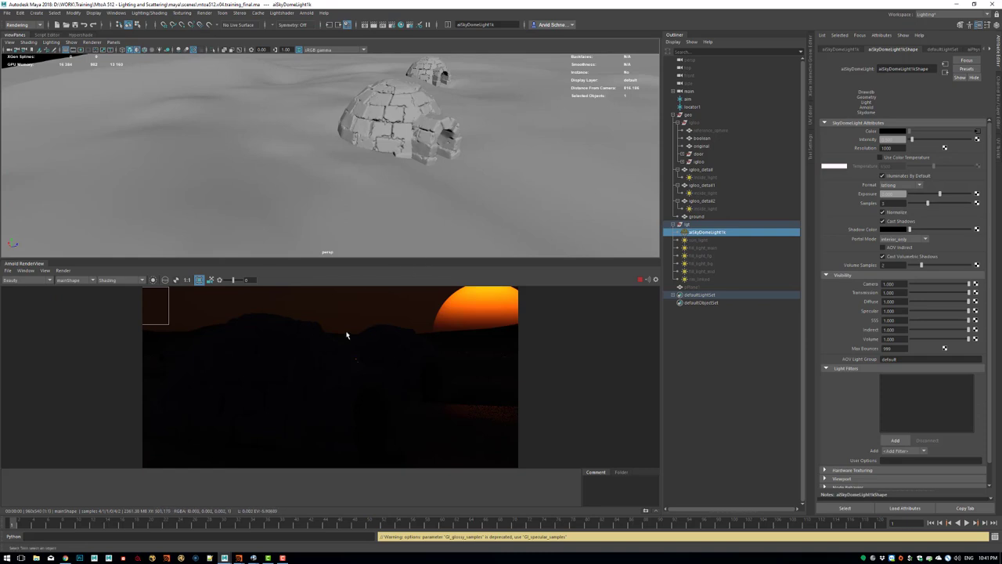
Assign the existing aiStandardSurface4 material to igloo_detail, igloo_detail1 and igloo_detail2 together.
drag(262, 258, 269, 307)
click(705, 202)
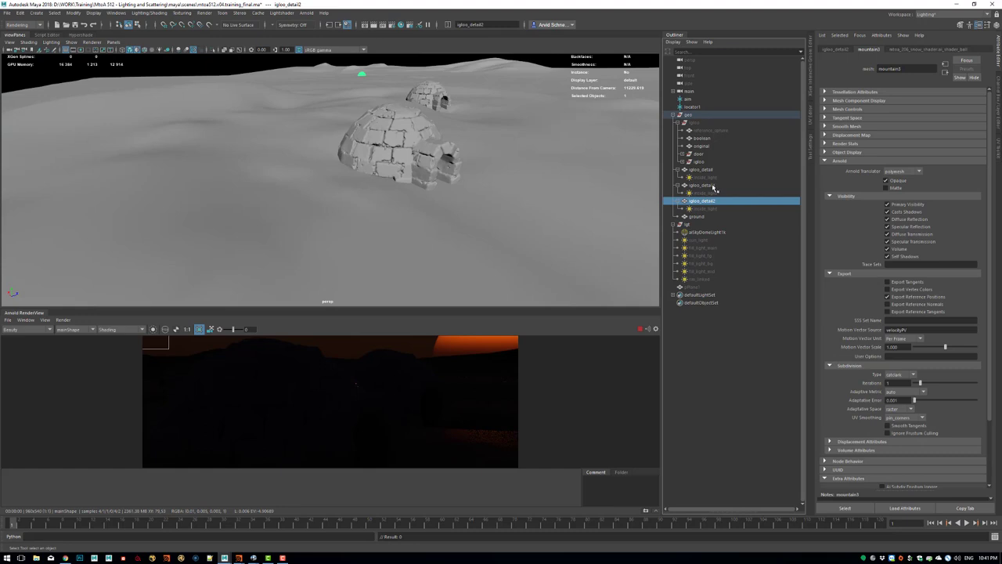
ctrl+click(709, 186)
ctrl+click(703, 169)
right_click(395, 130)
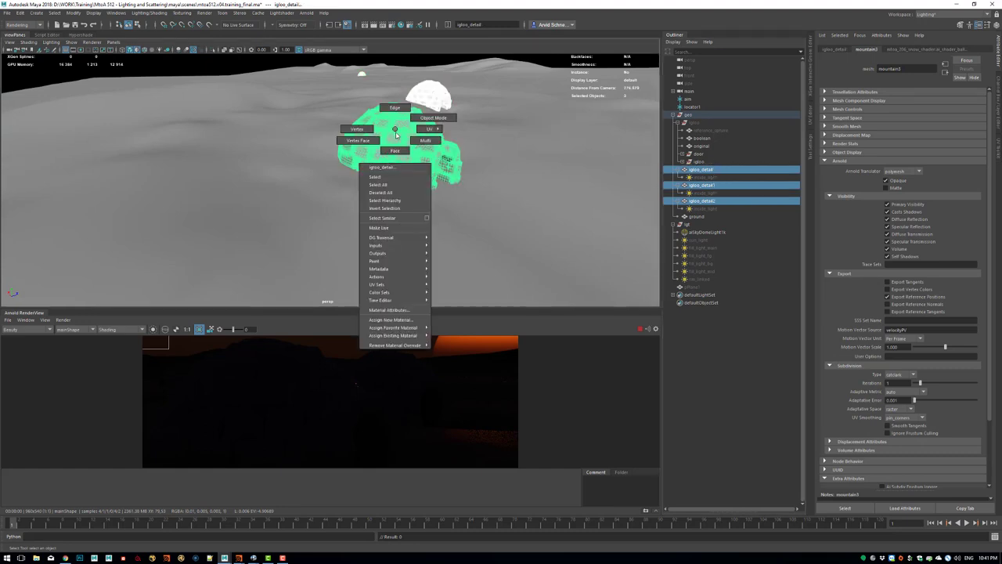
mouse_move(415, 335)
click(468, 392)
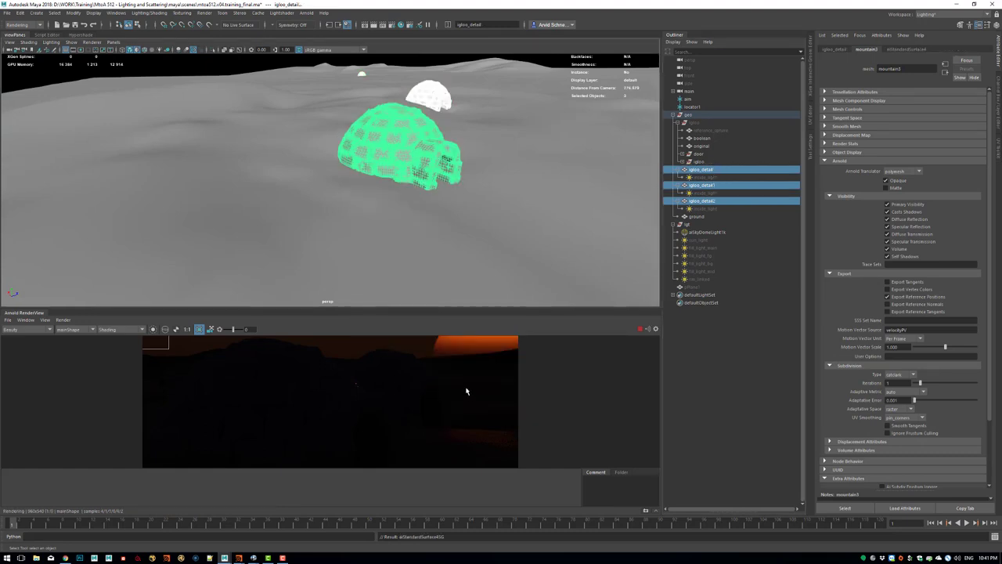
Raise the RenderView's preview exposure over the full frame and pick the ground and front igloo in the render to compare them.
drag(374, 306, 372, 226)
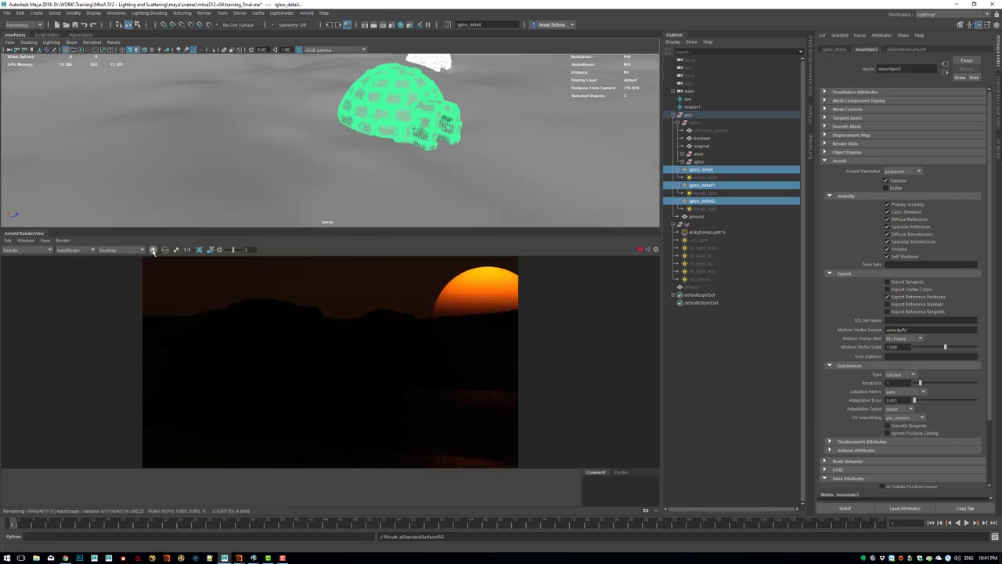
drag(235, 251, 242, 250)
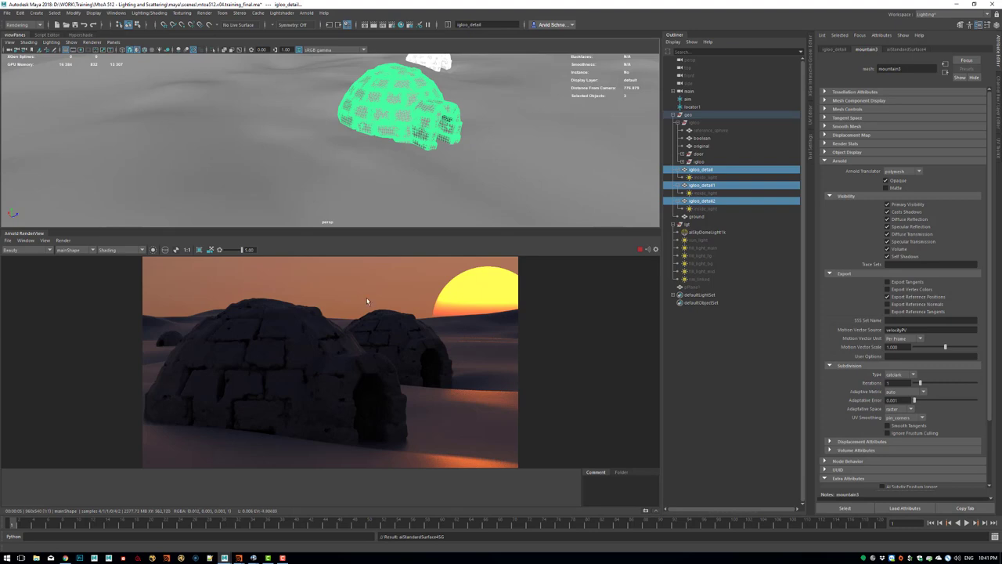
click(514, 429)
click(322, 380)
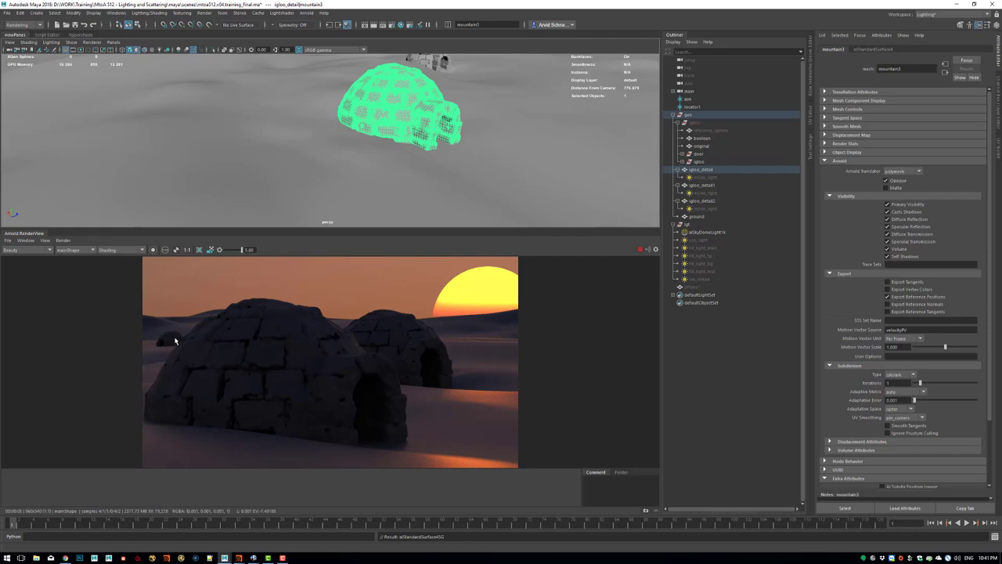
Lighten the base color of aiStandardSurface4, the material on the igloos and ground, to a light grey.
click(359, 366)
click(869, 49)
click(453, 412)
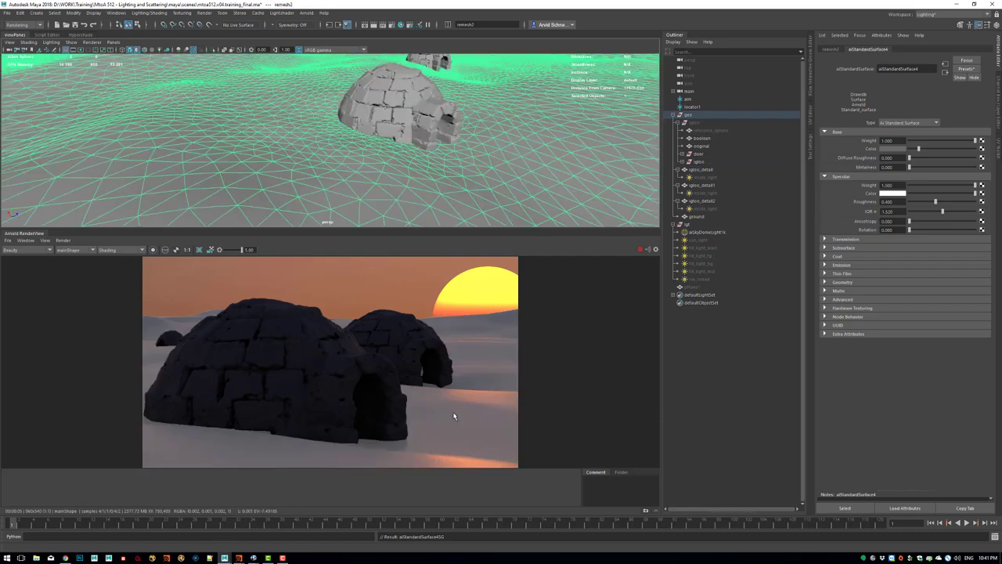
drag(919, 146, 955, 149)
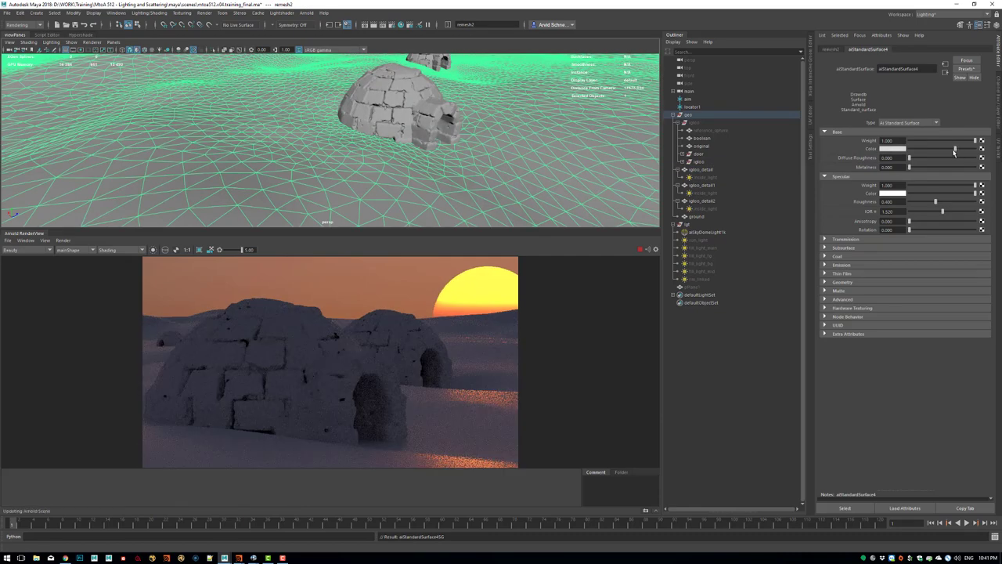
mouse_move(954, 150)
mouse_down()
mouse_move(928, 149)
mouse_move(963, 151)
mouse_up()
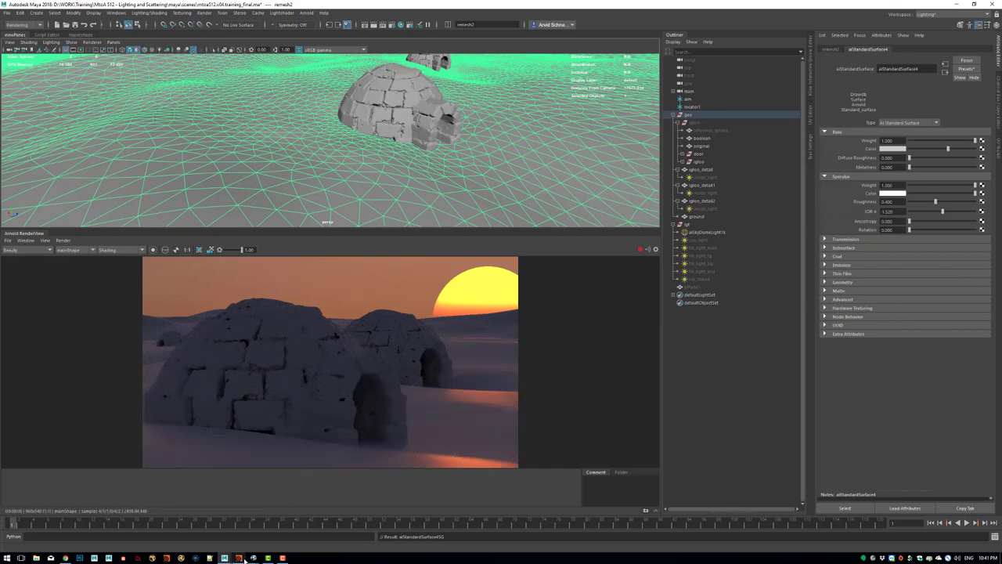
Compare the render with final_render.exr in the image viewer, and return the RenderView's preview exposure to 0.
mouse_move(253, 559)
click(292, 525)
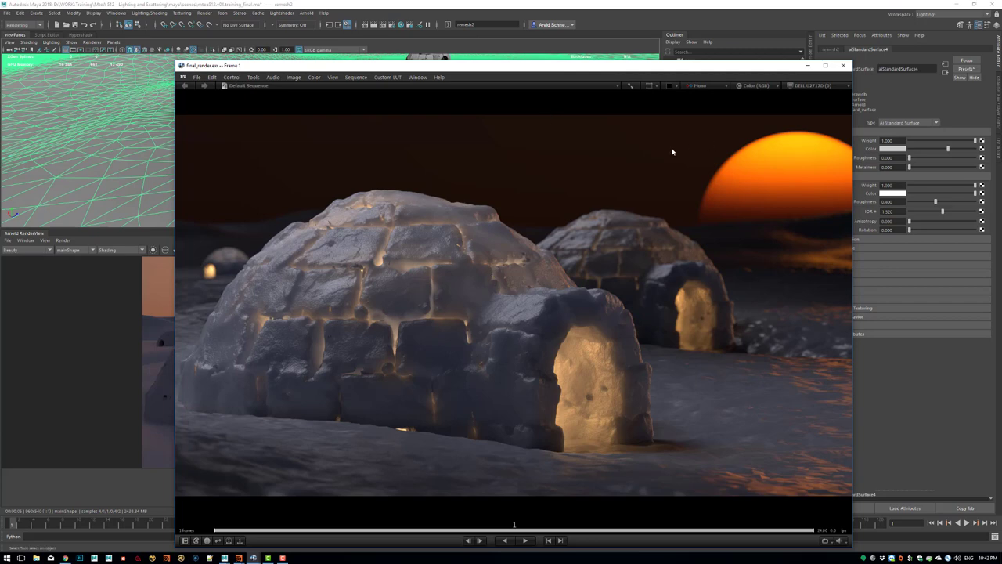
click(808, 65)
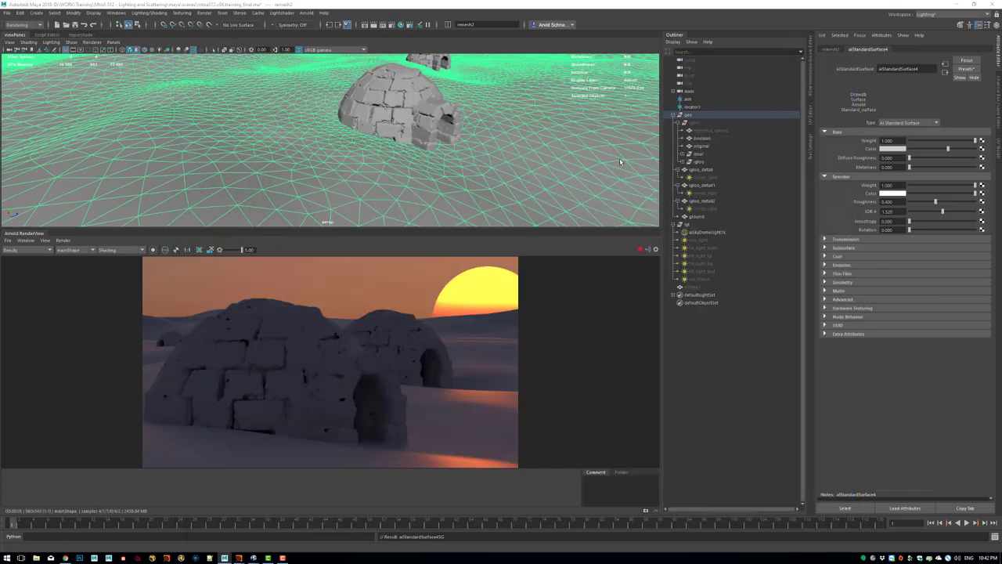
click(220, 250)
Create an Arnold area light in the igloo scene.
scroll(473, 127, down, 7)
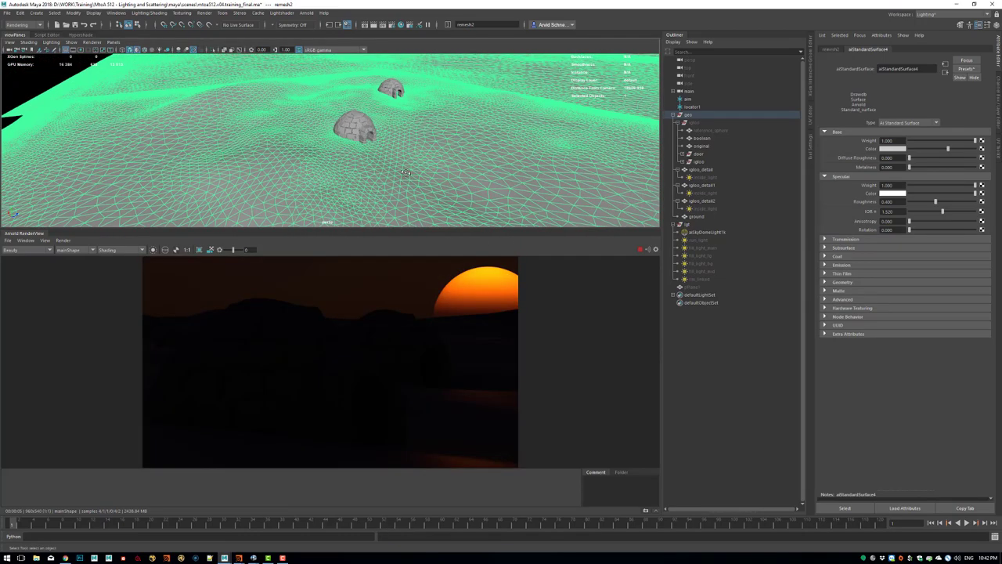
alt+drag(471, 125, 460, 96)
click(313, 14)
mouse_move(315, 52)
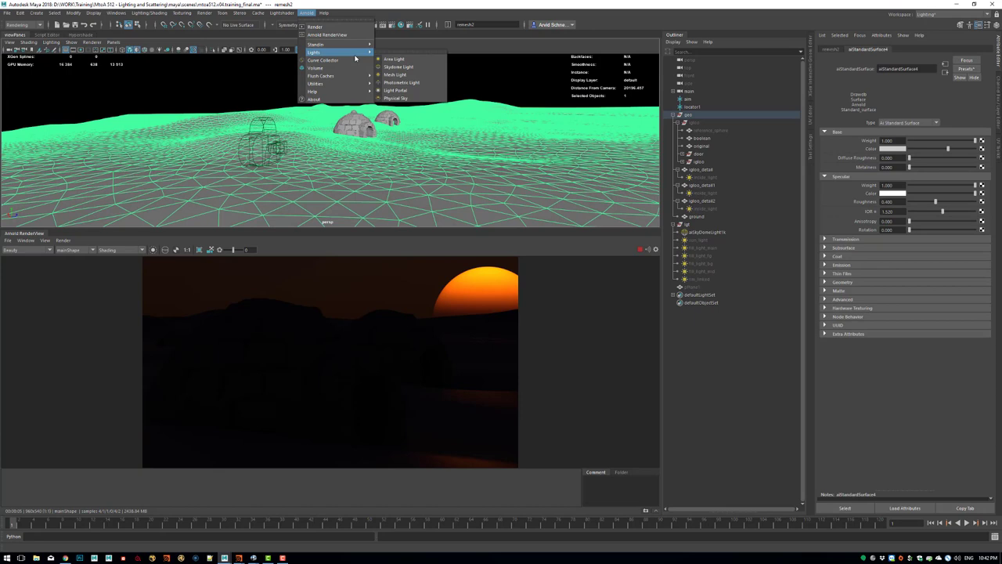
click(418, 71)
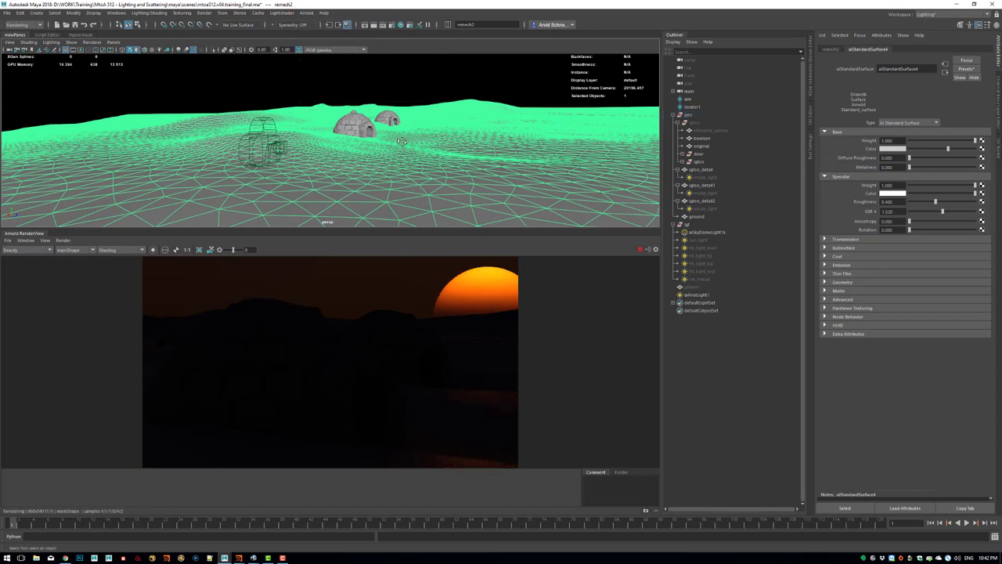
alt+drag(419, 134, 418, 126)
Lower the RenderView's test resolution to 25% and enlarge the smaller image in the render window.
click(45, 240)
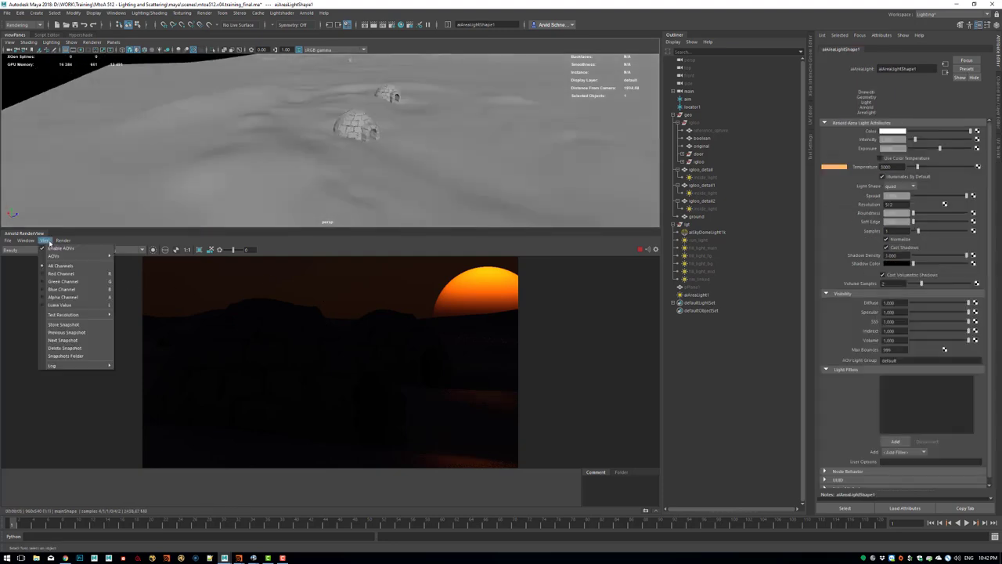
mouse_move(70, 314)
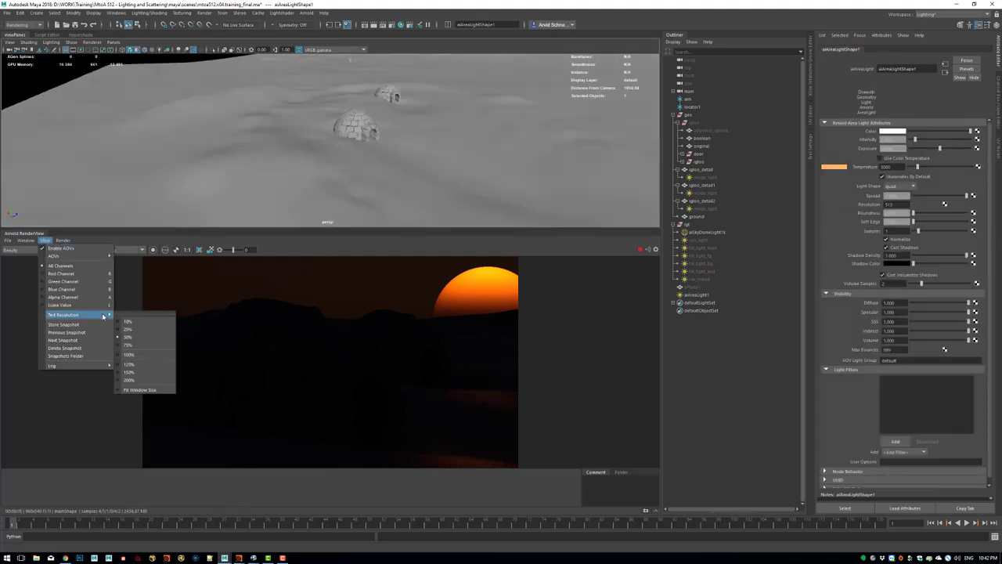
click(139, 330)
click(187, 250)
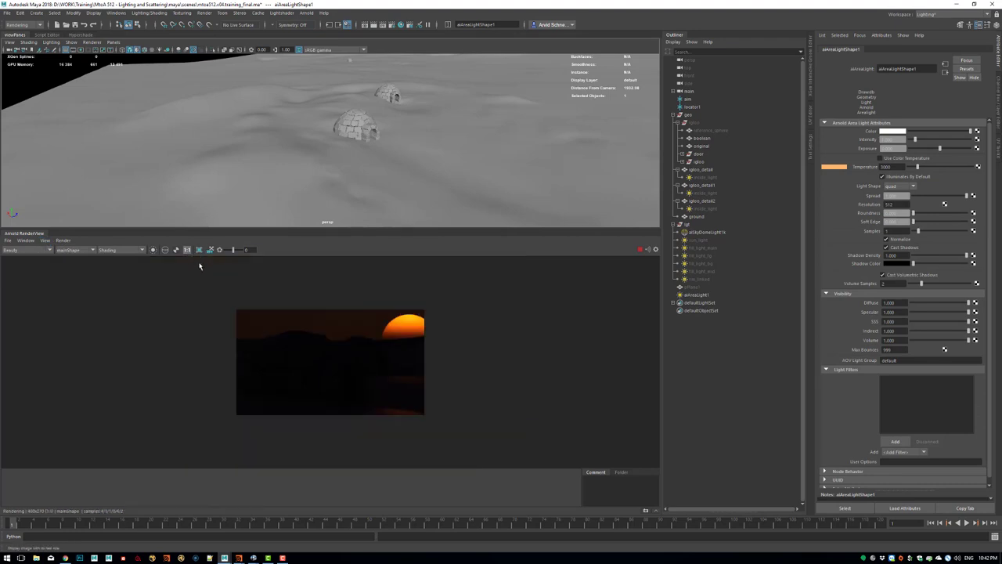
scroll(321, 323, up, 3)
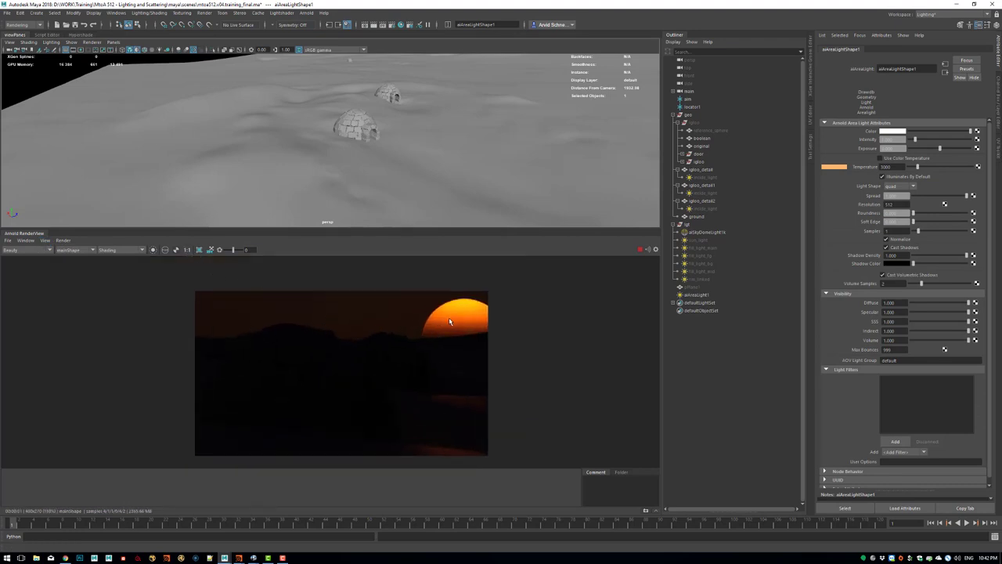
Scale aiAreaLight1 up uniformly to about 280 at the main igloo.
click(697, 294)
key(r)
drag(355, 132, 443, 121)
key(w)
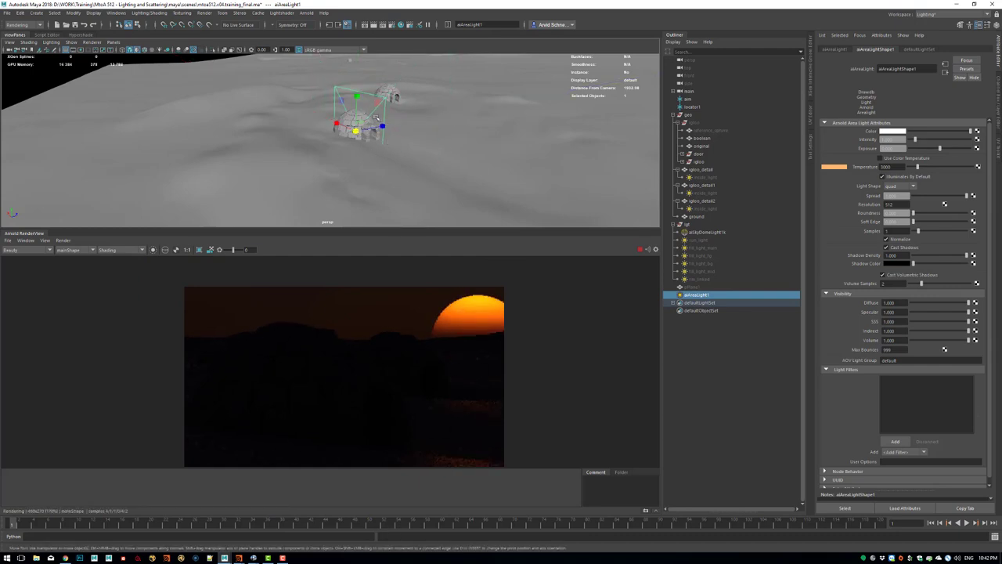
Set the exposure of aiAreaLight1 to 15.
scroll(412, 152, up, 3)
alt+drag(410, 149, 560, 129)
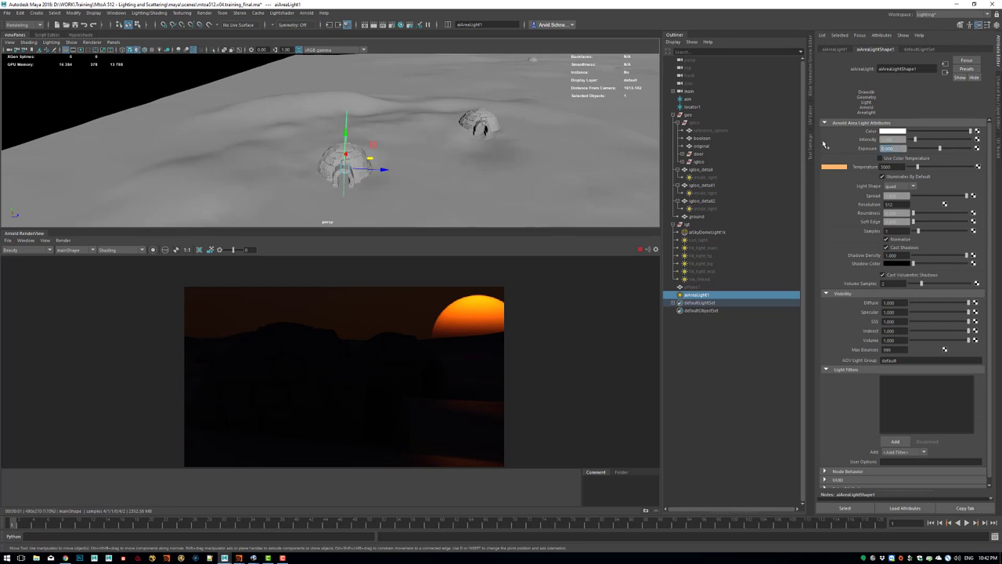
key(Return)
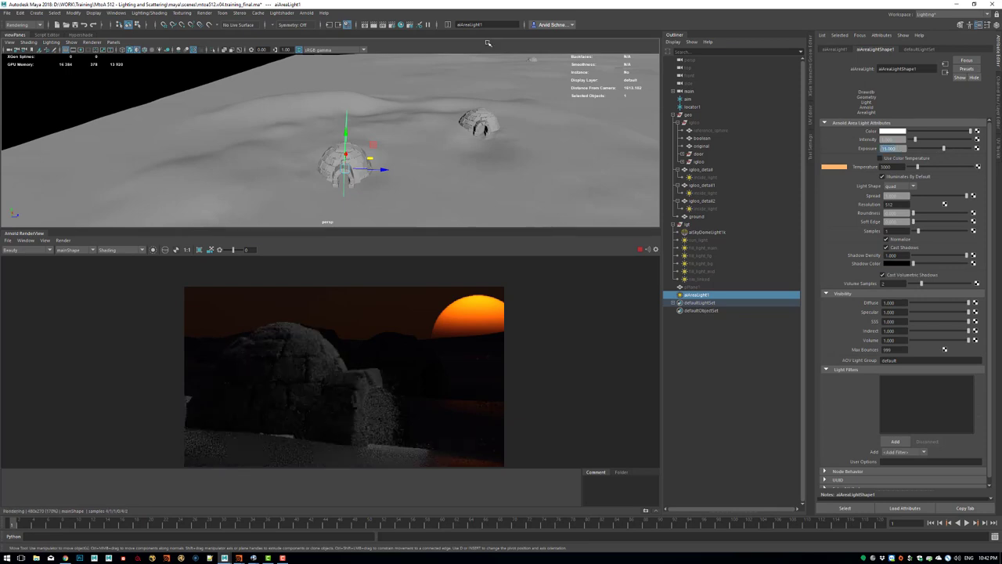
alt+drag(364, 174, 335, 171)
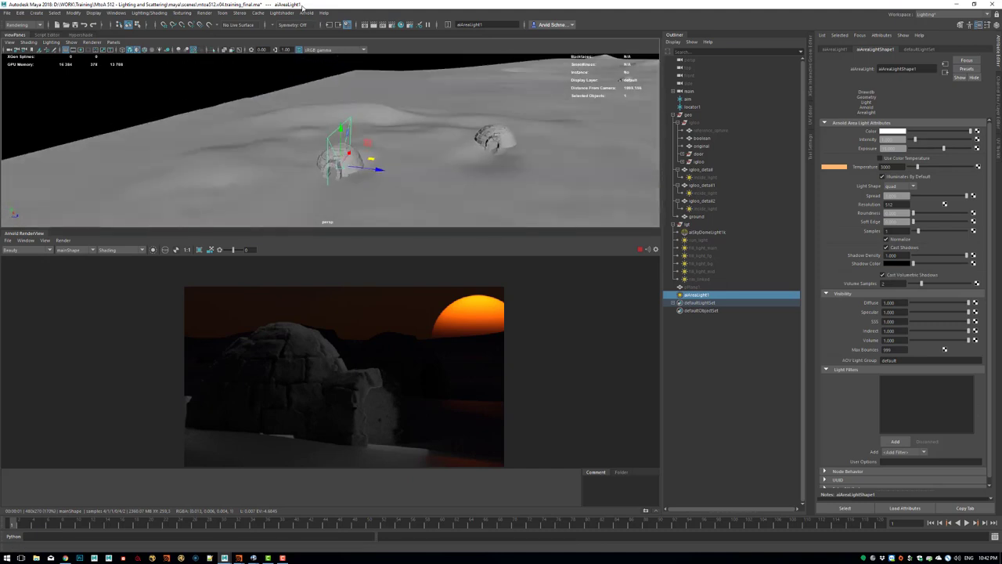
Open the Light Control window, enlarge it and look through aiAreaLight1 in its view.
click(287, 12)
click(297, 47)
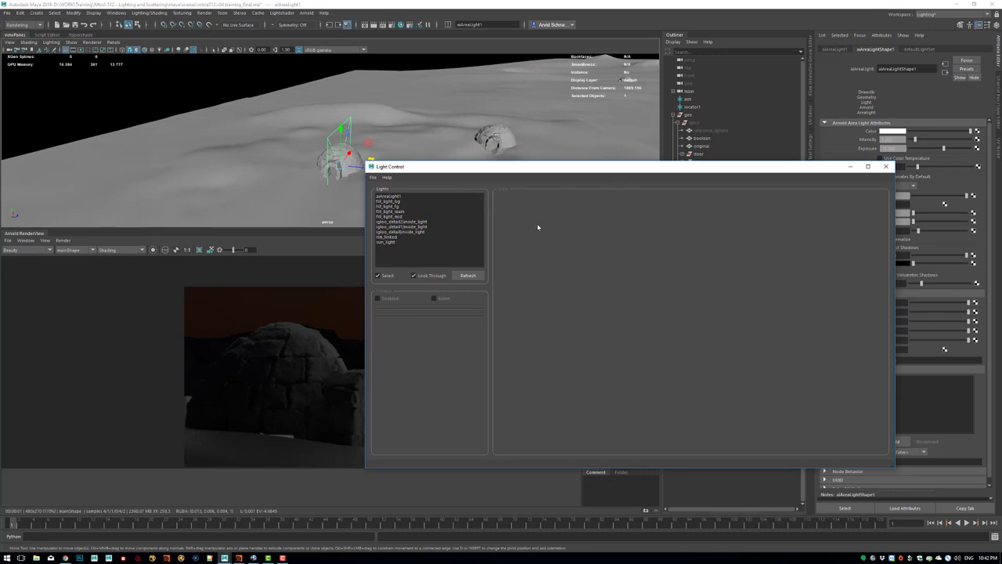
drag(367, 162, 439, 110)
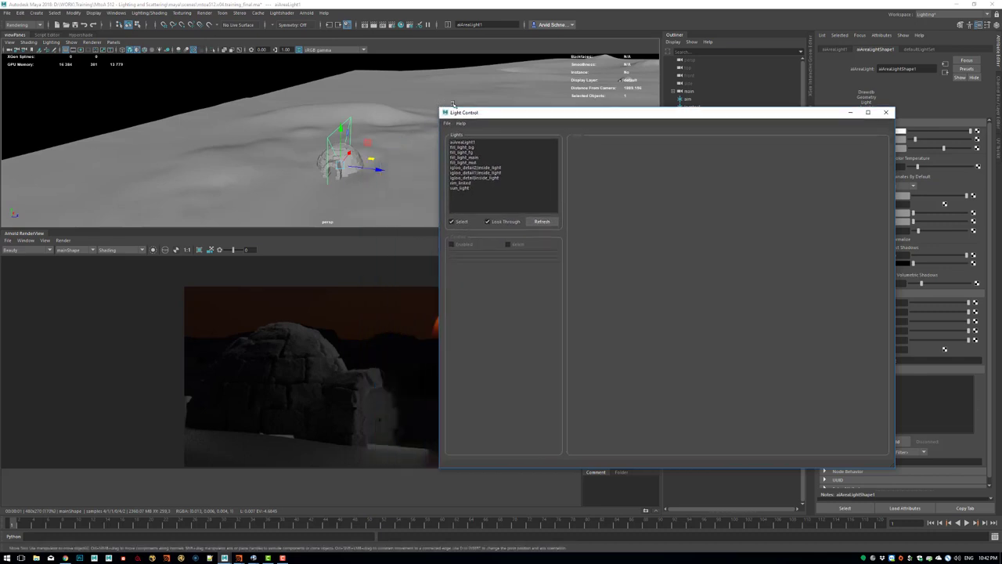
click(484, 142)
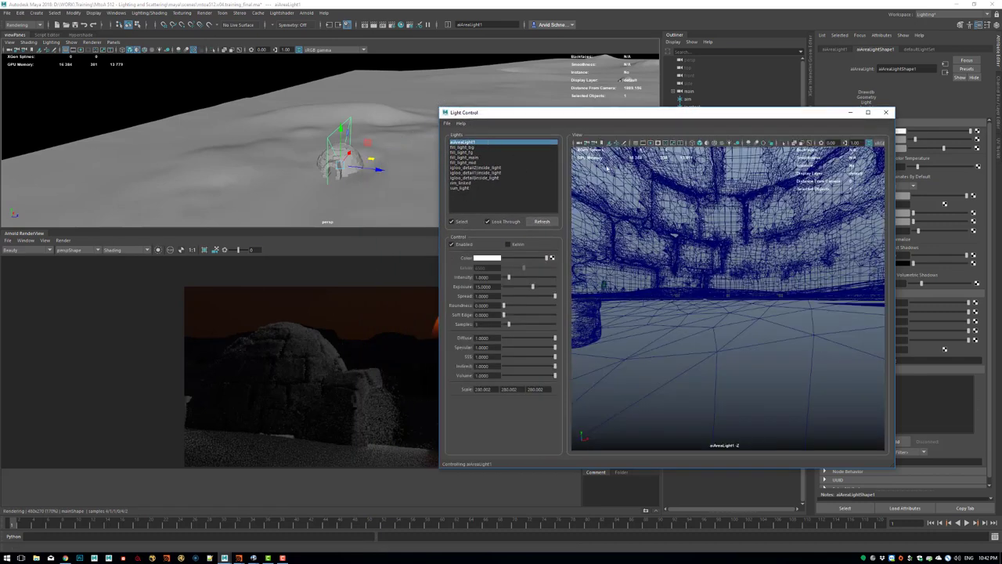
Pull aiAreaLight1 back out of the main igloo through its own view and aim it at the igloo's entrance side.
alt+right_drag(734, 273, 694, 234)
mouse_move(712, 263)
alt+mouse_down()
mouse_move(699, 290)
mouse_move(728, 256)
alt+mouse_up()
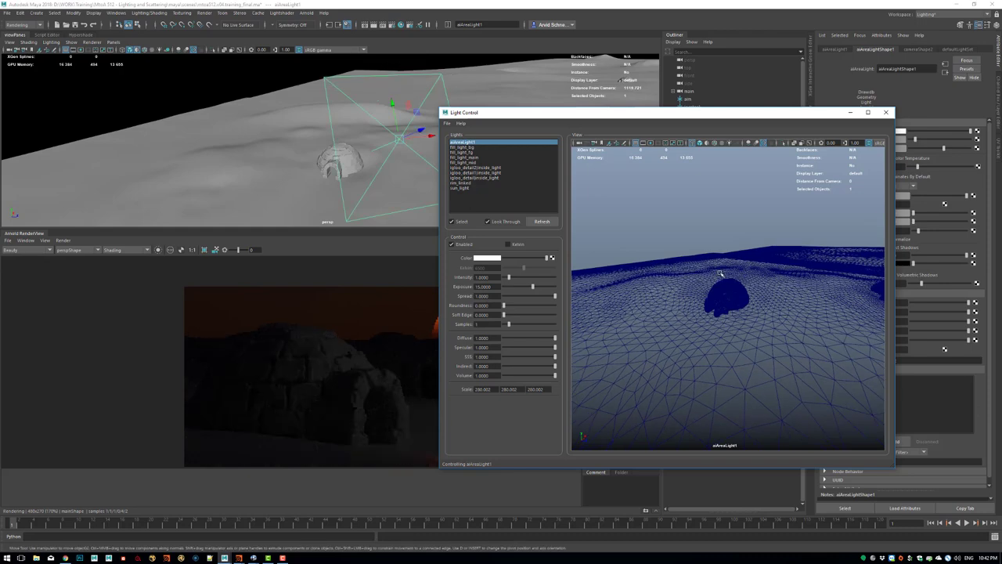
alt+right_drag(763, 296, 720, 201)
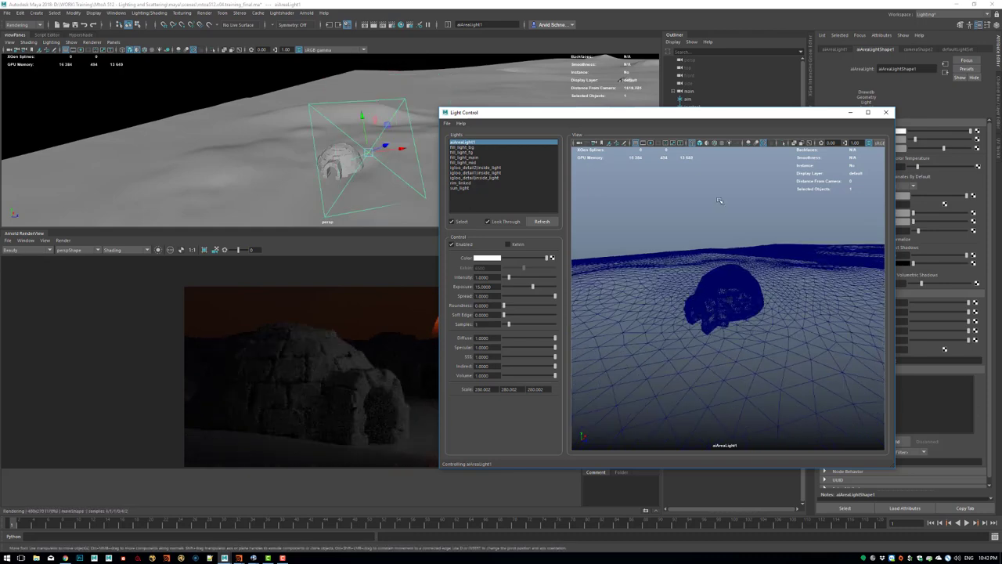
Shade the light's view and swing aiAreaLight1 around to a raised position behind the main igloo.
click(700, 143)
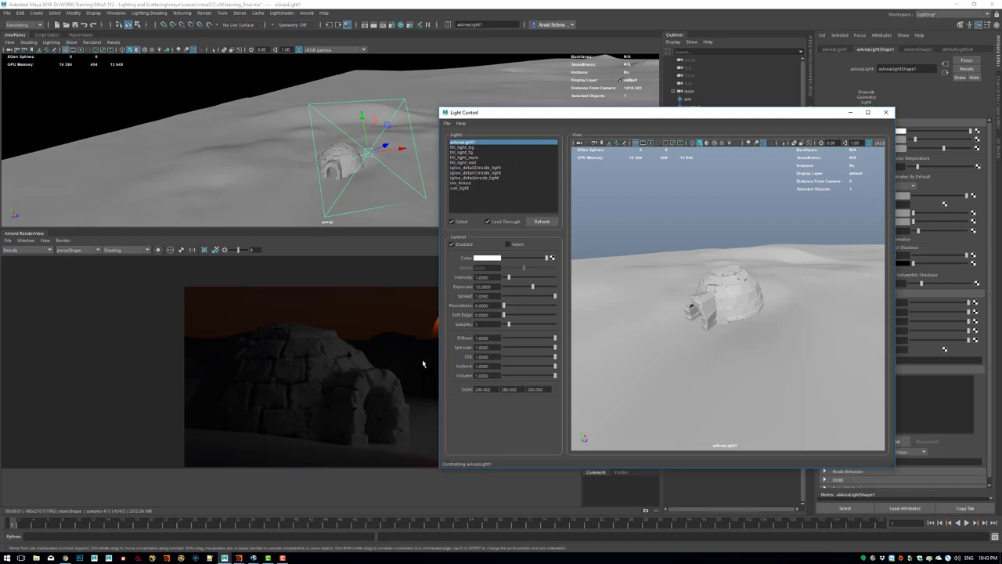
drag(650, 112, 766, 86)
alt+middle_drag(347, 376, 228, 353)
drag(675, 87, 528, 101)
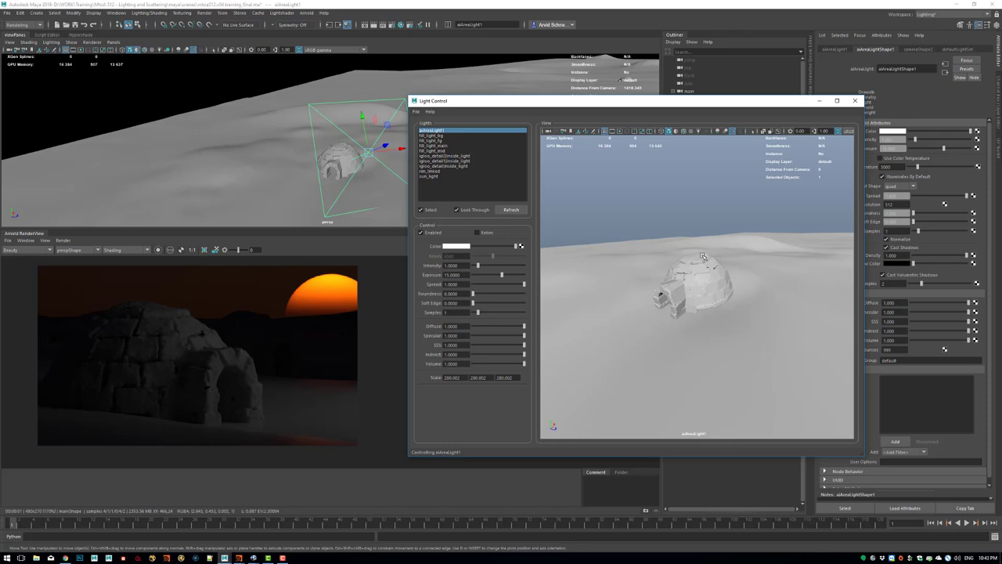
alt+drag(734, 241, 715, 247)
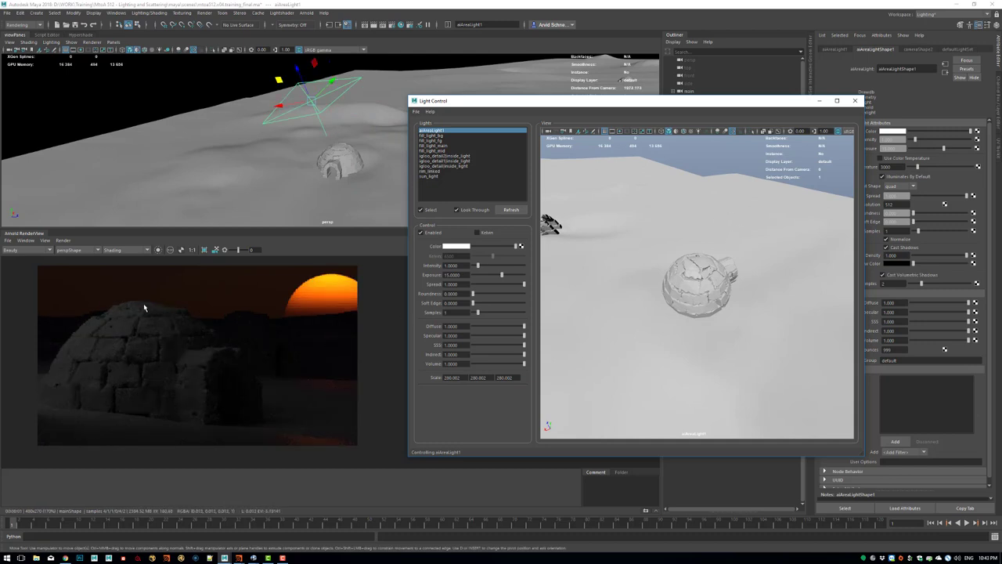
Swing aiAreaLight1 further around behind the main igloo through its own view and compare the lighting with final_render.exr.
alt+drag(687, 250, 720, 254)
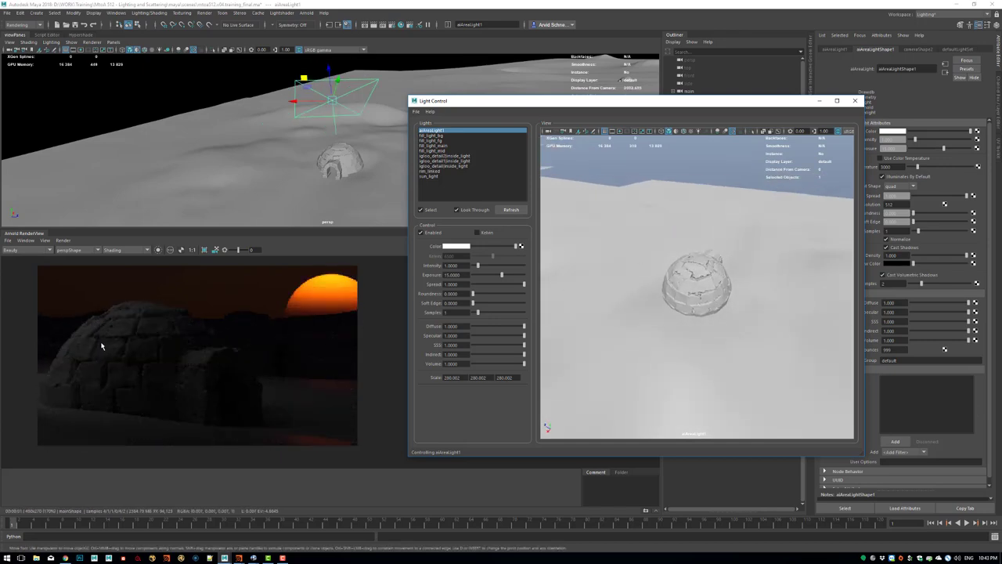
mouse_move(253, 557)
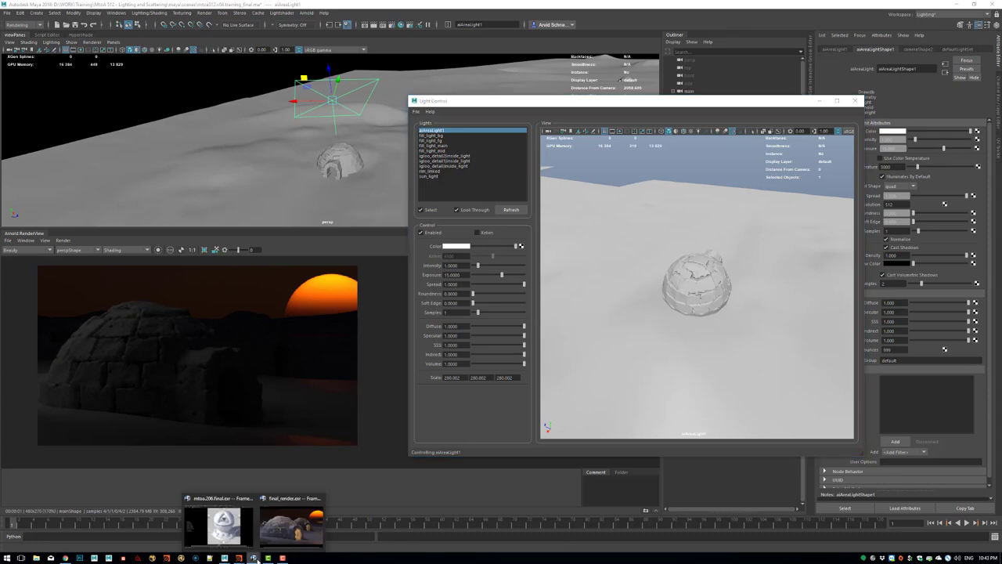
click(291, 523)
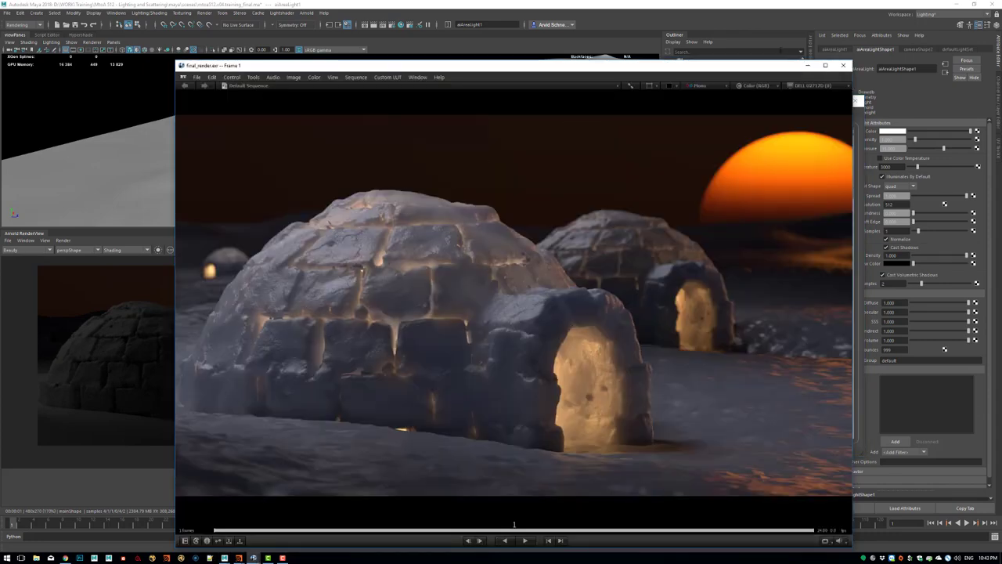
click(807, 65)
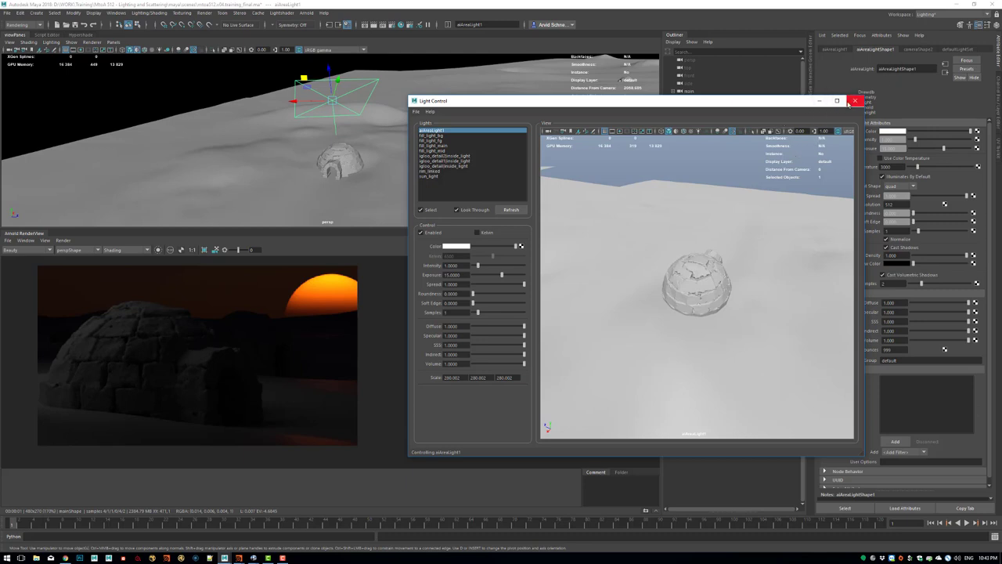
Raise the exposure of aiAreaLight1 to about 16 and scale the light down uniformly to about 155.
drag(780, 105, 1001, 108)
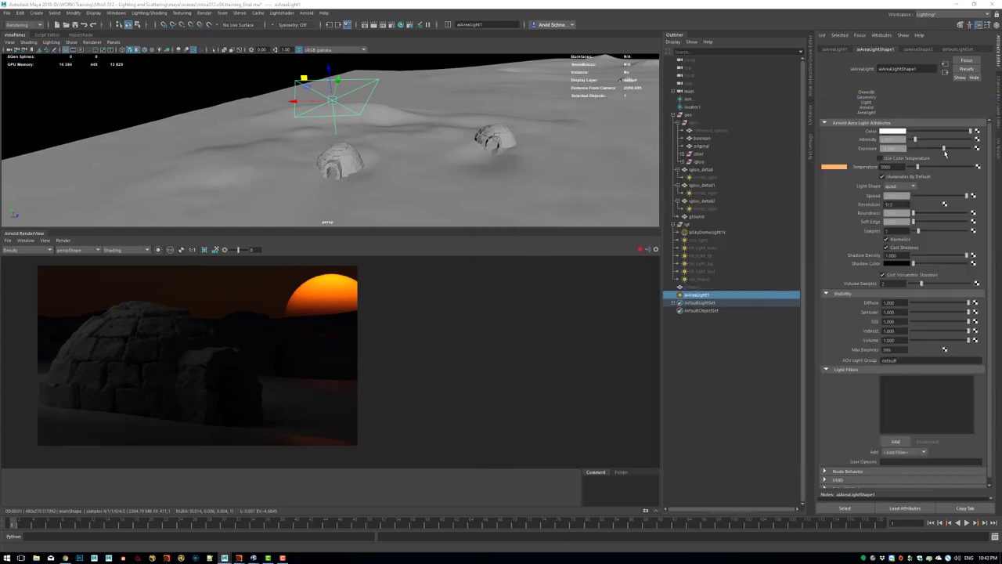
drag(945, 150, 947, 149)
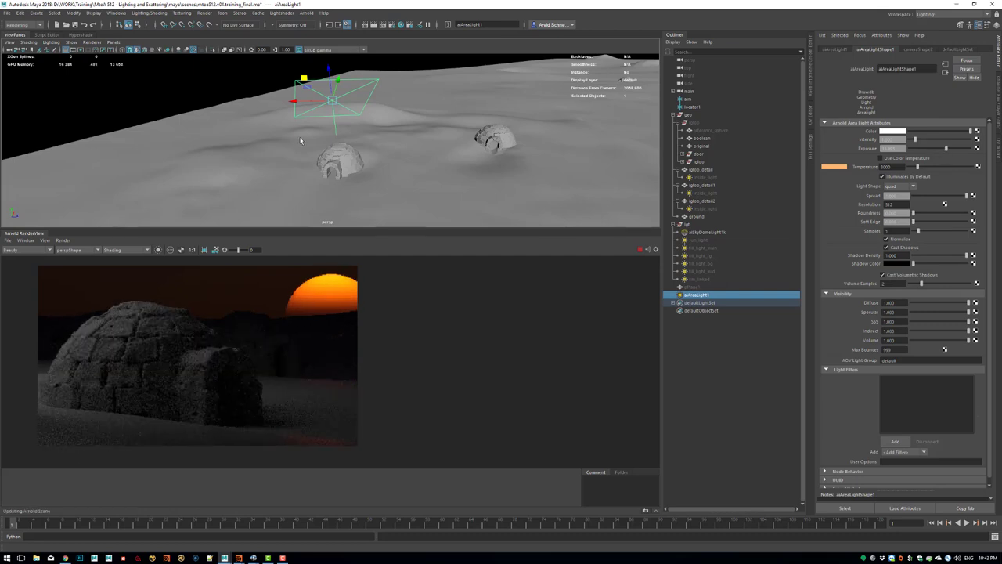
mouse_move(338, 108)
alt+mouse_down()
mouse_move(376, 111)
mouse_move(302, 108)
mouse_move(338, 128)
mouse_move(318, 104)
alt+mouse_up()
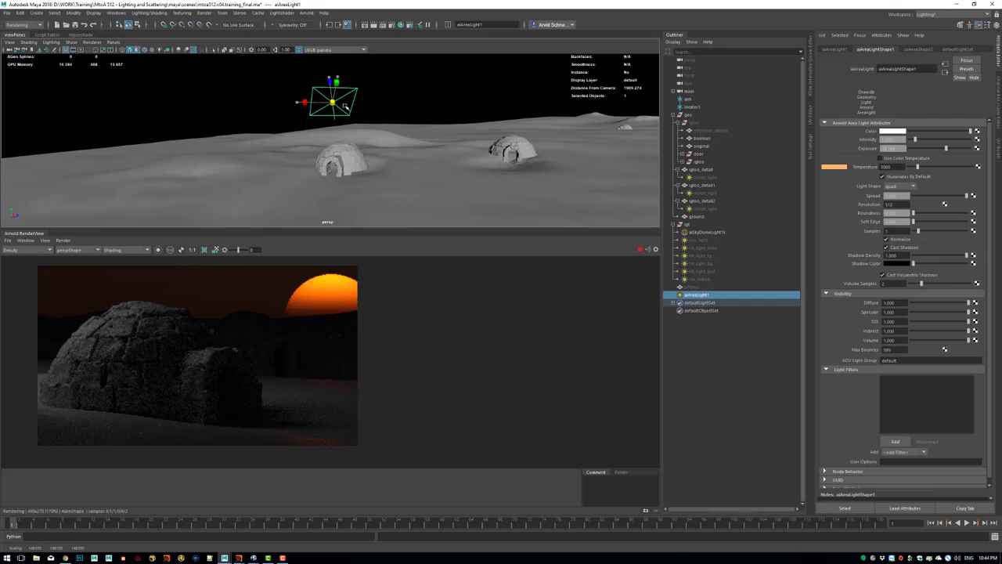
Move aiAreaLight1 and tilt it above the main igloo in the perspective view, and save the scene.
key(w)
alt+drag(356, 141, 361, 81)
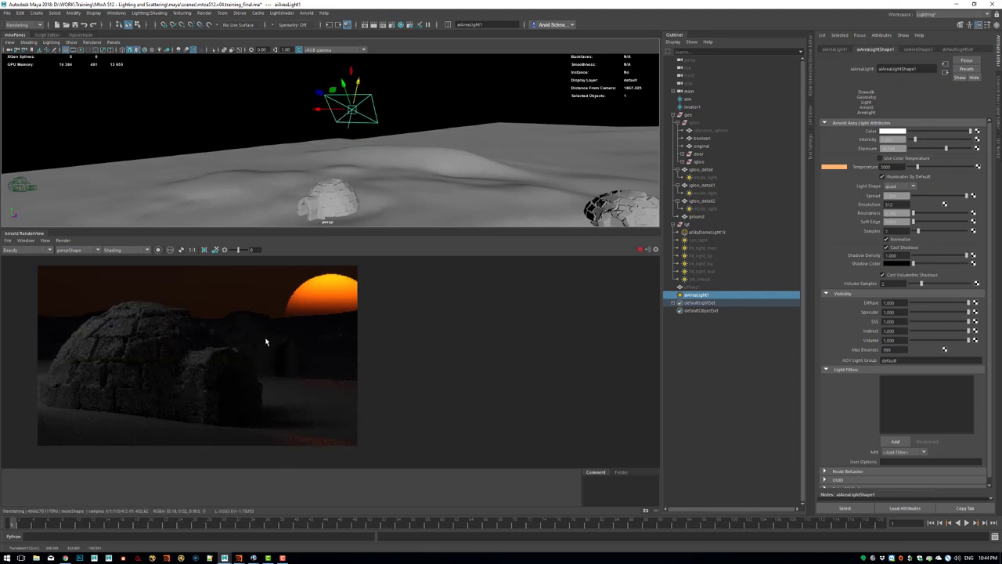
key(e)
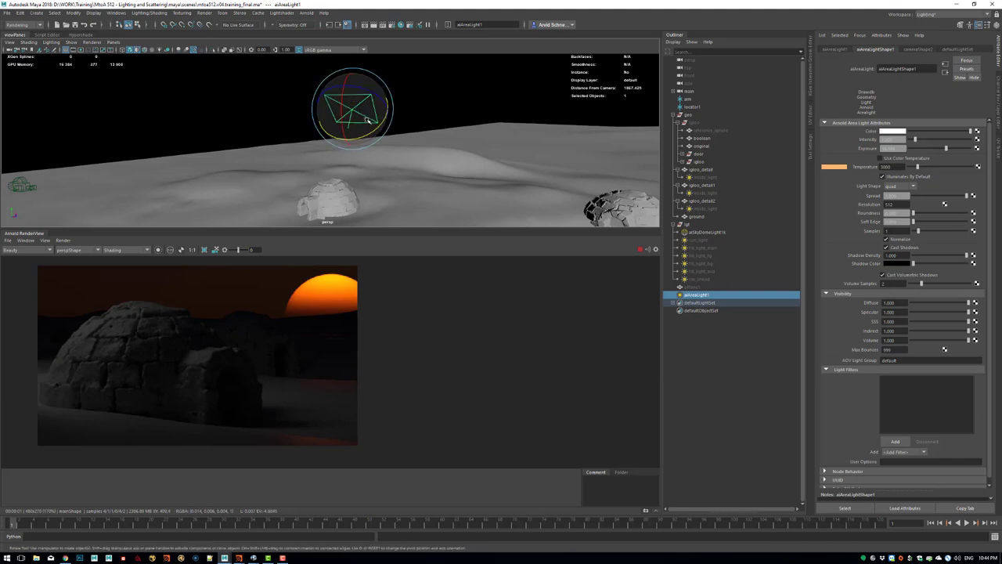
drag(375, 132, 366, 138)
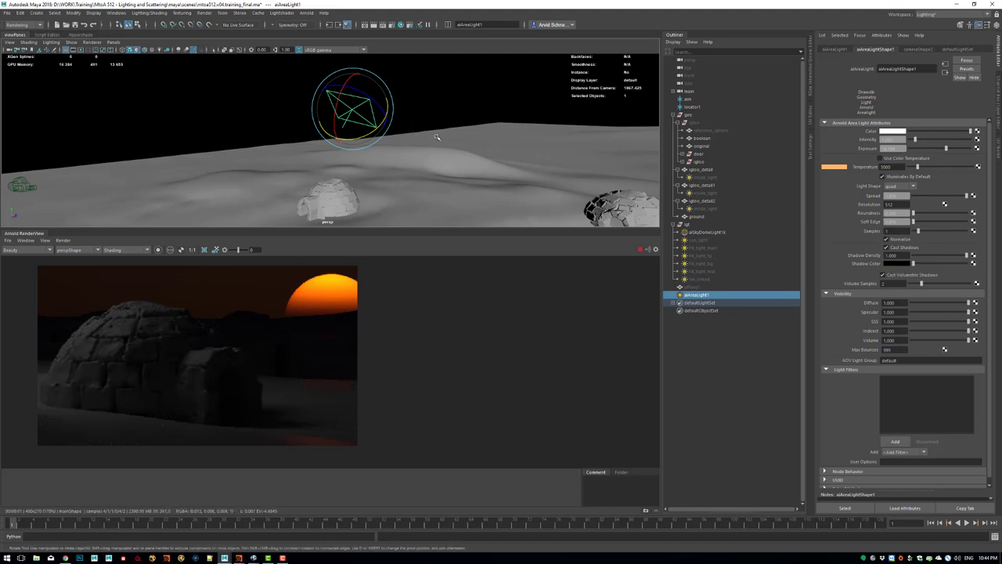
alt+drag(517, 155, 434, 141)
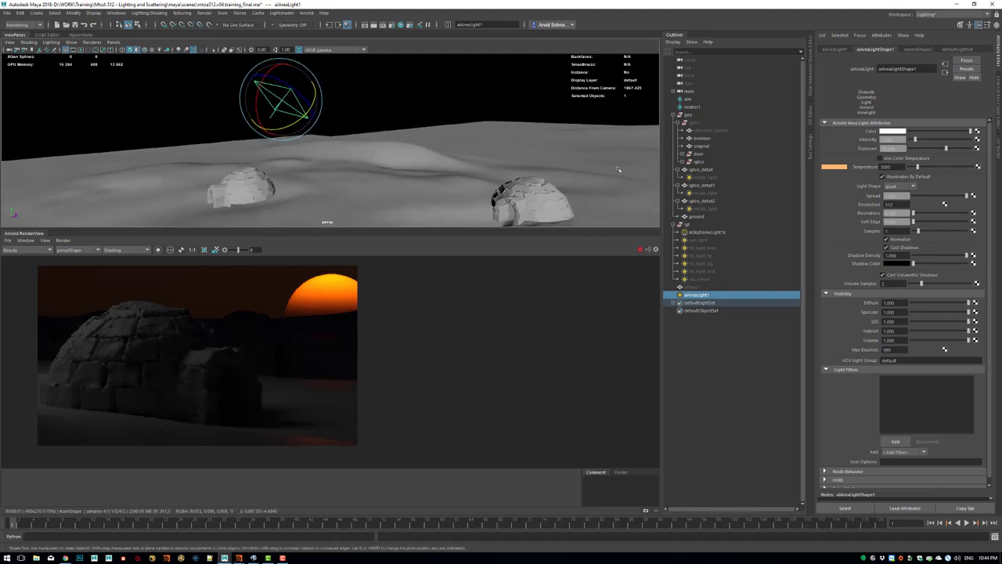
key(ctrl+s)
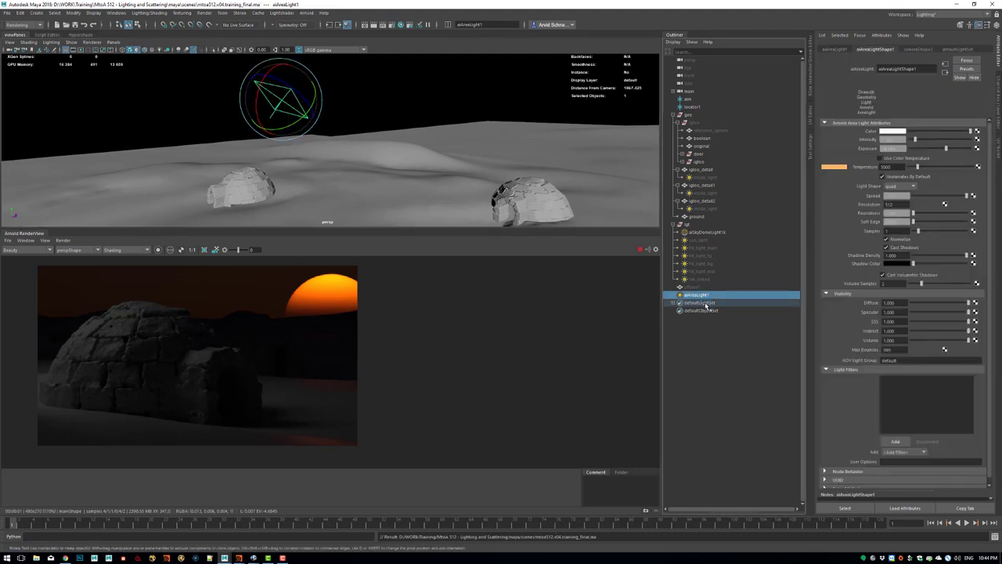
Duplicate aiAreaLight1 and look through the copy, aiAreaLight2, in the Light Control window.
key(ctrl+d)
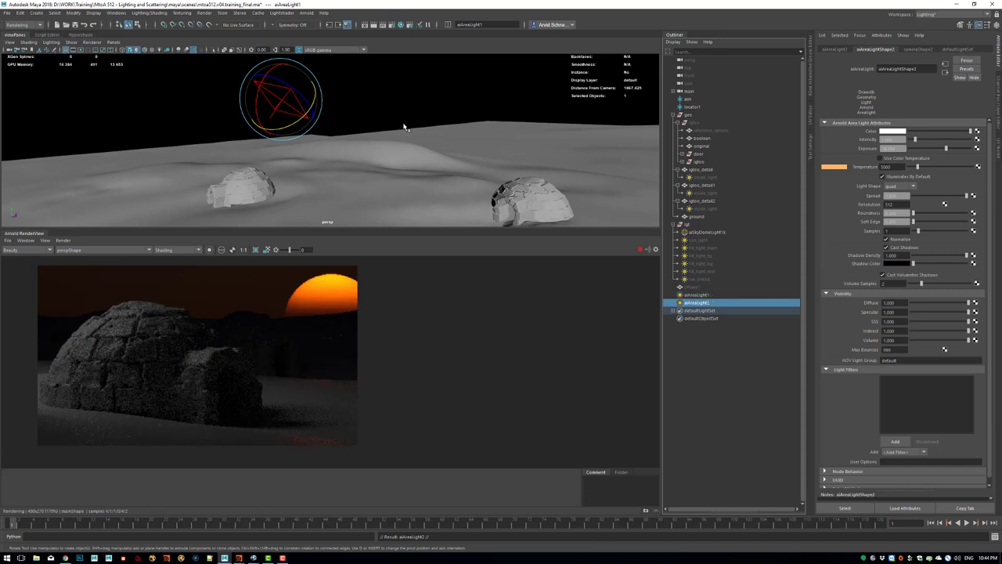
key(w)
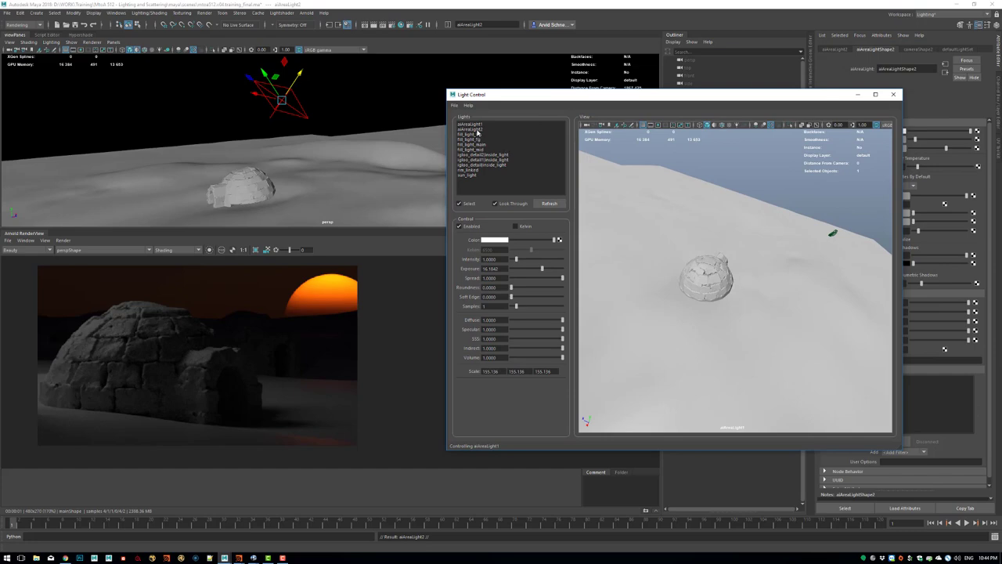
click(479, 129)
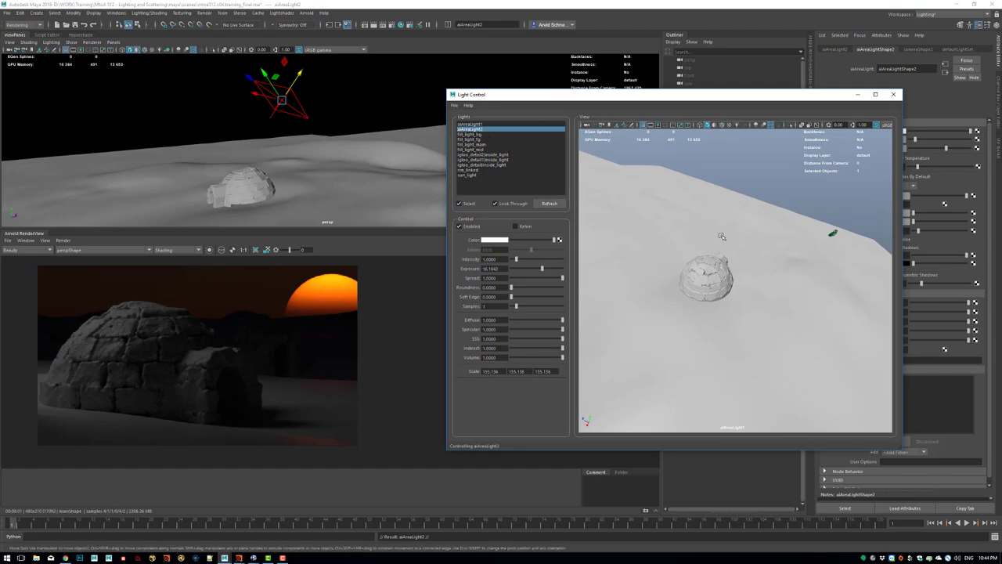
Shift aiAreaLight2 through its own view to a raised position behind the second igloo.
alt+middle_drag(665, 210, 745, 167)
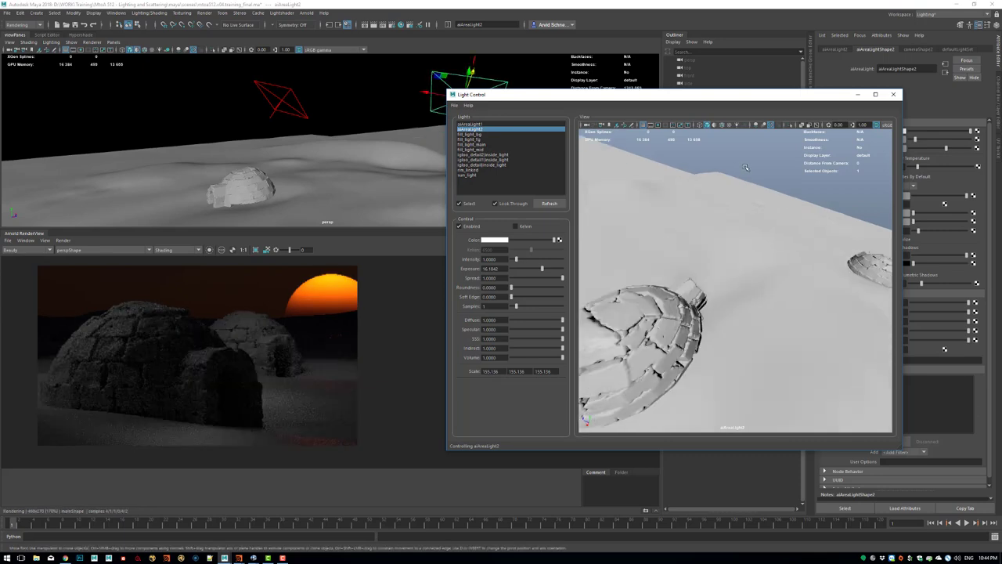
mouse_move(745, 167)
alt+mouse_down()
mouse_move(713, 211)
mouse_move(744, 175)
alt+mouse_up()
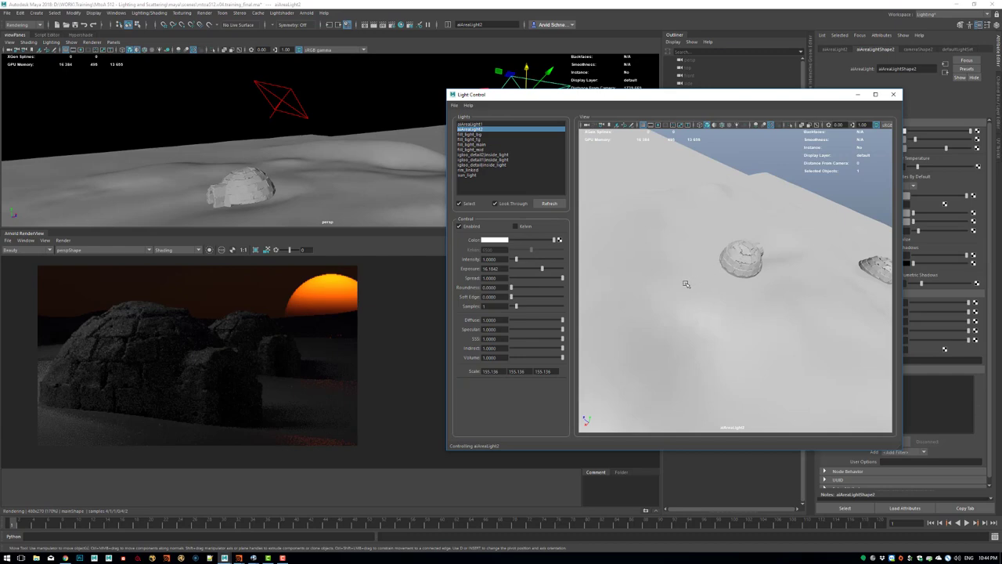
alt+drag(688, 284, 688, 286)
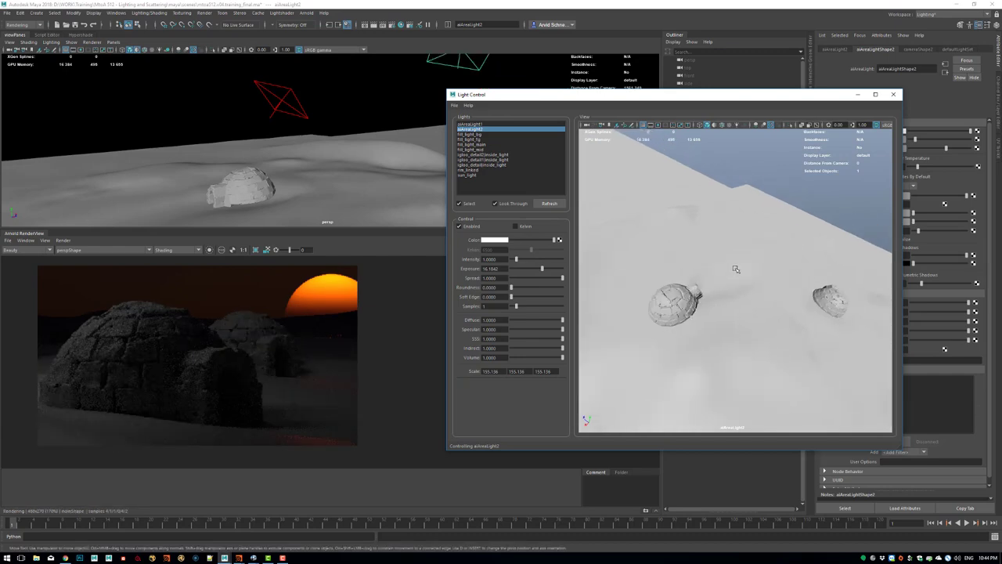
alt+drag(748, 269, 711, 276)
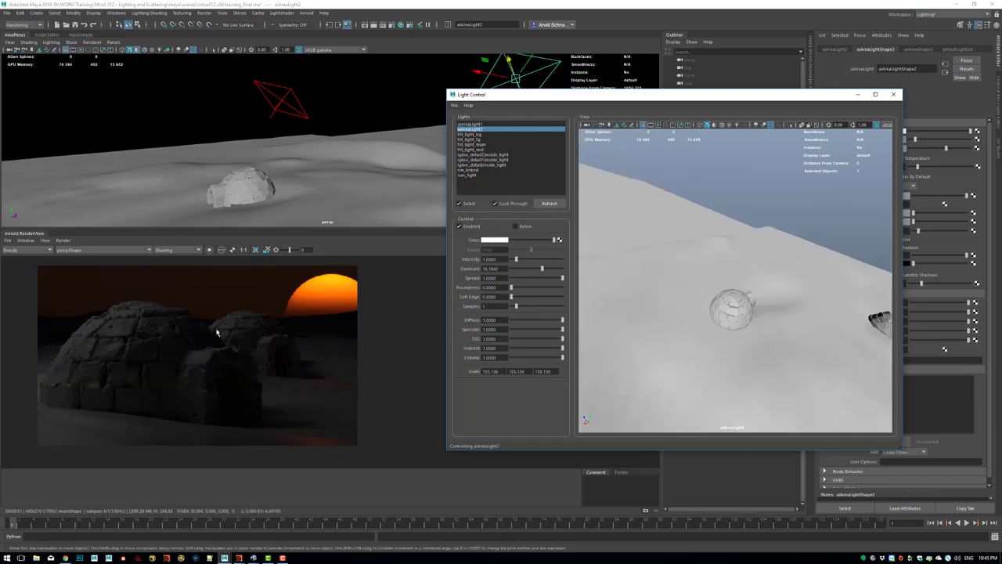
Limit the render to a region around the second igloo and refine the angle of aiAreaLight2 on that igloo.
click(201, 307)
mouse_move(195, 293)
mouse_down()
mouse_move(311, 391)
mouse_move(322, 388)
mouse_up()
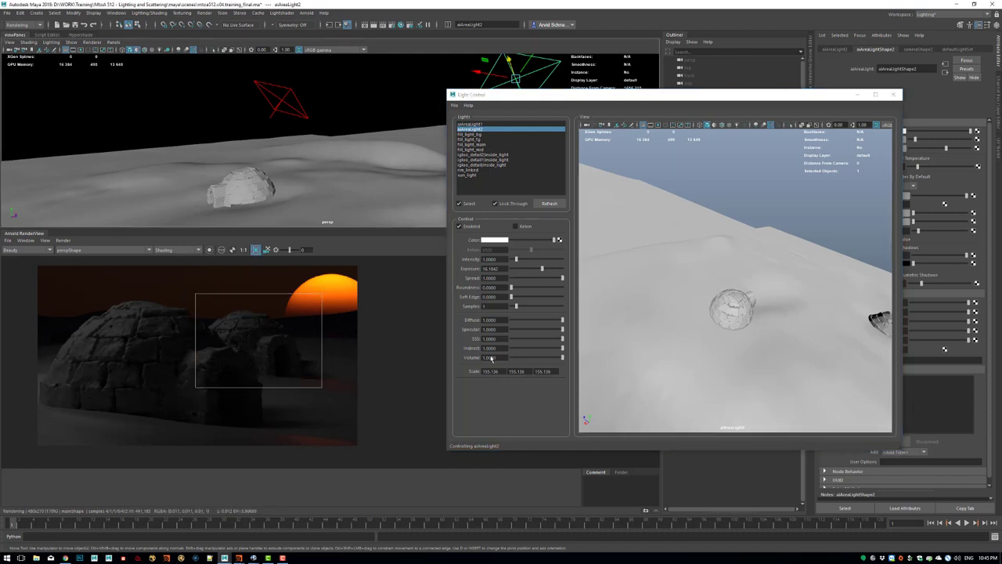
mouse_move(748, 313)
alt+mouse_down()
mouse_move(723, 306)
mouse_move(766, 284)
mouse_move(750, 300)
mouse_move(759, 303)
alt+mouse_up()
alt+right_drag(235, 353, 381, 347)
alt+middle_drag(381, 347, 331, 358)
alt+drag(756, 311, 765, 313)
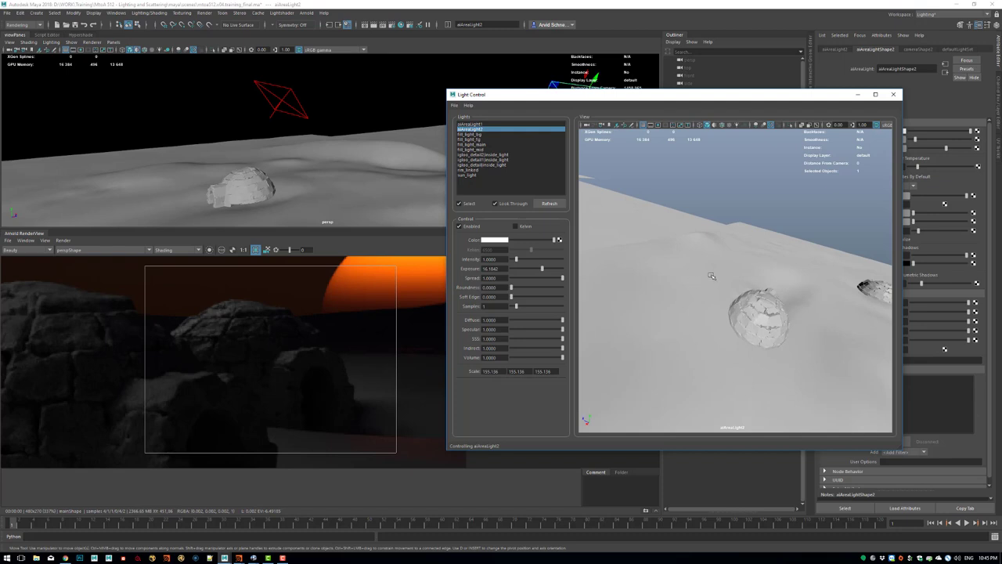
alt+drag(712, 276, 712, 276)
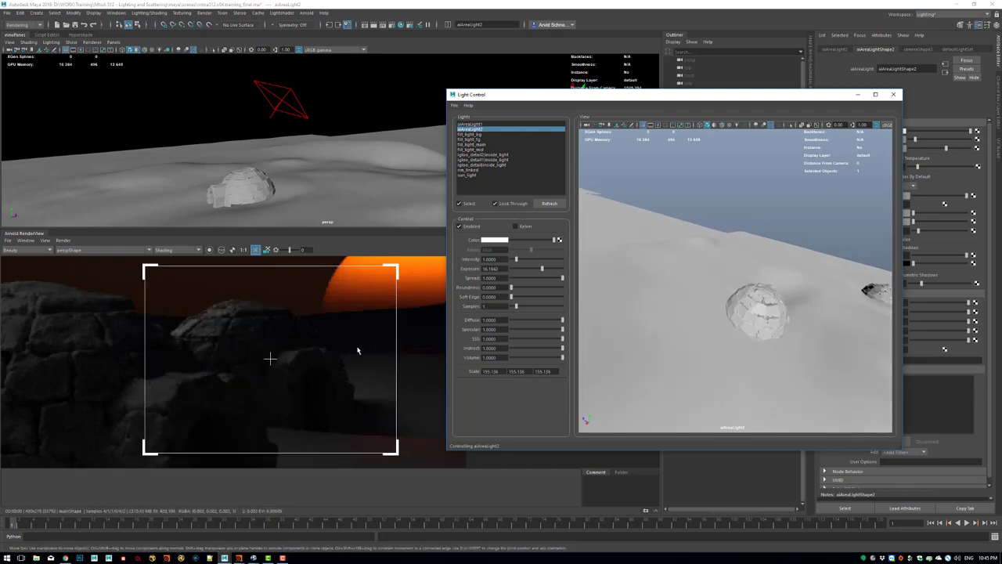
Redraw the render region around the small distant igloo beside the main igloo.
alt+right_drag(337, 353, 143, 353)
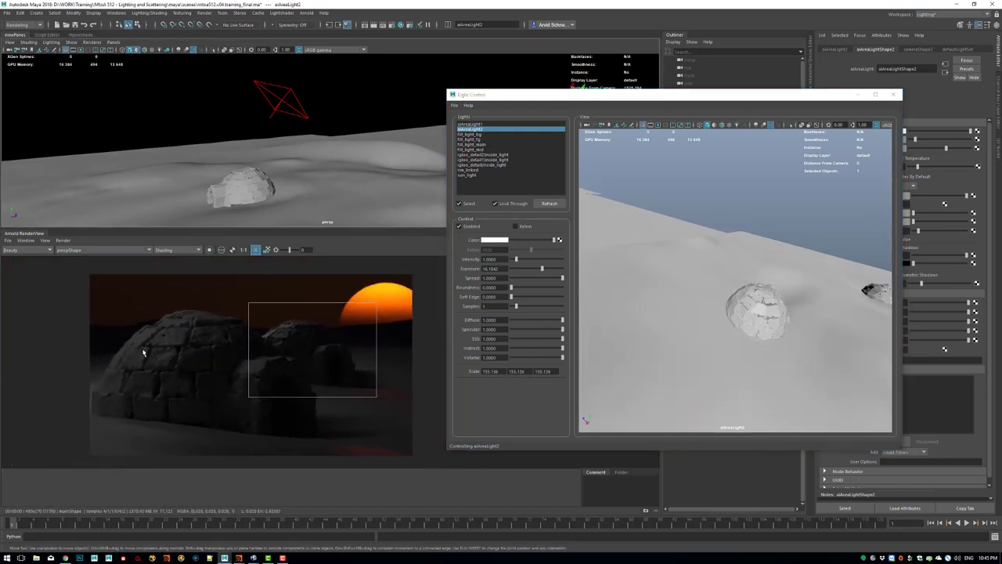
scroll(269, 314, up, 3)
drag(180, 305, 286, 389)
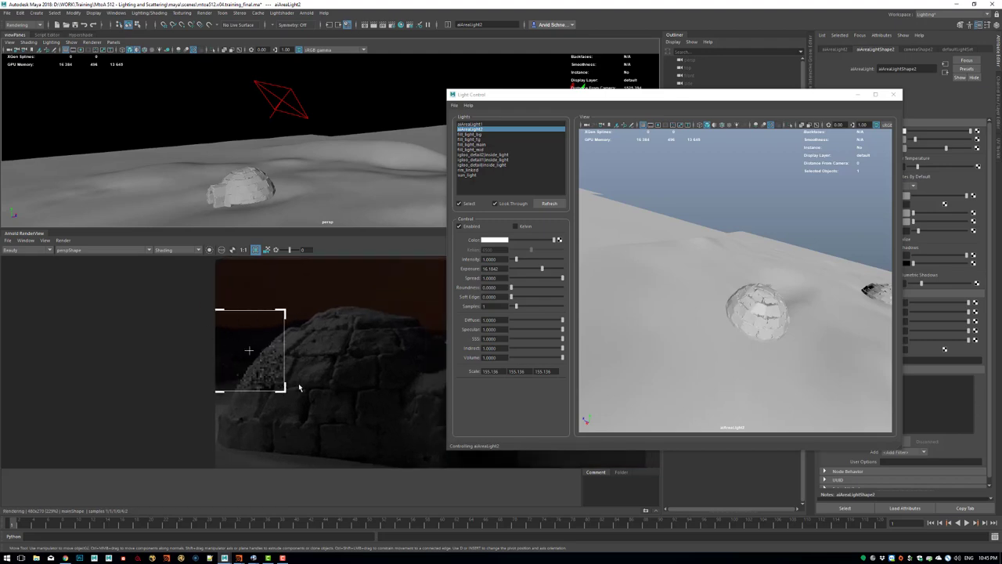
Duplicate aiAreaLight2, refresh the light list and look through the copy, aiAreaLight3.
drag(681, 99, 417, 231)
click(730, 303)
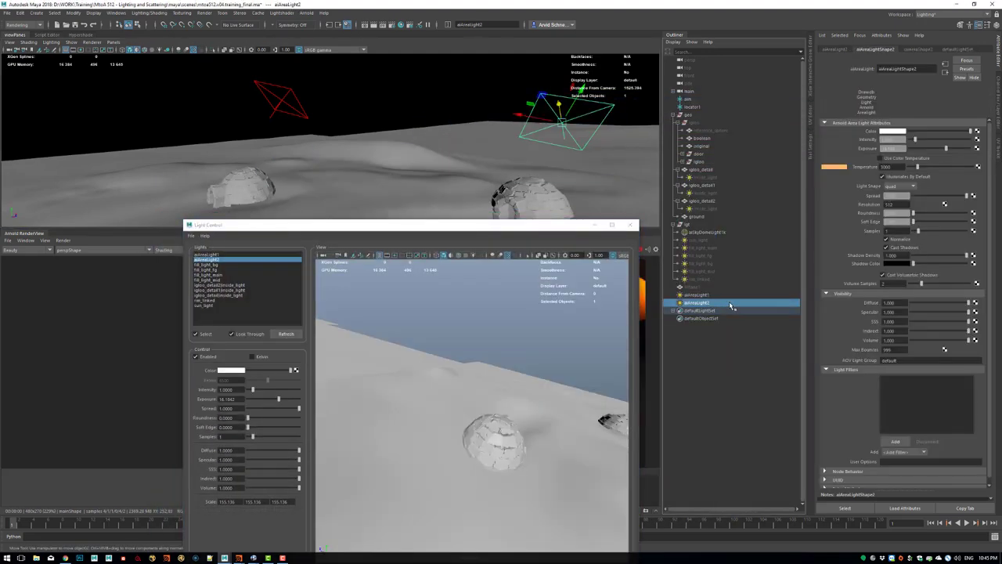
key(ctrl+d)
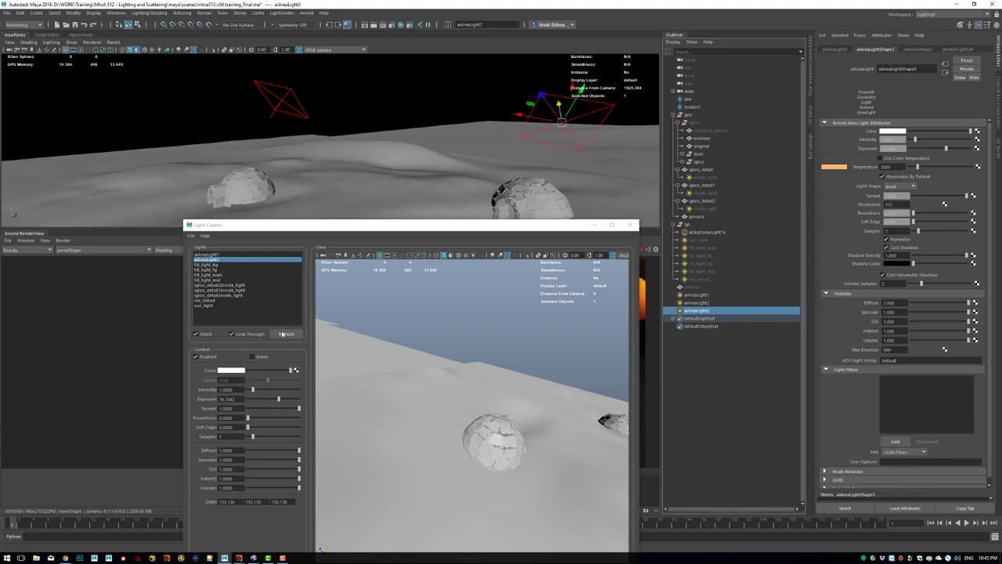
click(284, 335)
drag(300, 229, 621, 126)
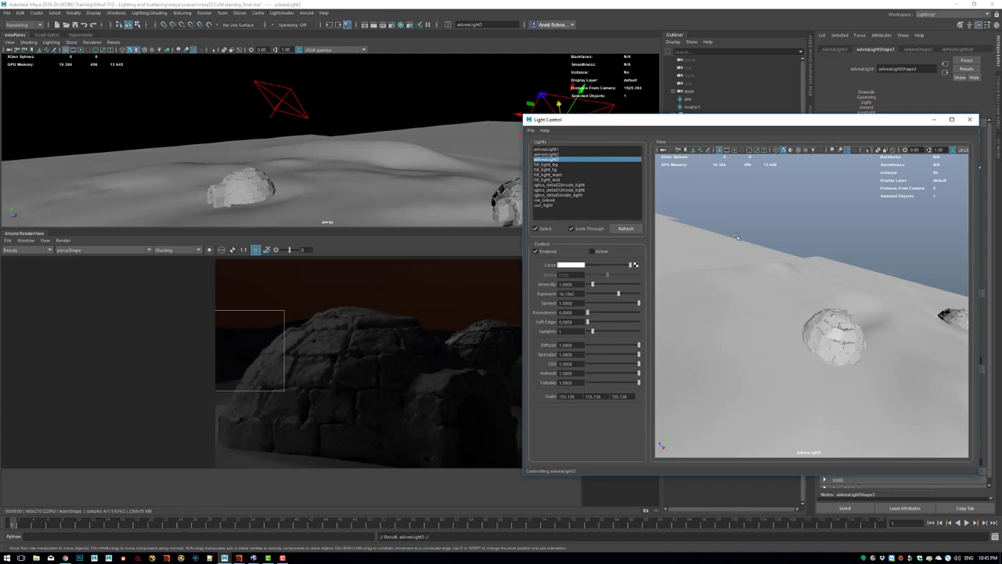
Frame igloo_detail2 in the view of aiAreaLight3 and pull the light back from that igloo.
drag(754, 121, 683, 292)
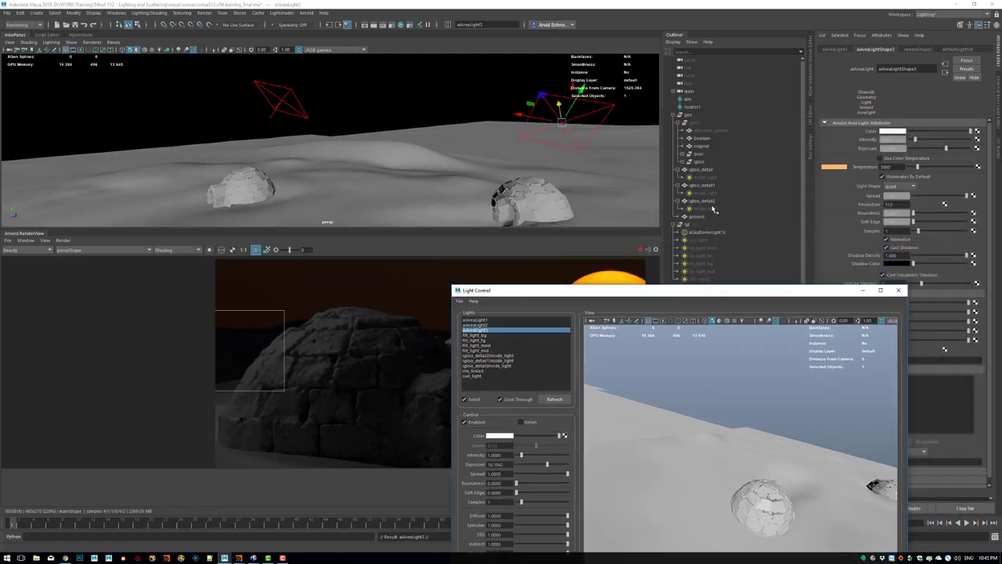
click(702, 201)
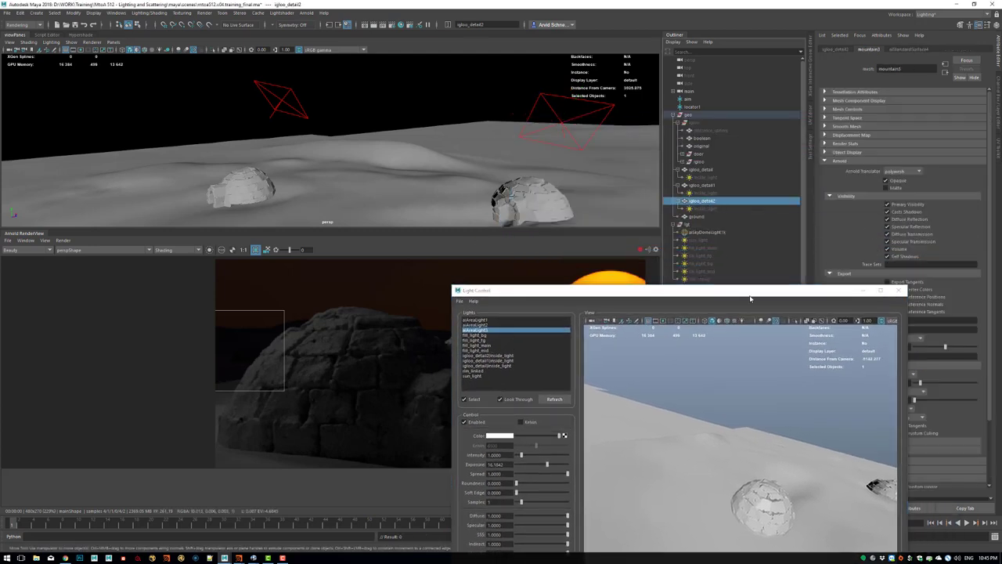
drag(742, 292, 699, 220)
key(f)
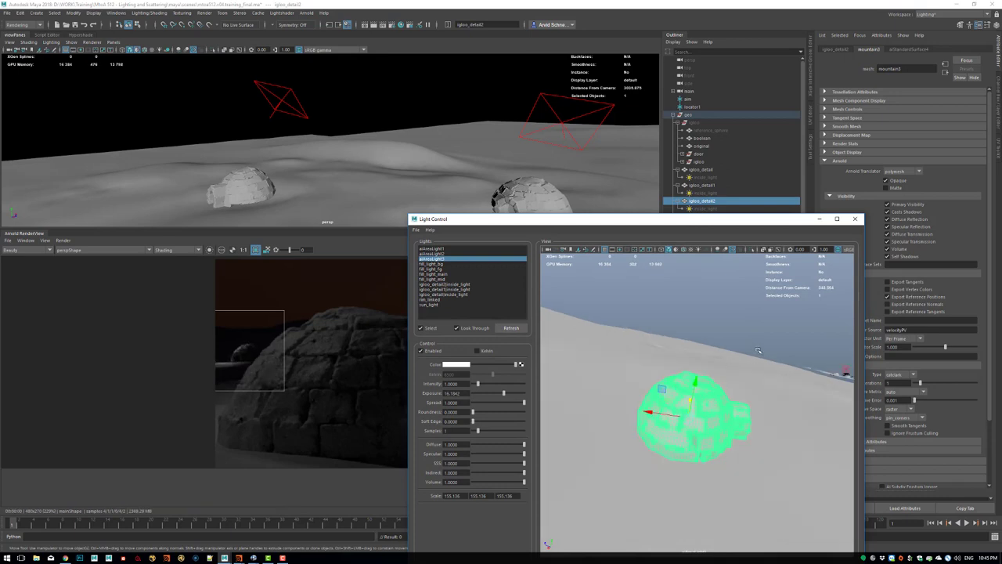
alt+right_drag(736, 325, 665, 338)
Enlarge the distant igloo in the render and orbit aiAreaLight3 around igloo_detail2 to rim-light it.
alt+right_drag(240, 375, 571, 384)
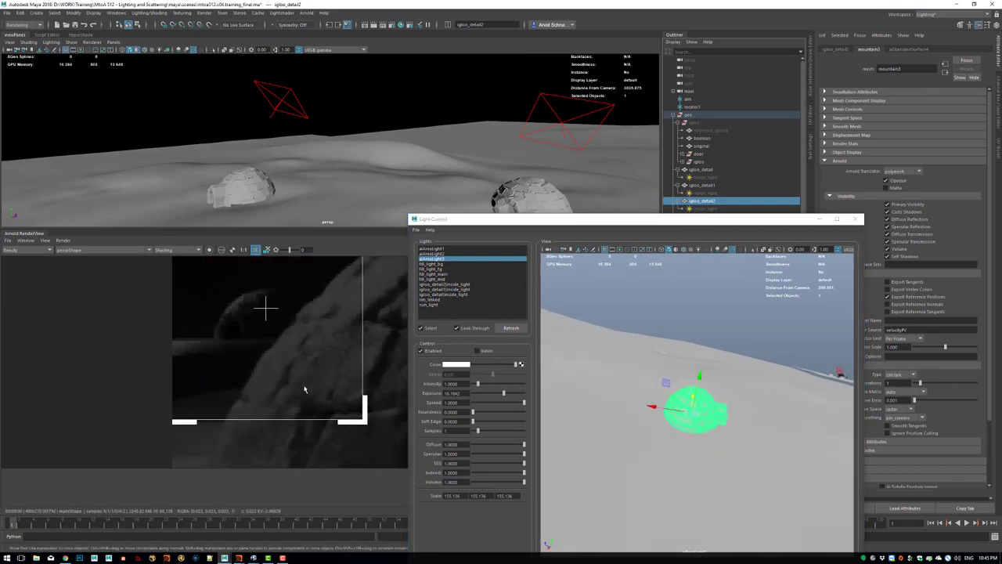
alt+middle_drag(306, 389, 296, 421)
alt+drag(640, 407, 684, 355)
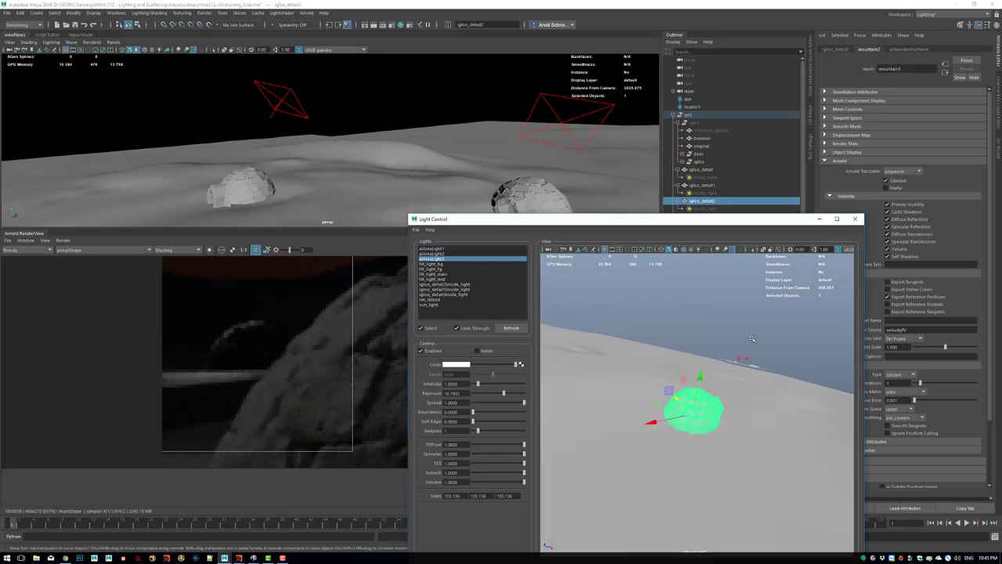
alt+drag(751, 338, 728, 325)
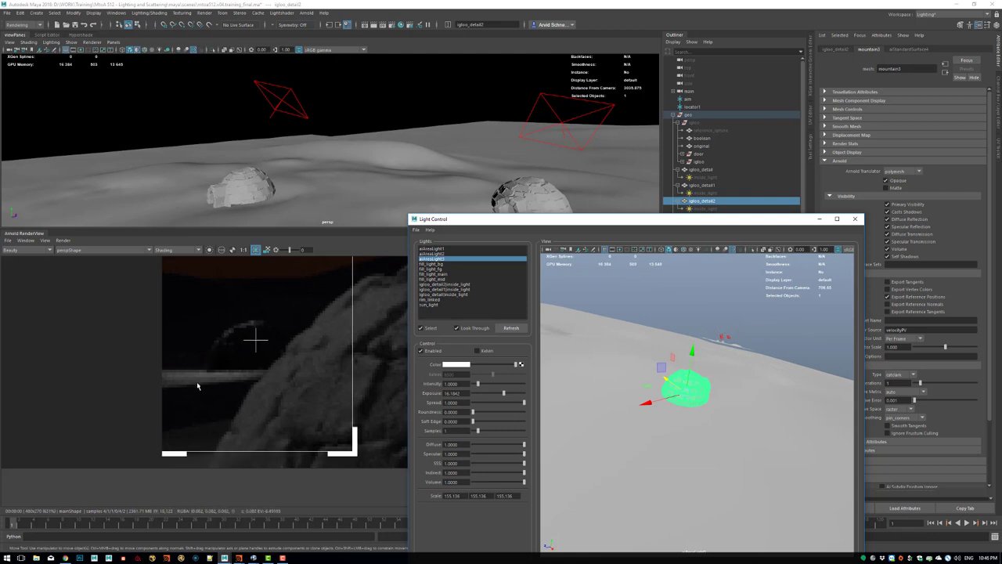
alt+drag(701, 327, 679, 353)
Drop the render region, fit the whole image in the render view and move the Light Control window clear of it.
middle_drag(285, 335, 132, 341)
scroll(100, 356, down, 4)
click(299, 397)
middle_drag(391, 356, 285, 345)
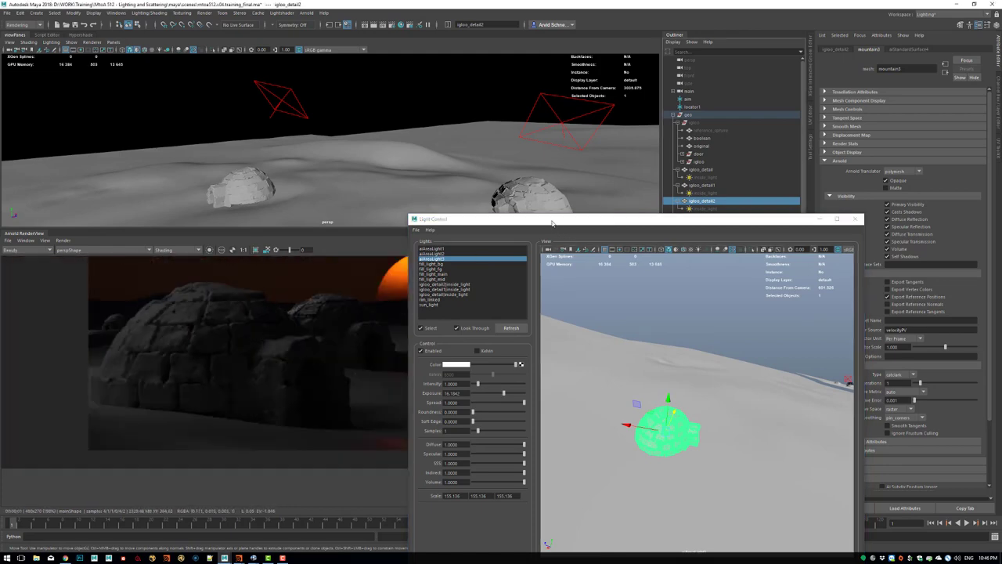
drag(552, 224, 667, 155)
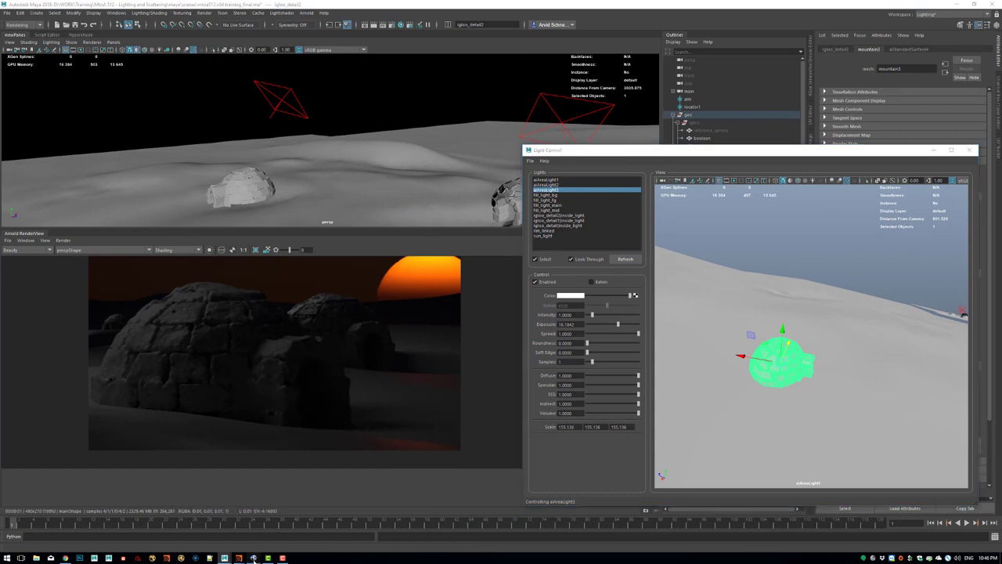
Review the final_render.exr reference image, return to the scene and save it.
mouse_move(260, 554)
click(304, 527)
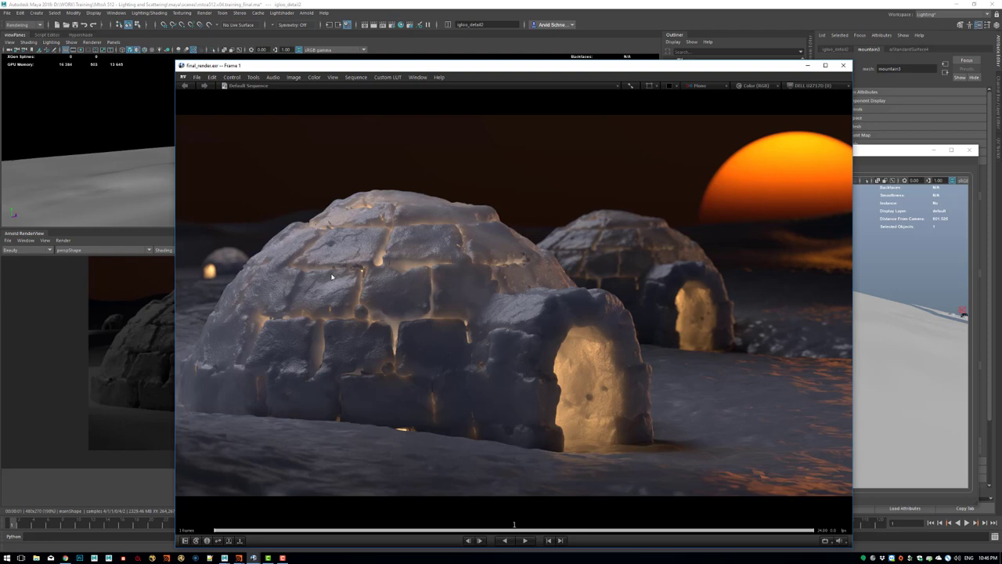
click(808, 66)
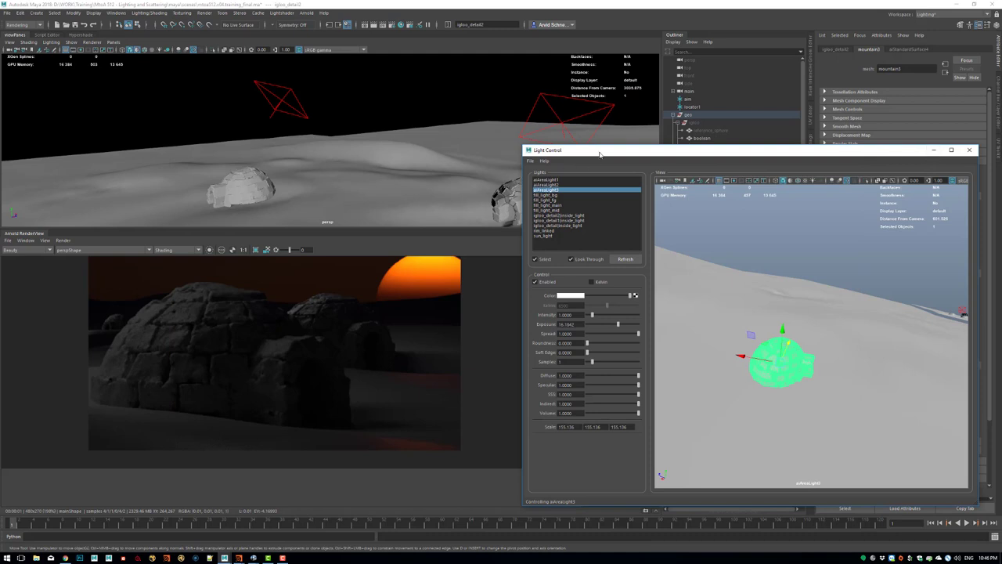
drag(600, 154, 590, 161)
key(ctrl+s)
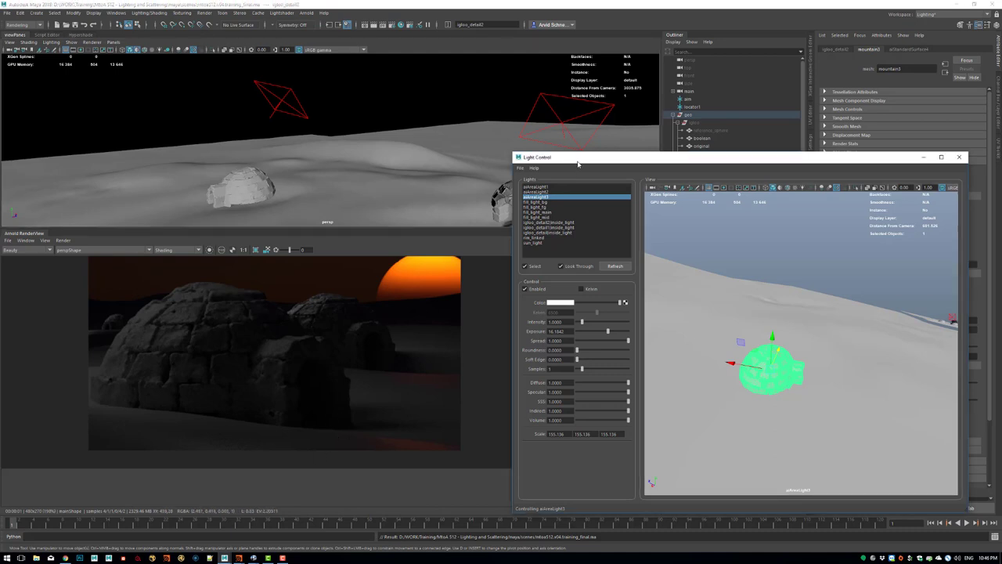
Duplicate aiAreaLight1 and look through the copy, aiAreaLight4, in Light Control.
drag(580, 164, 1001, 117)
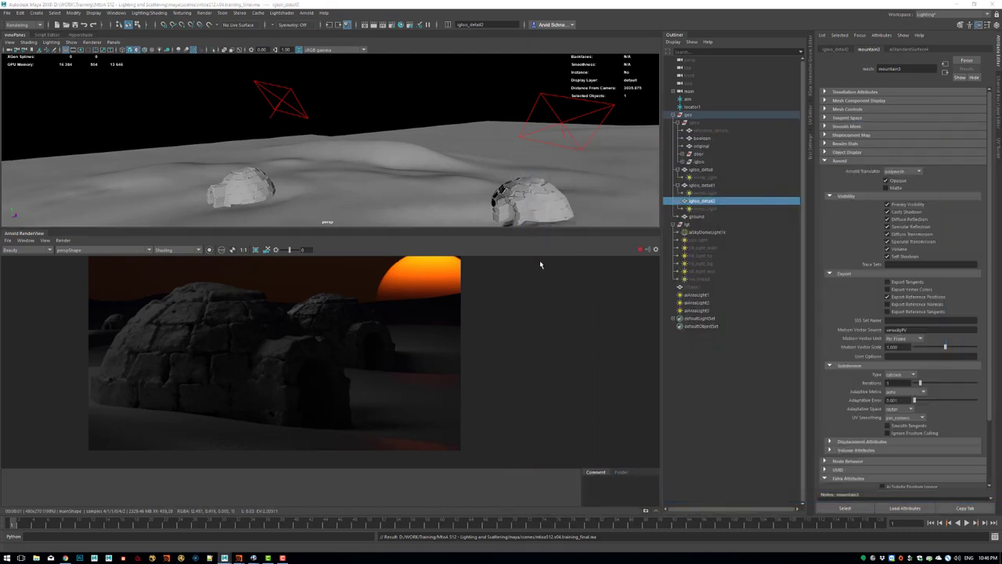
click(696, 310)
click(698, 296)
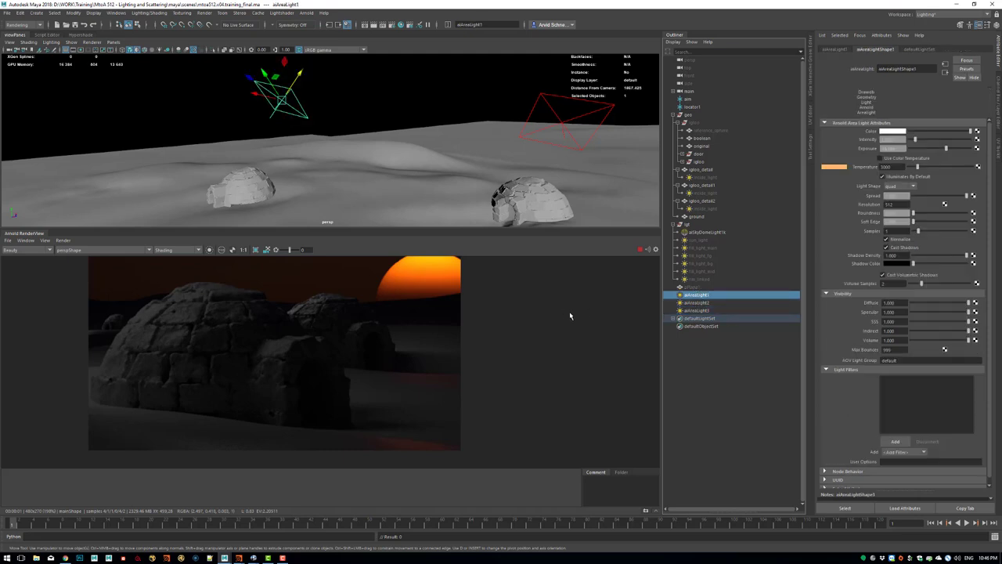
key(ctrl+d)
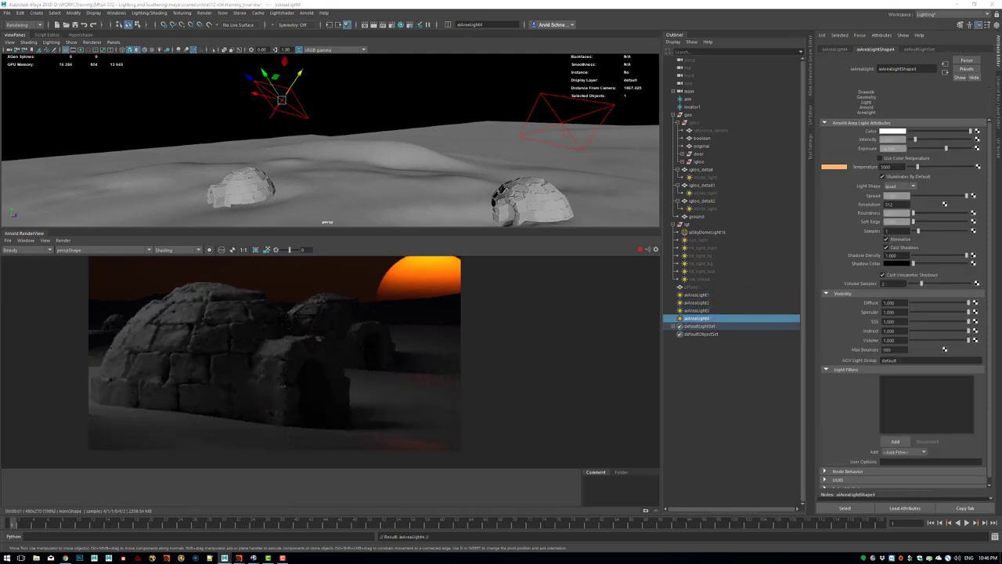
drag(1001, 59, 568, 101)
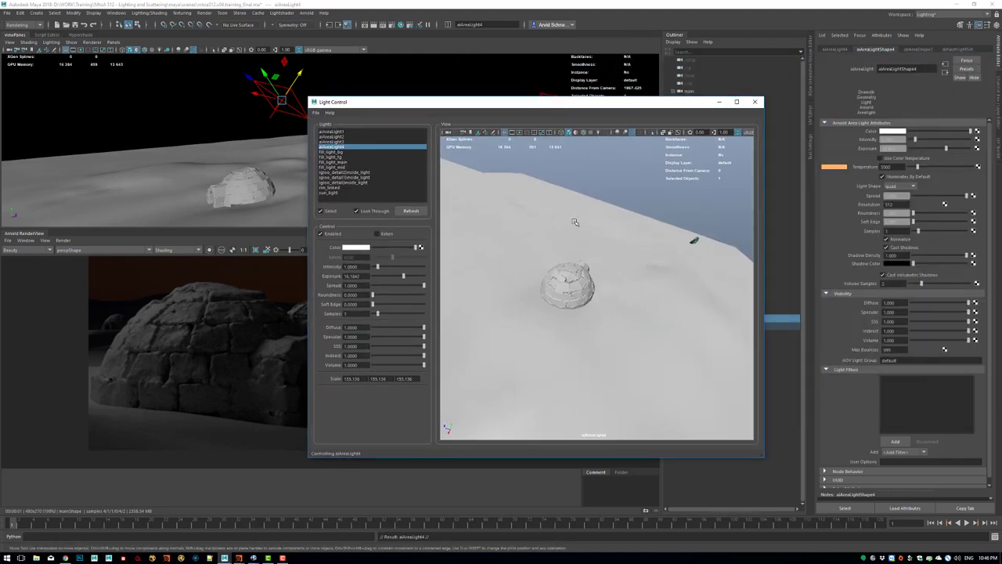
Limit the render to a region around the main igloo's entrance and orbit aiAreaLight4 around igloo_detail.
drag(501, 102, 648, 106)
drag(256, 285, 372, 435)
alt+right_drag(768, 269, 742, 262)
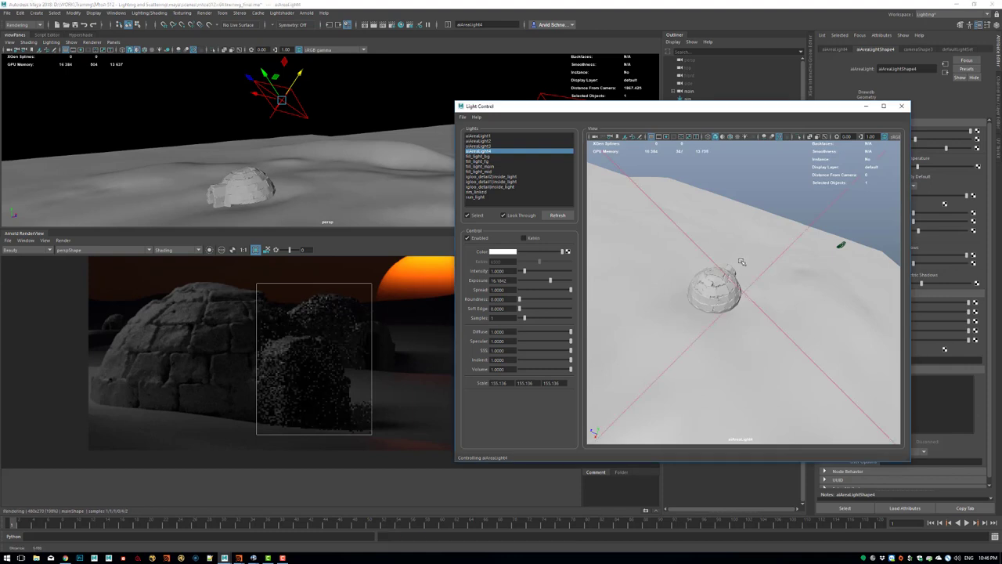
alt+drag(711, 274, 696, 272)
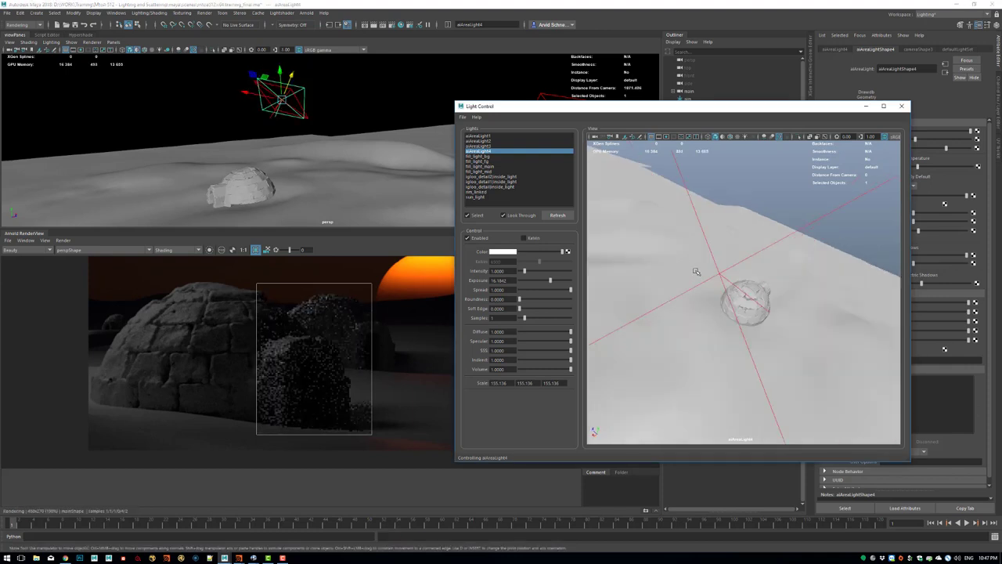
click(763, 296)
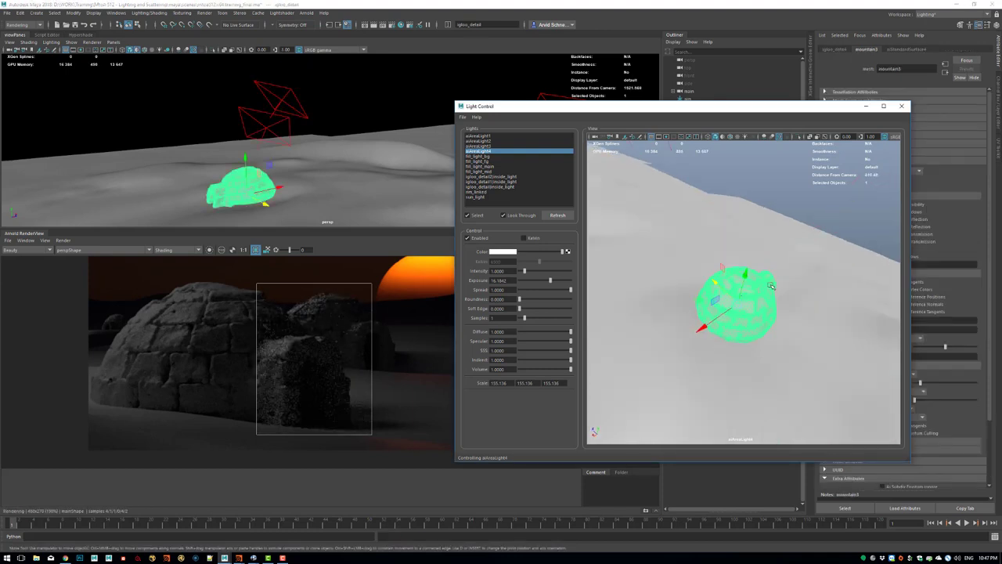
alt+drag(772, 286, 624, 293)
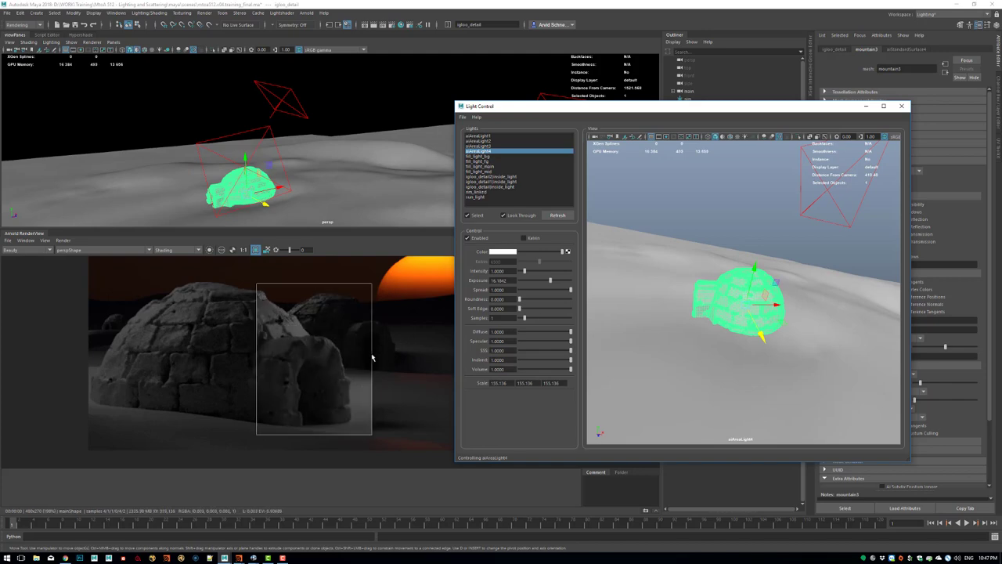
Extend the render region over the second igloo and pull aiAreaLight4 far back behind the whole scene.
drag(372, 284, 422, 267)
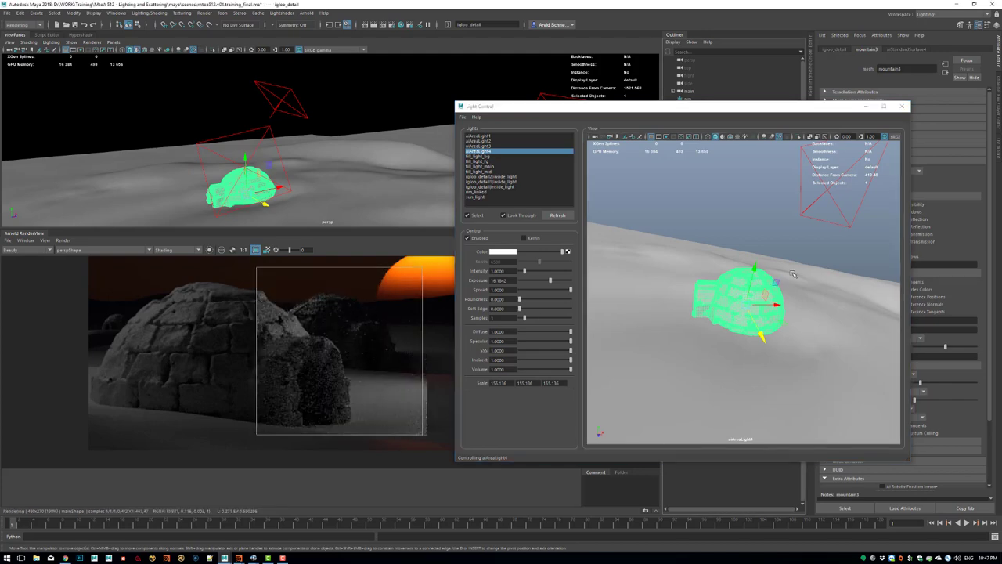
alt+drag(793, 274, 647, 284)
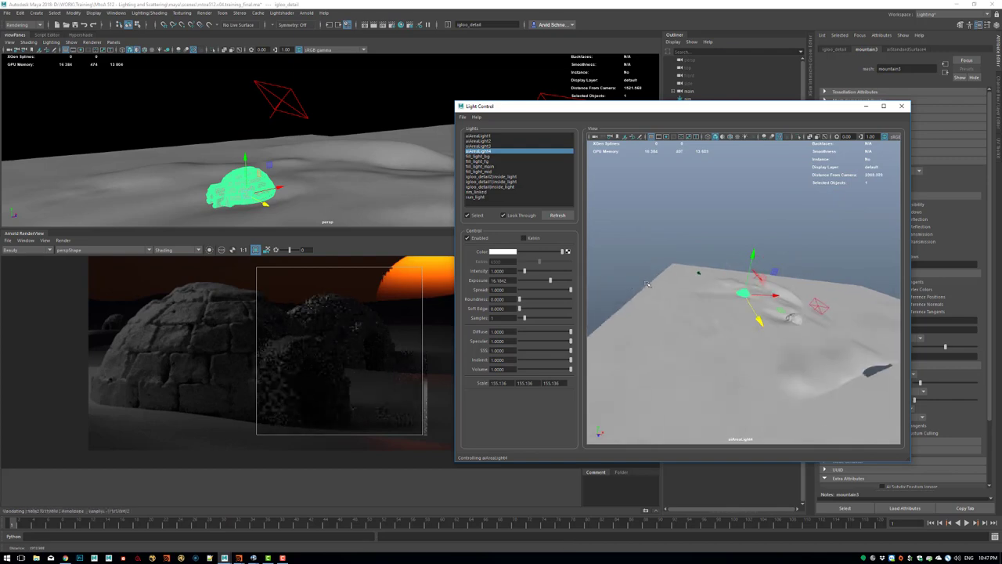
alt+right_drag(648, 283, 589, 293)
alt+right_drag(681, 291, 782, 284)
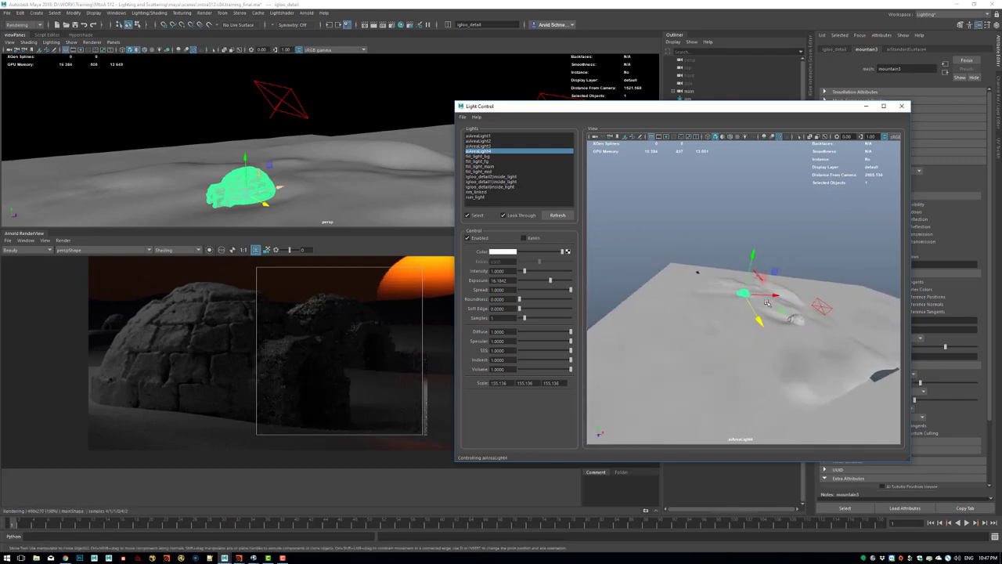
Set aiAreaLight4's exposure to 20 and orbit the light down to a low angle above the ground.
drag(732, 238, 722, 257)
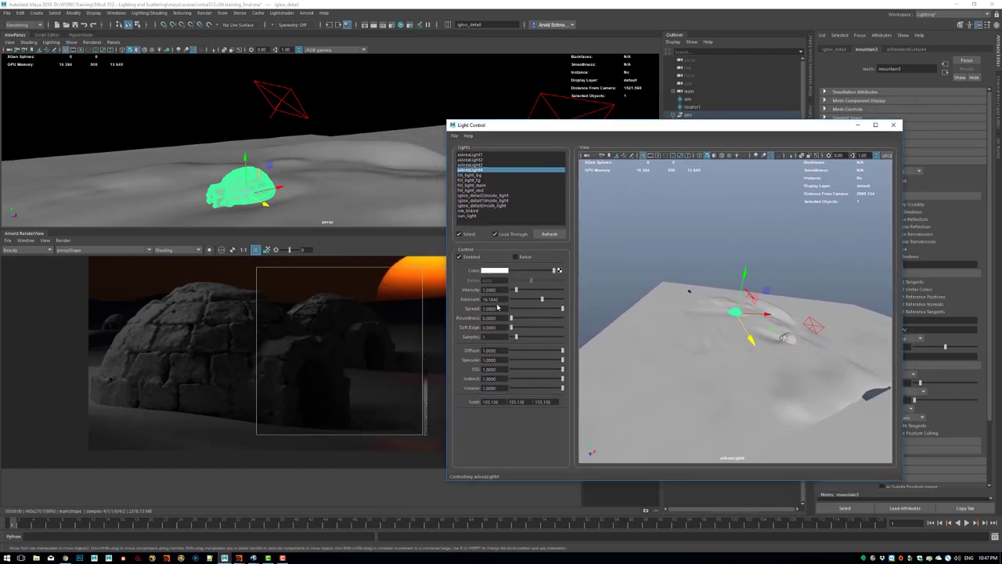
click(492, 300)
text(20)
key(Return)
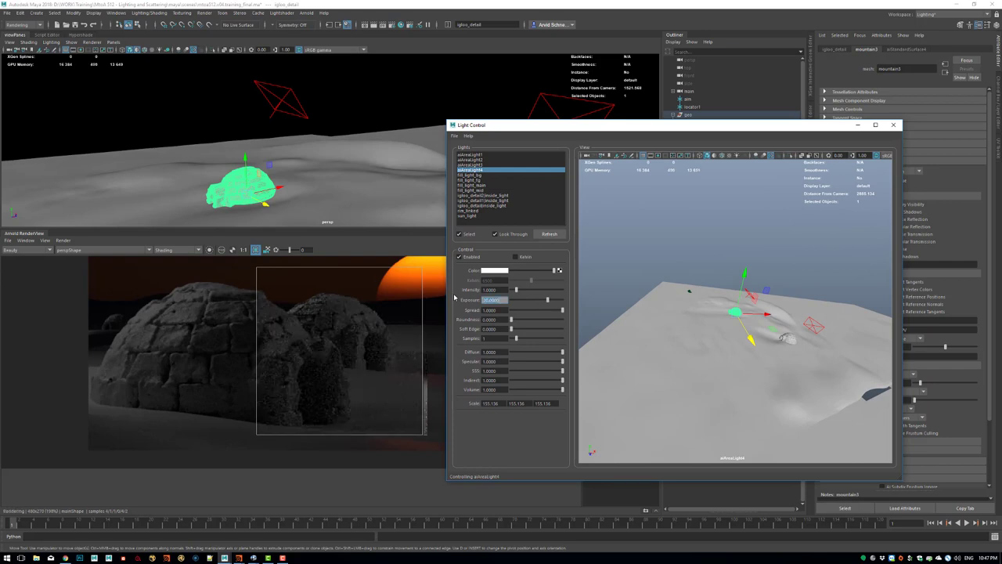
alt+drag(693, 280, 697, 270)
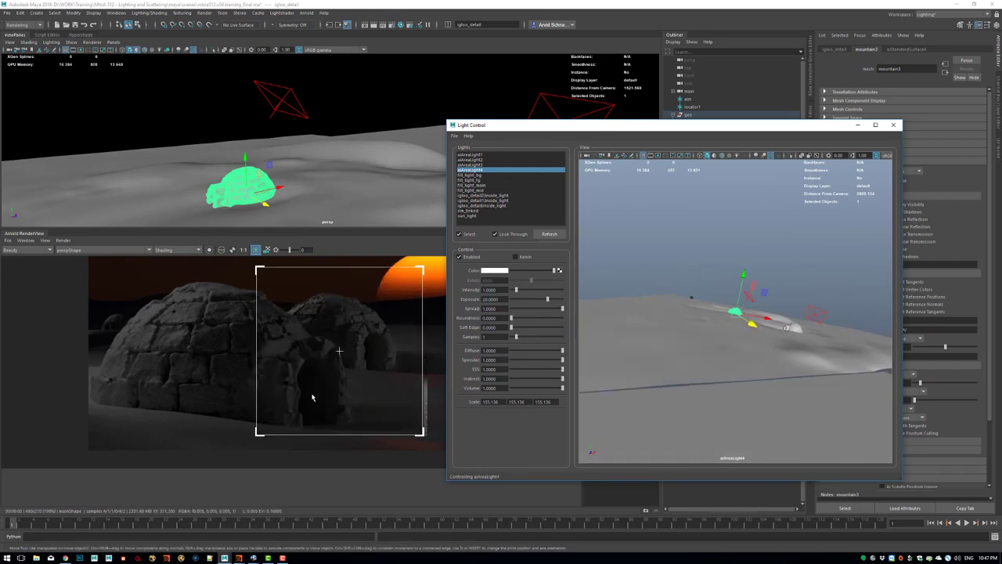
alt+drag(693, 311, 666, 317)
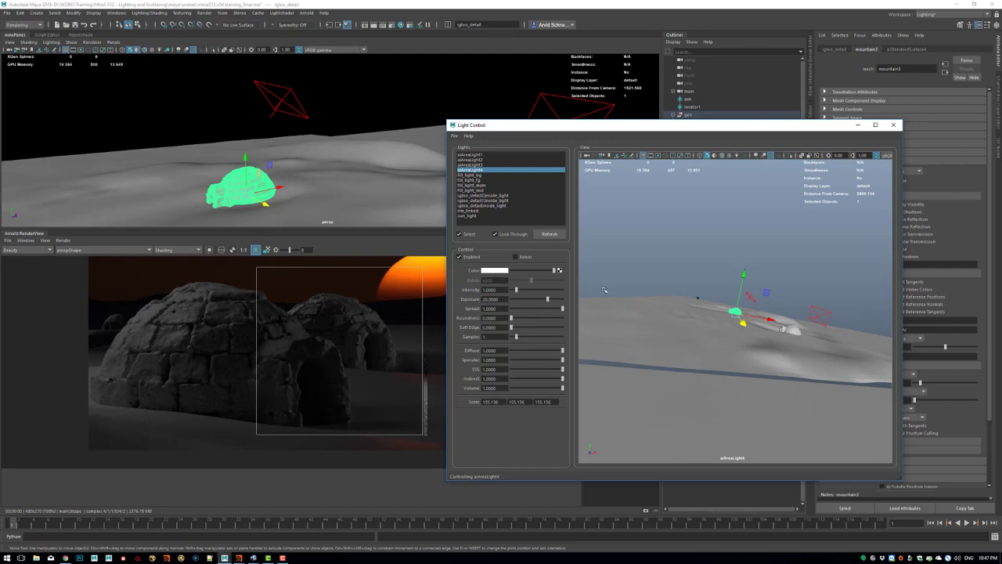
Enable colour temperature on aiAreaLight4, set it to 2800 Kelvin and fine-tune the light's angle.
drag(634, 286, 695, 286)
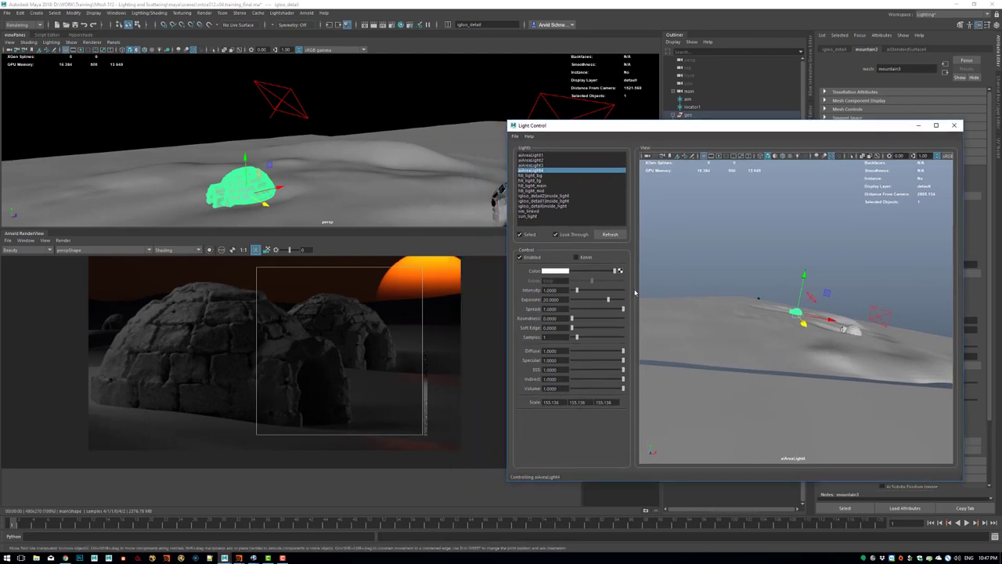
click(580, 259)
click(543, 282)
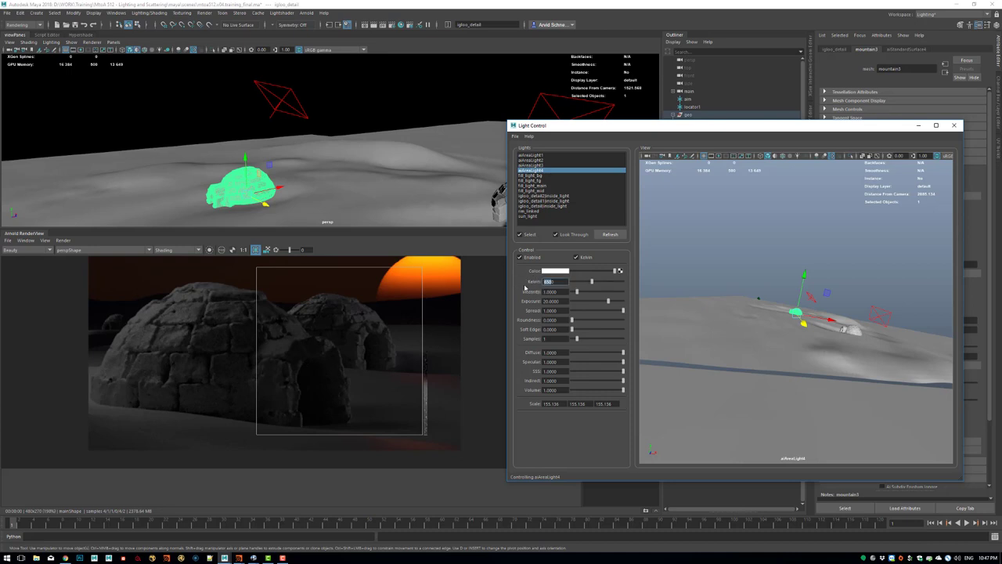
text(2800)
key(Return)
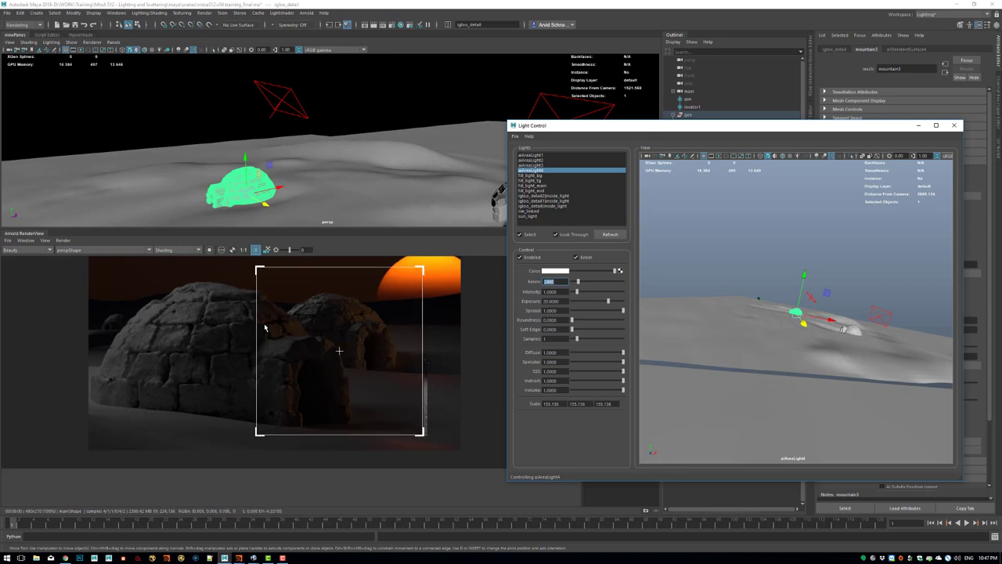
alt+drag(754, 268, 743, 271)
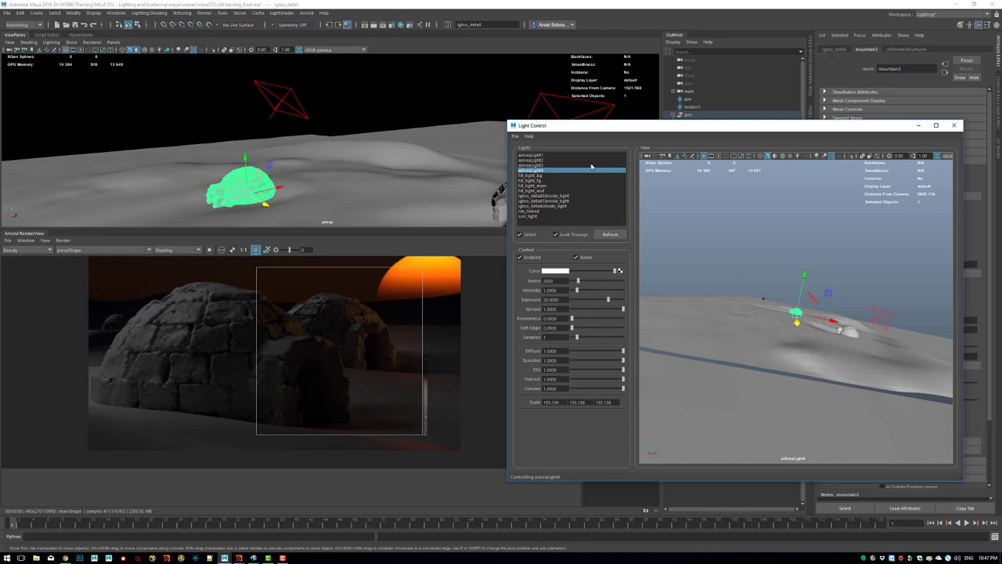
Move the render region over the main igloo and set aiAreaLight1's colour temperature to 7500 Kelvin.
alt+middle_drag(236, 312, 282, 318)
drag(382, 358, 166, 336)
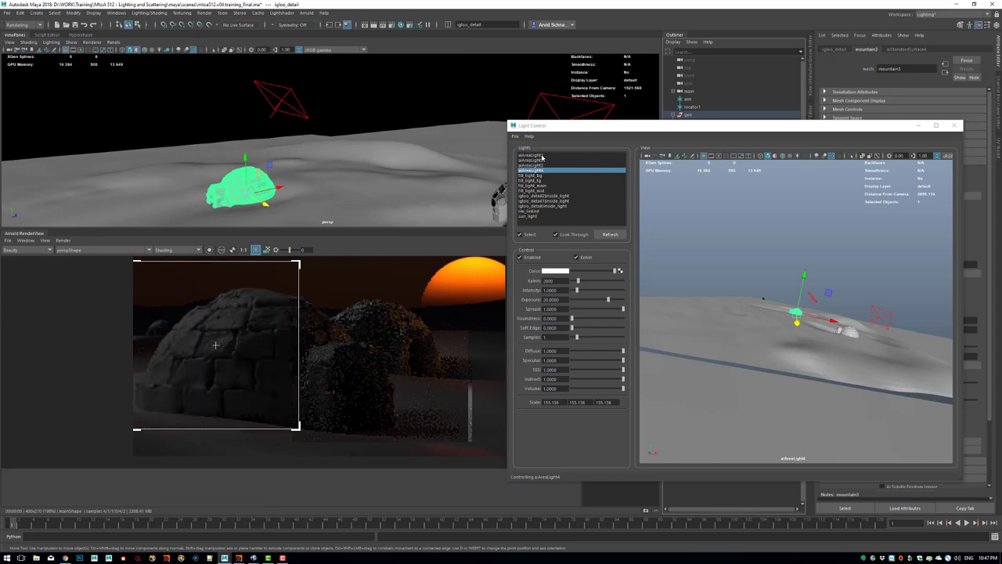
click(541, 156)
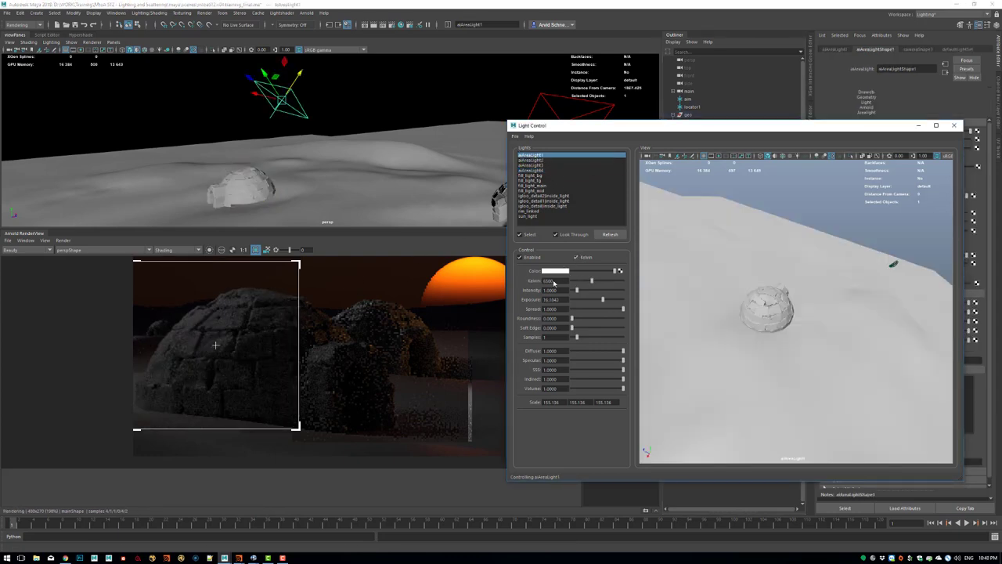
drag(554, 283, 523, 279)
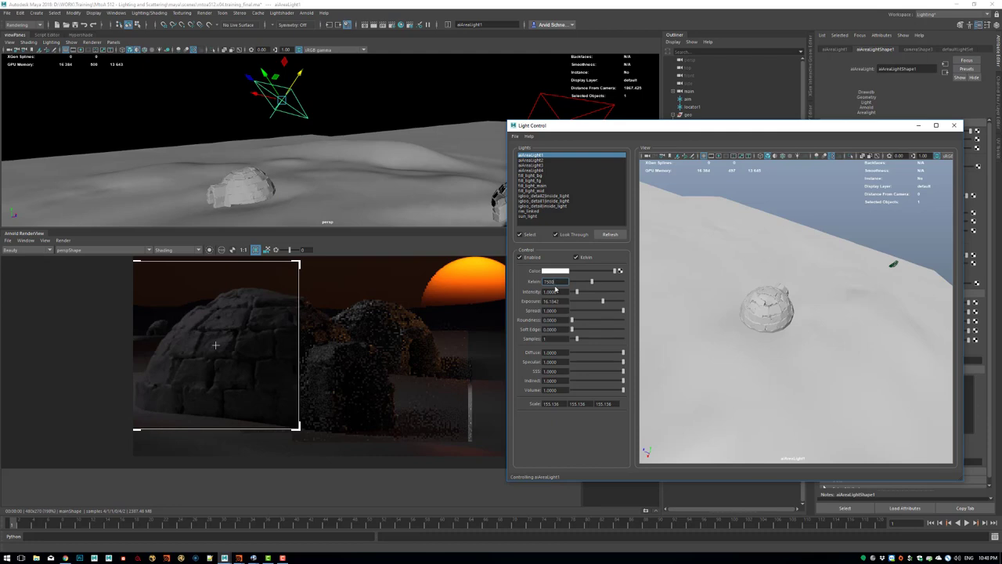
text(7500)
key(Return)
Enable colour temperature on aiAreaLight2 and set it to 7500 Kelvin.
click(547, 160)
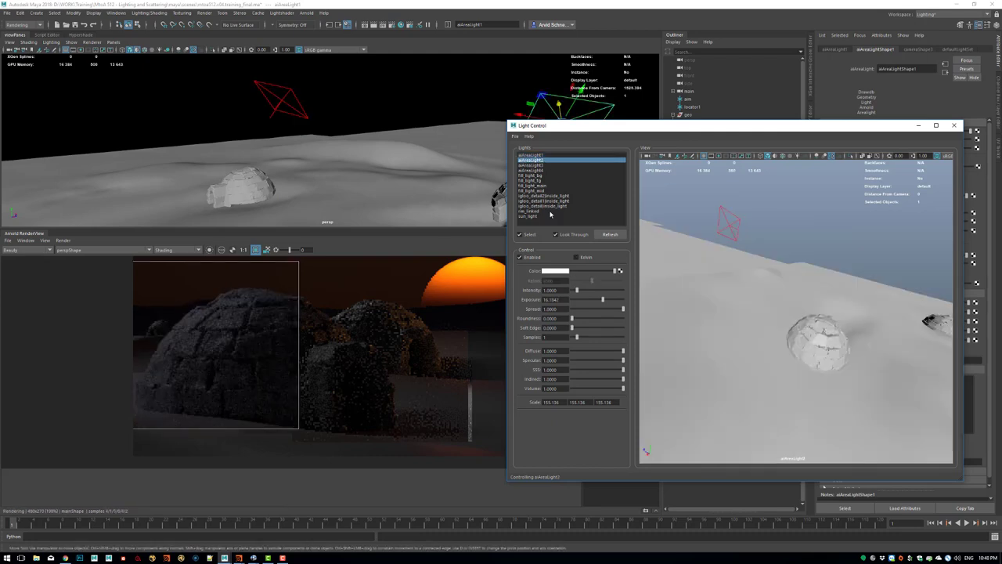
click(578, 258)
double_click(546, 282)
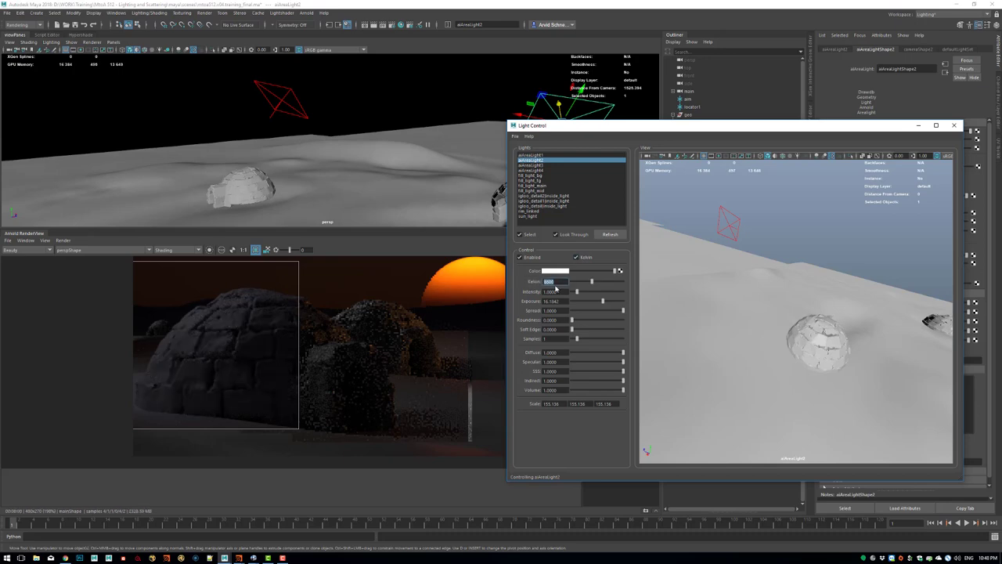
text(7500)
key(Return)
Enable colour temperature on aiAreaLight3 and set it to 7500 Kelvin.
click(551, 165)
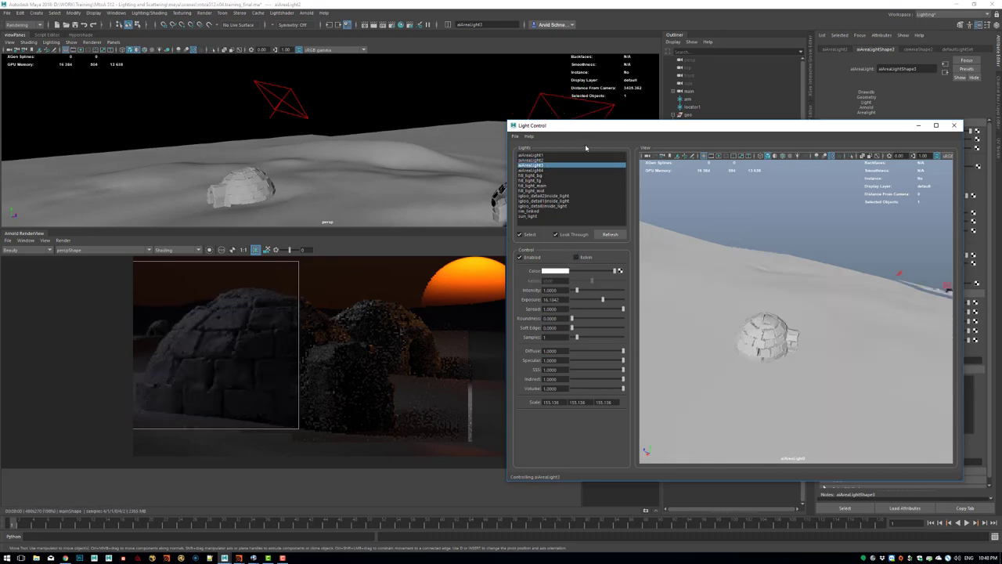
drag(593, 130, 371, 150)
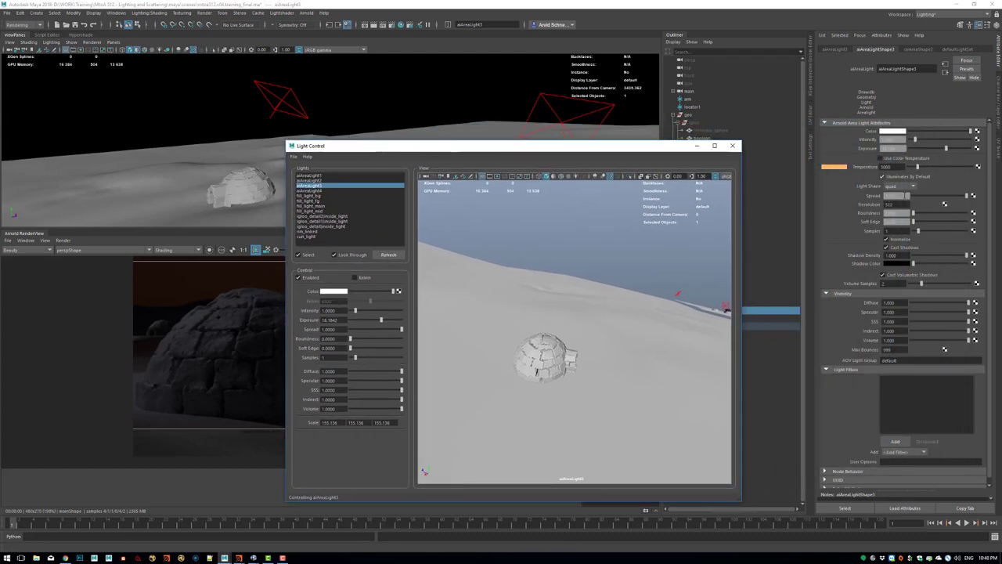
drag(595, 148, 828, 141)
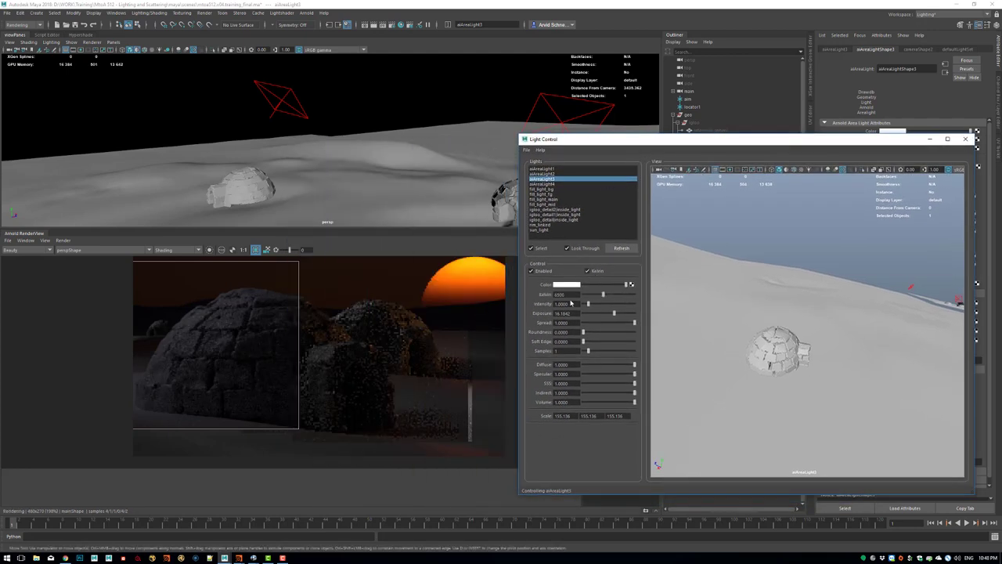
click(591, 271)
text(8000)
key(Return)
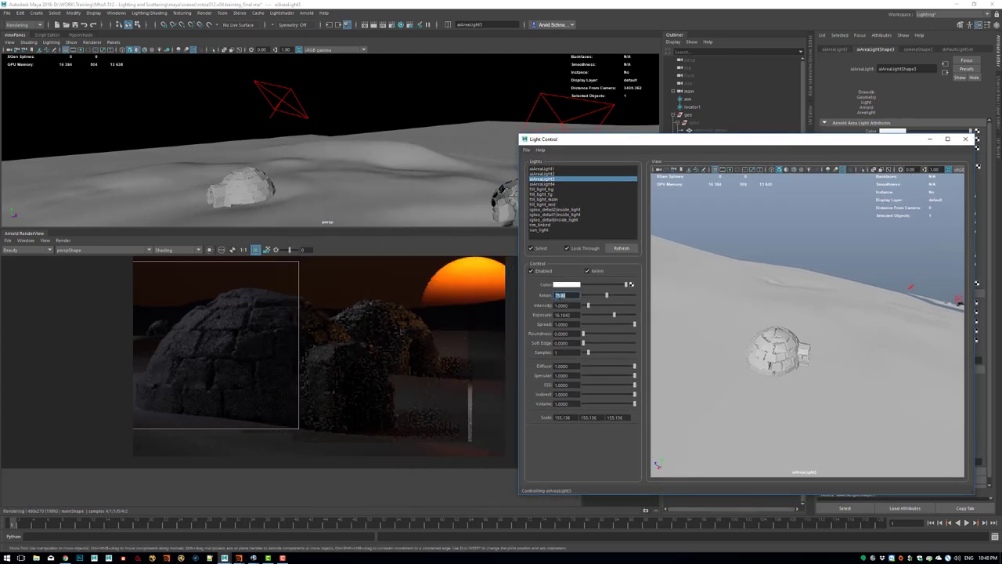
Select aiAreaLight4 and turn off the render region so the full igloo shot renders.
click(552, 184)
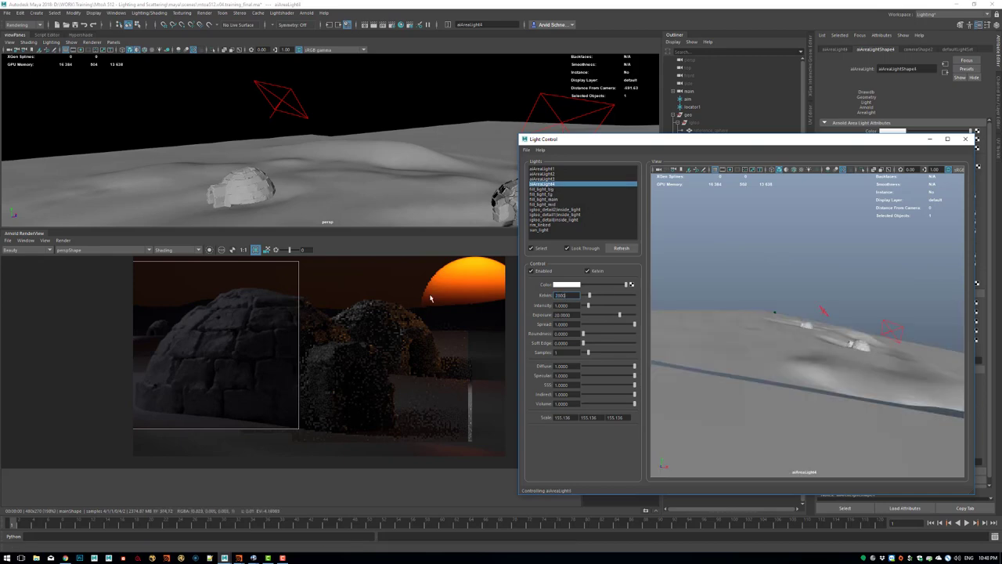
click(256, 250)
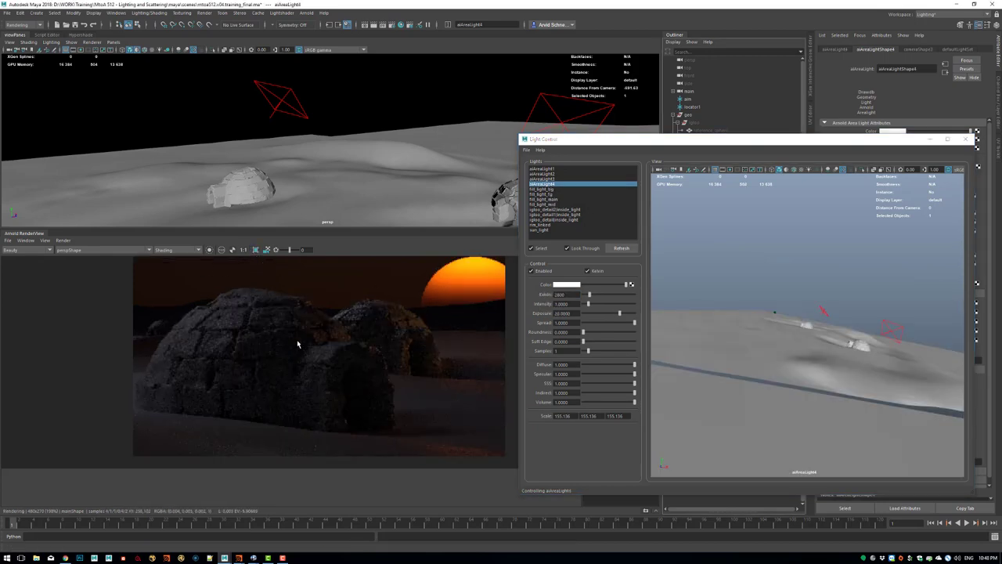
middle_drag(338, 311, 317, 321)
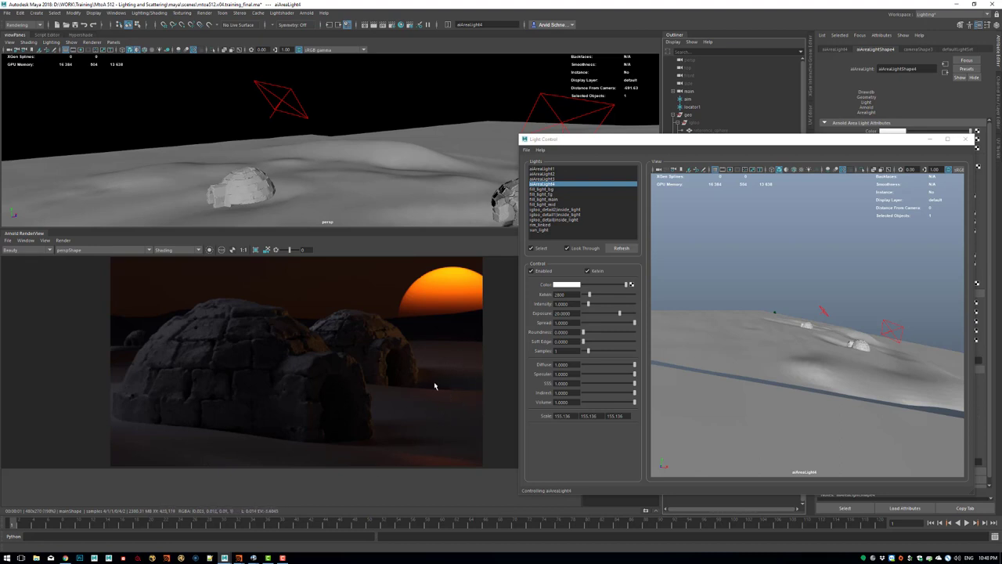
Render through perspShape and examine from several angles how the area lights fall on the snowy ground and igloos.
click(115, 250)
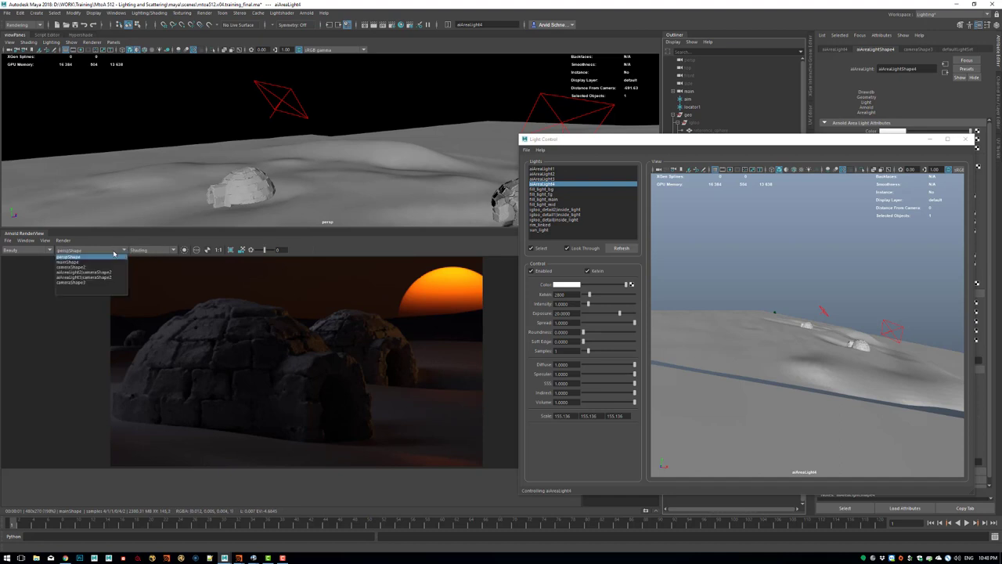
click(106, 257)
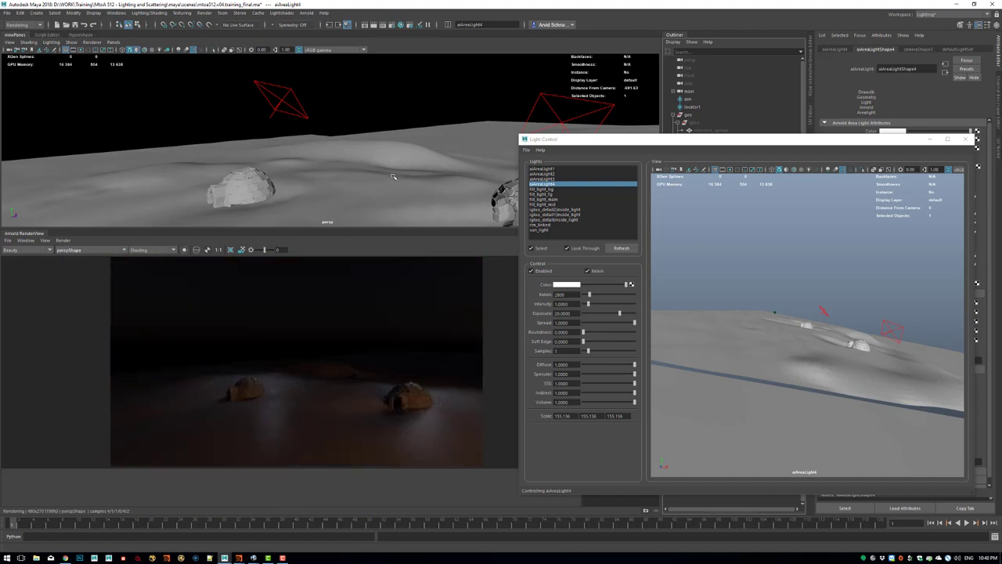
alt+drag(393, 177, 408, 147)
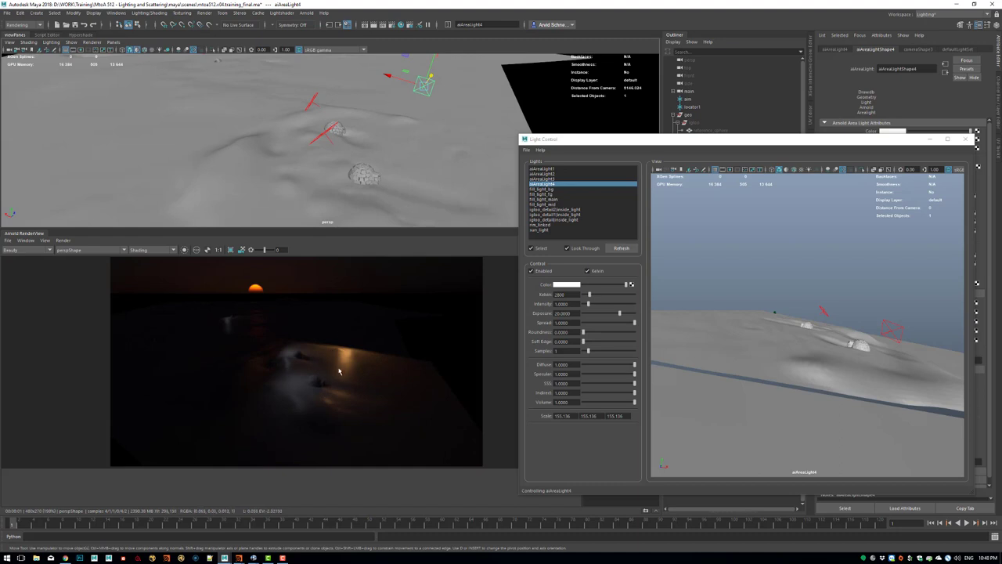
scroll(343, 340, up, 2)
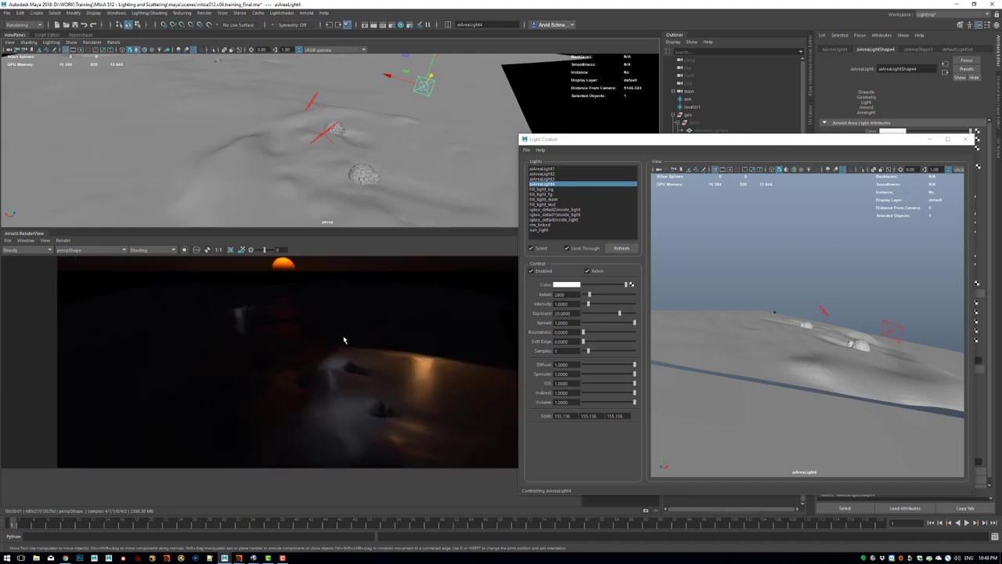
scroll(343, 339, up, 1)
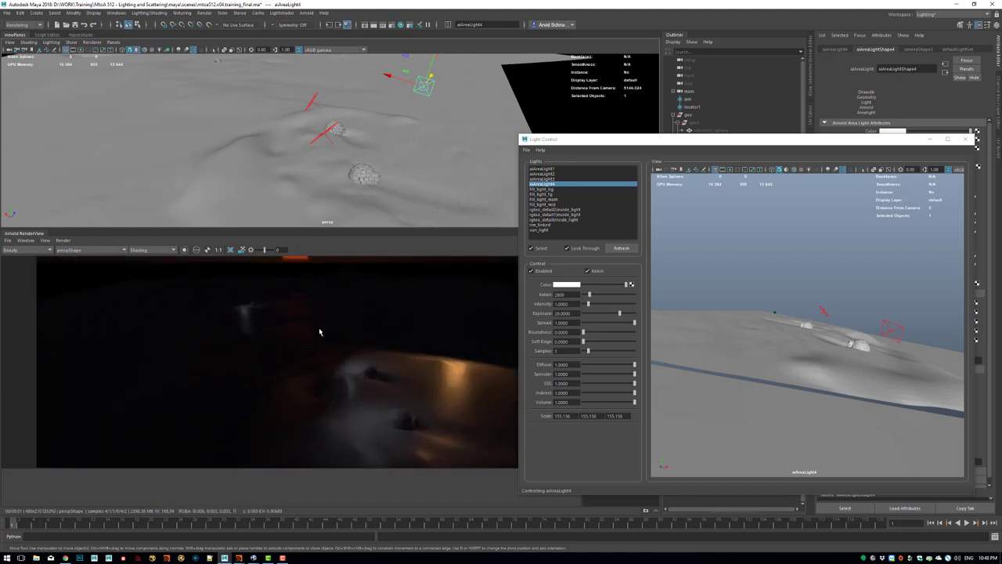
scroll(368, 338, up, 1)
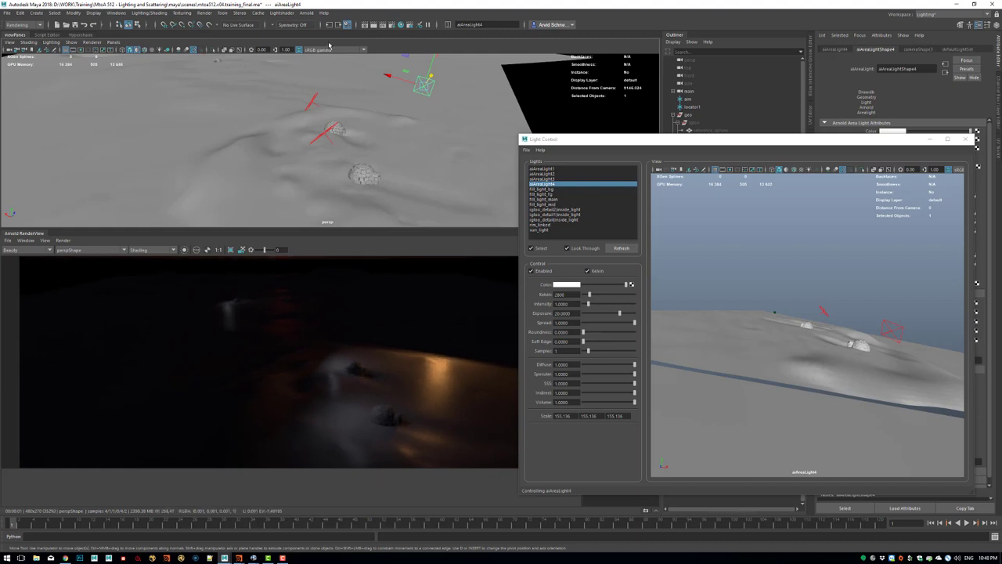
alt+drag(381, 161, 437, 236)
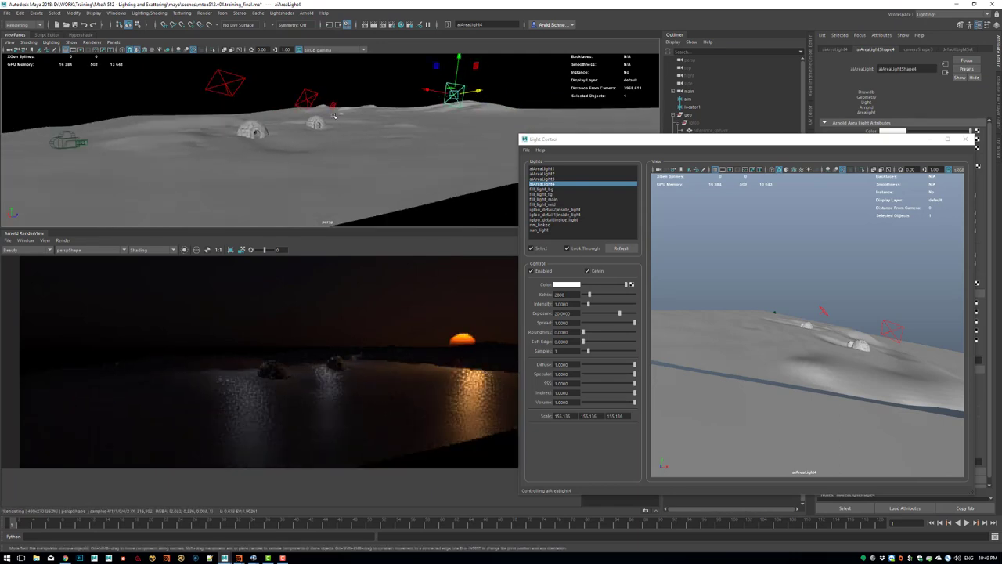
alt+drag(356, 381, 427, 391)
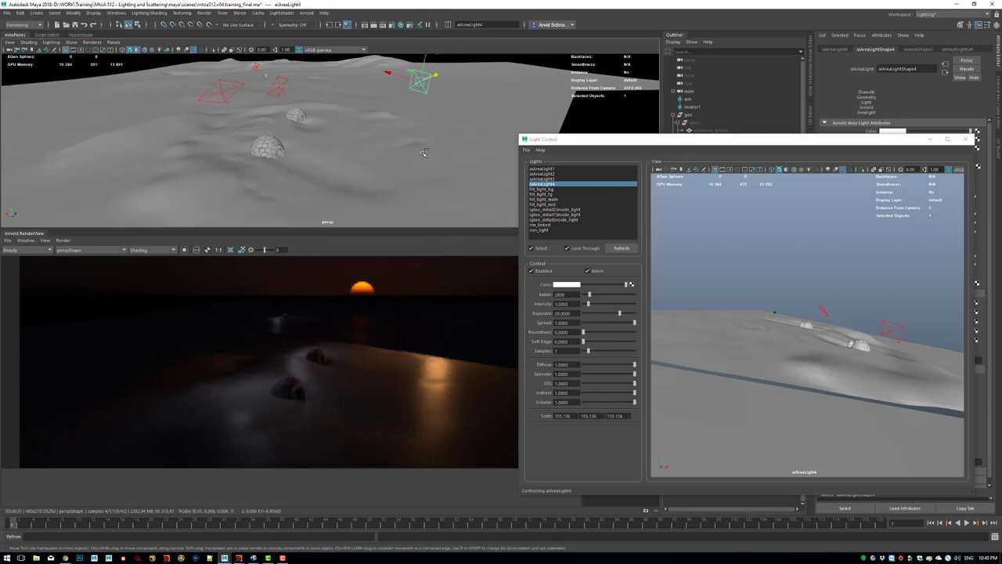
Save the scene and turn off Illuminates By Default for aiAreaLight4.
key(ctrl+s)
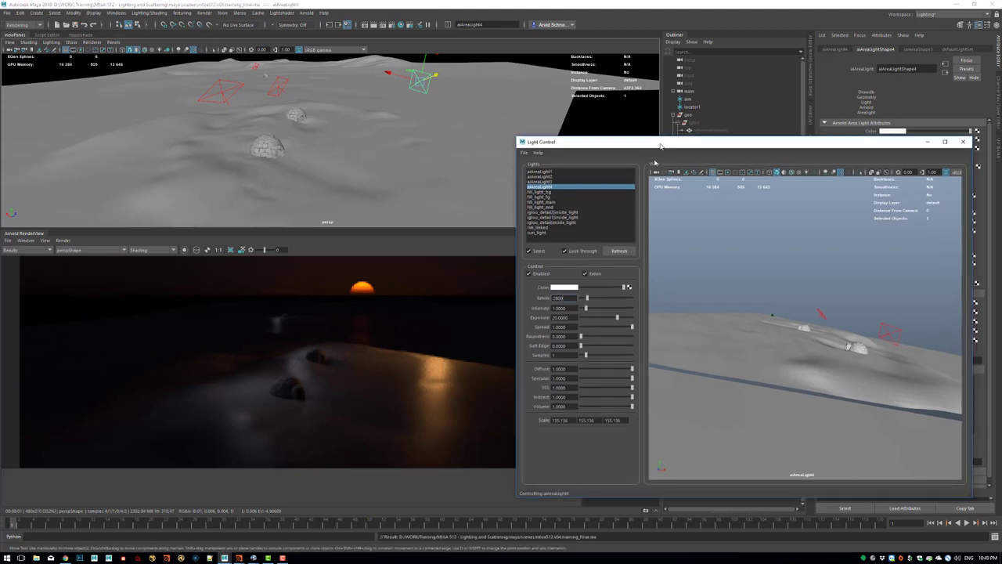
drag(661, 140, 327, 323)
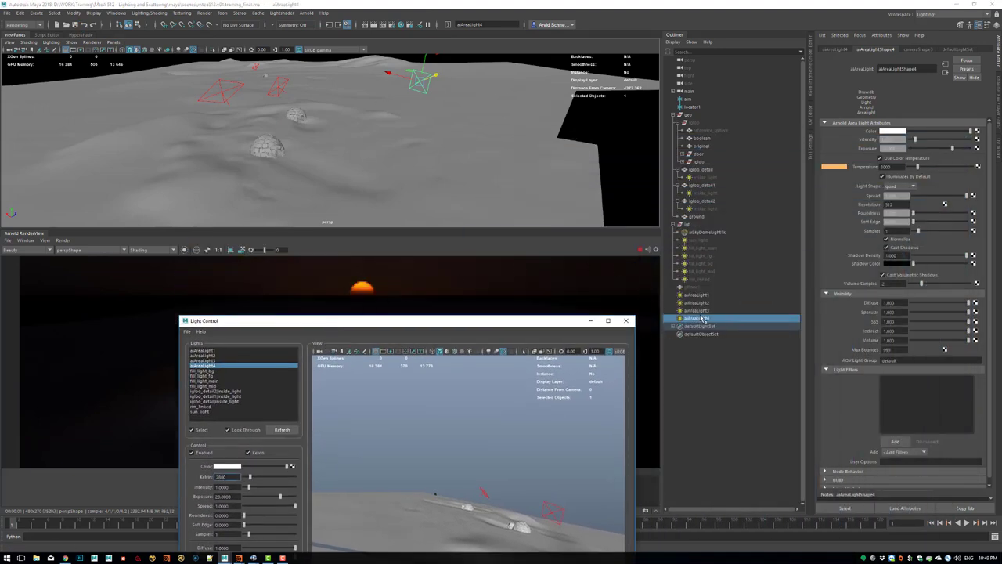
click(905, 178)
drag(446, 328, 399, 314)
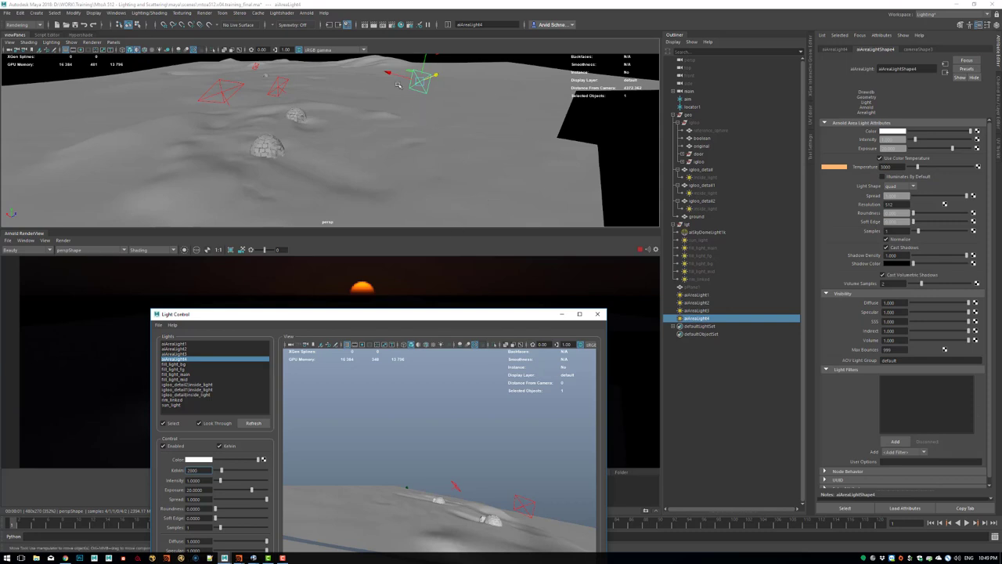
Open the light-centric light linking editor and widen it to show both lists.
click(149, 13)
mouse_move(92, 10)
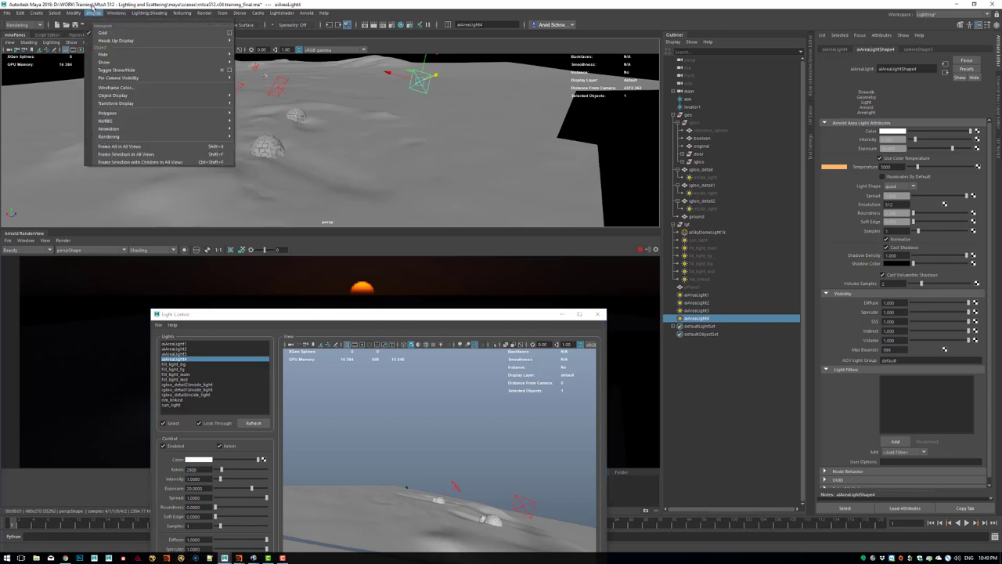
mouse_move(173, 72)
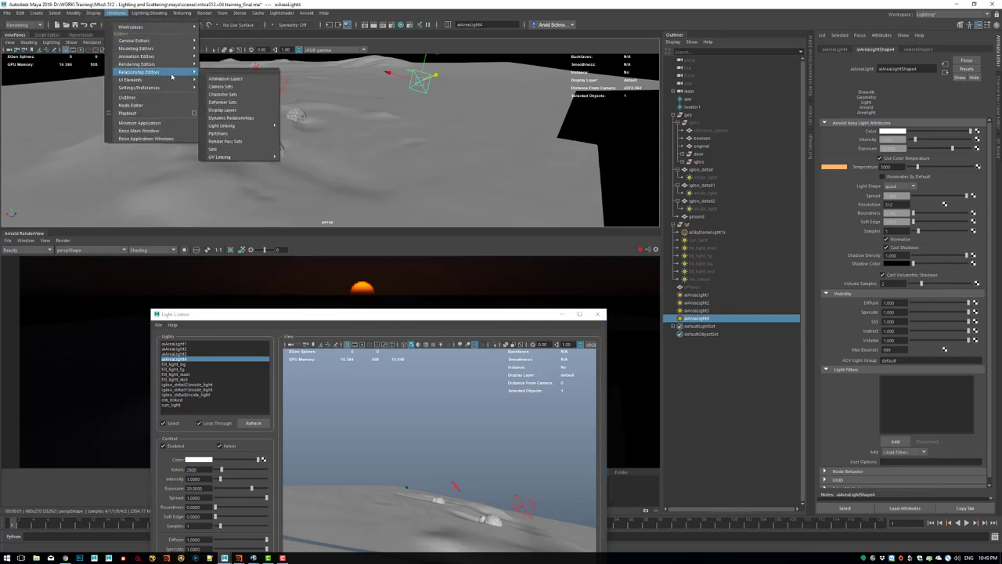
mouse_move(237, 126)
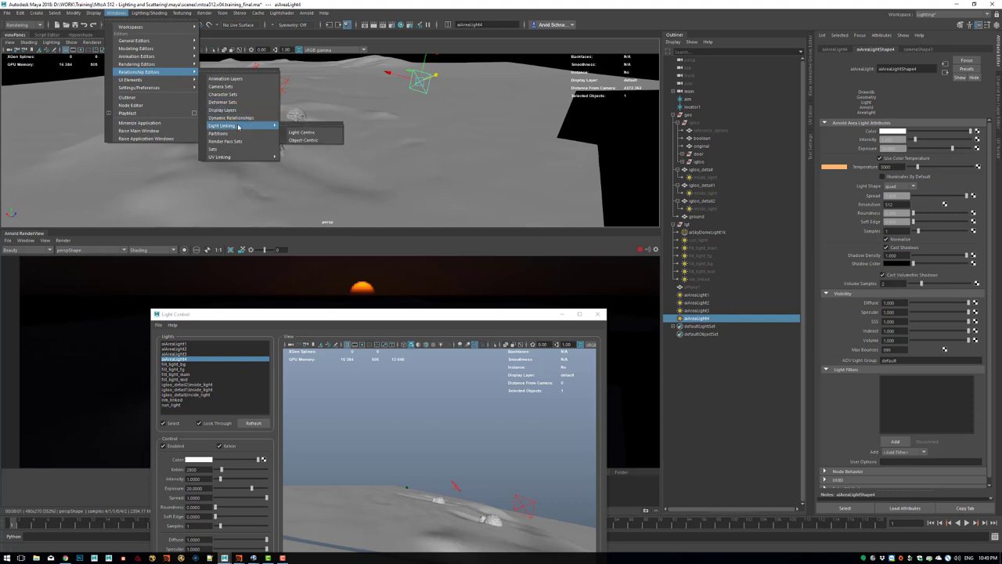
click(301, 133)
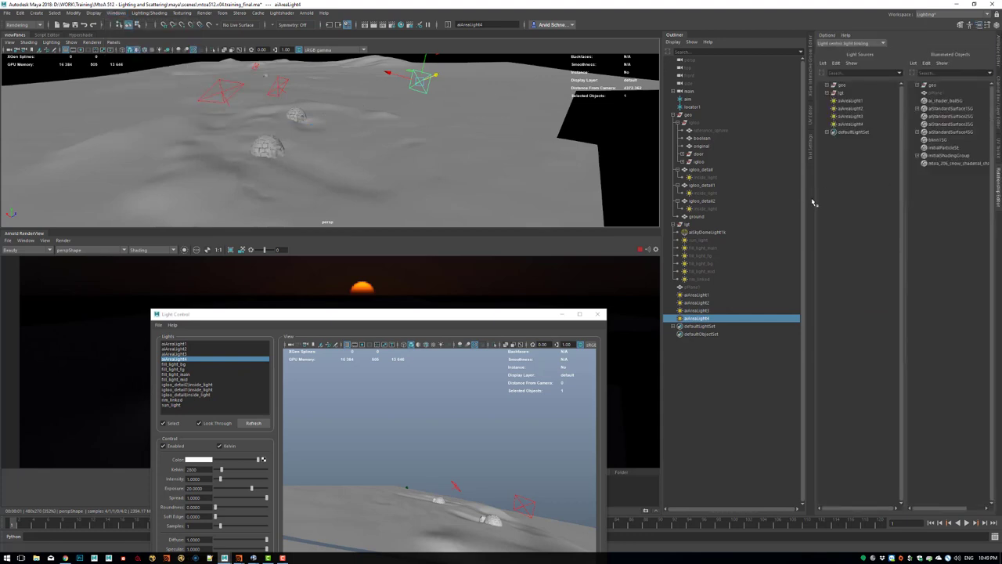
drag(805, 202, 762, 204)
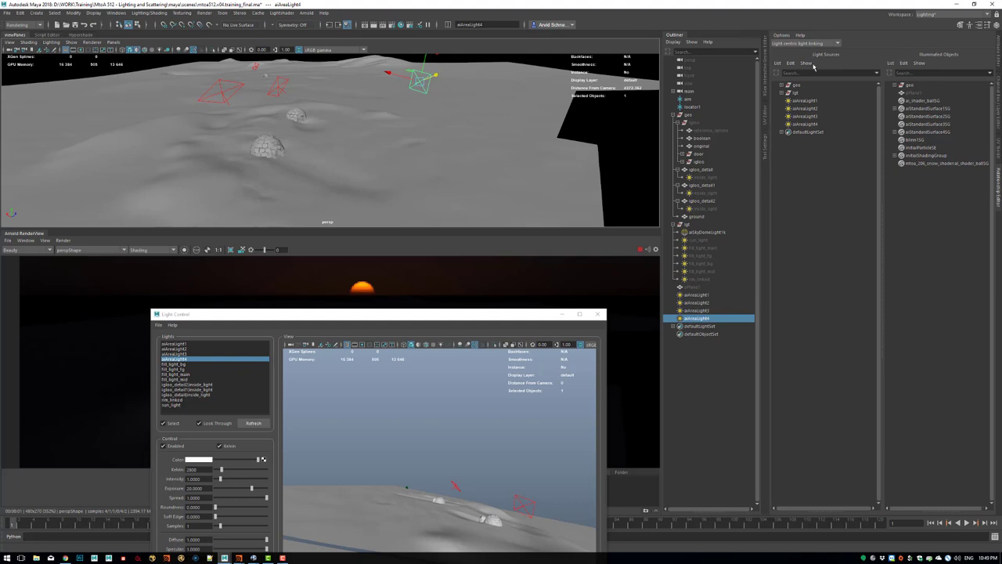
Link aiAreaLight4 to igloo_detail and igloo_detail1 from the geo group, leaving the ground unlinked.
click(814, 117)
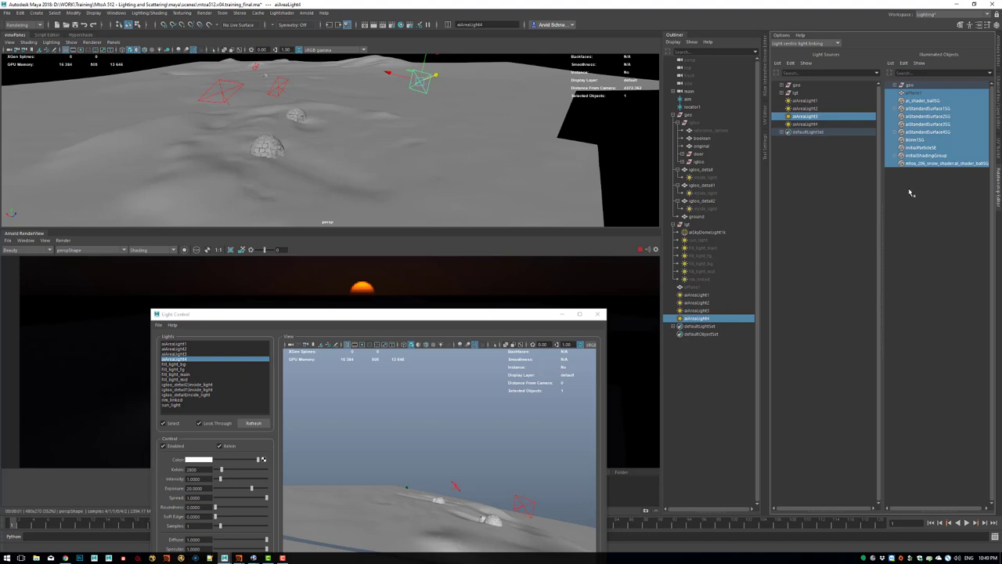
click(810, 125)
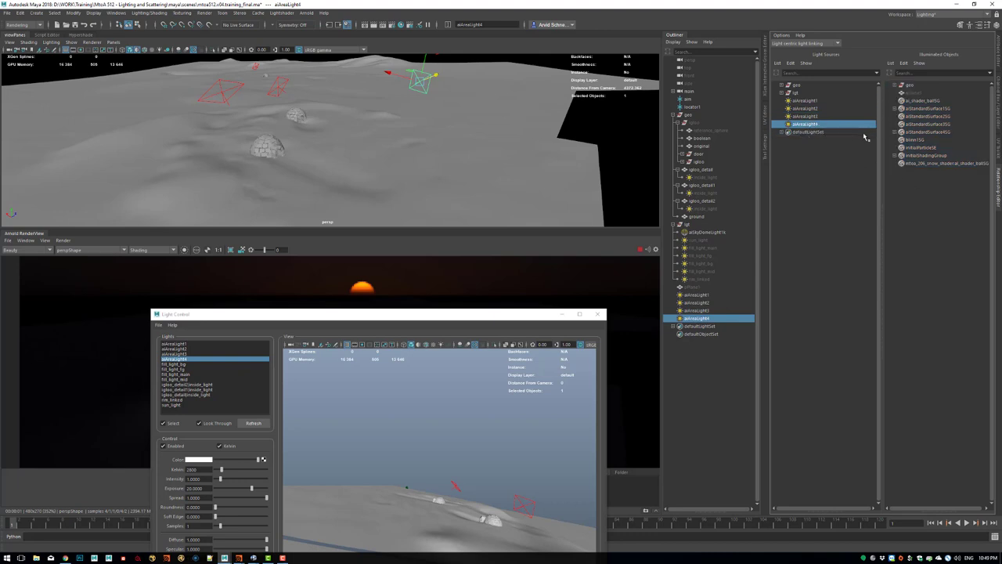
click(896, 92)
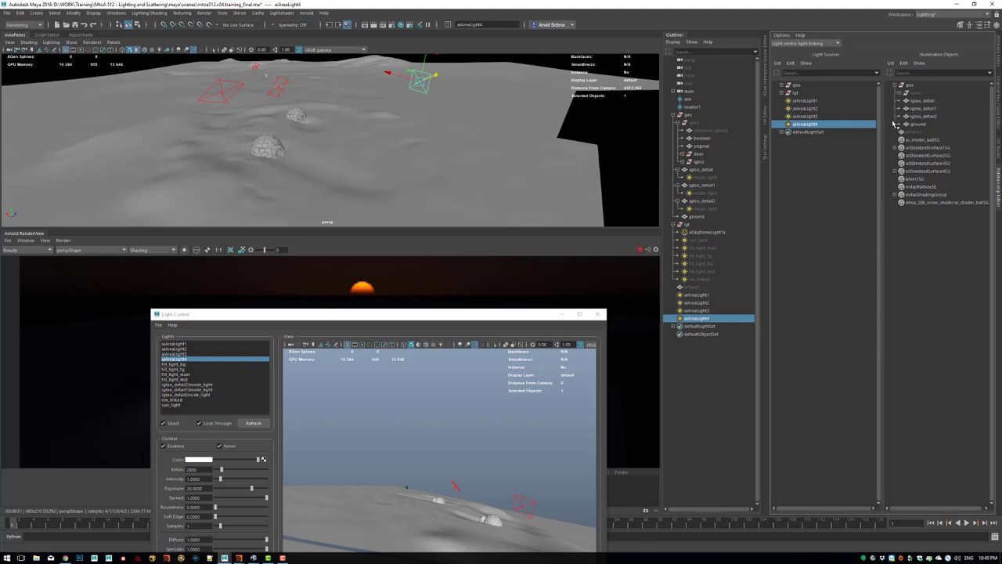
click(937, 102)
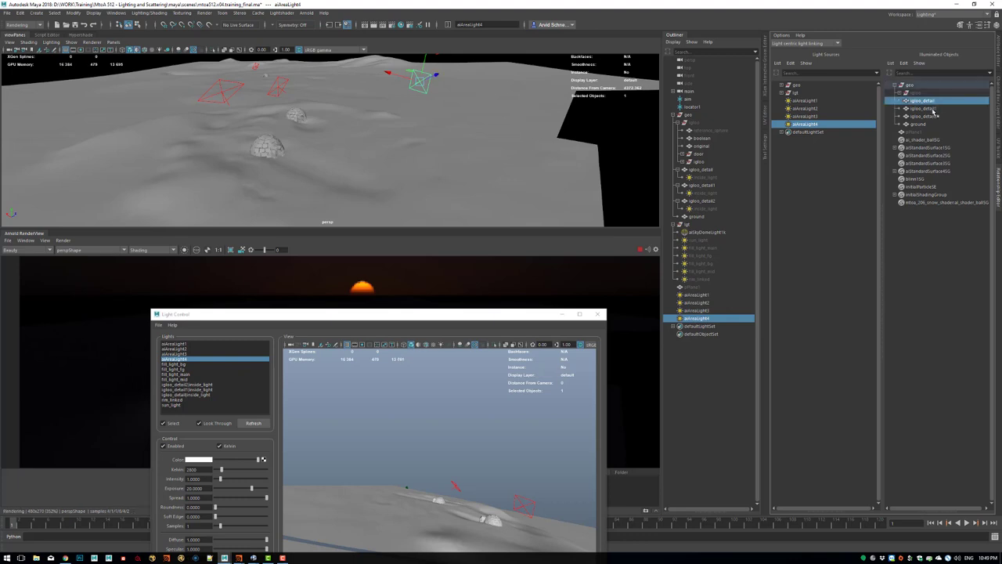
shift+click(938, 108)
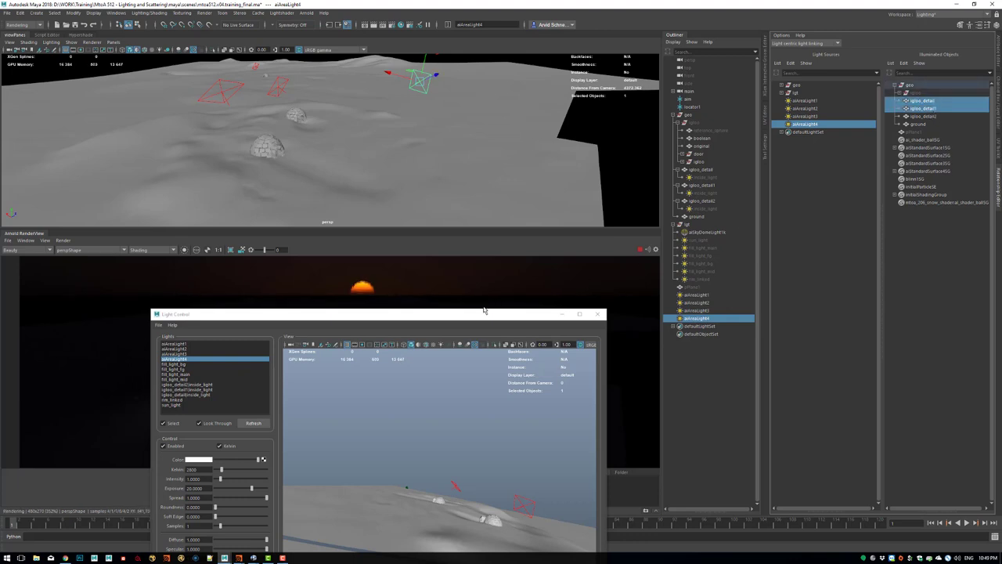
Set the render camera back to mainShape, check the linked light on the igloos and close the Light Control window.
drag(483, 311, 880, 180)
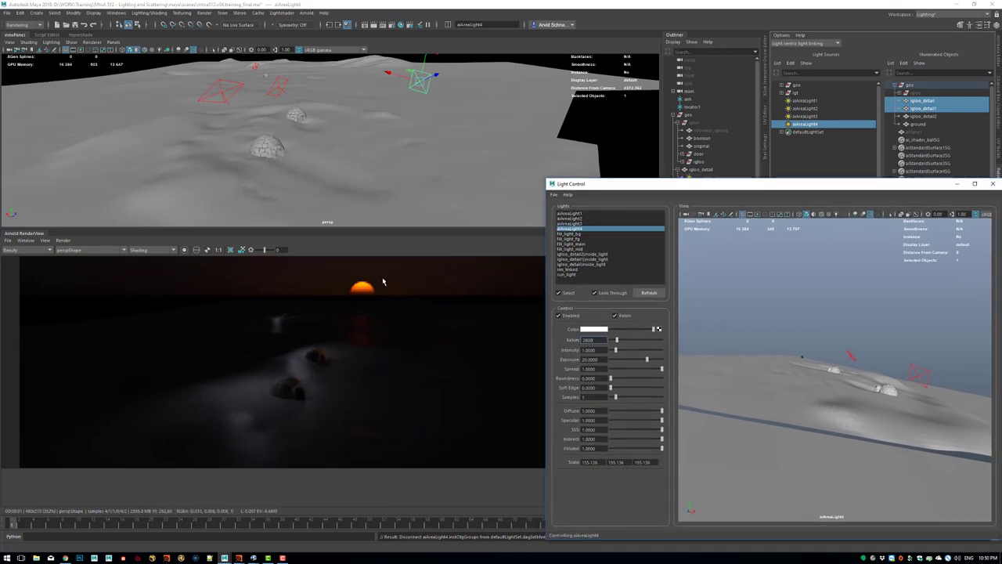
click(63, 240)
click(86, 241)
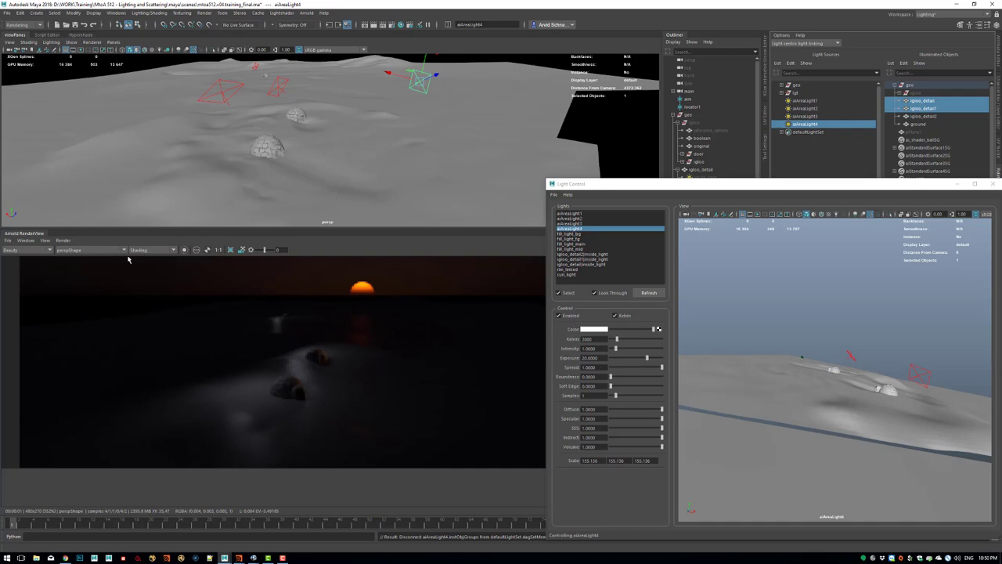
click(84, 252)
click(83, 265)
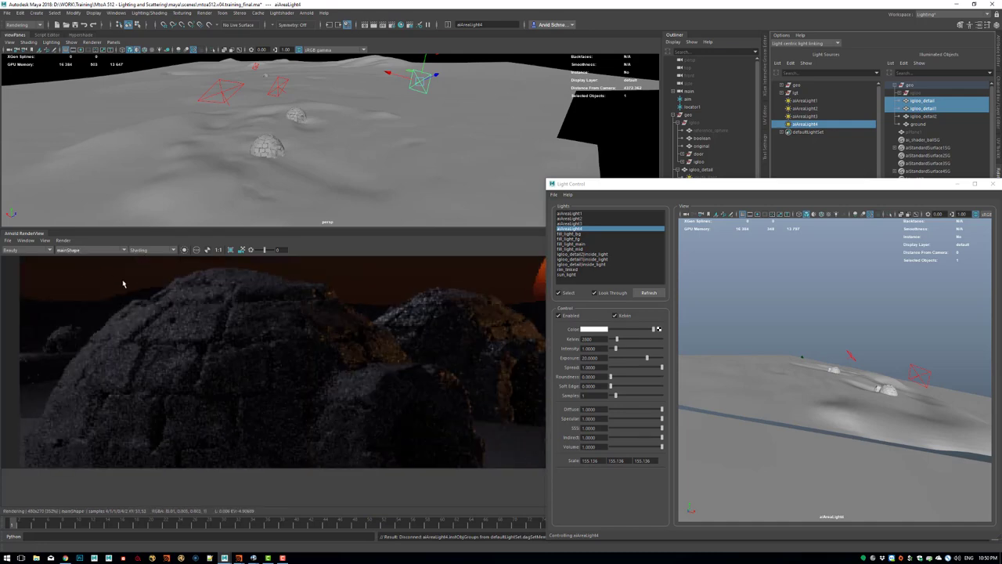
drag(814, 190, 761, 436)
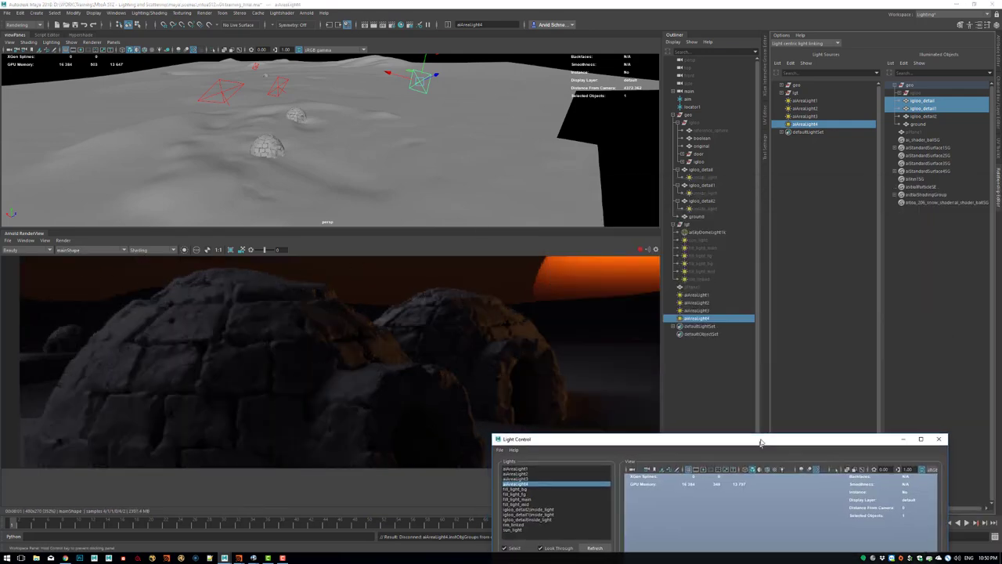
scroll(370, 316, down, 5)
scroll(418, 331, up, 3)
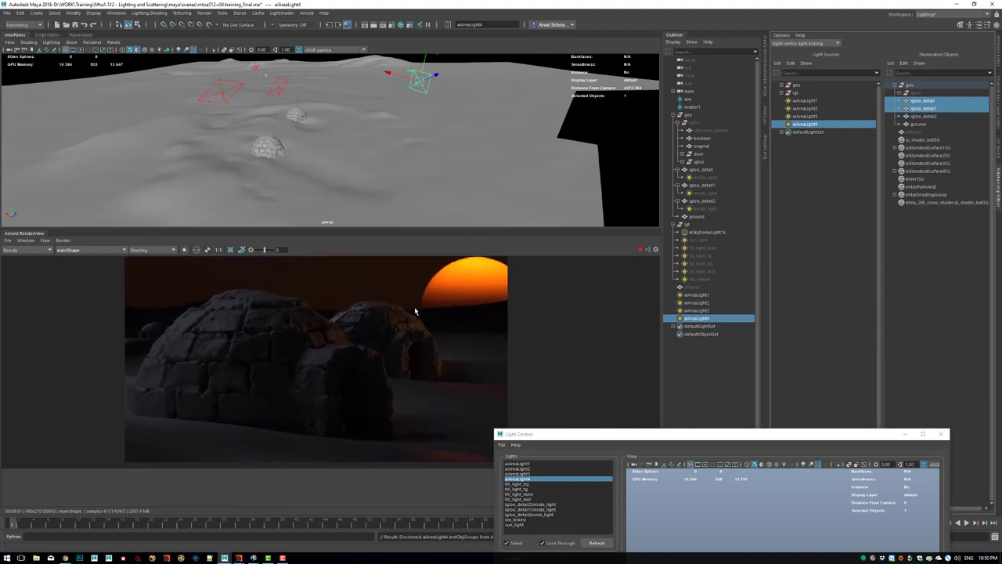
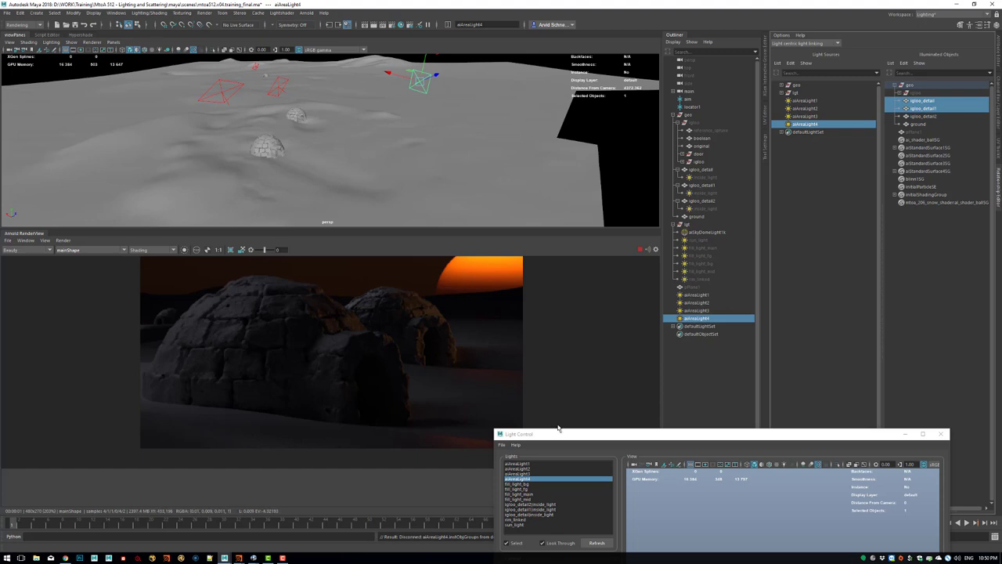
drag(581, 438, 441, 217)
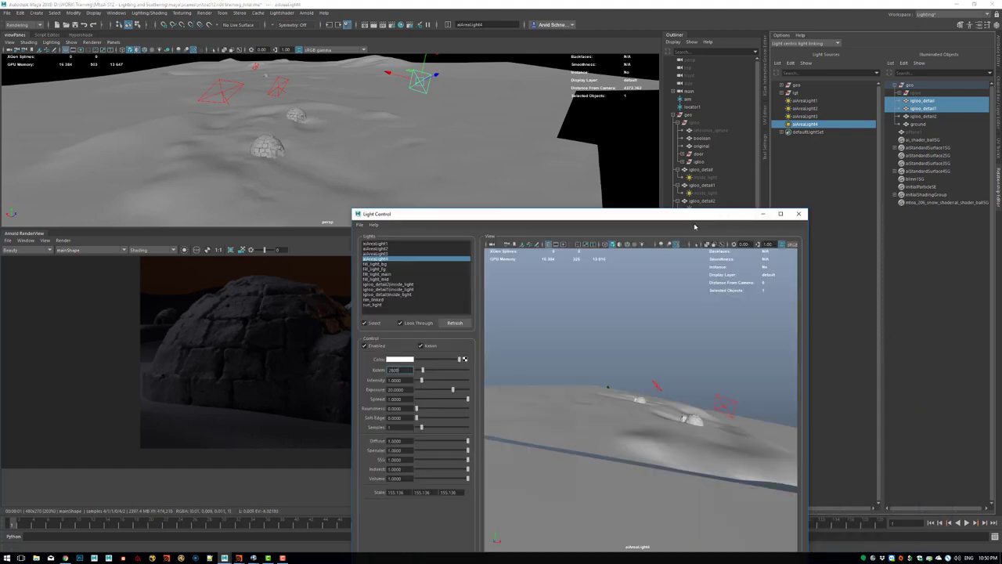
click(798, 213)
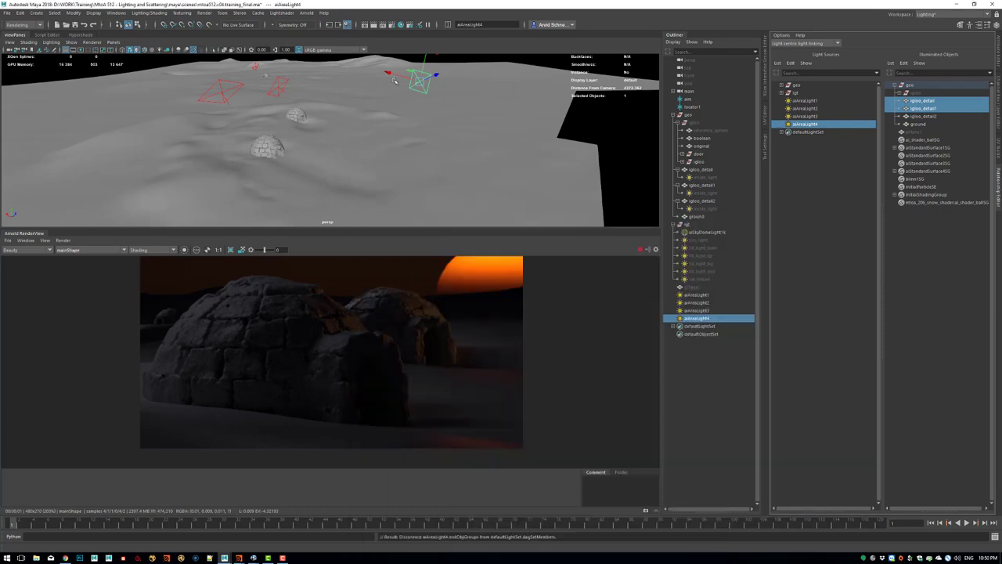
Create another Arnold area light and bring it into close view beside the main igloo.
click(489, 120)
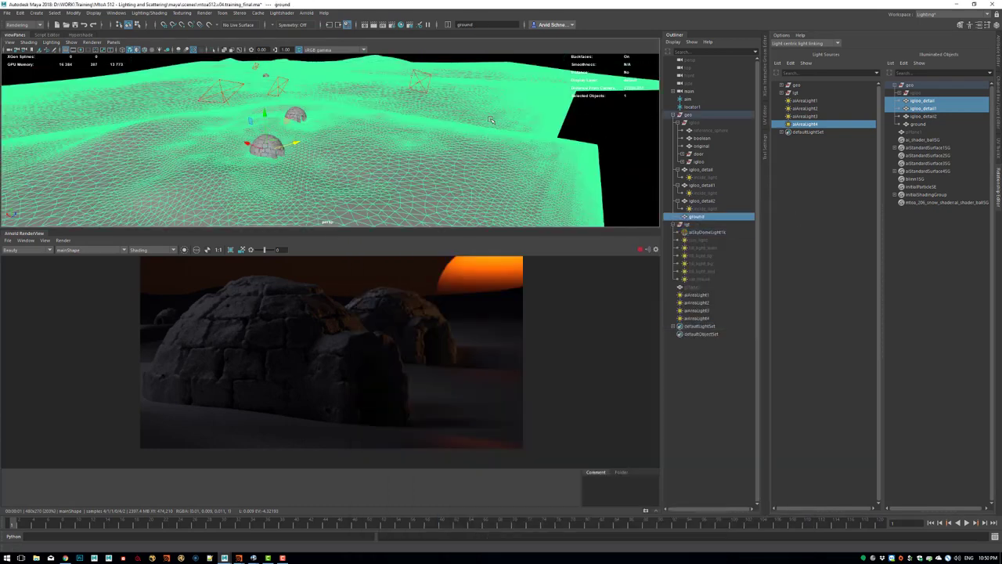
click(306, 14)
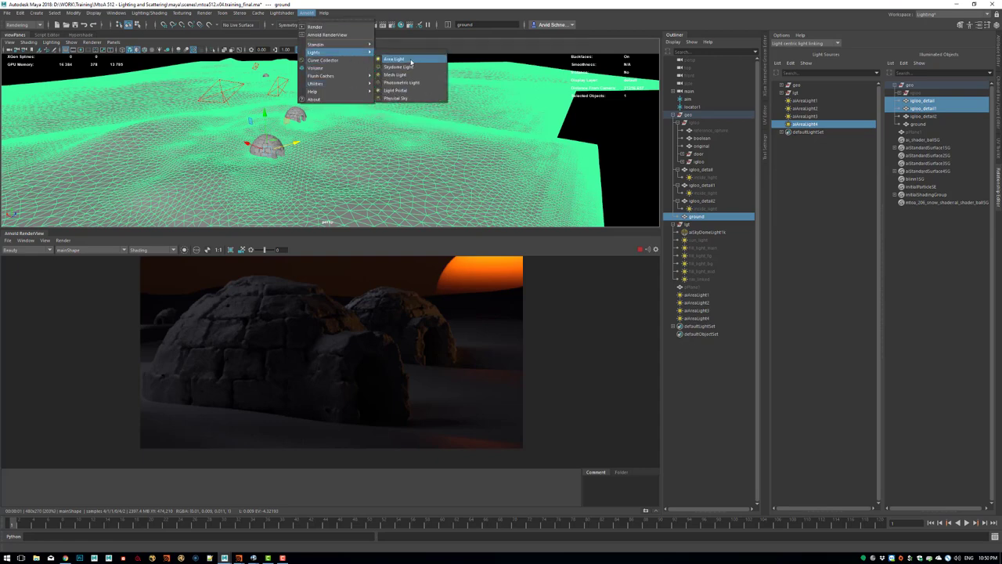
click(407, 62)
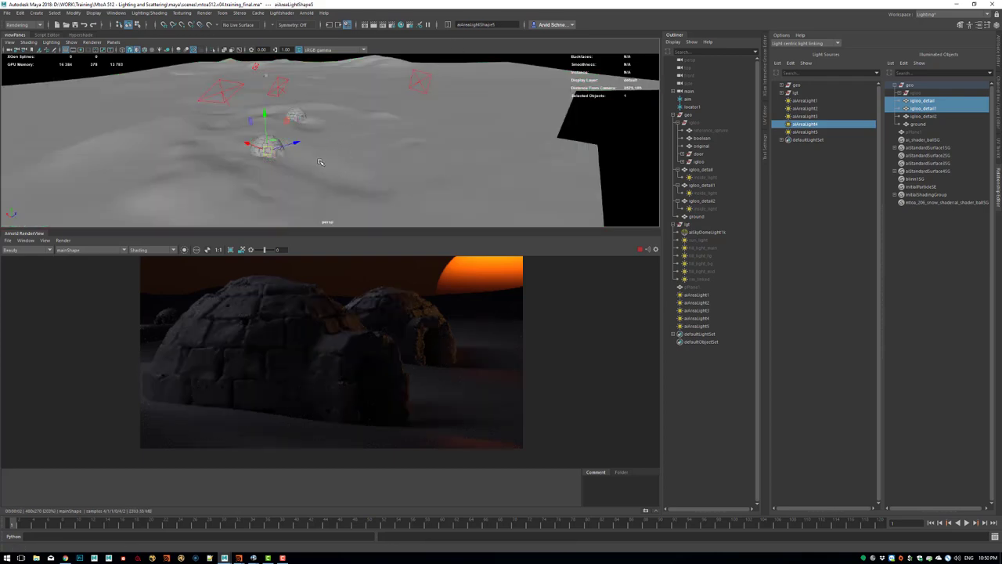
key(f)
scroll(353, 153, up, 1)
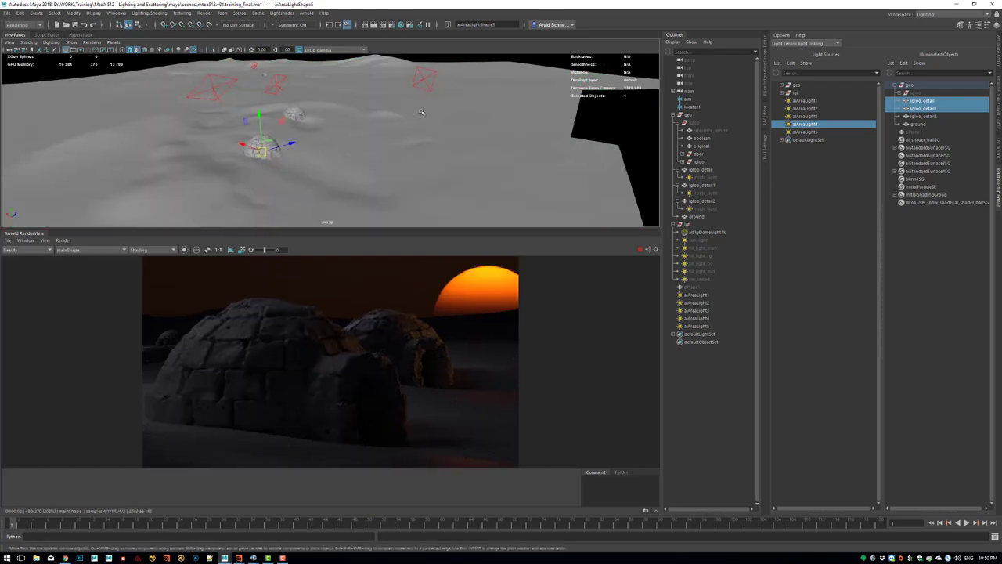
scroll(409, 144, down, 2)
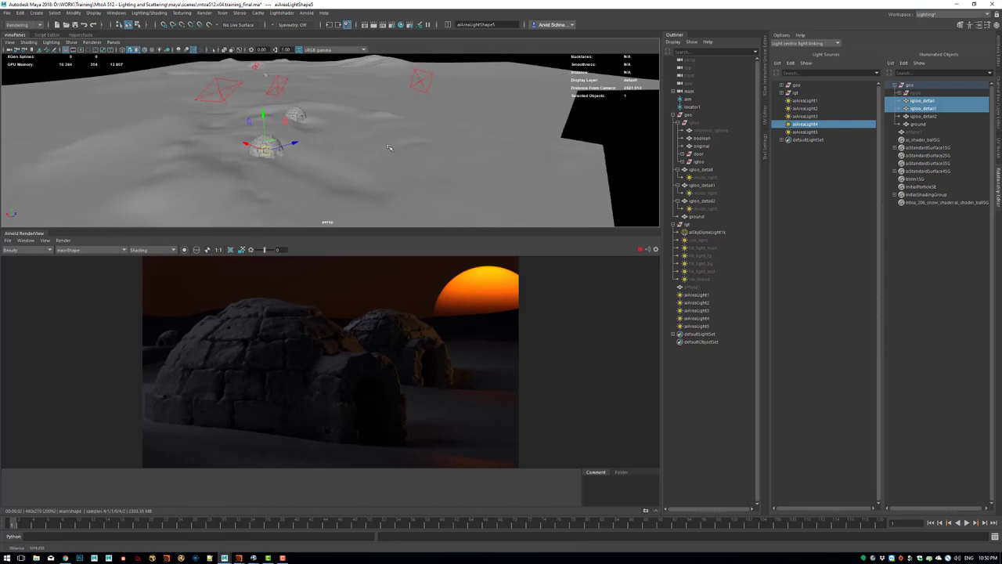
alt+drag(383, 141, 305, 153)
alt+middle_drag(306, 152, 442, 174)
scroll(469, 161, up, 5)
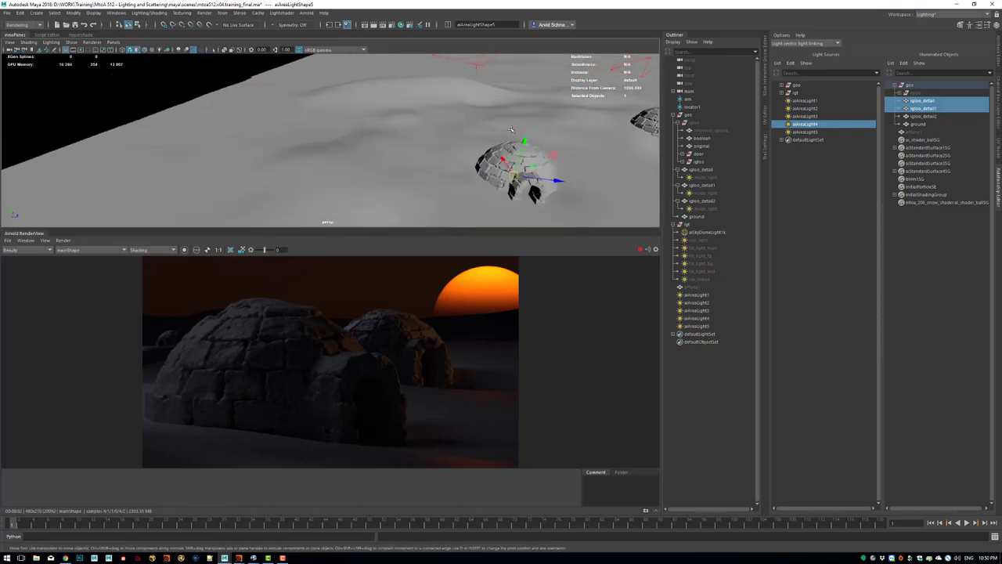
Move aiAreaLight5 through the igloo wall into the igloo's interior and frame it in the viewport.
drag(541, 149, 440, 137)
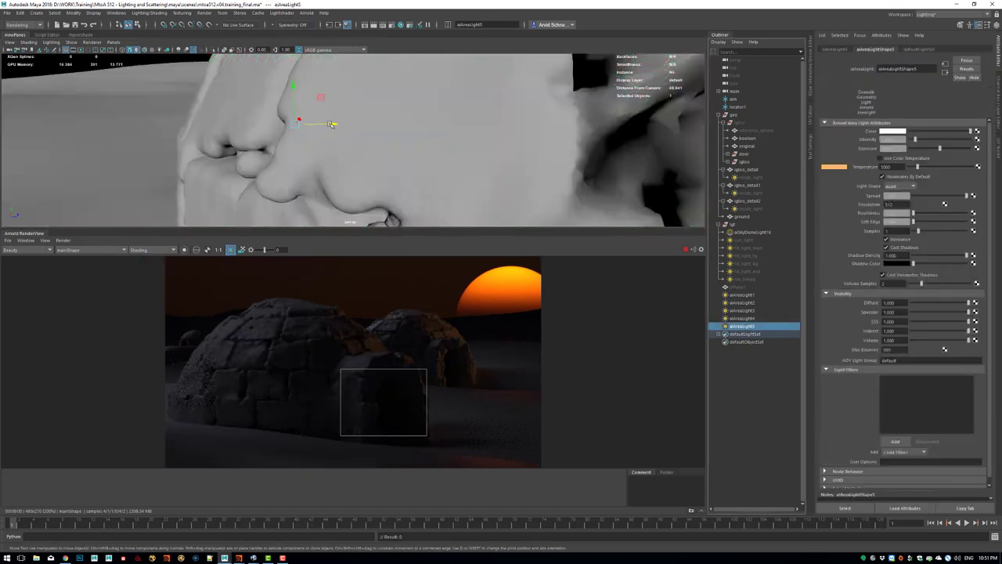
drag(345, 125, 625, 119)
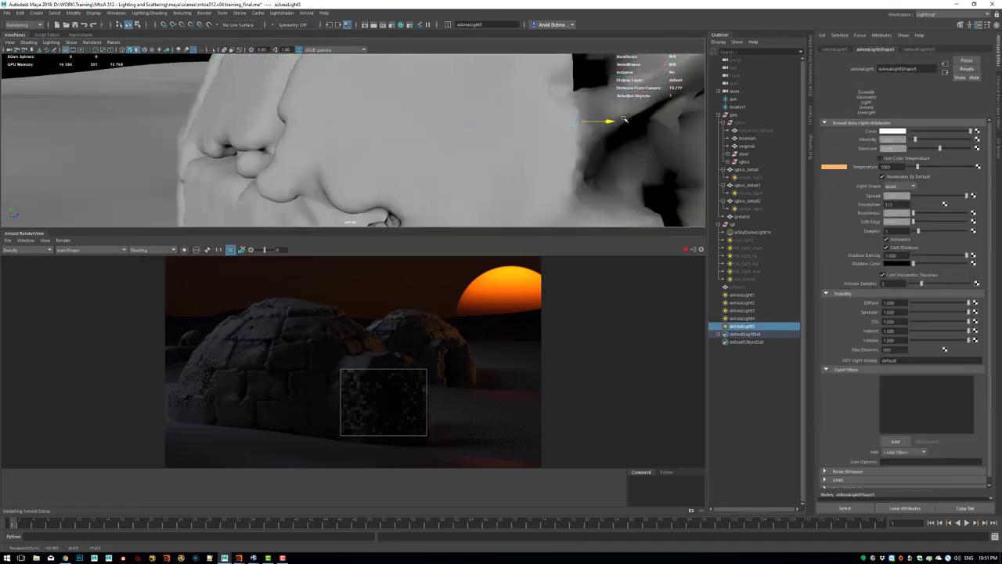
key(f)
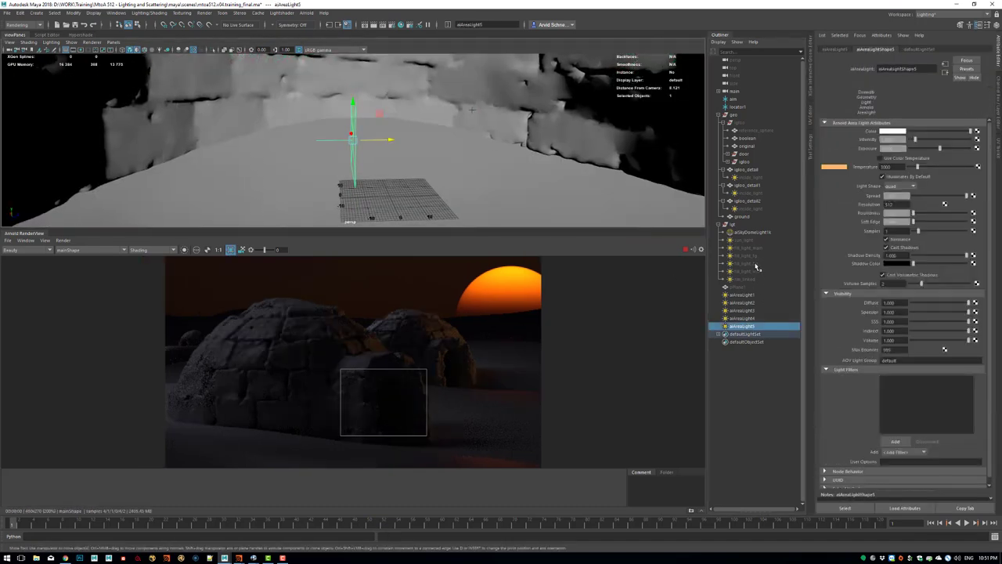
Rotate aiAreaLight5 to lie horizontally inside the igloo and scale it up uniformly to about 24.7.
alt+right_drag(406, 112, 314, 133)
alt+middle_drag(313, 134, 227, 103)
alt+right_drag(227, 104, 205, 113)
alt+drag(206, 114, 413, 123)
key(e)
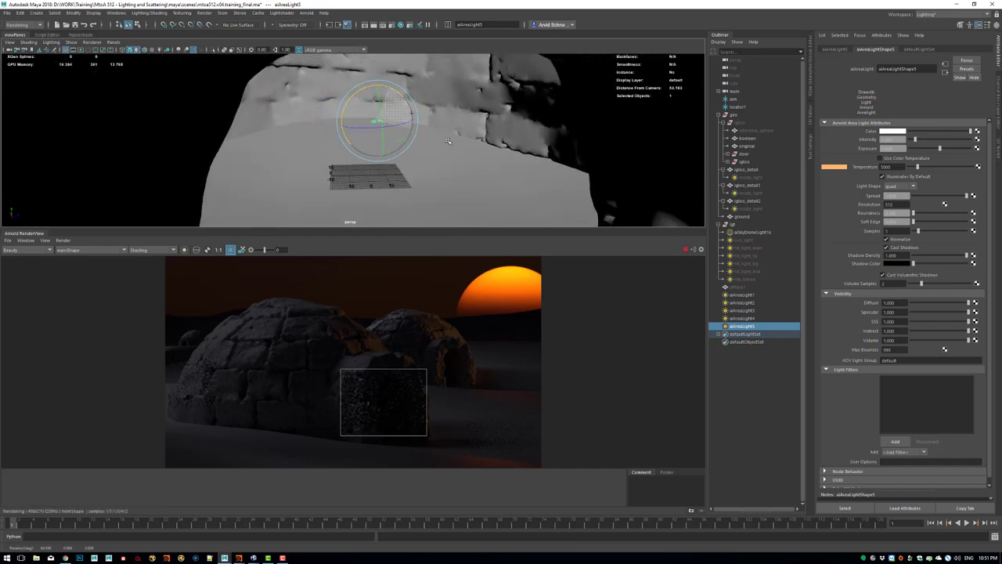
alt+drag(448, 141, 461, 104)
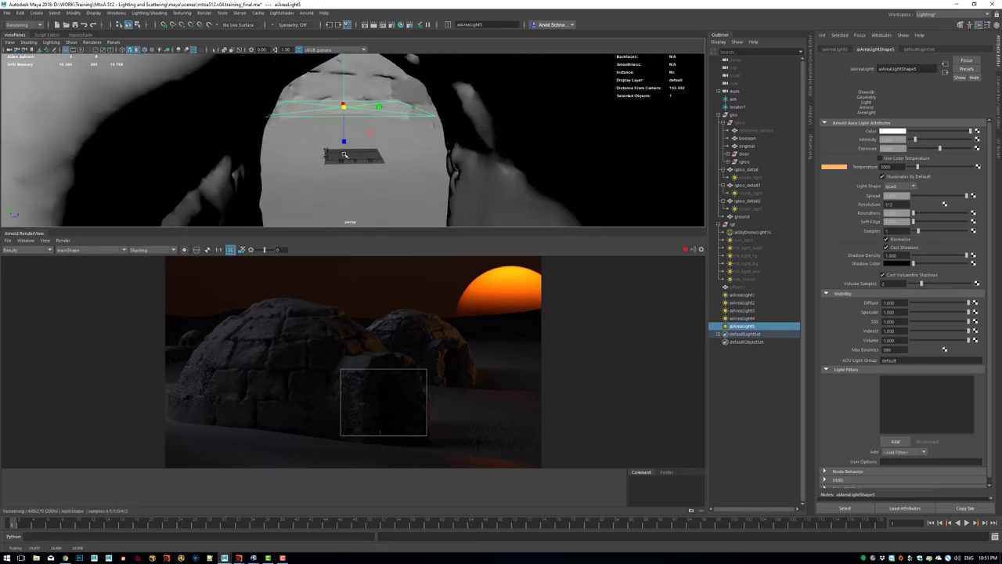
alt+right_drag(460, 105, 408, 108)
alt+drag(407, 108, 360, 141)
Show the scene in wireframe and adjust aiAreaLight5's placement inside the igloo.
key(4)
alt+right_drag(337, 117, 289, 114)
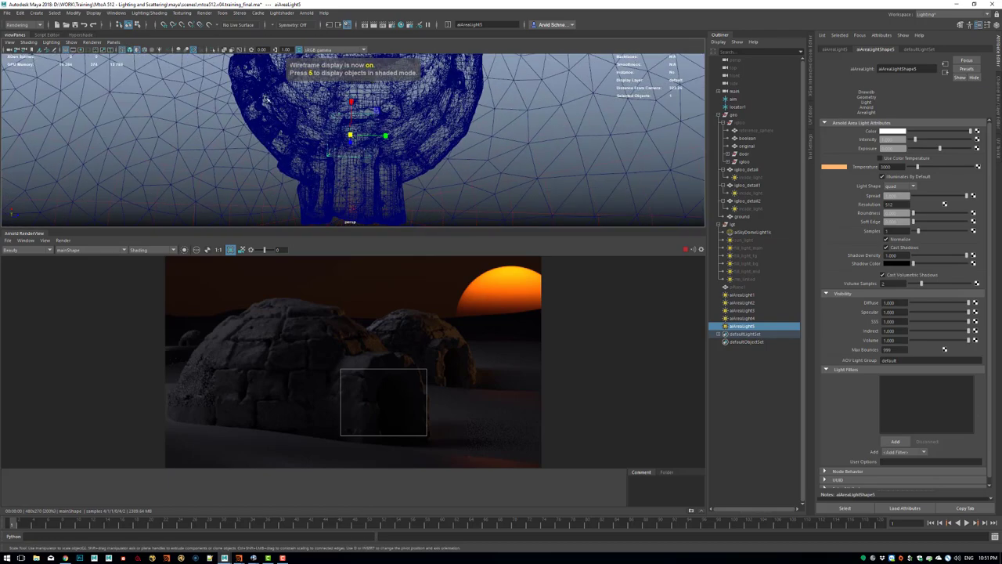
alt+middle_drag(289, 114, 301, 168)
alt+drag(301, 168, 312, 188)
drag(390, 159, 369, 126)
Adjust aiAreaLight5's rotation inside the igloo and return the viewport to shaded display.
key(e)
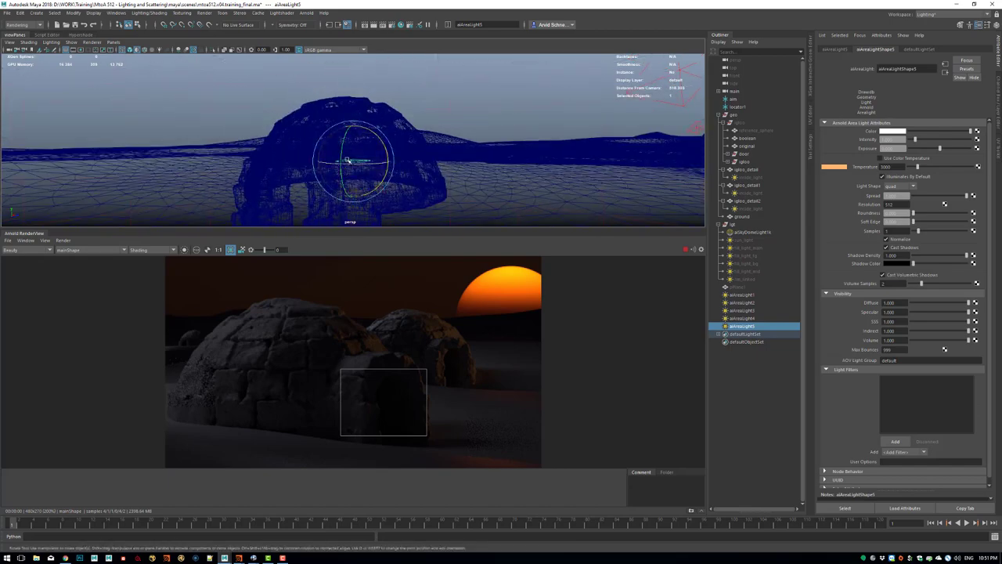
mouse_move(347, 160)
alt+mouse_down()
mouse_move(341, 151)
mouse_move(357, 150)
alt+mouse_up()
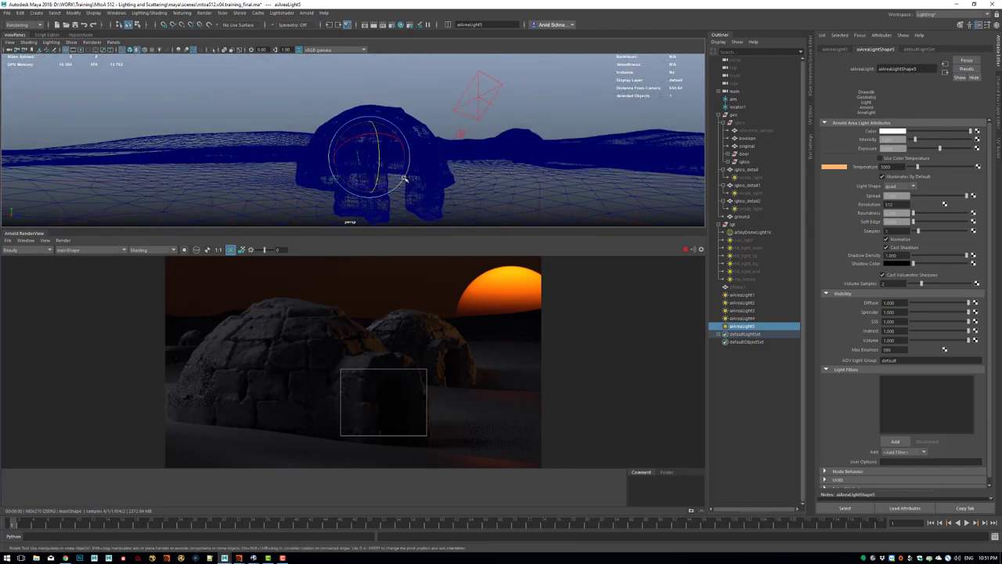
key(f)
key(5)
mouse_move(426, 162)
alt+mouse_down()
mouse_move(327, 151)
mouse_move(499, 114)
mouse_move(453, 140)
mouse_move(371, 141)
alt+mouse_up()
scroll(372, 141, down, 10)
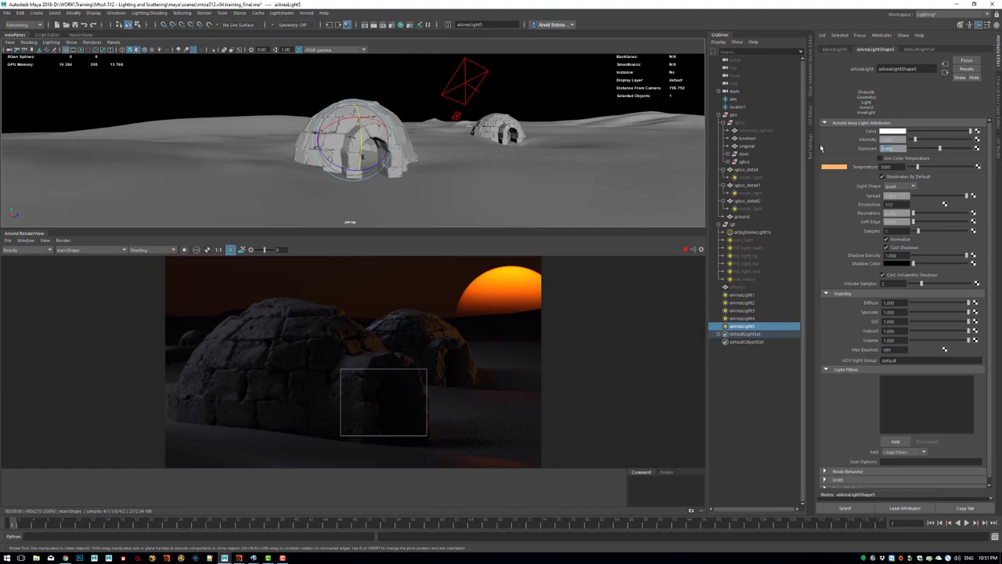
Set aiAreaLight5's exposure to 15 and redraw the render crop region around the whole main igloo.
text(5)
key(Return)
key(Return)
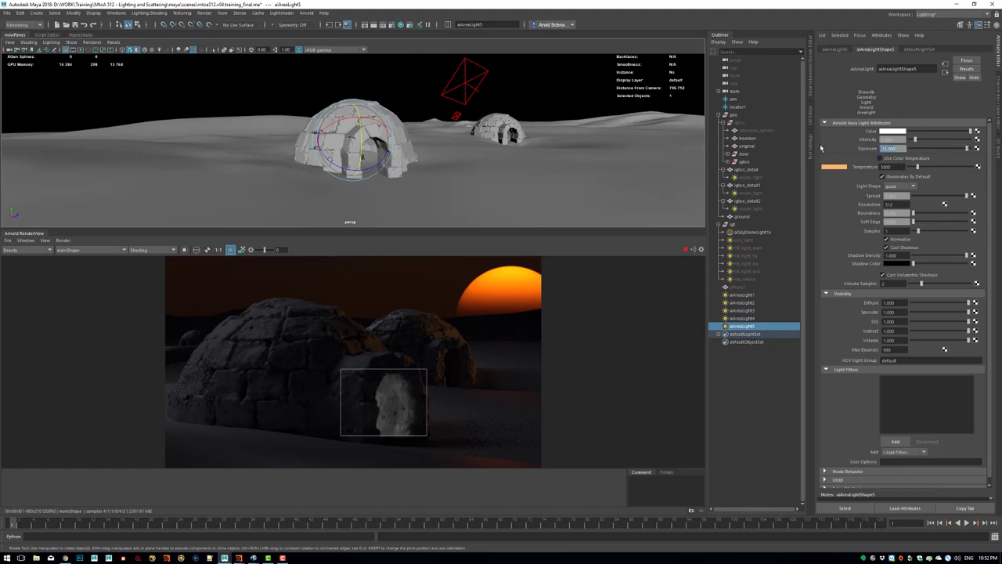
click(302, 386)
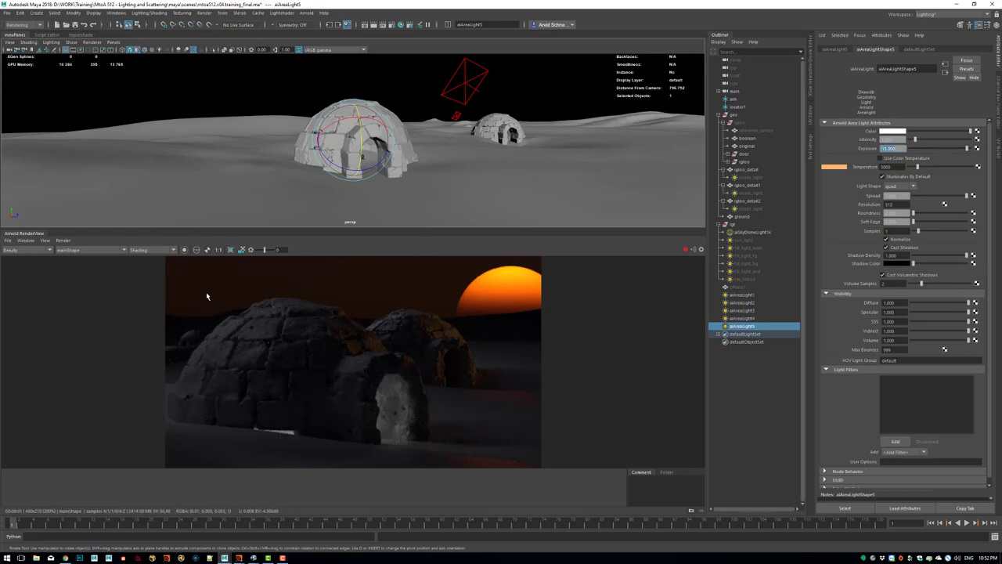
drag(206, 296, 463, 460)
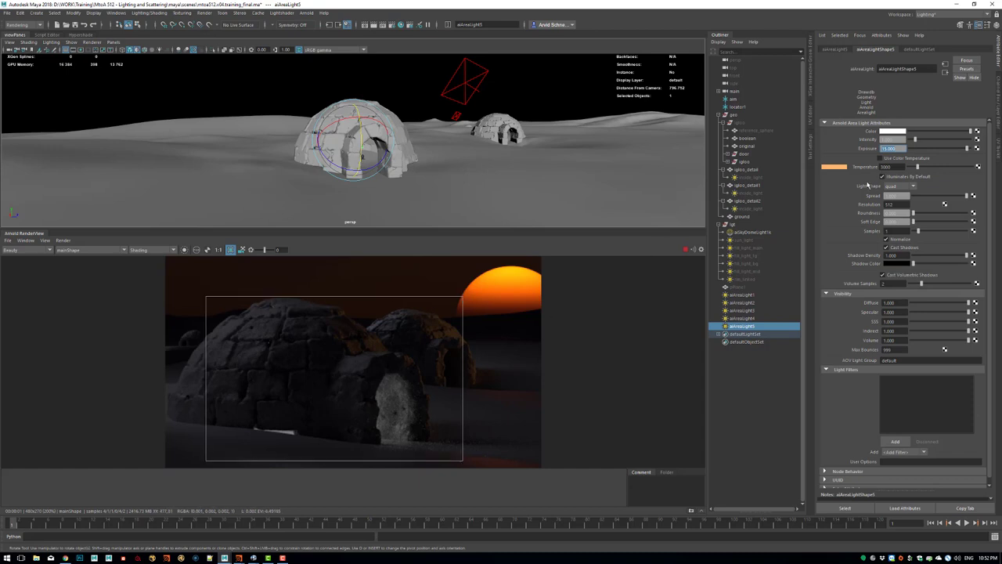
Raise aiAreaLight5's exposure to 16 and finally to 17.
text(16)
key(Return)
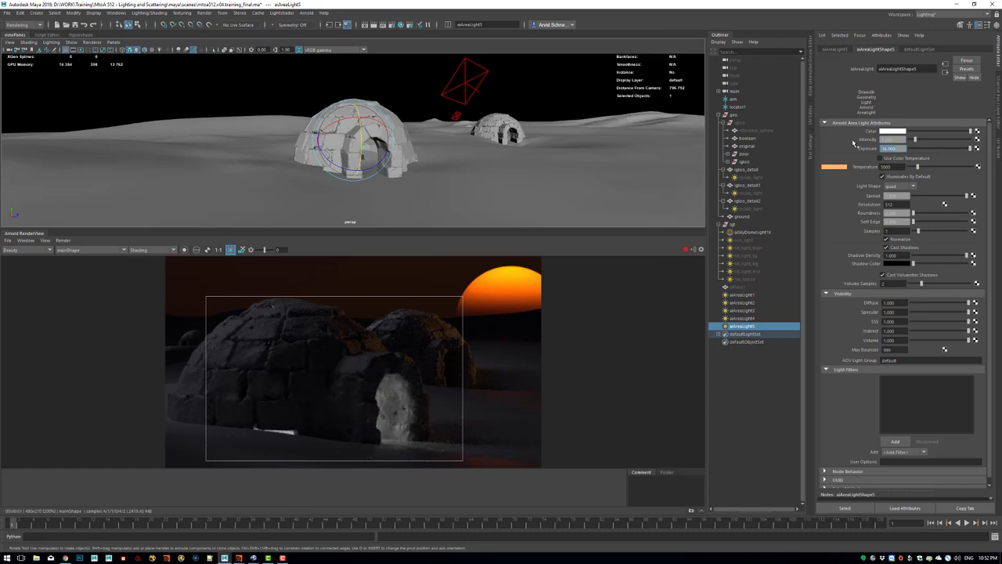
text(17)
key(Return)
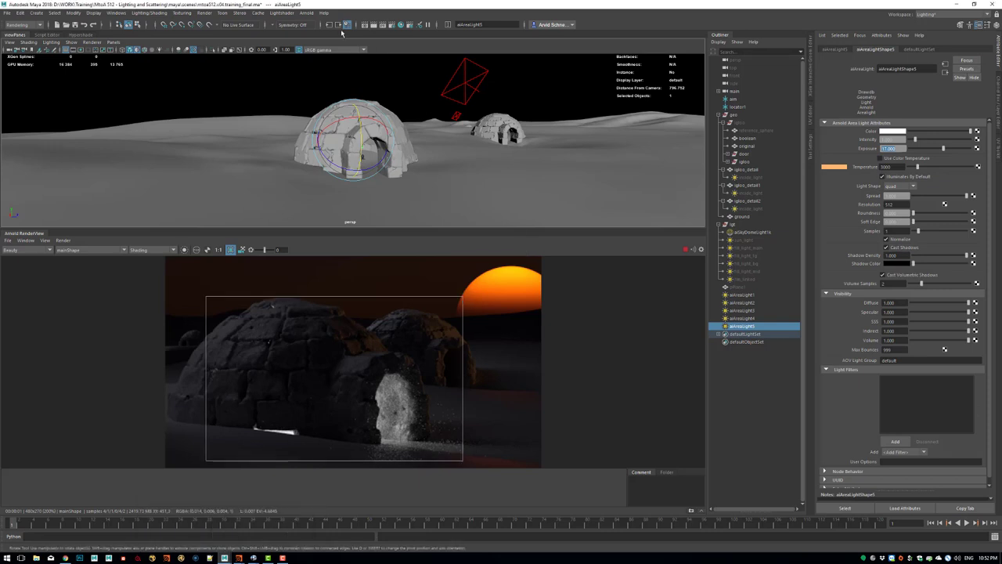
Open the Light Control tool, select aiAreaLight5 in its light list and enable Kelvin colour temperature.
click(286, 13)
click(305, 49)
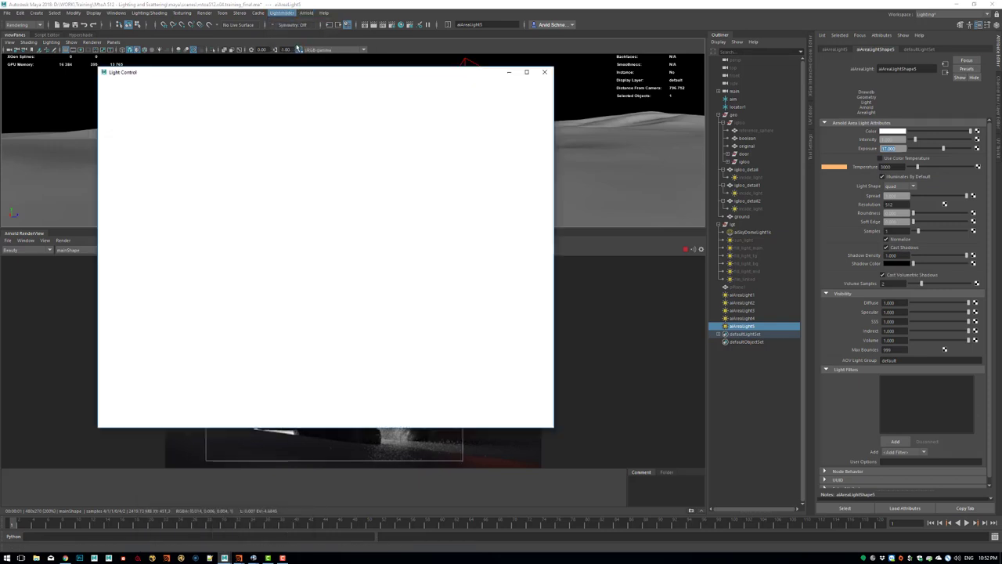
drag(265, 76, 647, 207)
click(515, 253)
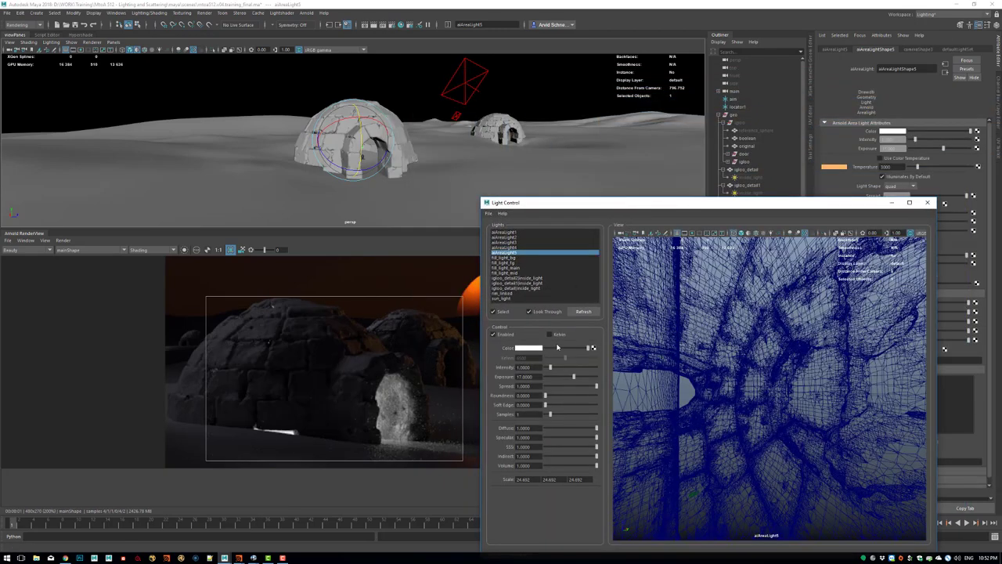
click(550, 334)
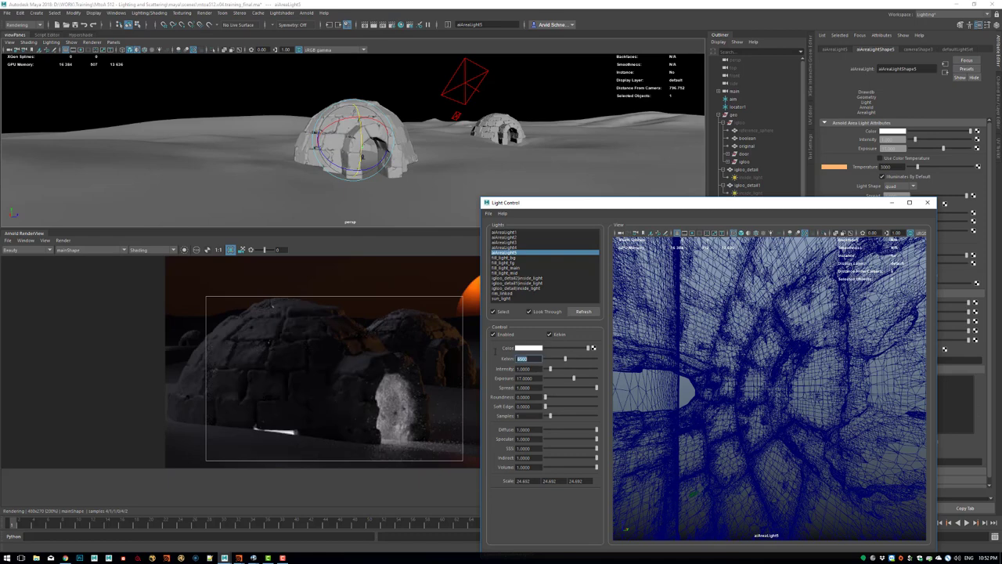
Try 4500 and 3500 Kelvin for aiAreaLight5, settle on 3000 Kelvin and close Light Control.
text(4500)
key(Return)
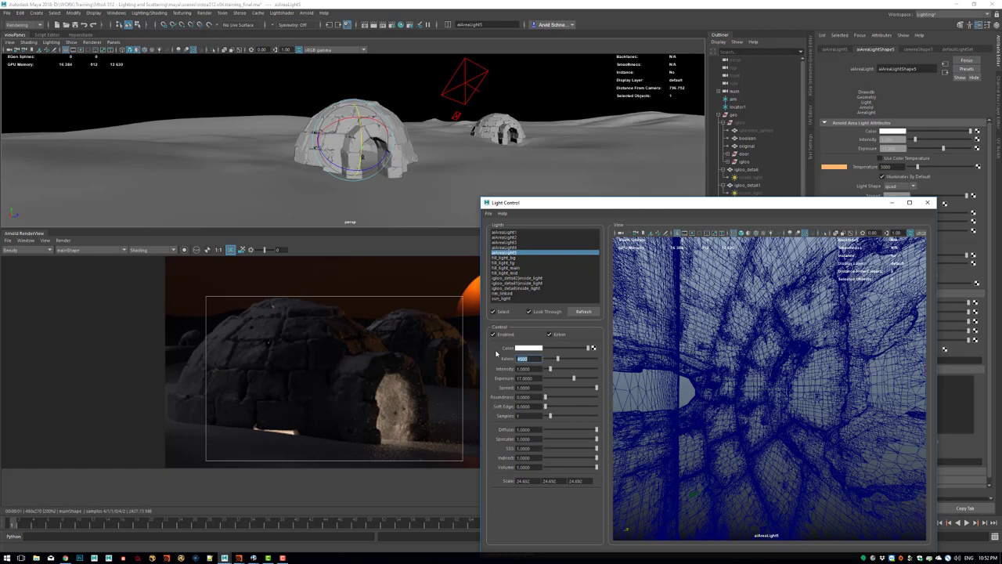
text(3)
key(Return)
text(3500)
key(Return)
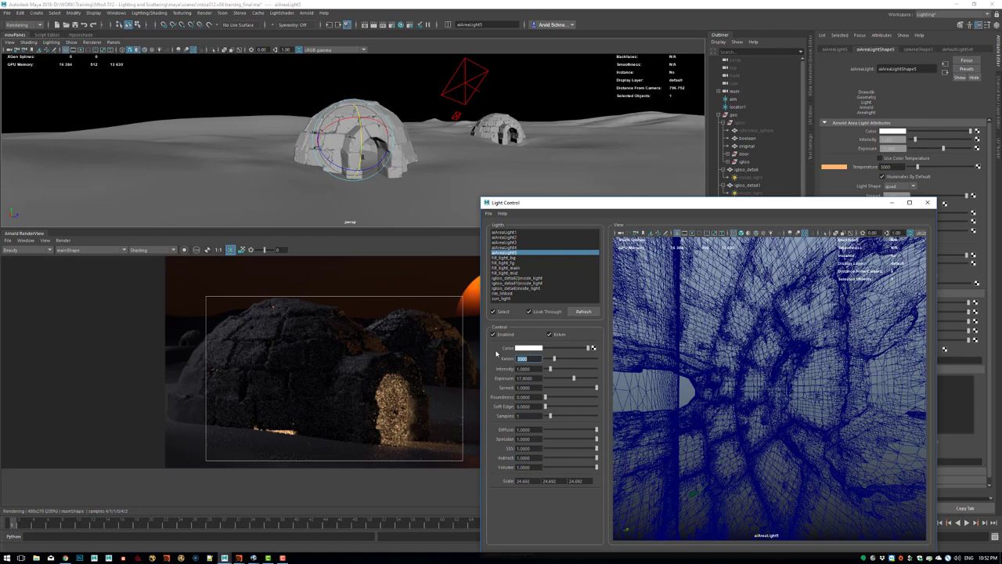
text(3)
key(Return)
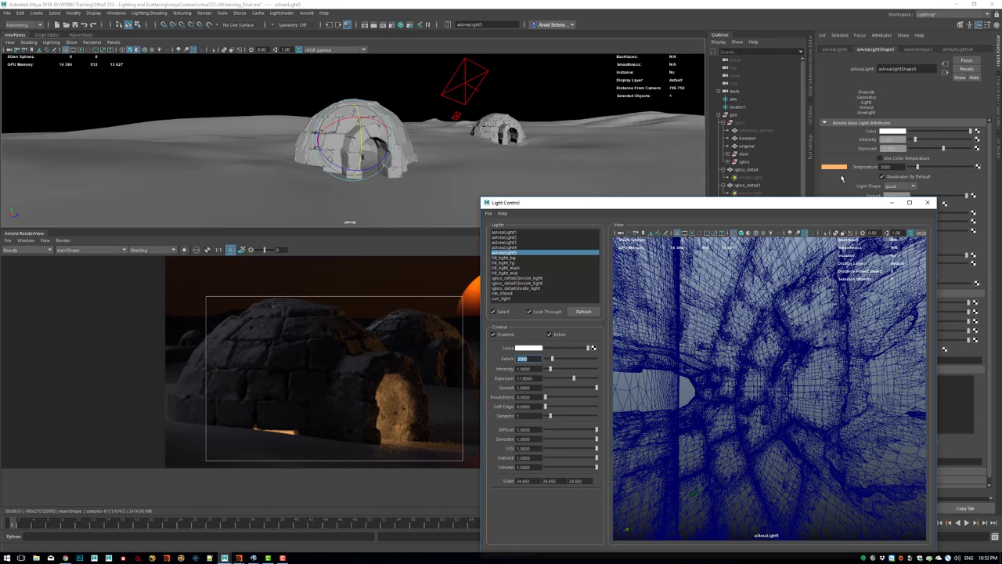
click(927, 202)
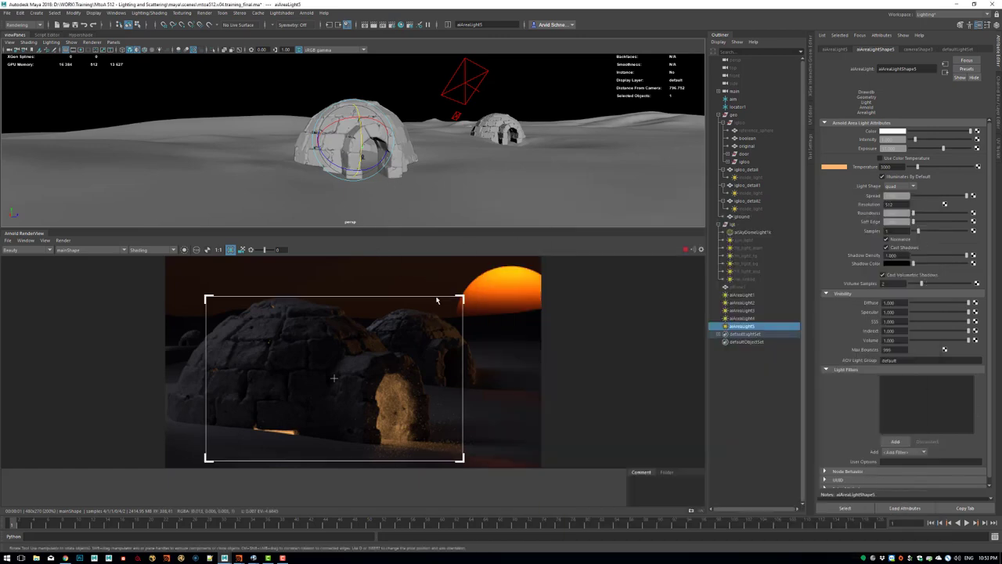
Save the scene and hide aiAreaLight5.
click(756, 329)
key(ctrl+s)
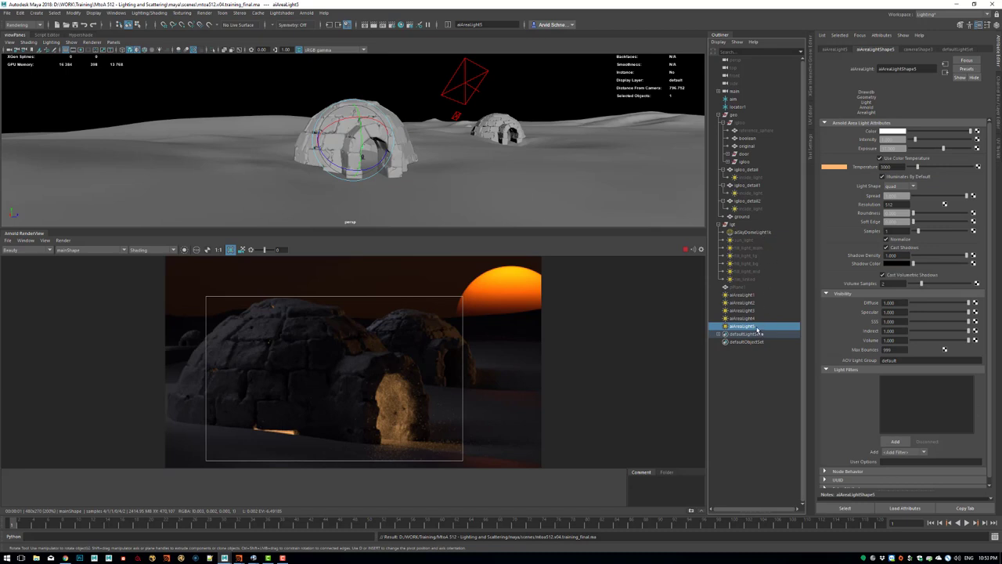
key(ctrl+h)
Unhide the inside_light under each of igloo_detail, igloo_detail1 and igloo_detail2.
click(758, 209)
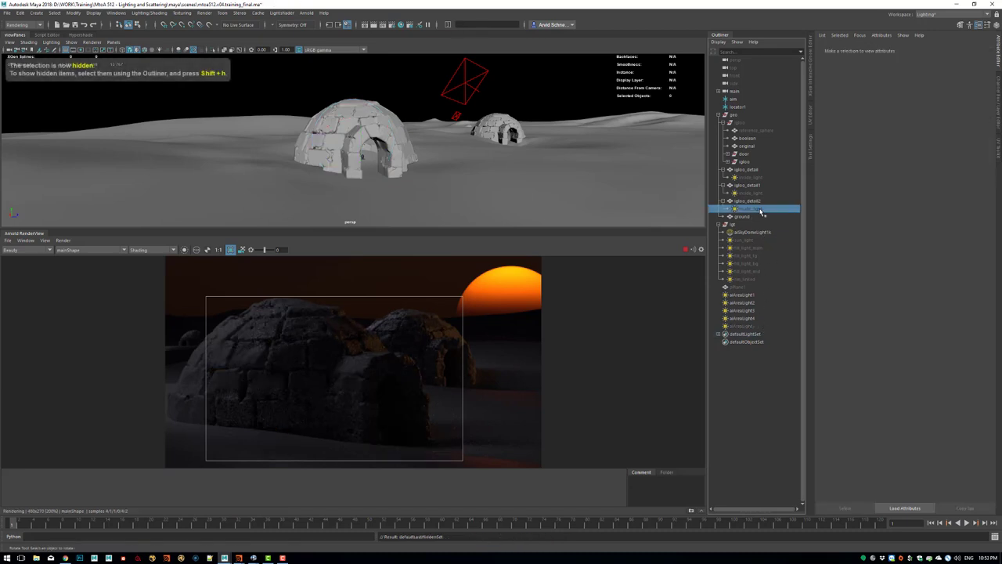
click(761, 178)
key(shift+h)
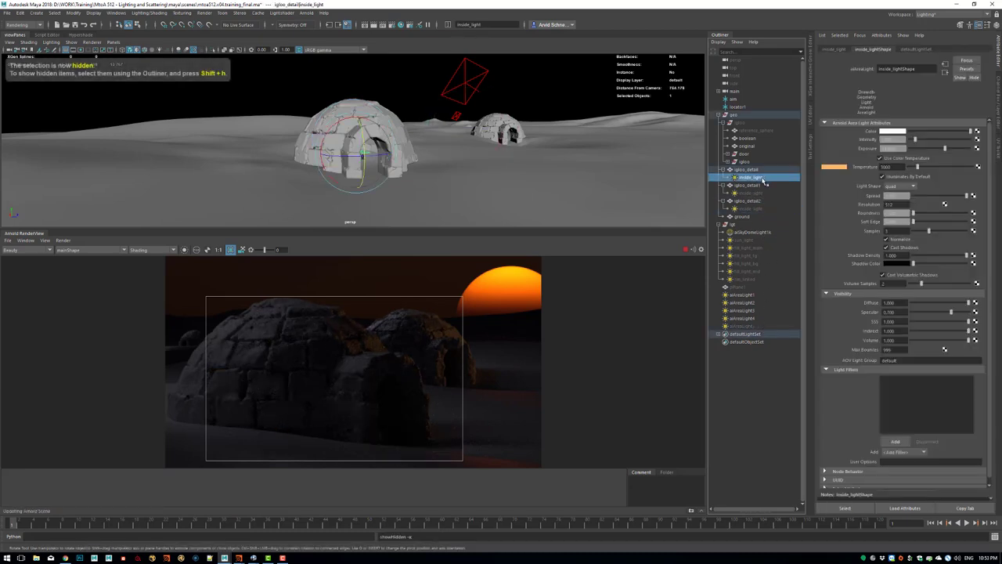
click(766, 193)
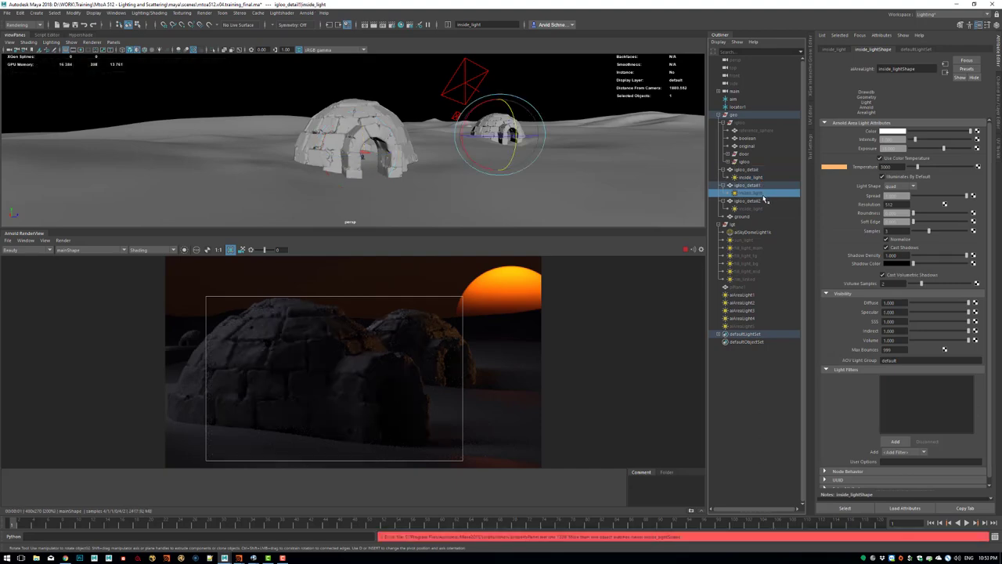
key(shift+h)
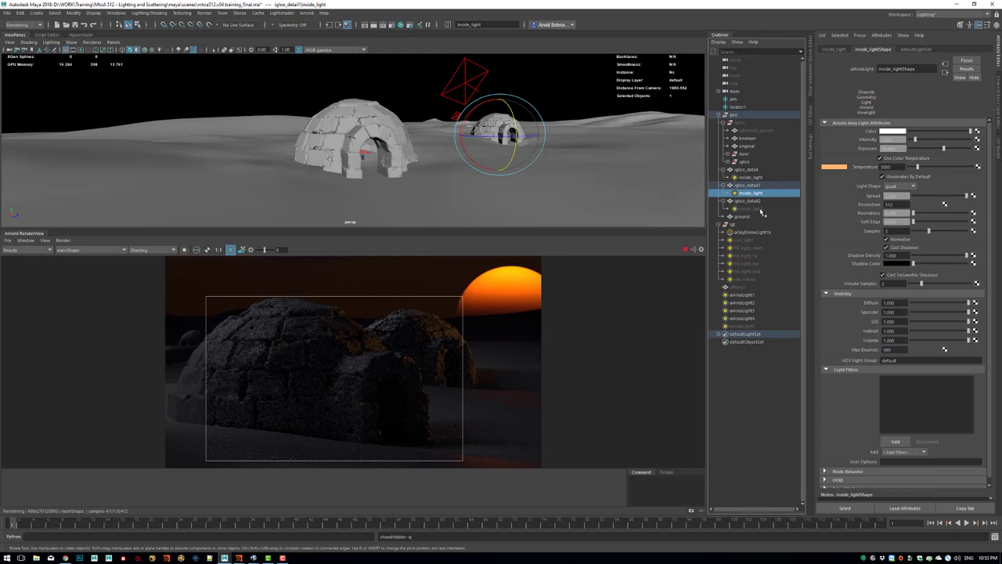
click(762, 209)
key(shift+h)
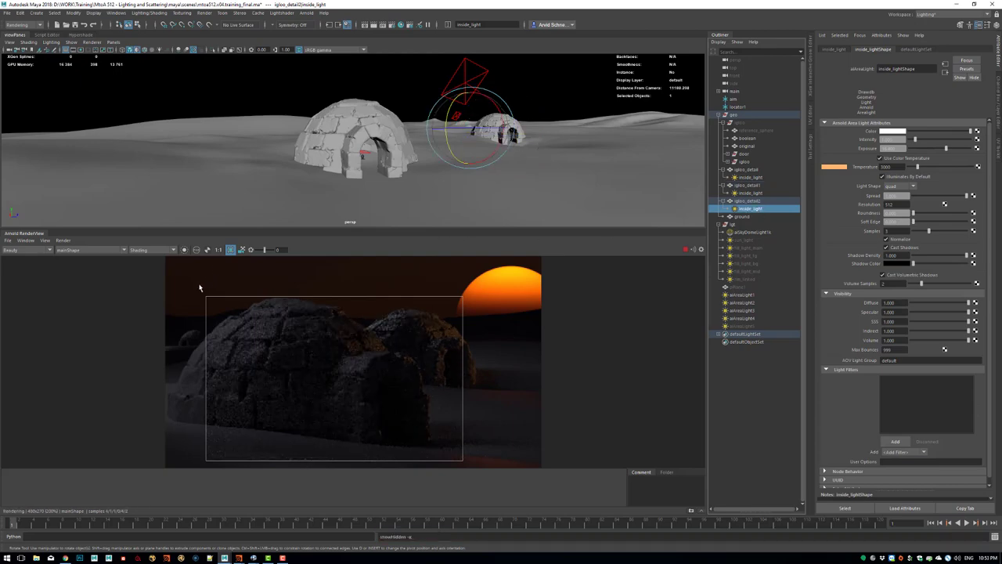
Run Update Full Scene in the Arnold RenderView, re-render the areas around the igloos and clear the crop region.
click(63, 240)
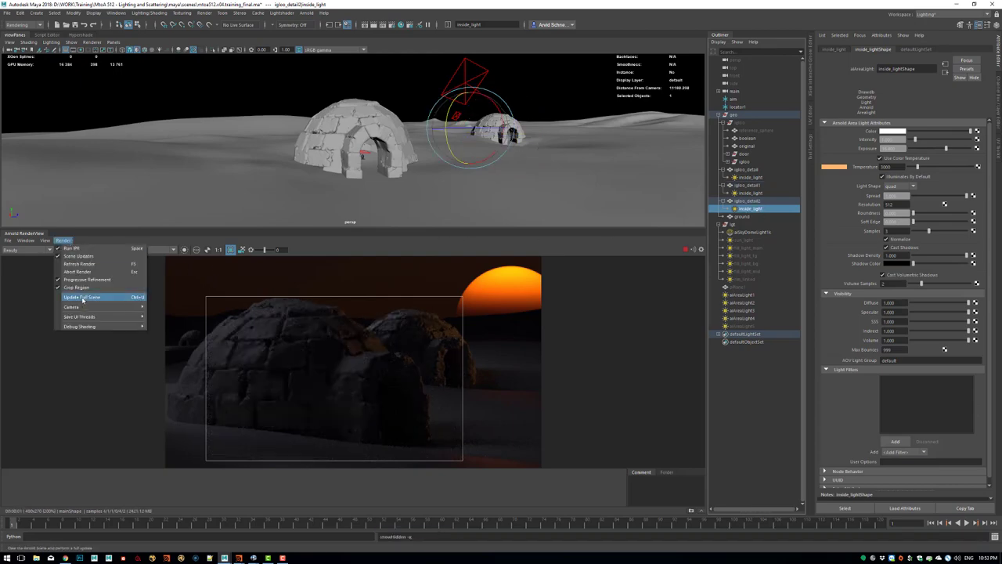
click(94, 301)
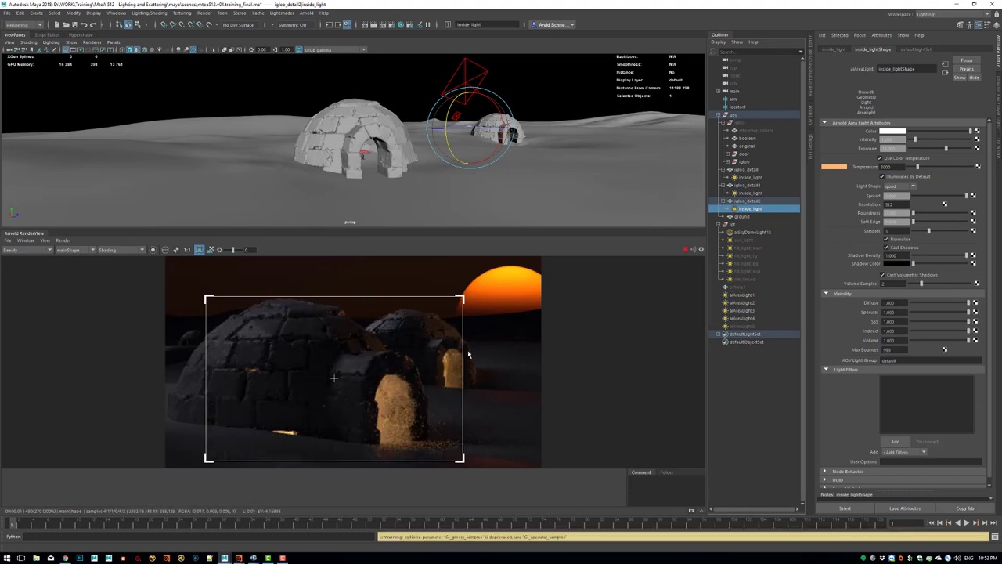
drag(510, 313, 381, 415)
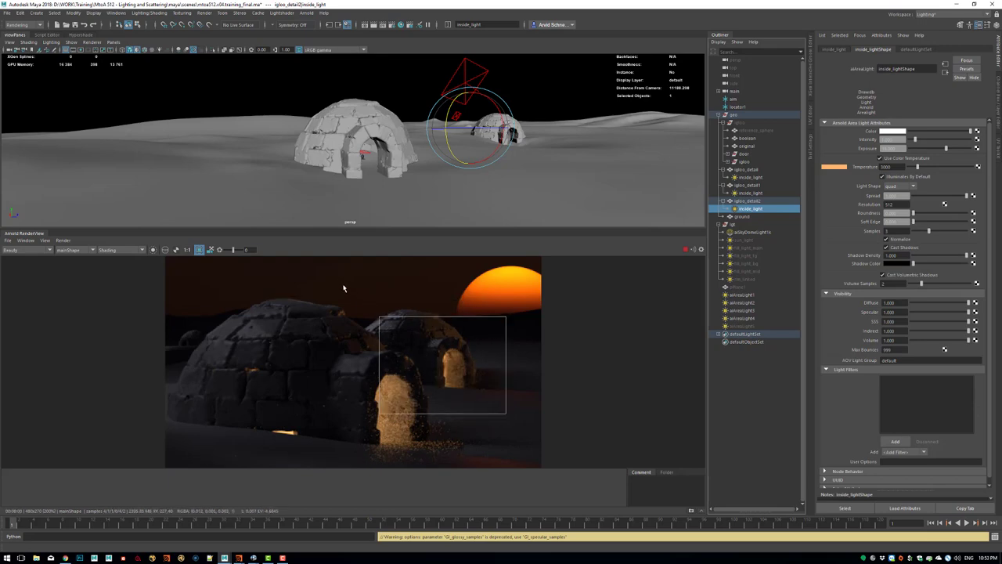
drag(342, 290, 491, 410)
drag(112, 293, 246, 415)
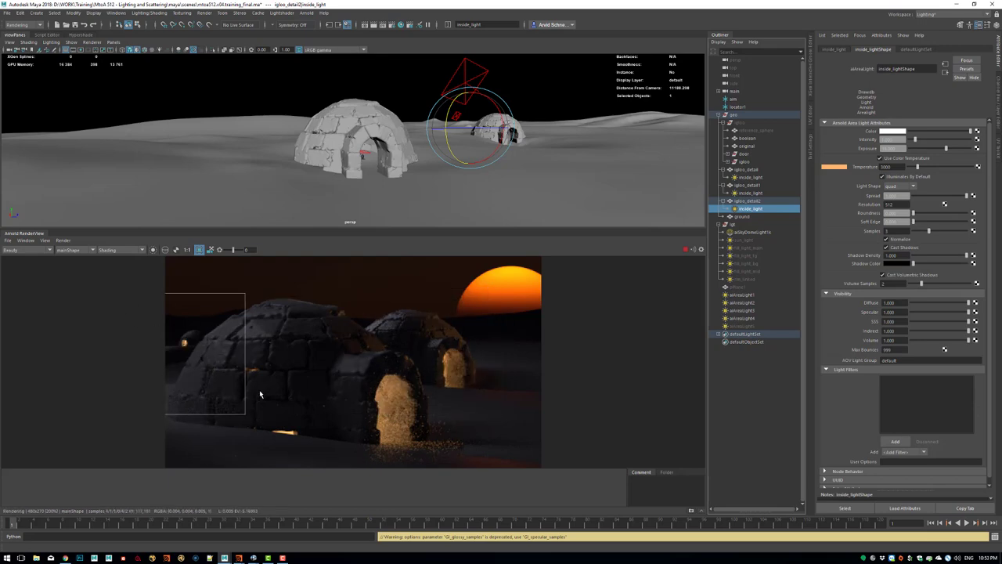
click(354, 385)
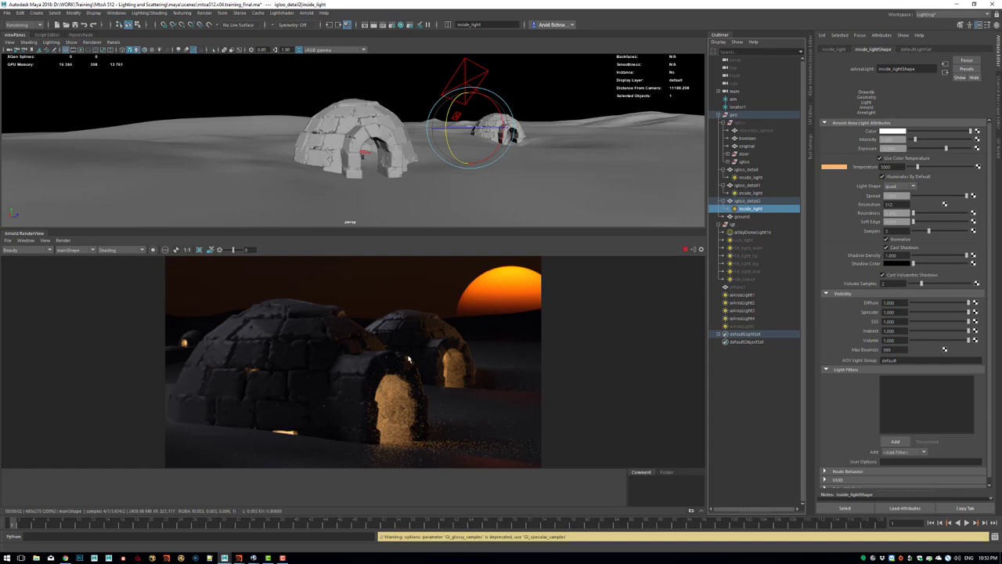
Switch to the RV viewer to examine final_render.exr, minimize it and enlarge the Arnold RenderView in Maya.
click(254, 558)
click(304, 525)
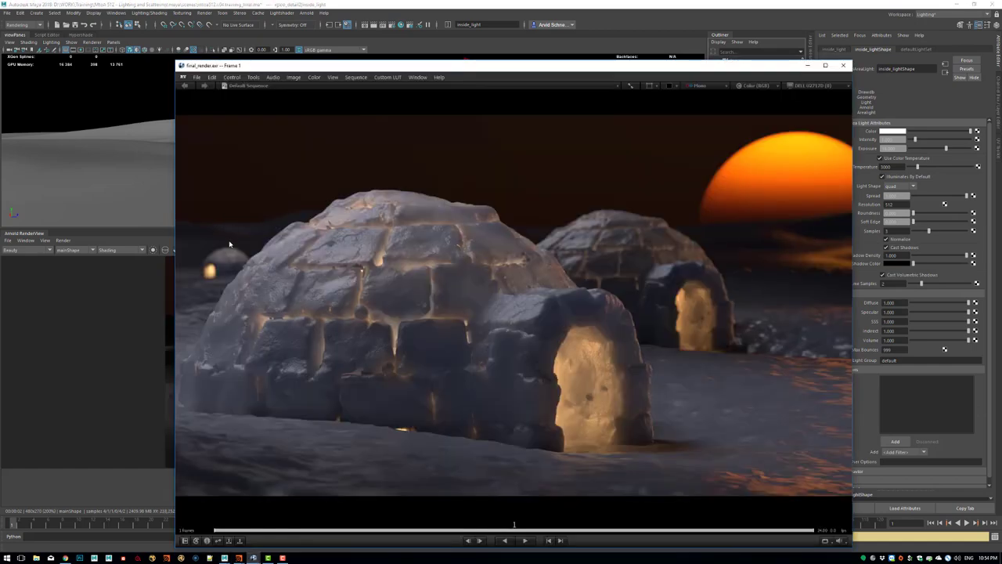
click(807, 65)
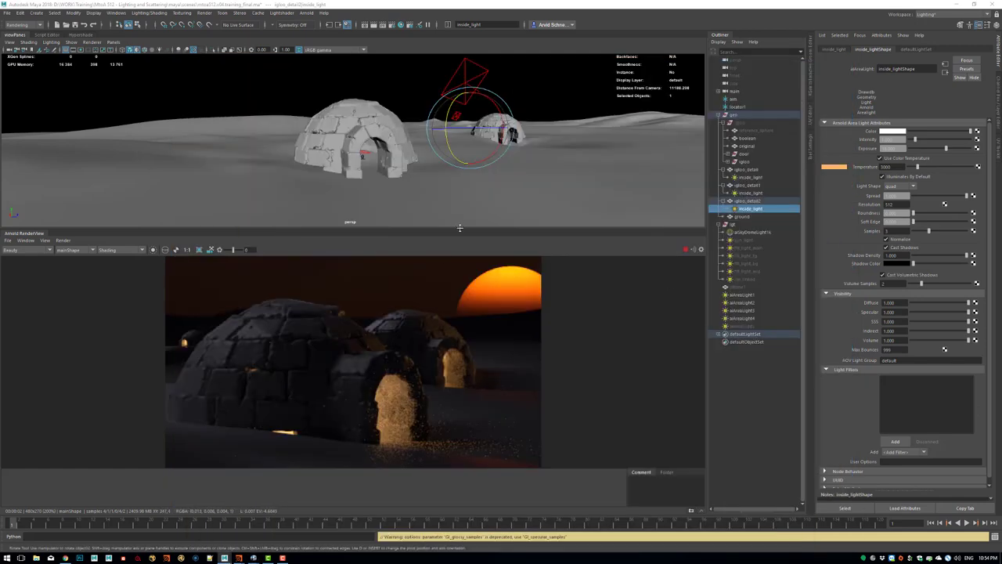
drag(459, 227, 501, 192)
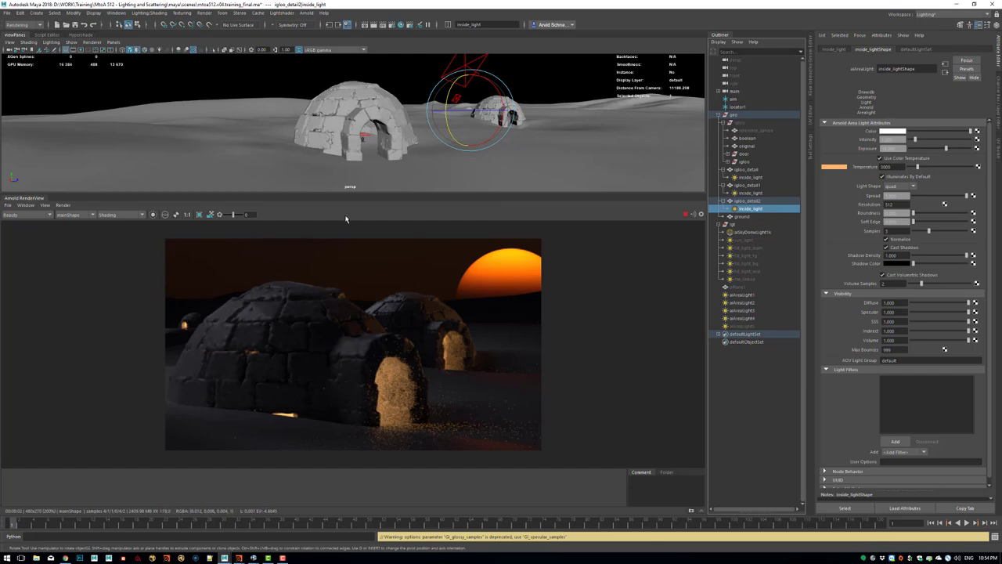
Switch to the RV viewer to compare final_render.exr with the current render, and return to Maya.
middle_drag(339, 271, 362, 276)
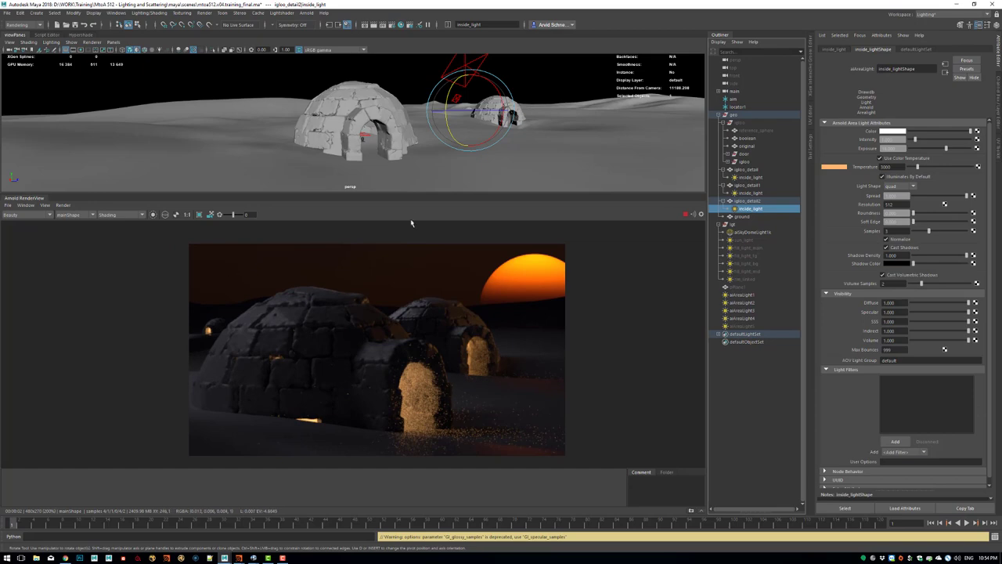
mouse_move(252, 558)
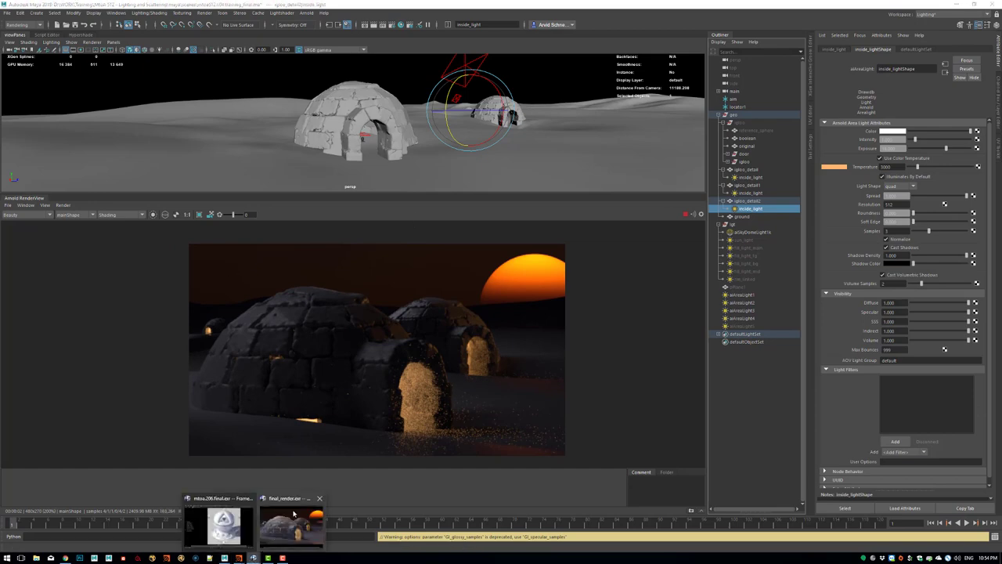
click(291, 523)
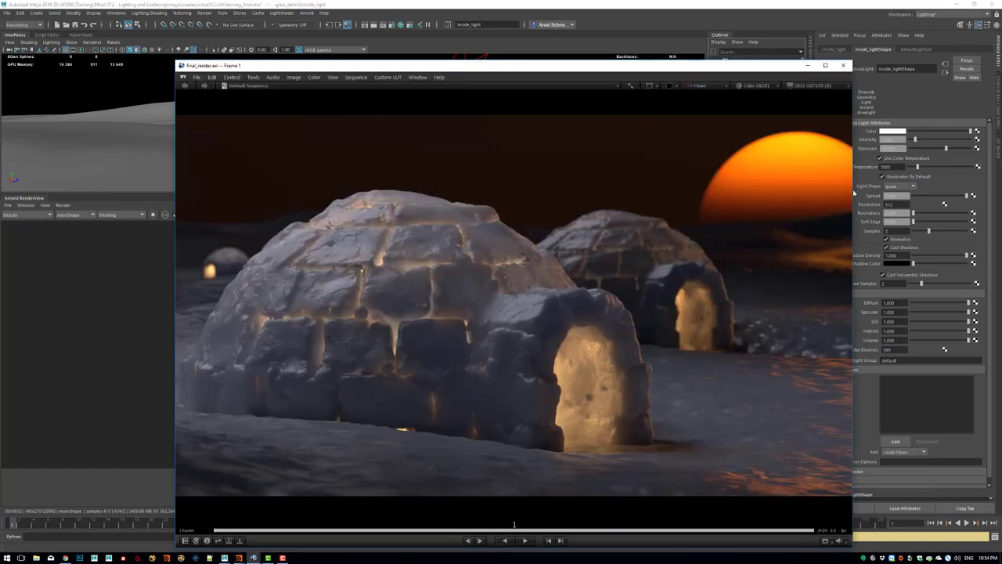
click(807, 65)
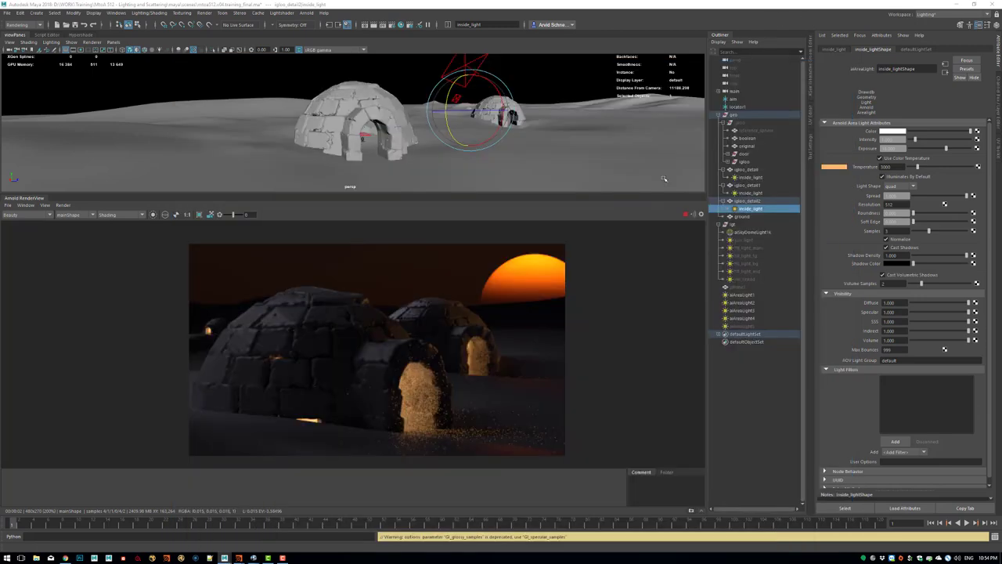
Set the Arnold RenderView's debug shading mode to Basic.
click(111, 215)
click(119, 216)
click(26, 205)
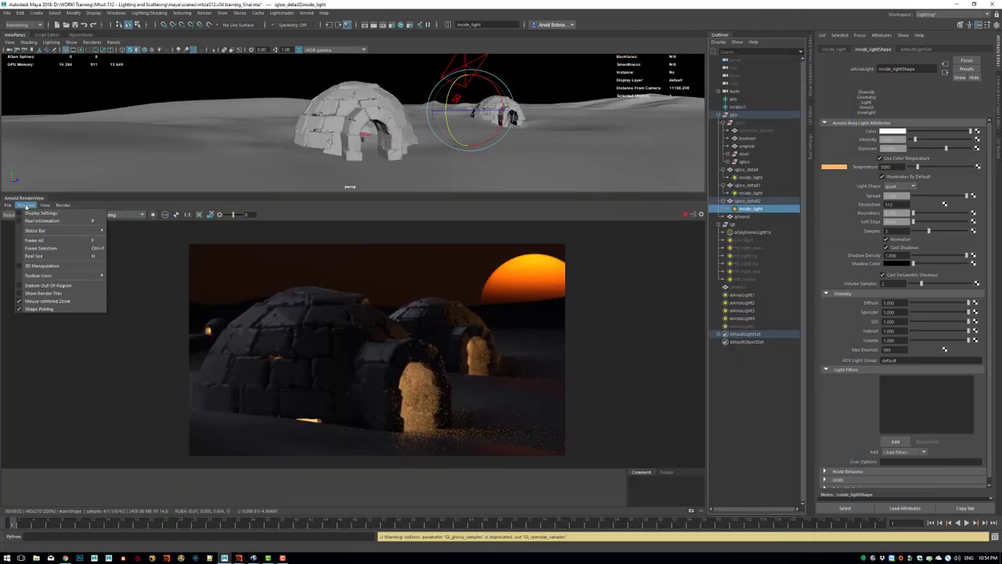
mouse_move(72, 276)
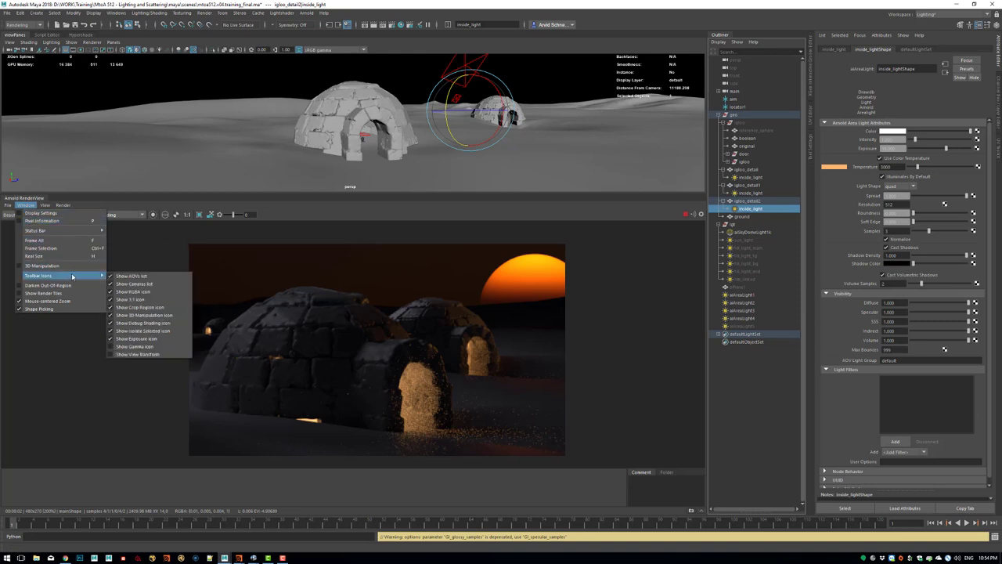
click(163, 322)
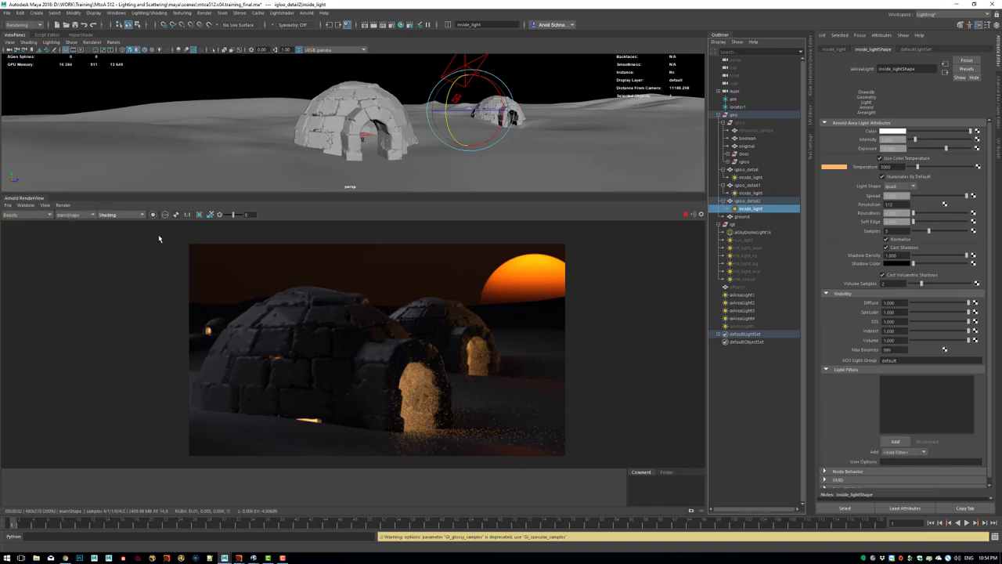
click(125, 214)
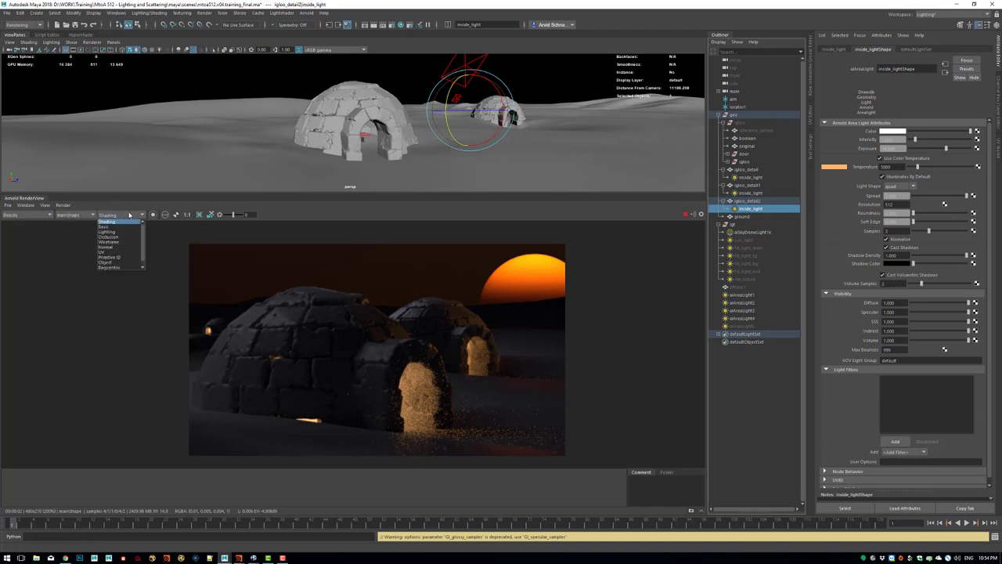
click(123, 225)
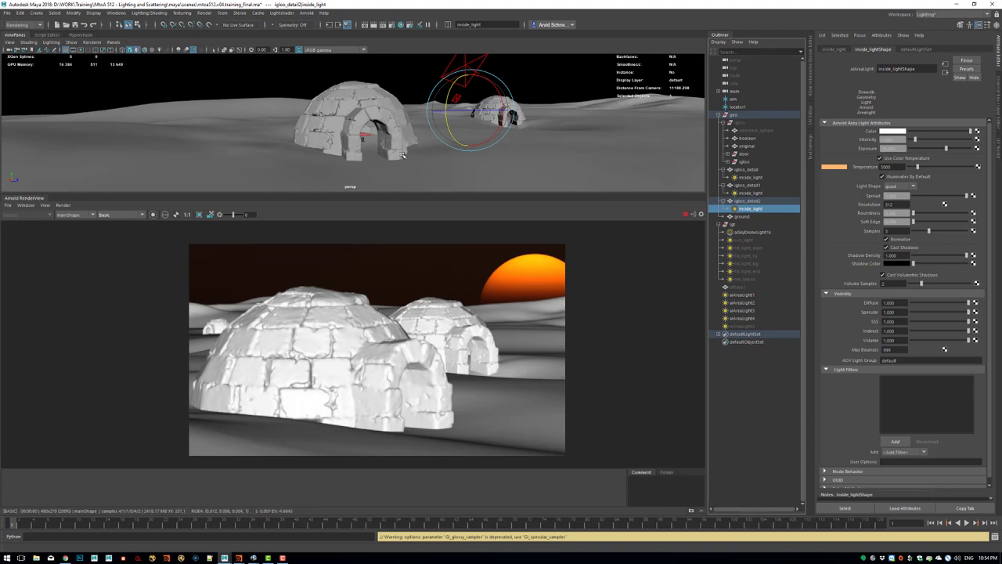
Look through the main render camera in the viewport and enlarge the viewport.
click(114, 42)
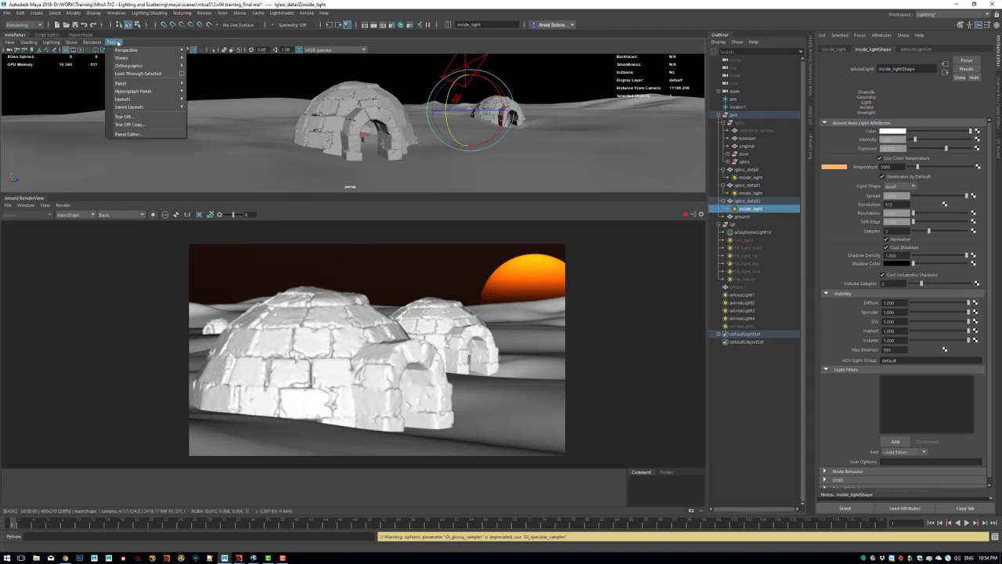
mouse_move(129, 50)
click(239, 83)
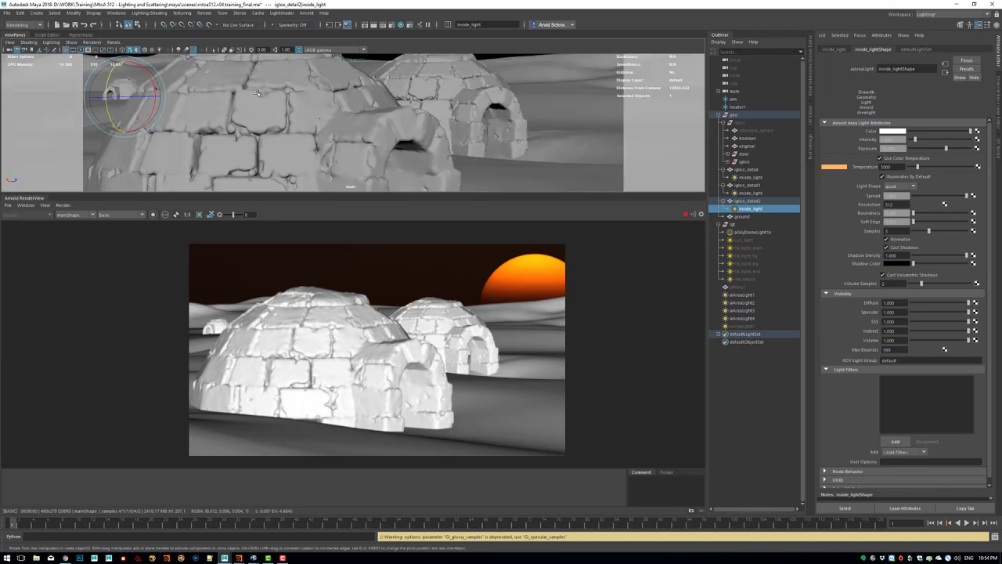
drag(437, 192, 437, 253)
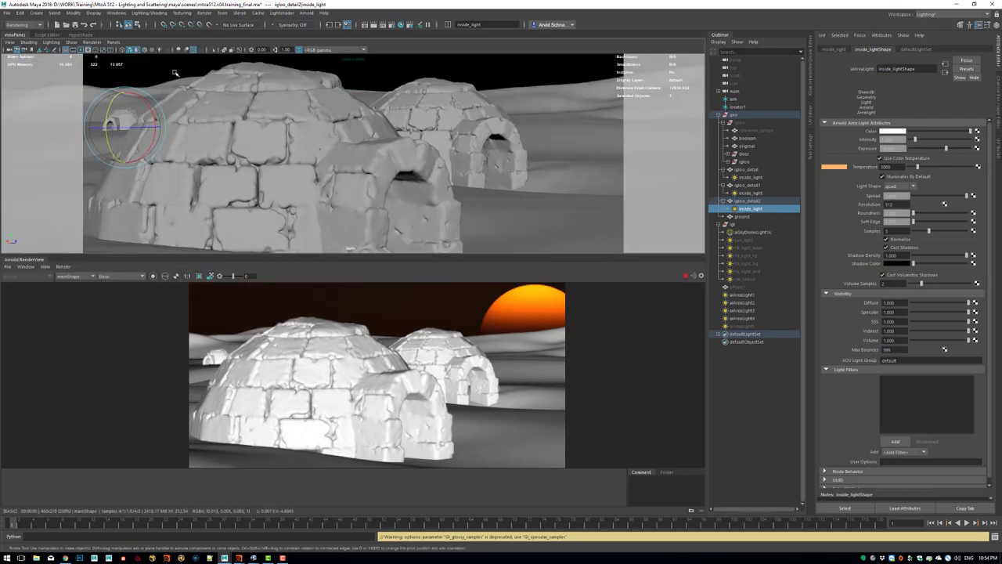
Check the Object Details heads-up display option and select locator1 to read its distance from the camera.
click(116, 13)
mouse_move(94, 14)
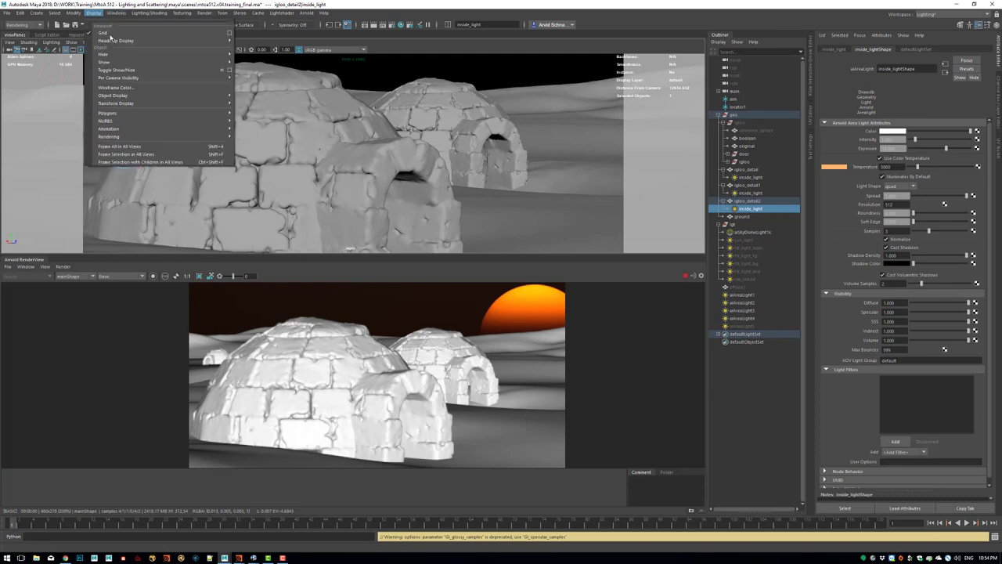
mouse_move(155, 41)
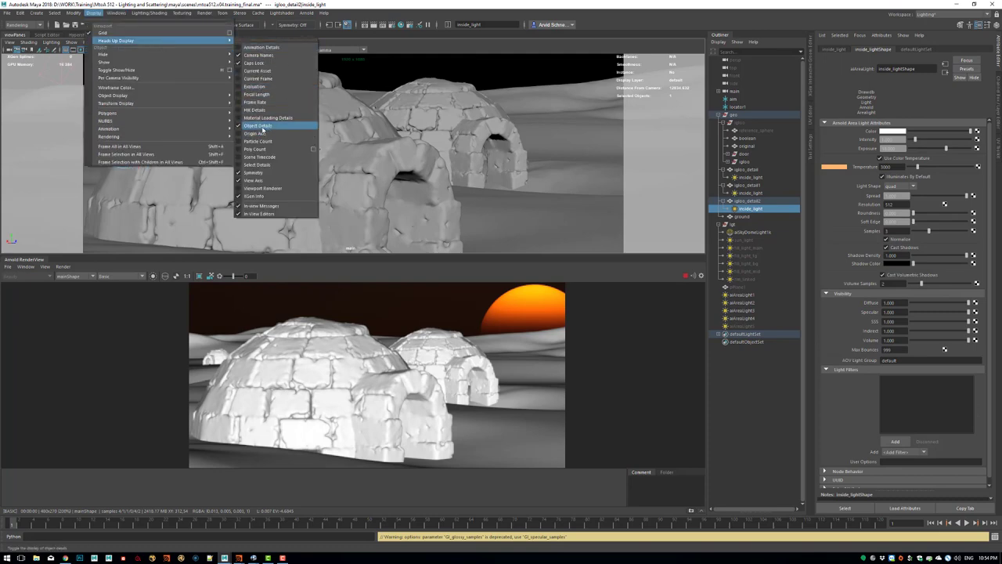
click(460, 49)
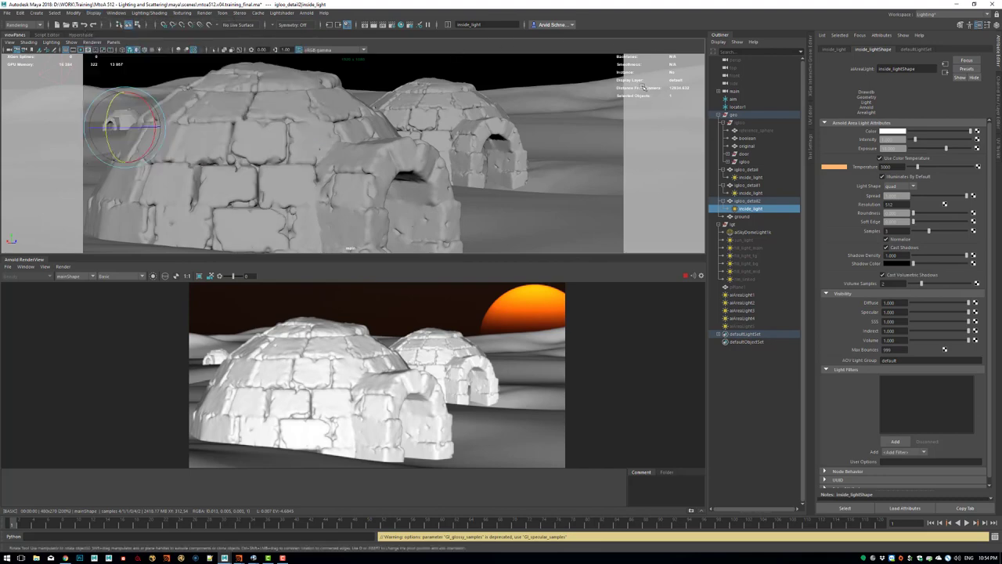
click(744, 107)
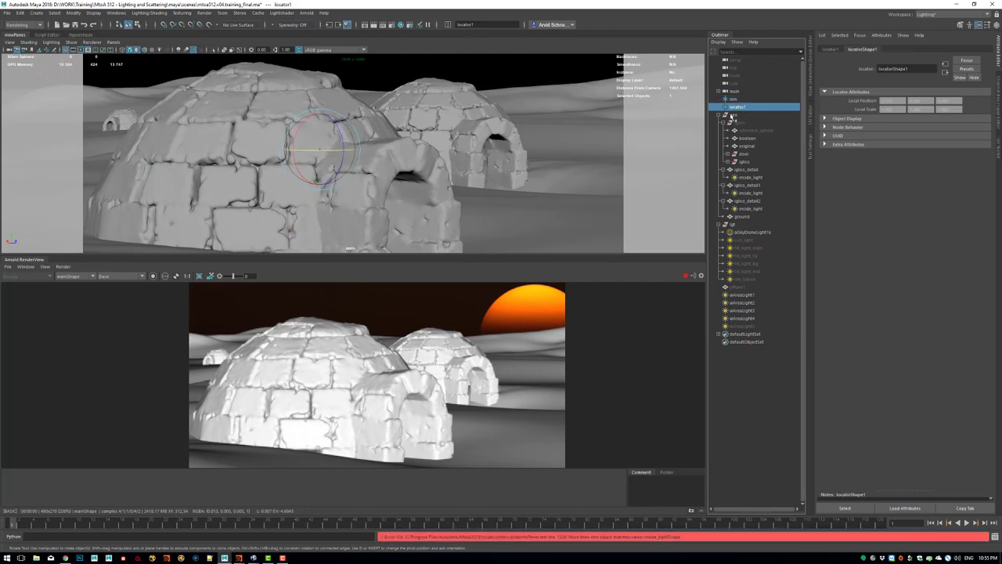
key(w)
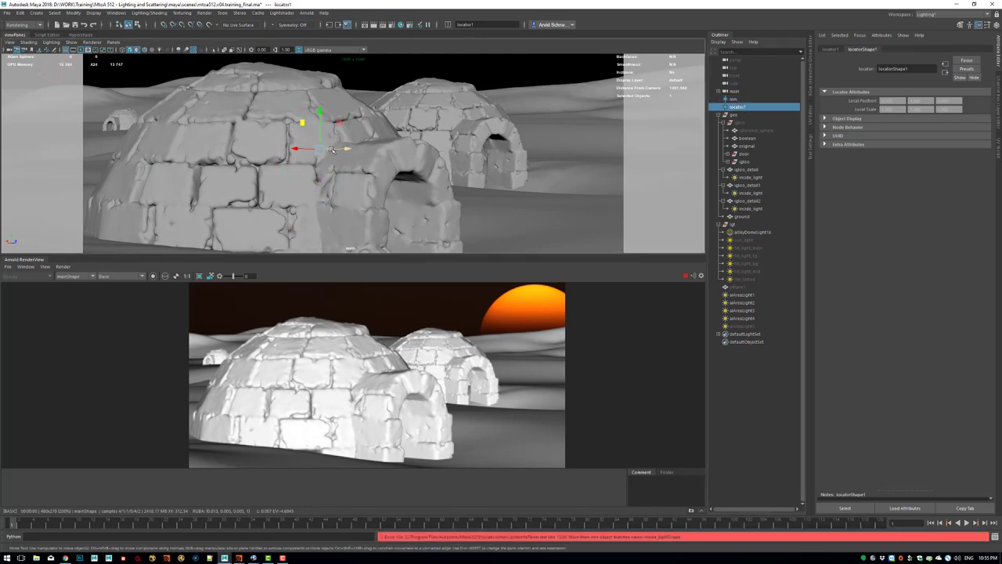
key(r)
drag(321, 149, 369, 149)
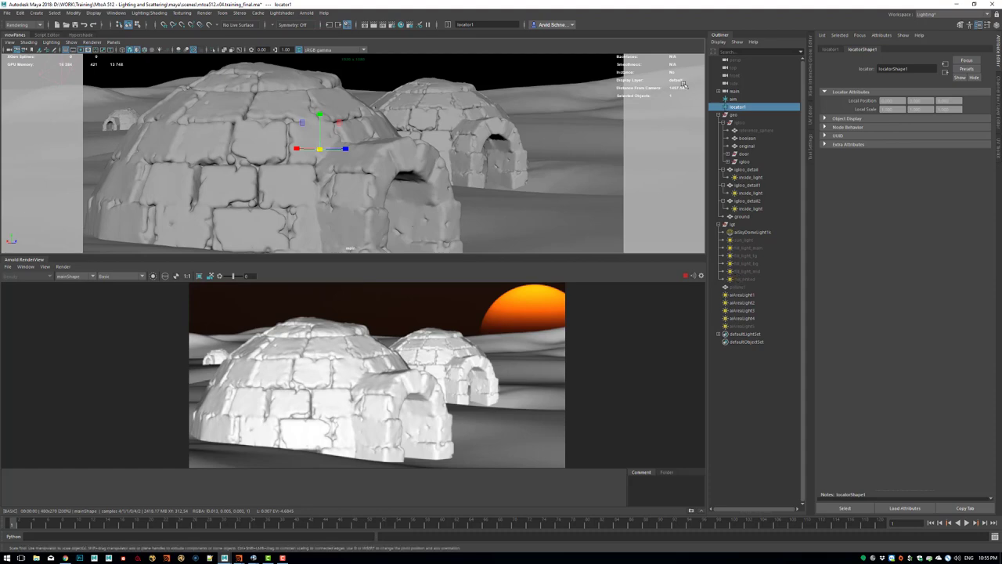
Open the main camera's Arnold depth-of-field attributes and check its focus distance.
click(750, 92)
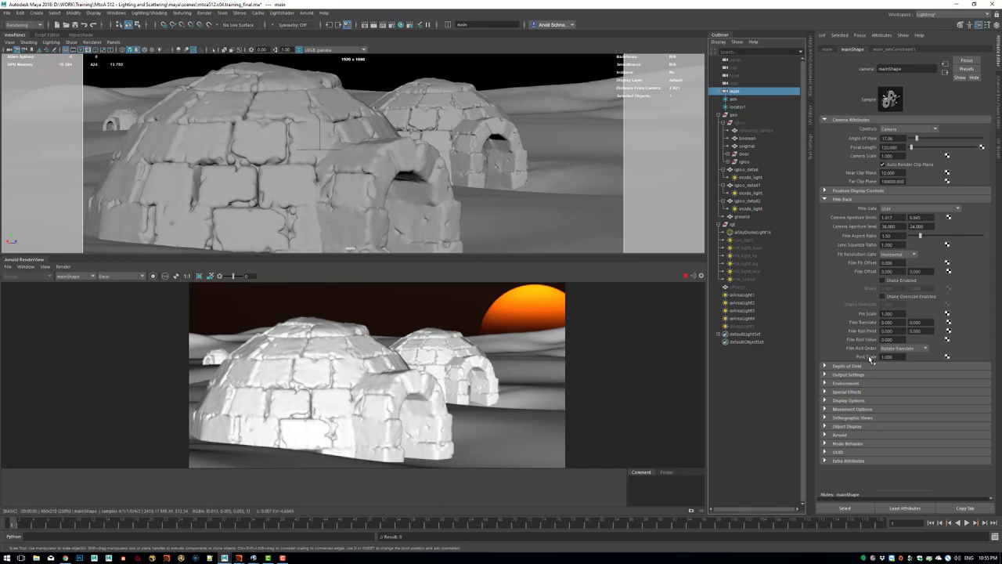
click(844, 436)
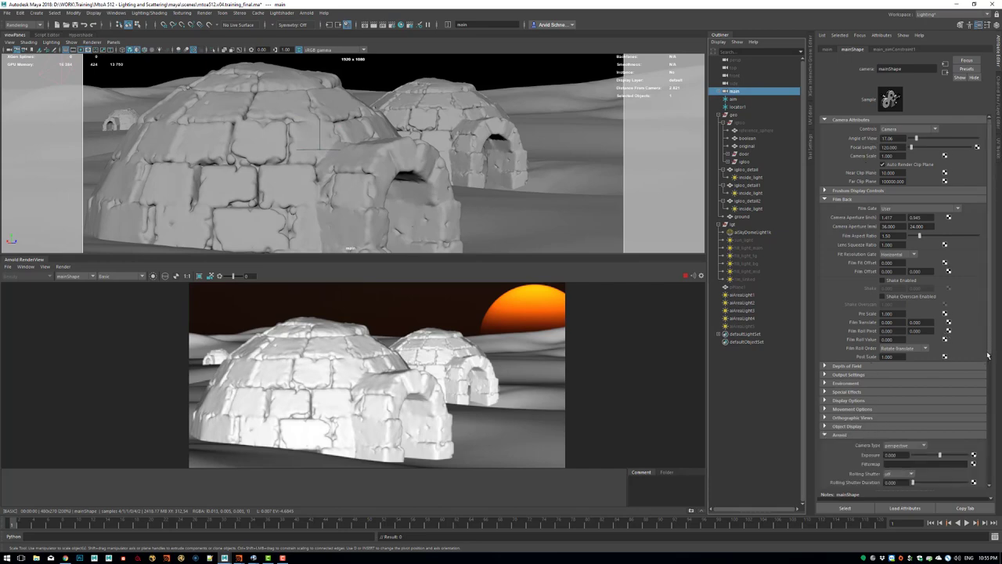
scroll(989, 356, down, 5)
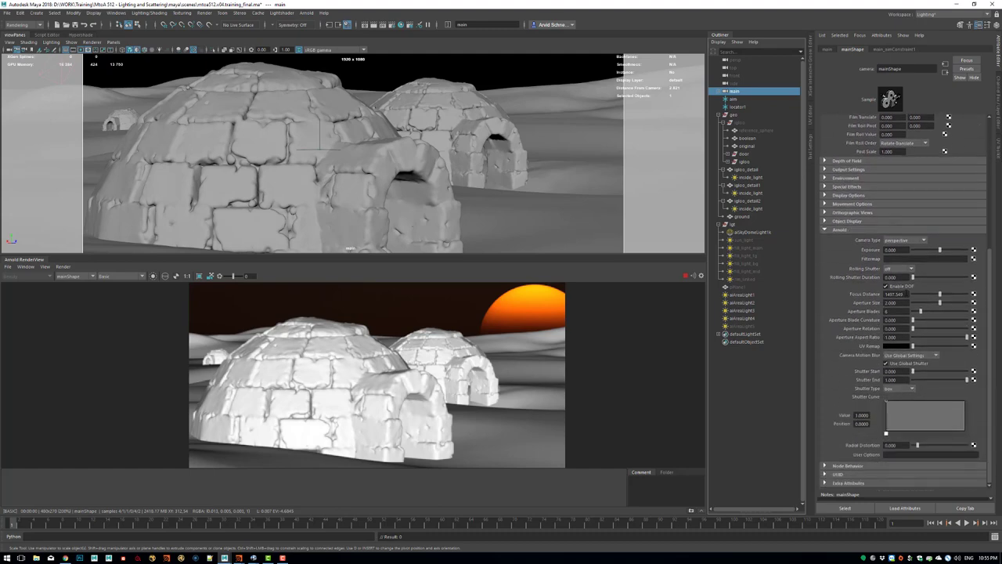
double_click(891, 295)
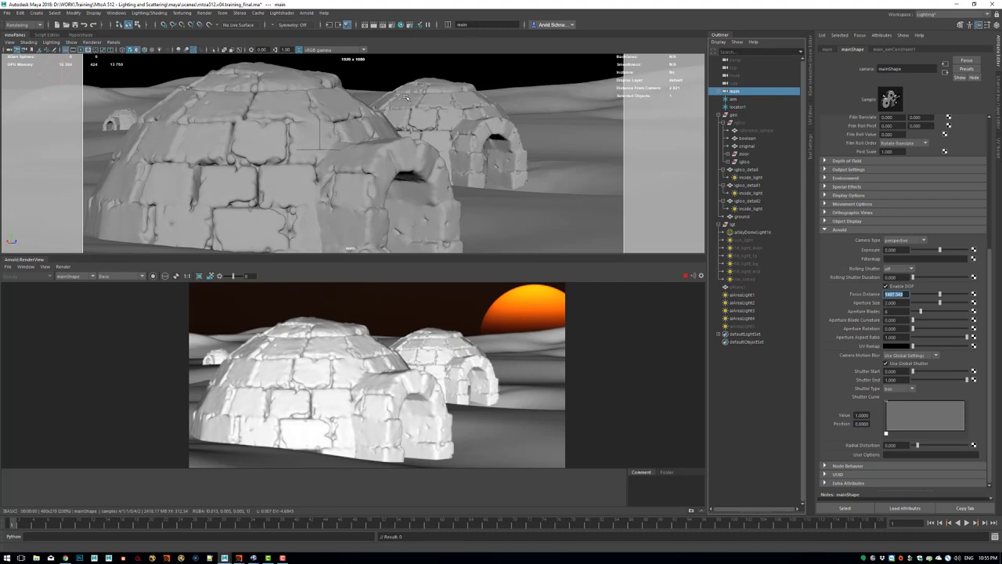
Turn off Ignore Depth of Field in the Arnold feature overrides of the render settings.
click(391, 25)
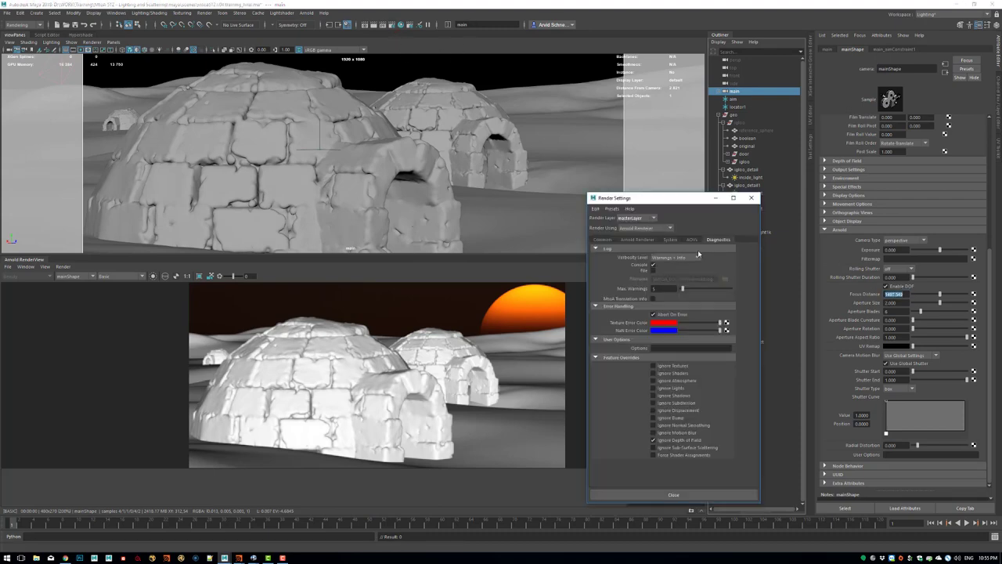
click(670, 442)
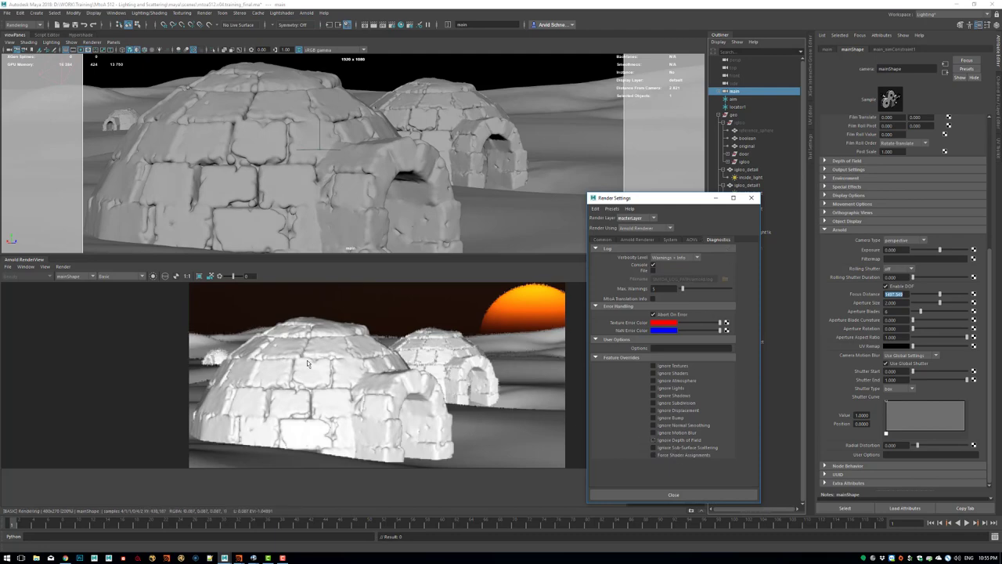
click(752, 198)
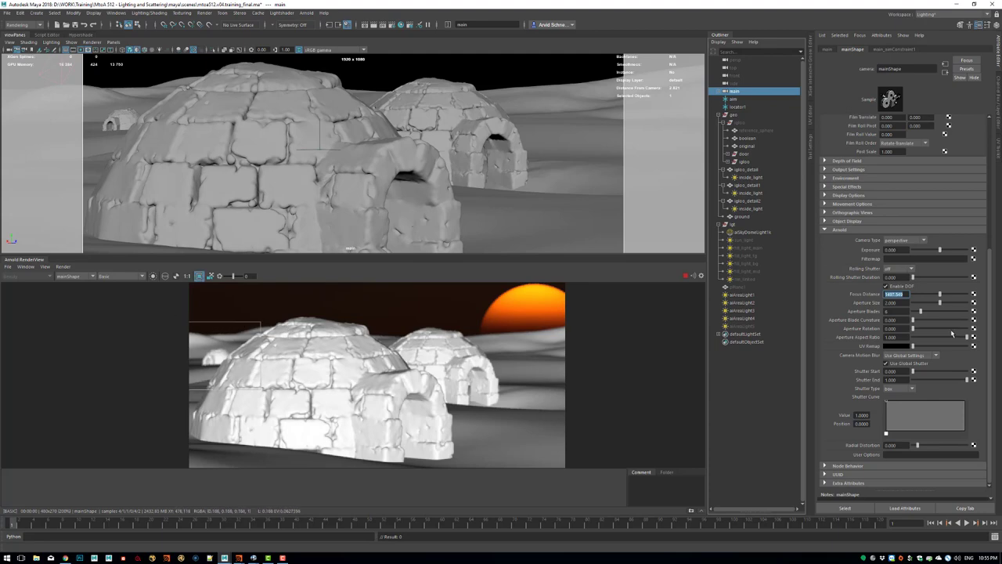
Try aperture sizes of 6 and 1 on the main camera, comparing the blur, and return the aperture size to 2.
click(904, 304)
text(6)
key(Return)
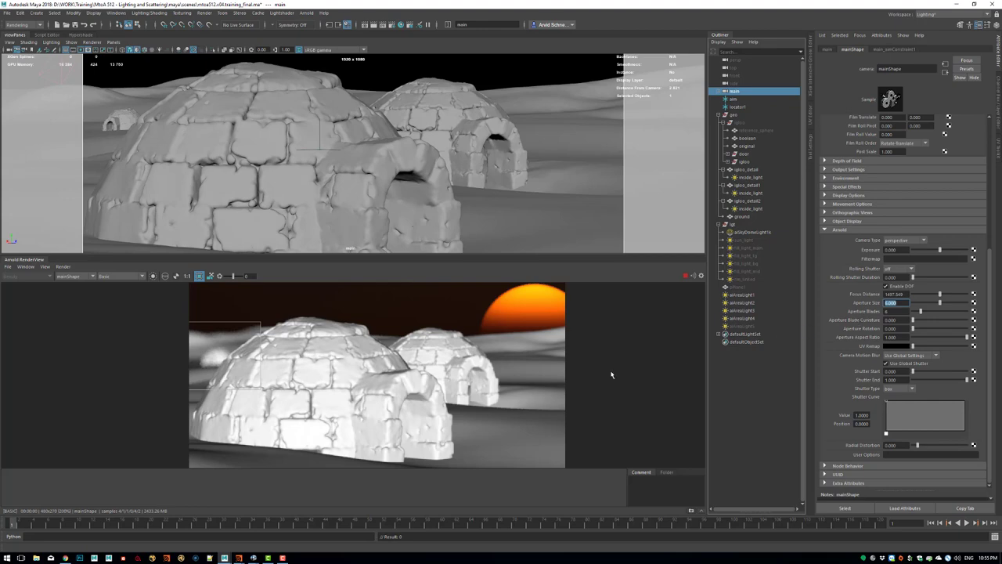
click(376, 404)
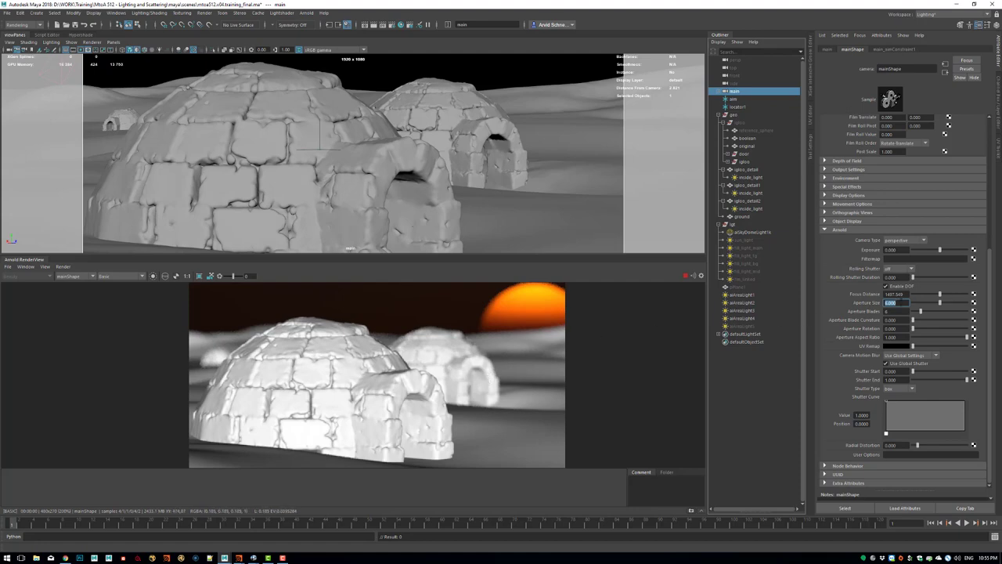
text(2)
key(Return)
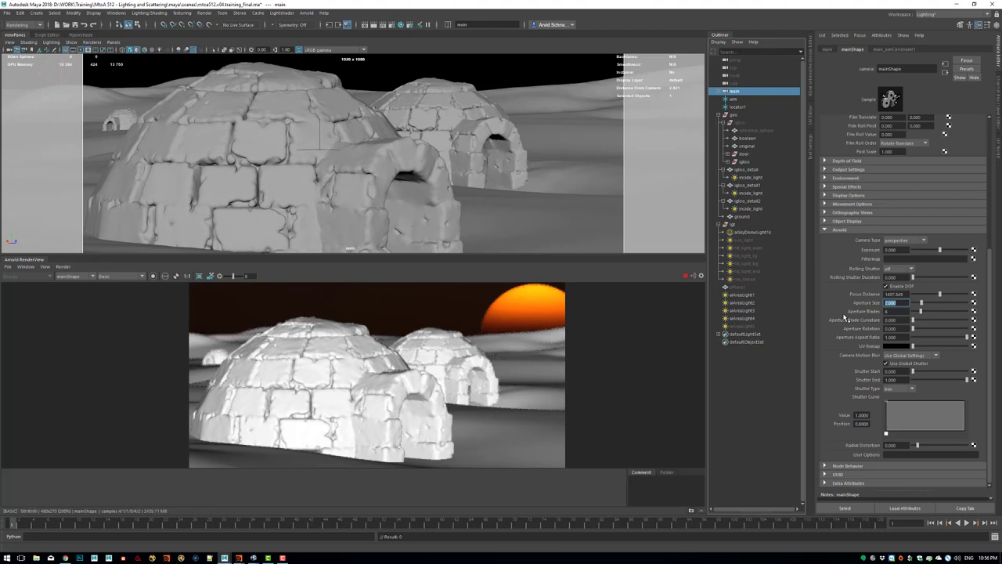
text(1)
key(Return)
text(2)
key(Return)
key(Tab)
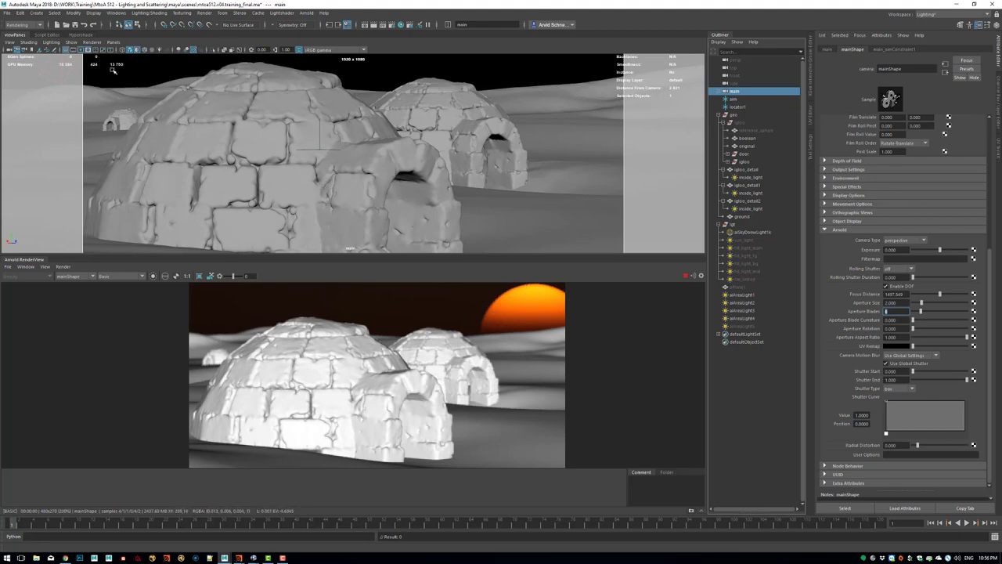
Save the scene.
click(415, 47)
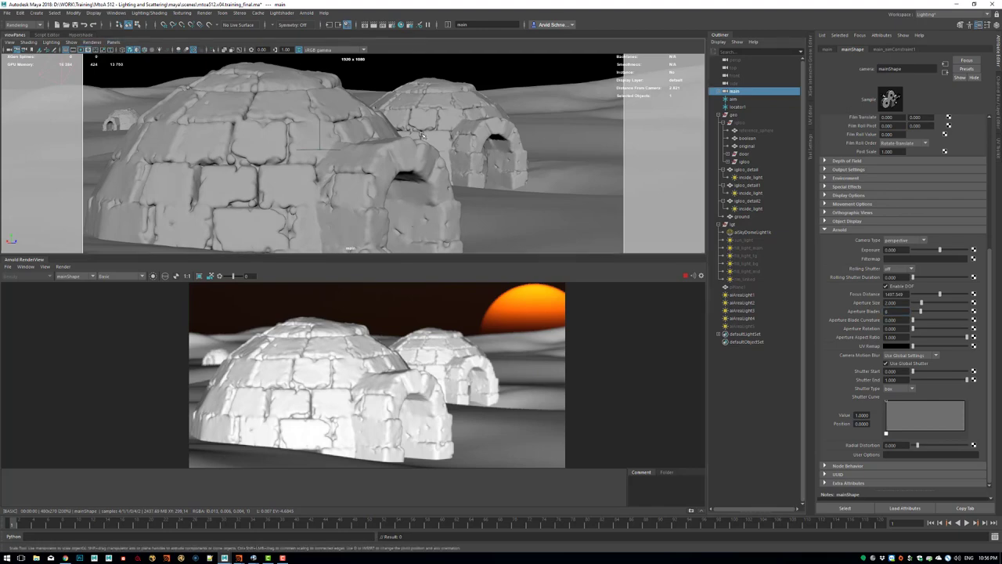
key(ctrl+s)
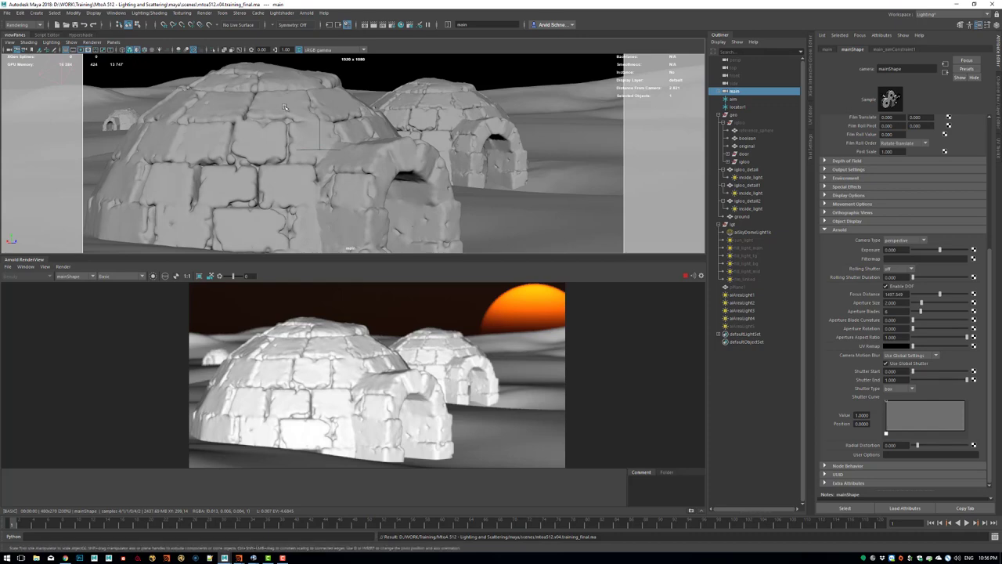
Assign the ai_shader_ball material from the mtoa_206_snow_shader network to igloo_detail, igloo_detail1 and igloo_detail2.
click(87, 35)
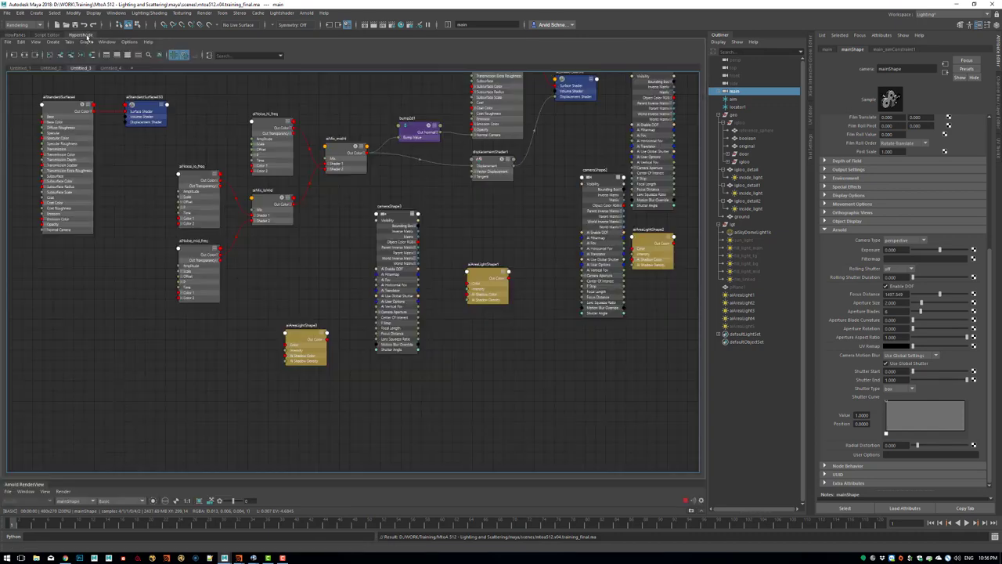
alt+middle_drag(435, 277, 356, 357)
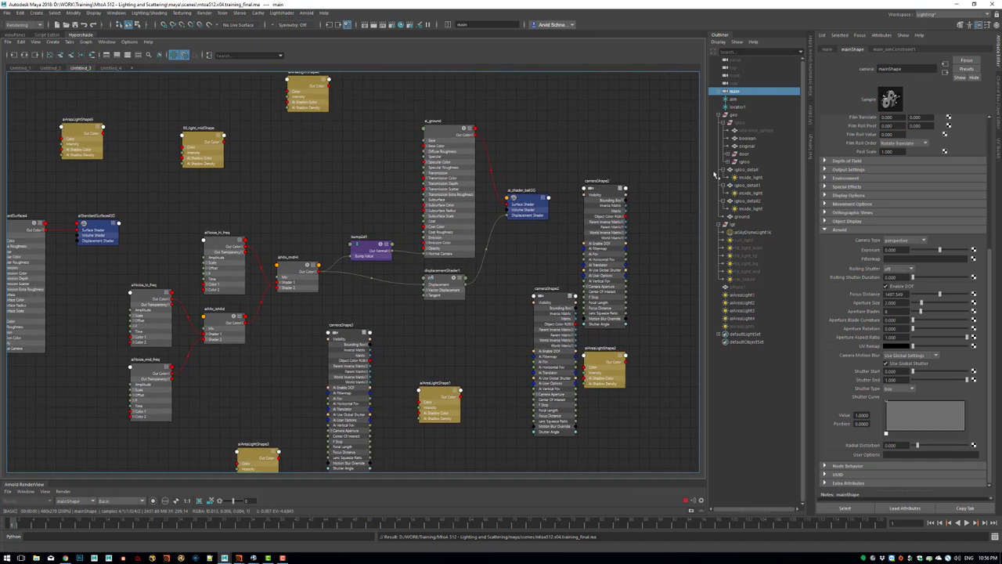
click(748, 169)
ctrl+click(748, 185)
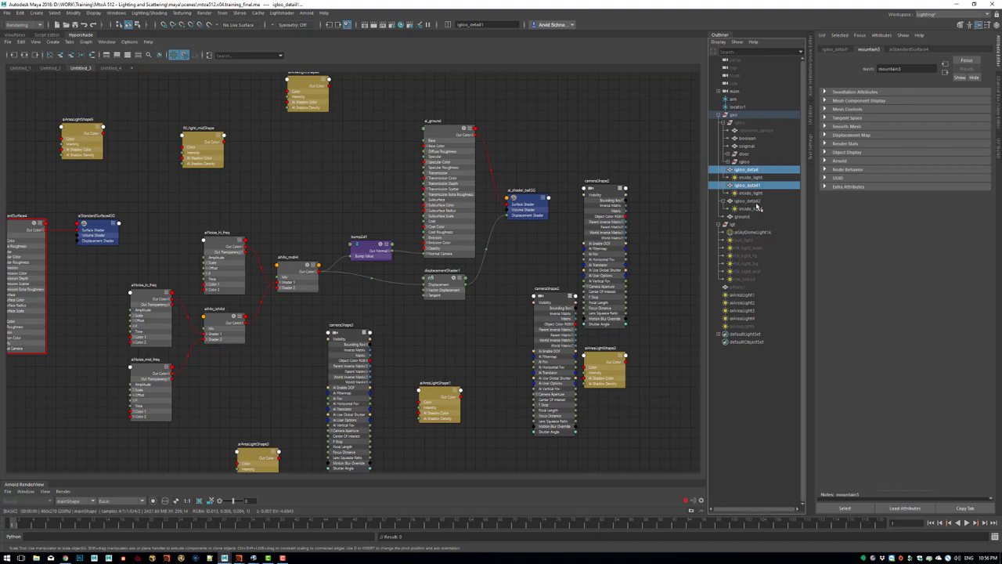
ctrl+click(752, 200)
click(111, 68)
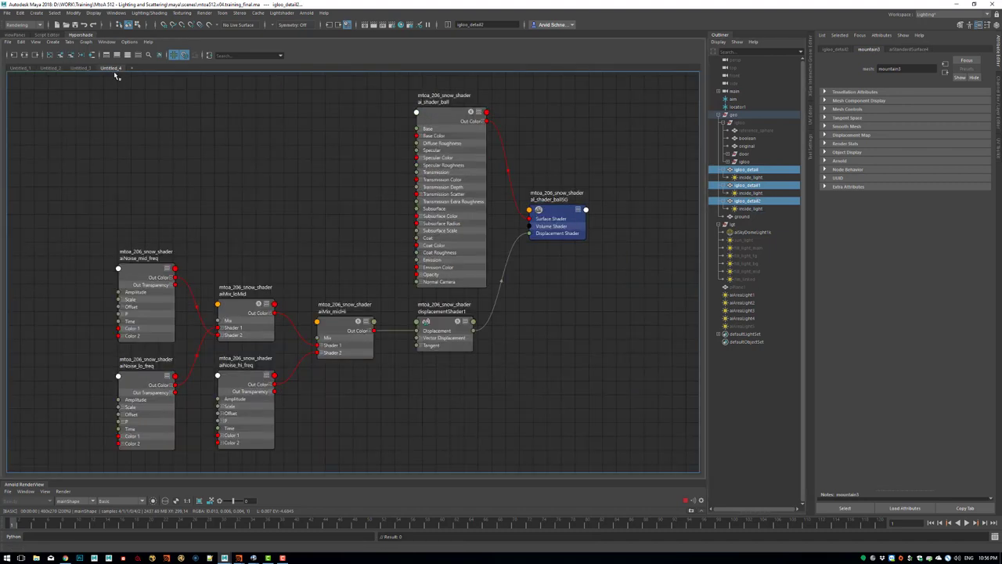
alt+middle_drag(411, 188, 386, 216)
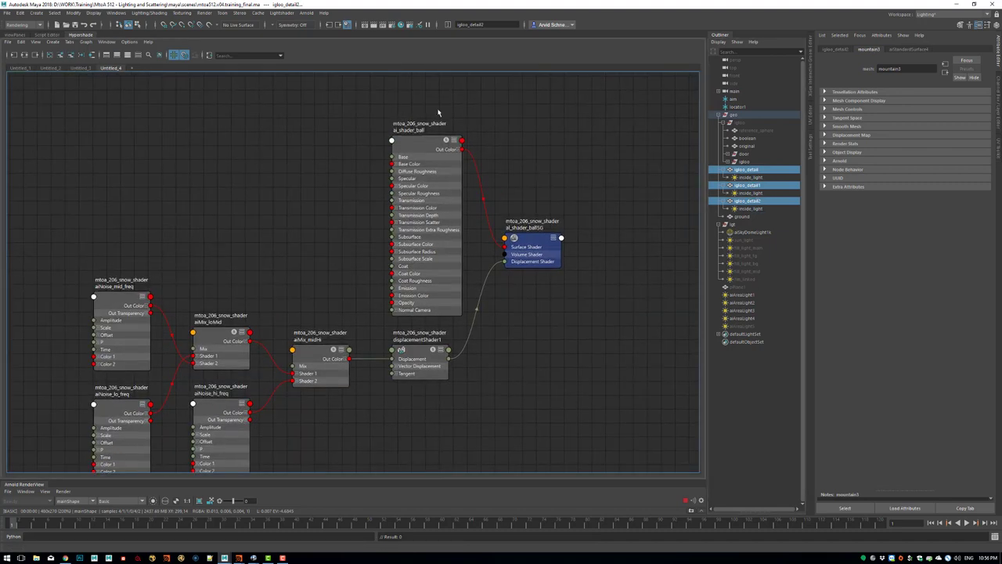
key(ctrl+s)
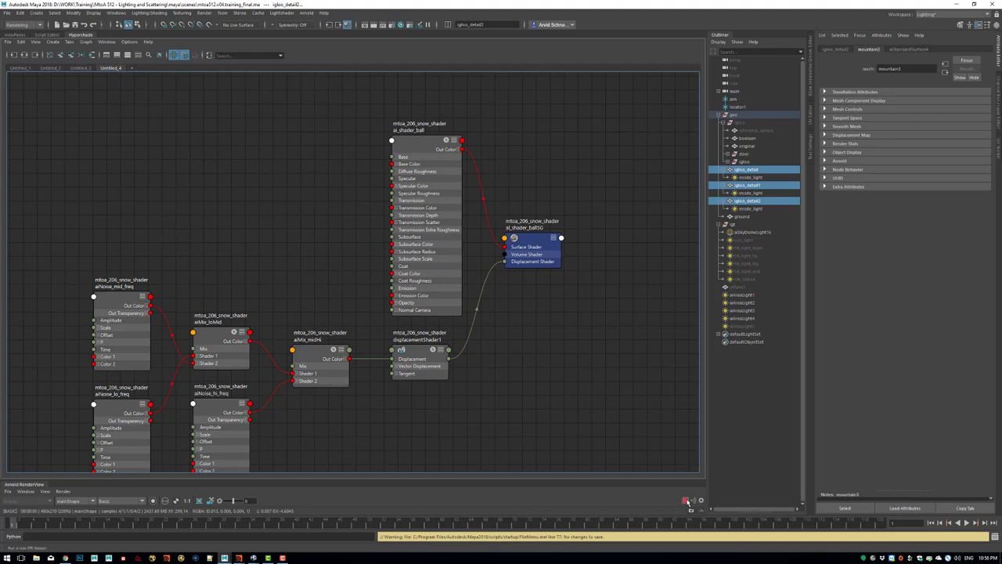
drag(581, 476, 581, 414)
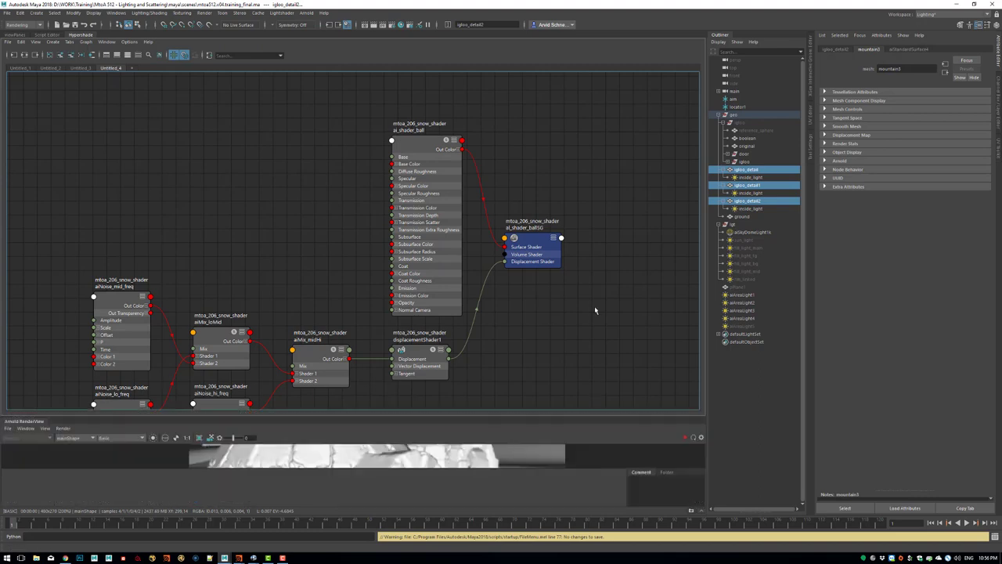
alt+right_drag(473, 224, 444, 212)
alt+middle_drag(431, 164, 447, 179)
right_drag(440, 170, 439, 148)
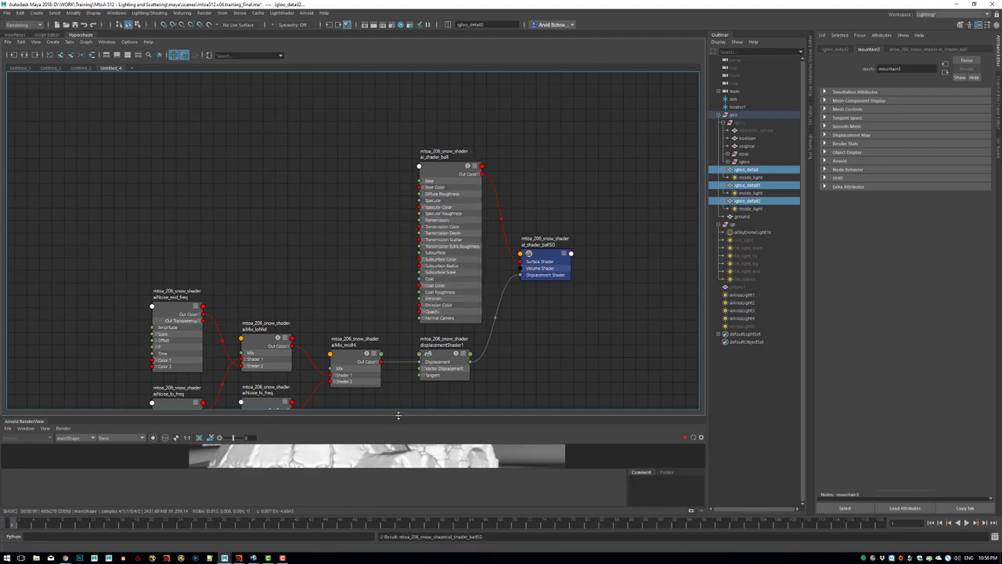
Enlarge the Arnold RenderView, switch its shading mode from Basic to Shading and start the interactive render.
drag(398, 415, 463, 220)
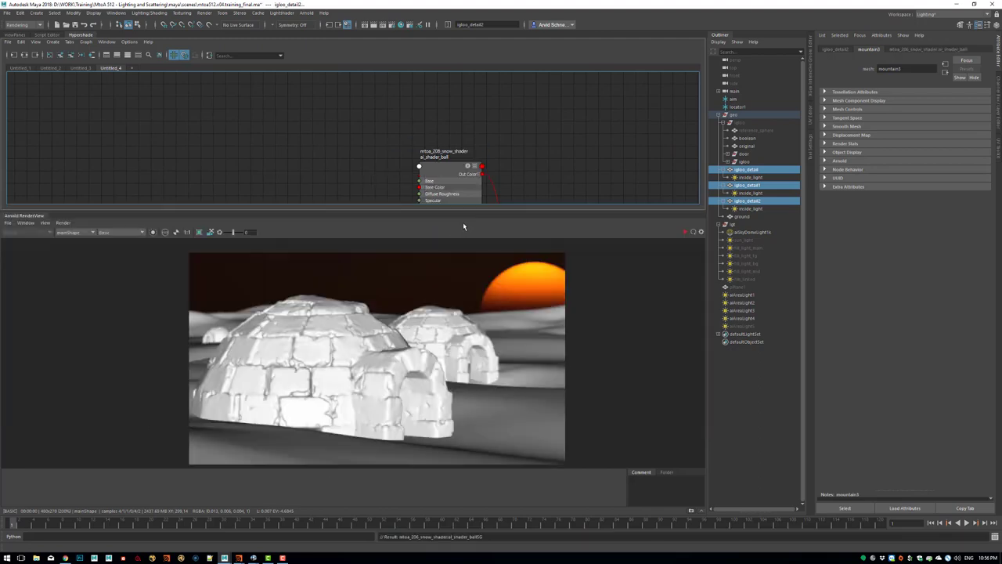
click(63, 223)
click(129, 288)
click(119, 232)
click(117, 246)
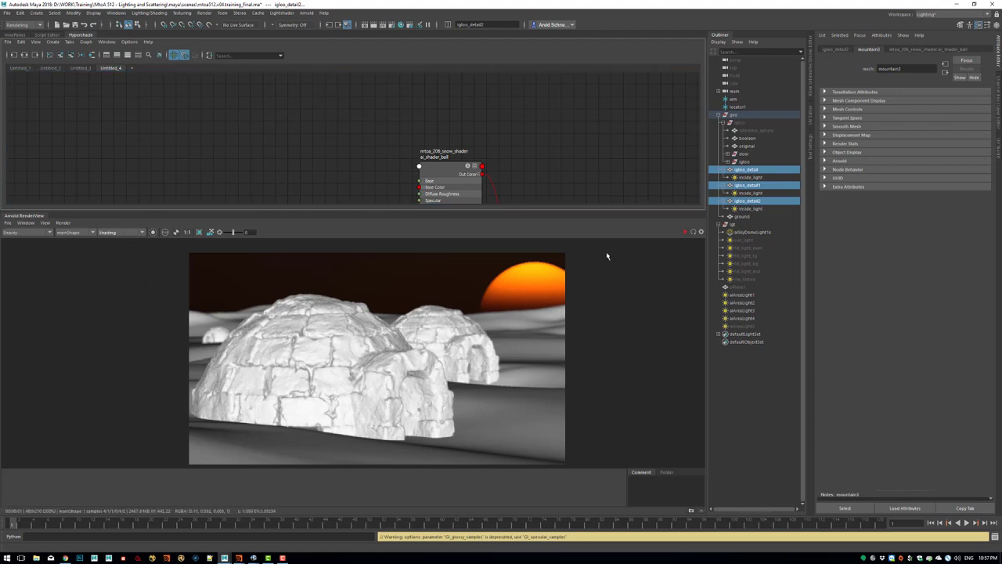
click(684, 233)
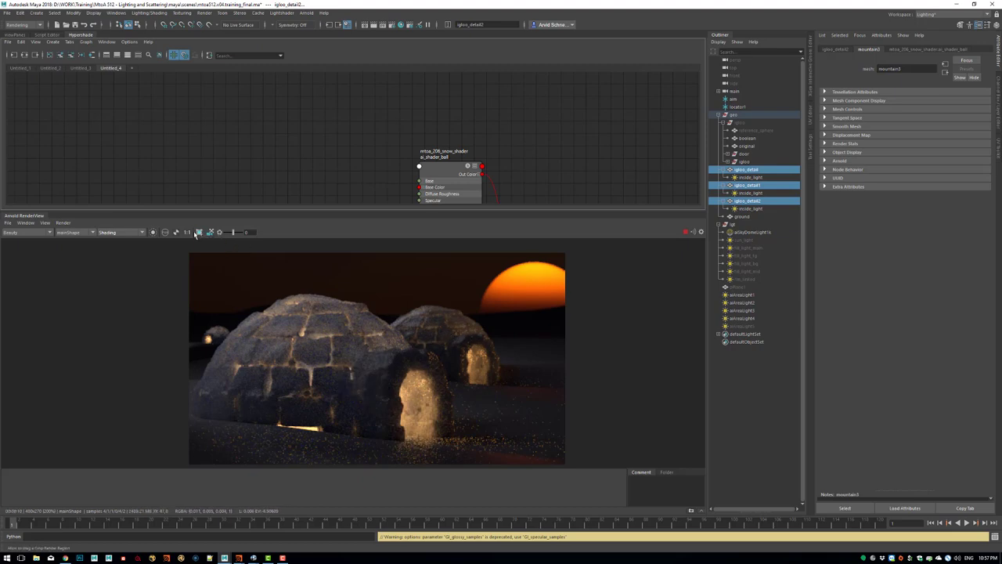
Set the Arnold RenderView's test resolution to 75% and save the scene.
alt+right_drag(382, 382, 432, 345)
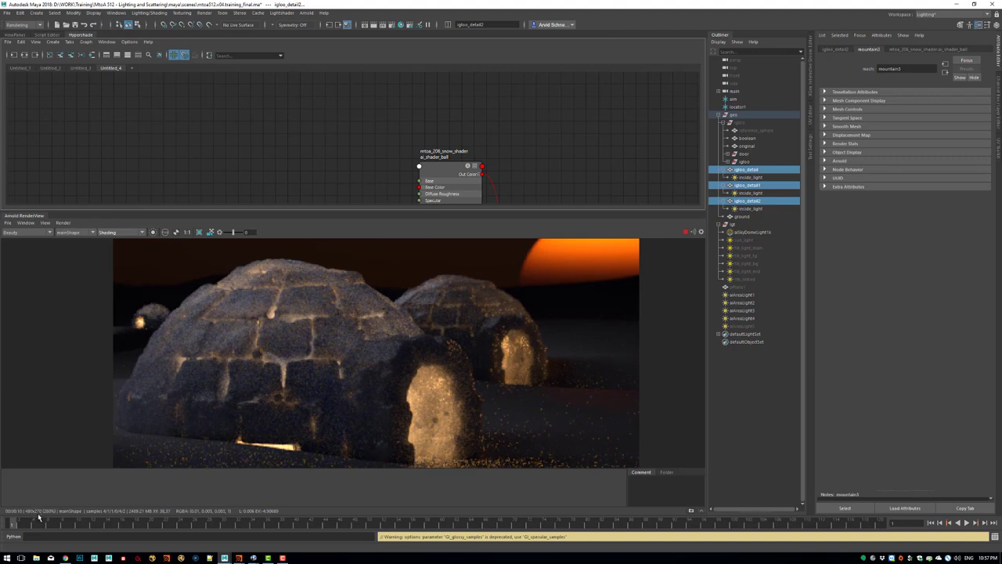
click(187, 232)
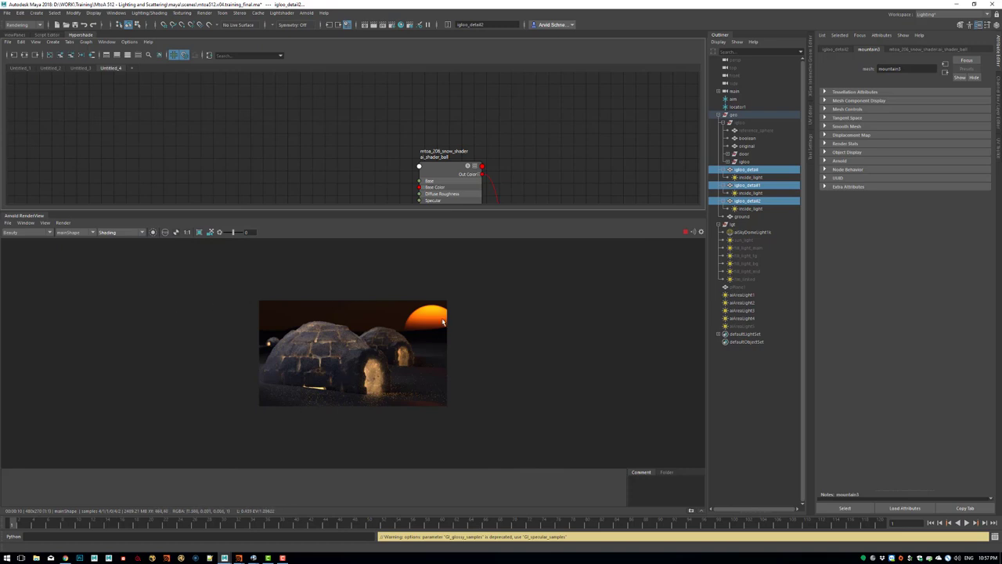
scroll(284, 369, up, 4)
middle_drag(284, 370, 309, 380)
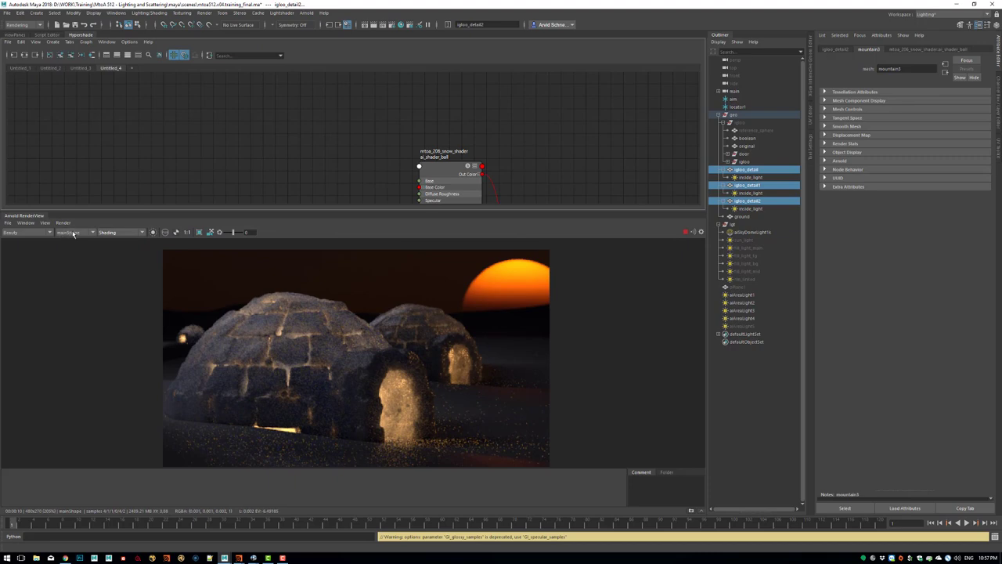
click(44, 222)
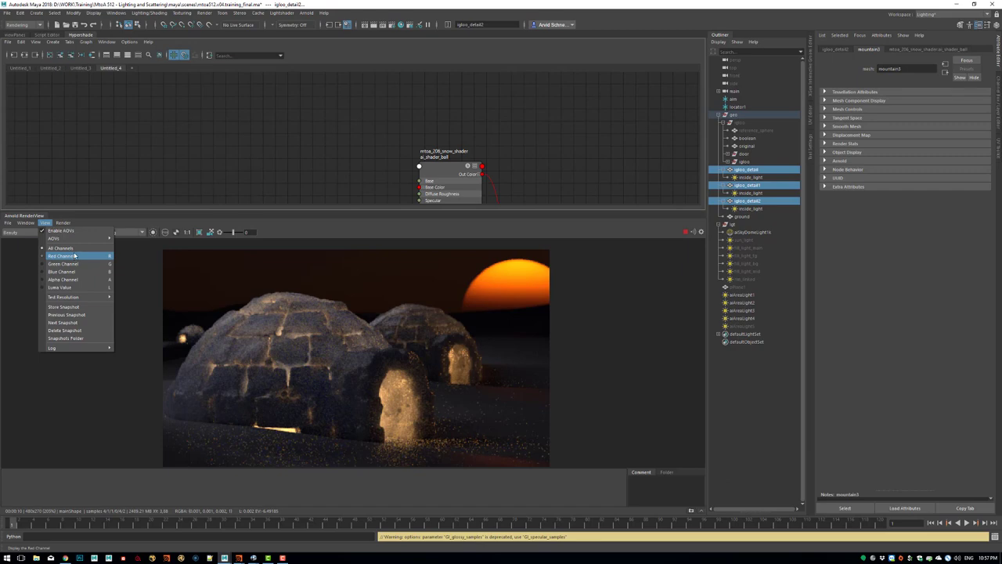
mouse_move(86, 296)
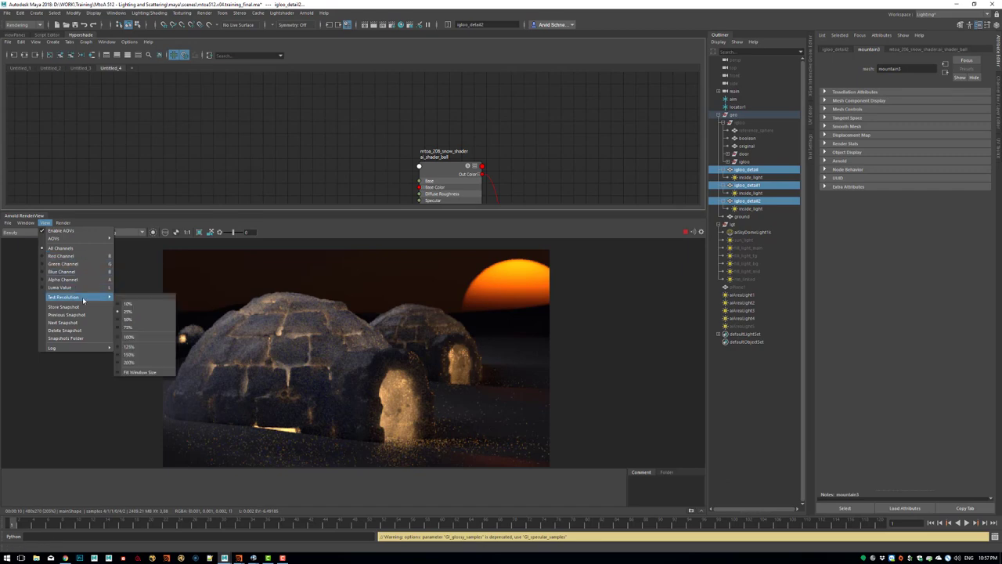
click(148, 328)
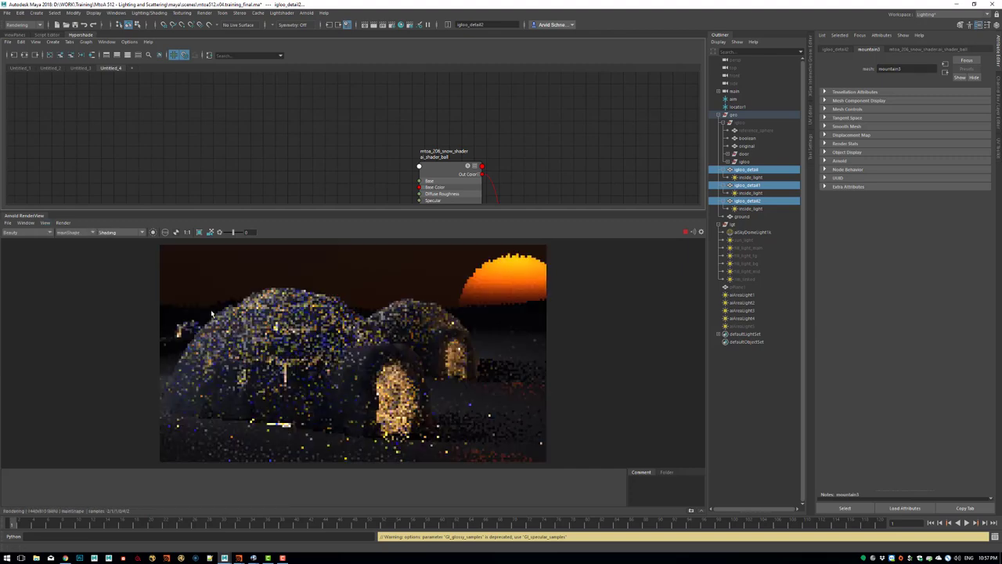
click(76, 25)
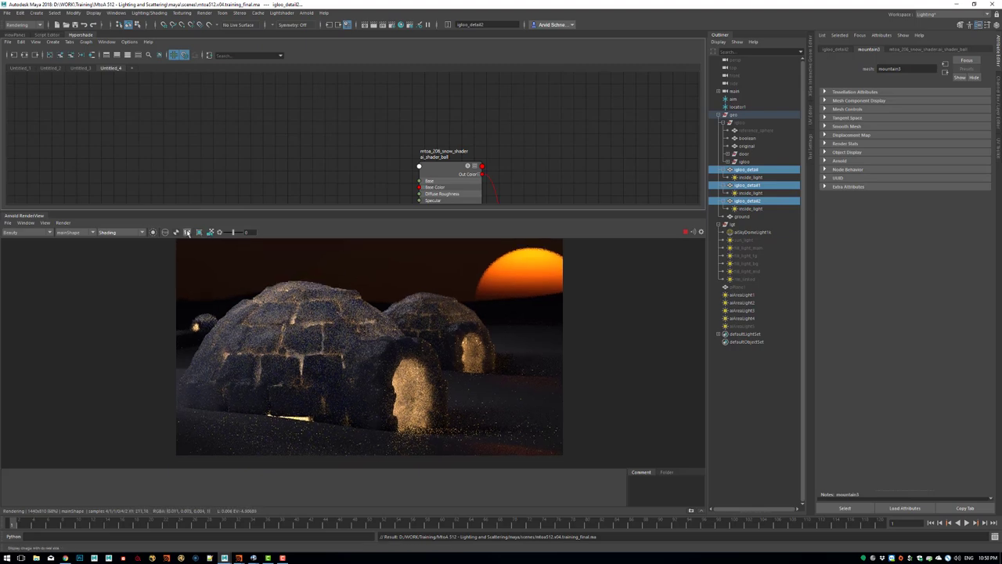
Render a crop region over the front igloo's lower dome edge, and shift the region onto its lit entrance.
scroll(302, 298, up, 2)
middle_drag(384, 343, 406, 331)
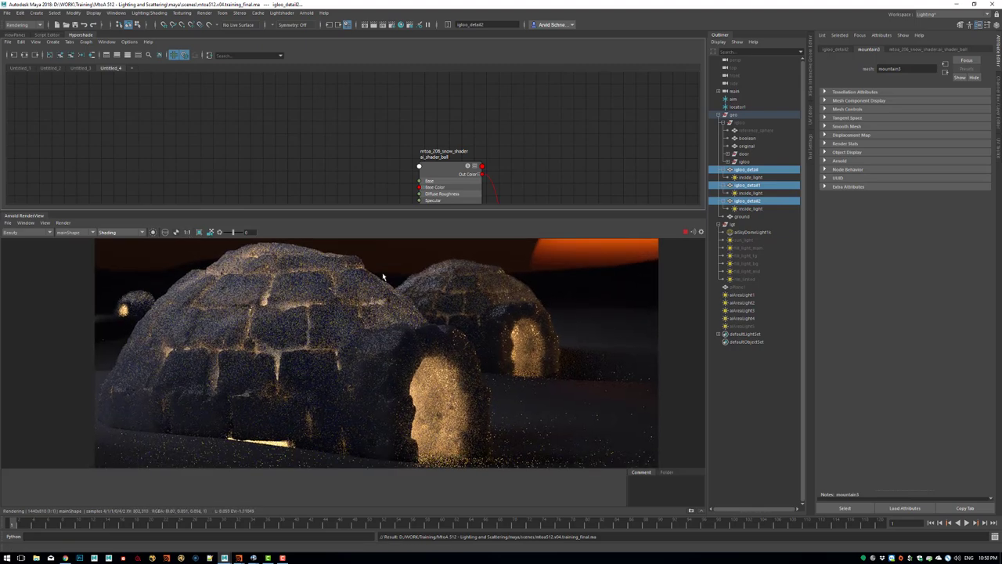
shift+drag(426, 356, 428, 357)
drag(365, 272, 432, 354)
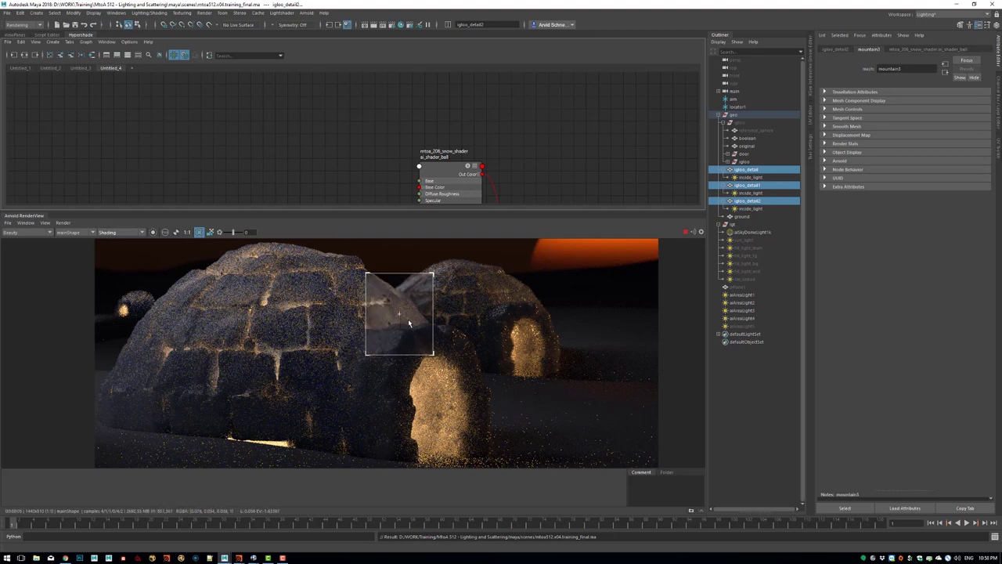
drag(420, 314, 486, 386)
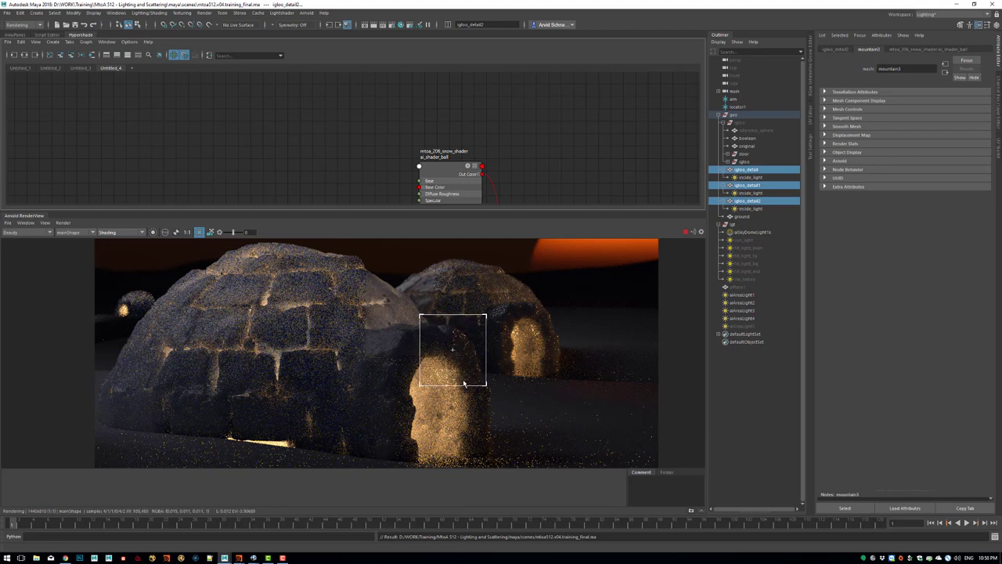
scroll(452, 364, up, 2)
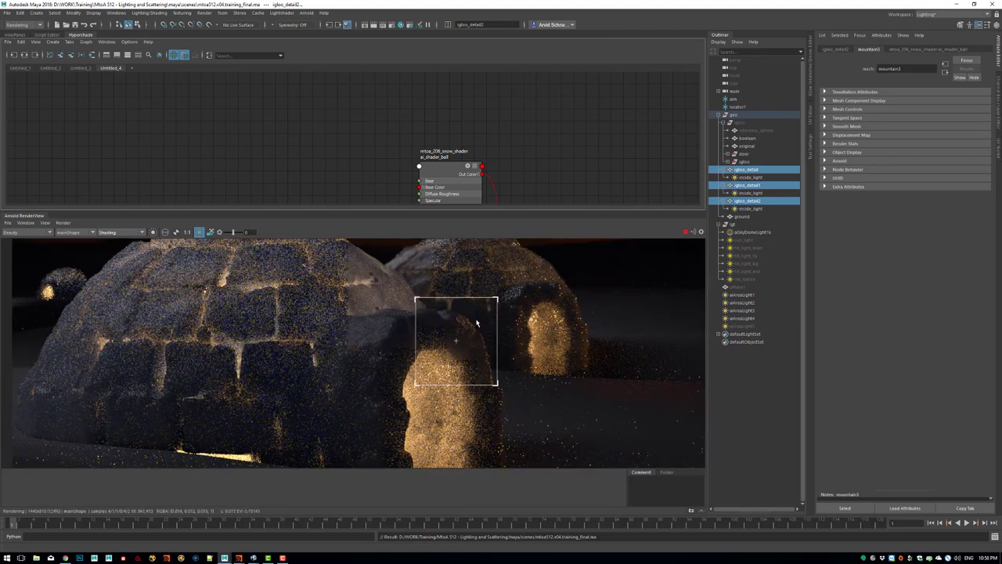
Inspect the sss_direct and sss_indirect AOVs with the preview exposure raised to about 2.27, lower it to 1.14 and reset it.
click(28, 234)
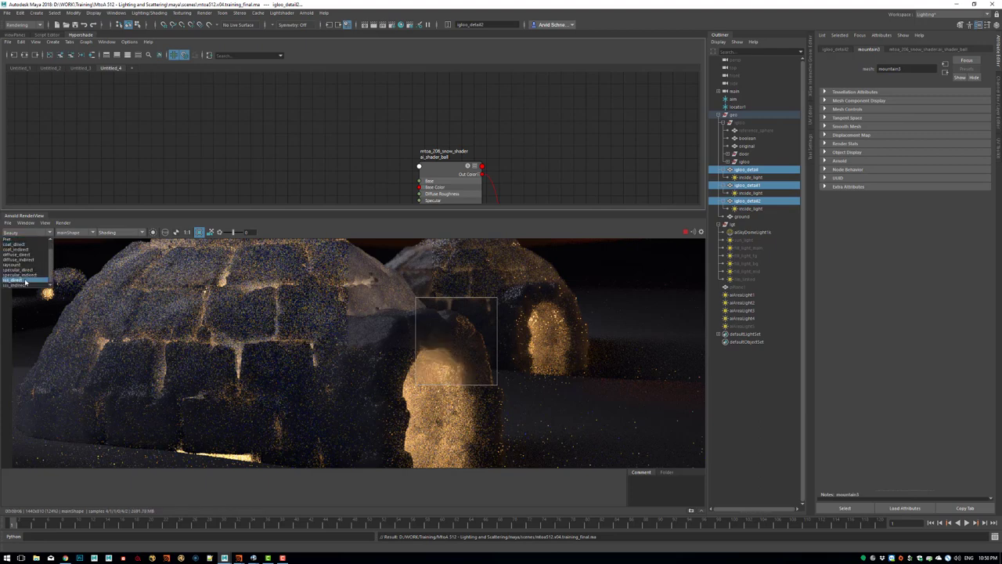
click(28, 284)
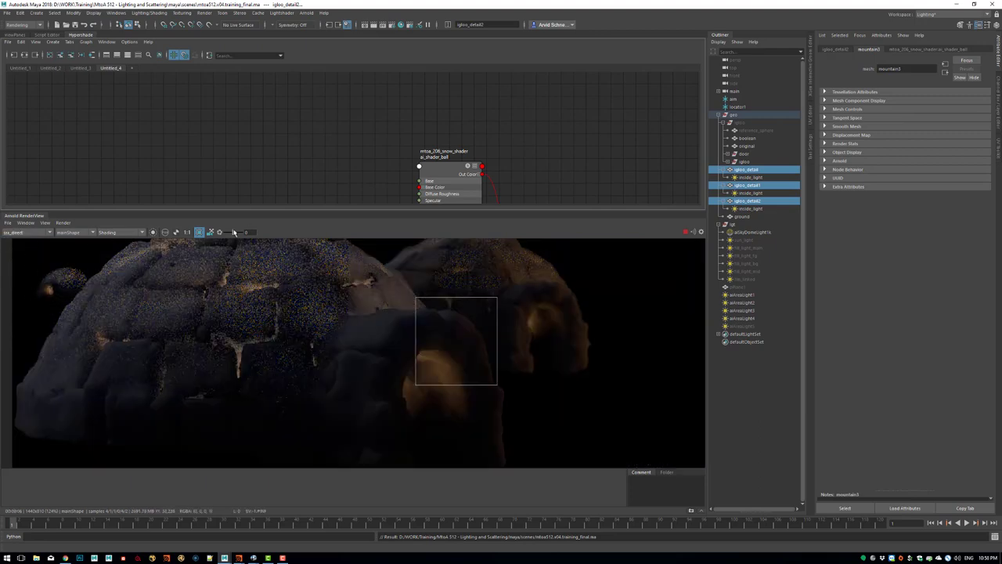
mouse_move(233, 231)
mouse_down()
mouse_move(249, 231)
mouse_move(237, 232)
mouse_up()
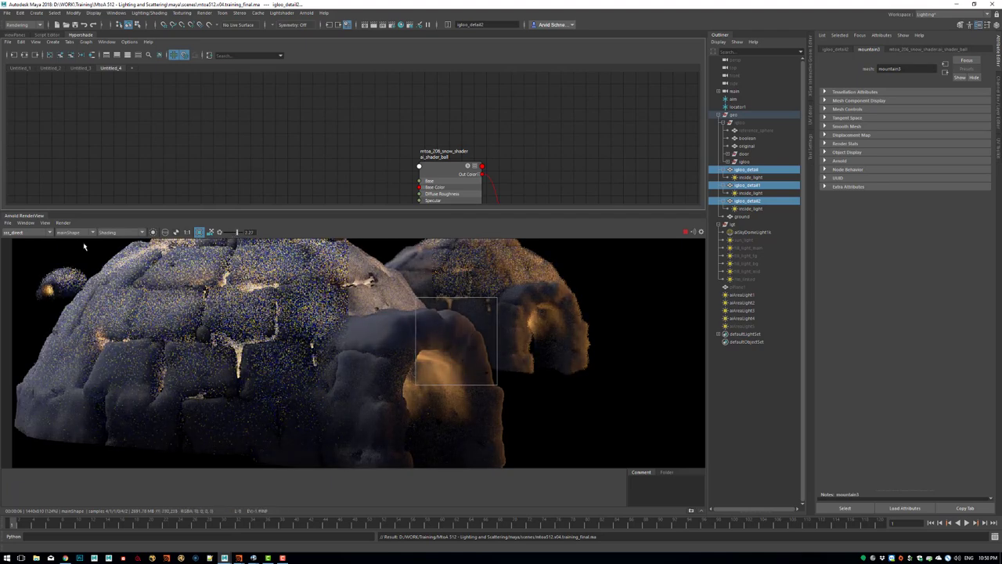
click(27, 233)
click(23, 285)
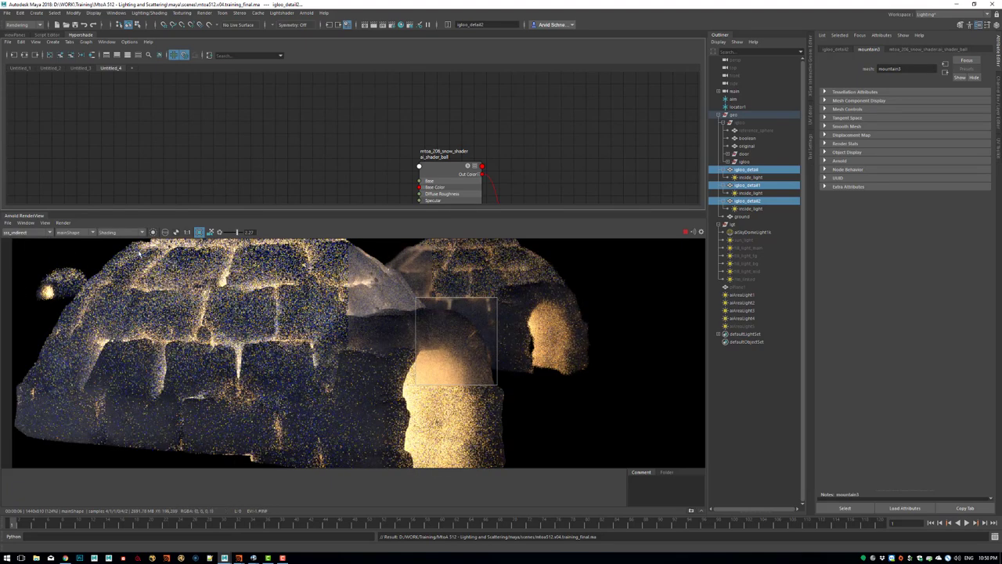
drag(237, 231, 235, 231)
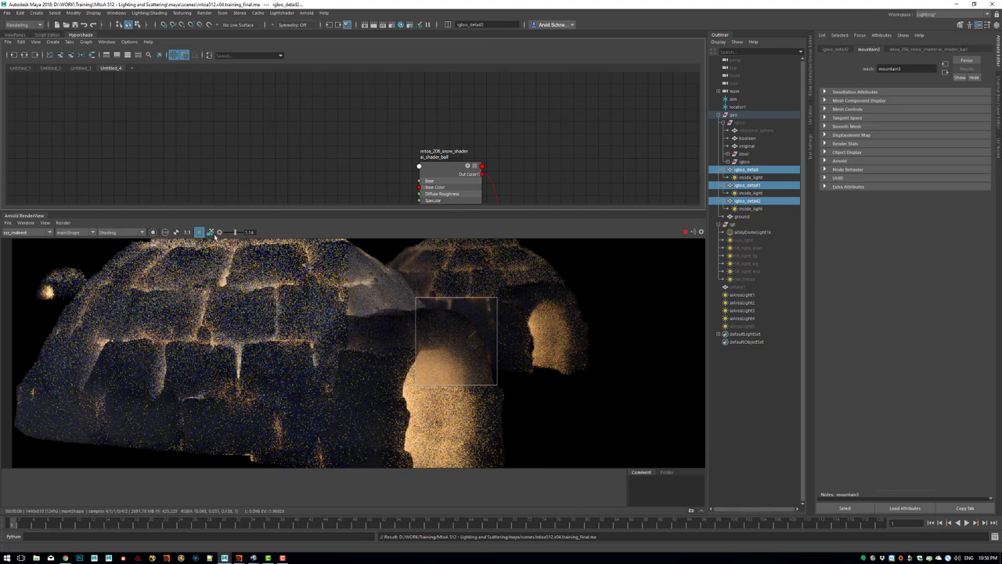
click(219, 232)
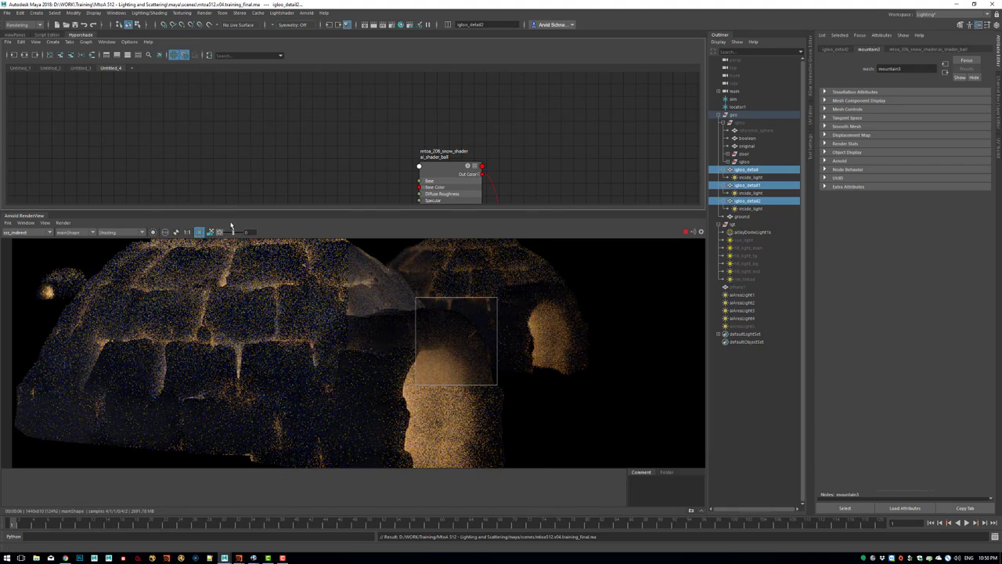
Look through the available and active AOVs in the render settings' AOV Browser and close the settings.
click(396, 26)
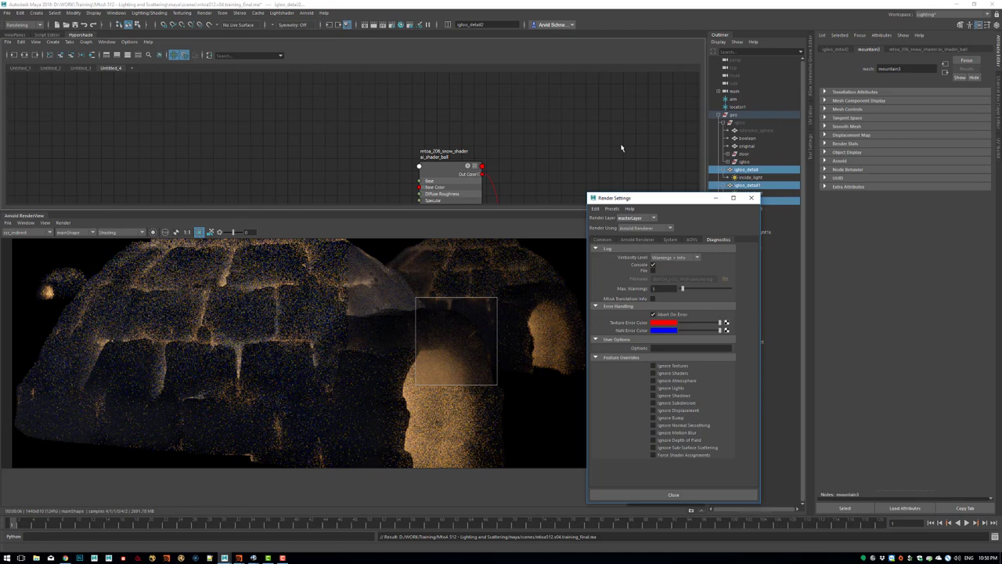
click(691, 241)
drag(667, 300, 666, 302)
click(647, 296)
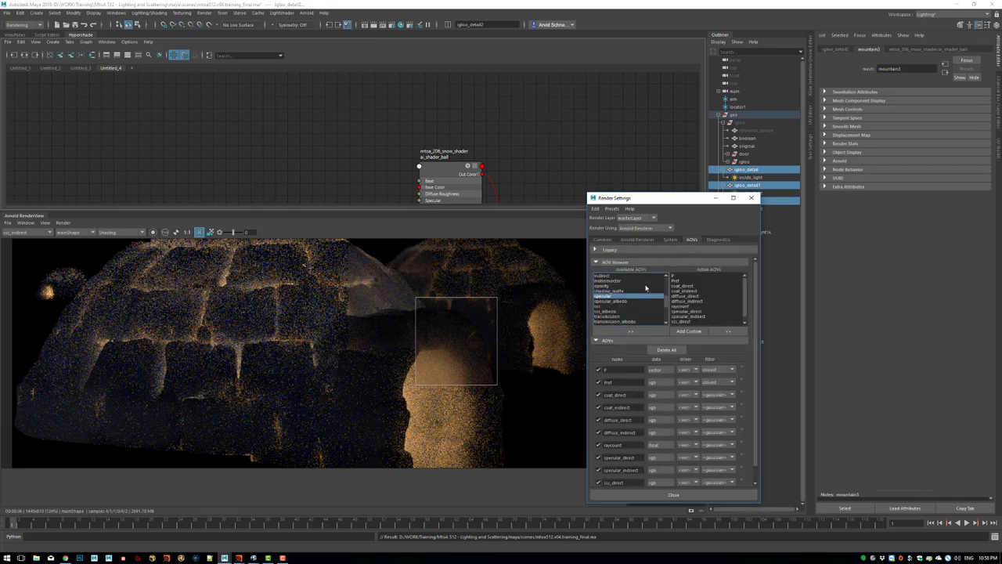
click(645, 286)
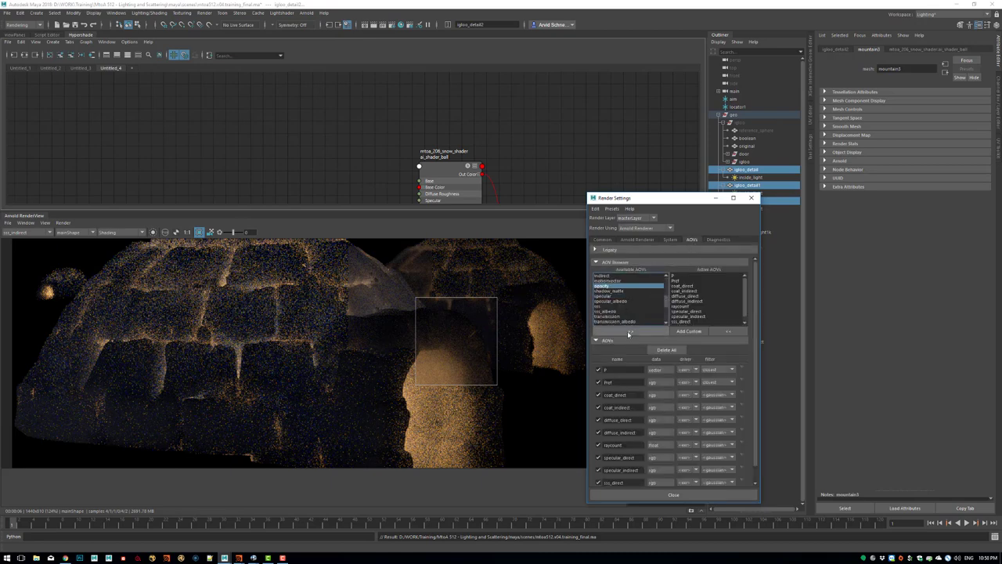
drag(743, 287, 744, 307)
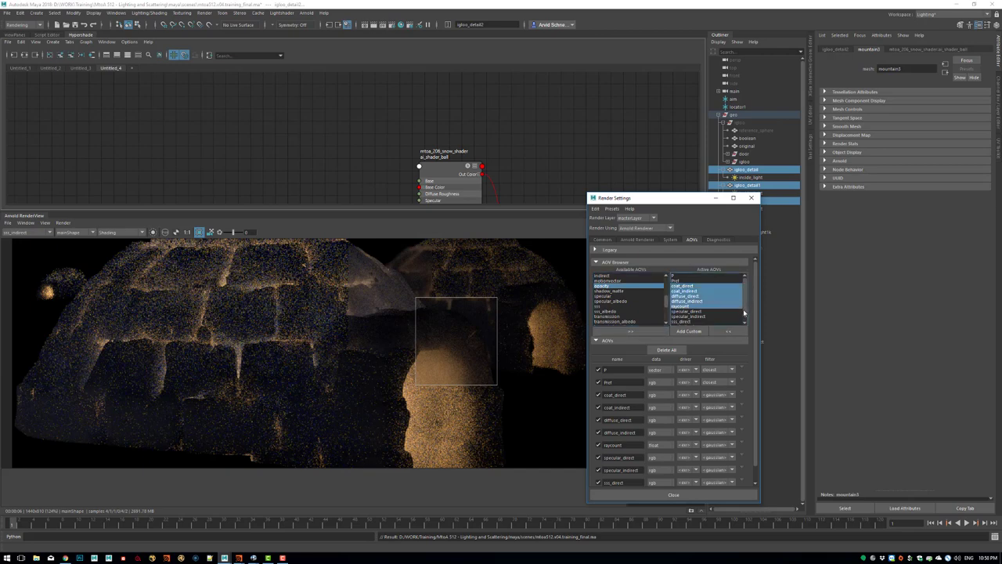
click(751, 197)
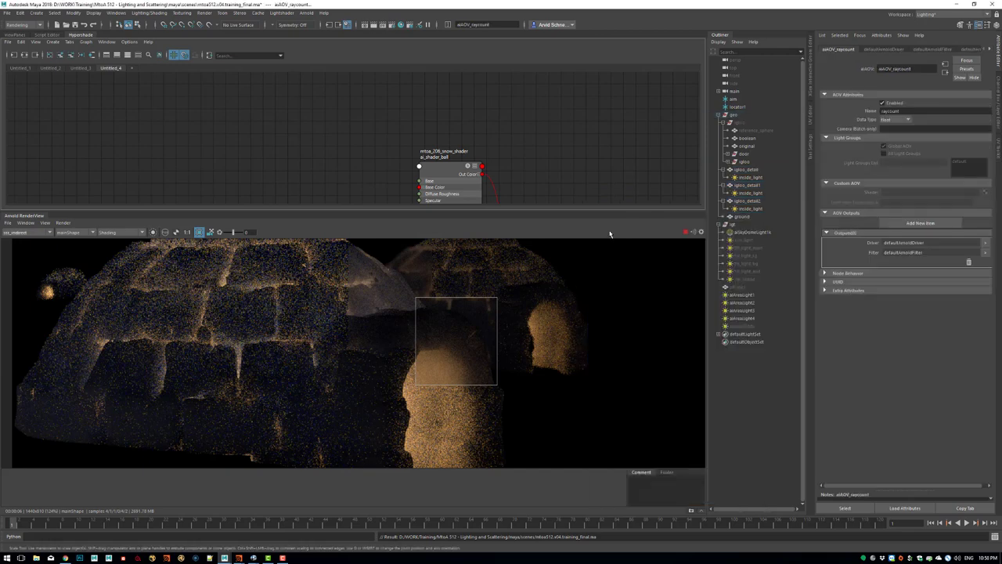
Return the Arnold RenderView display from the sss_indirect AOV to Beauty.
click(26, 233)
click(27, 234)
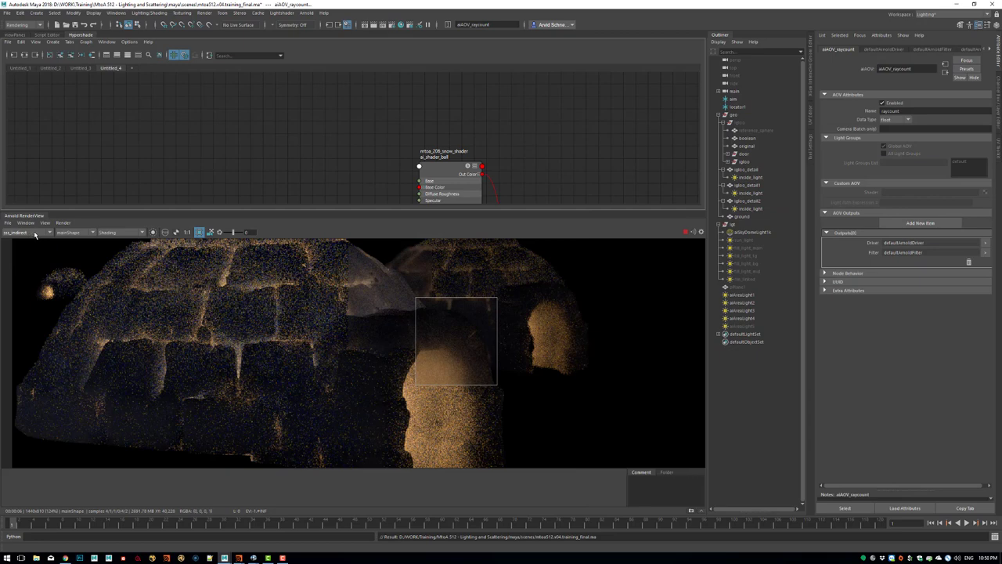
click(35, 235)
click(31, 240)
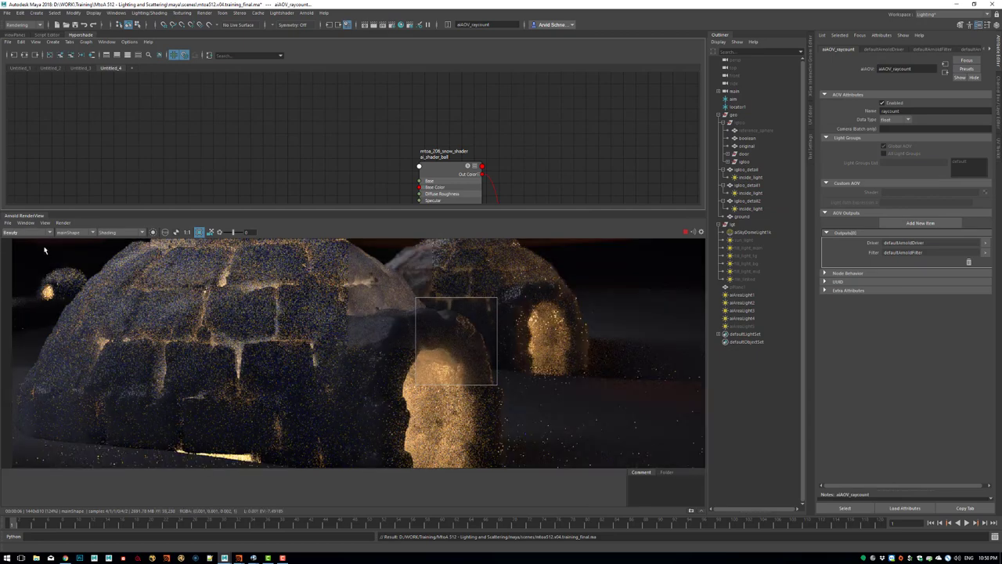
Select the snow shader's ai_shader_ball node in the Hypershade and expand its Subsurface attributes.
middle_drag(387, 356, 313, 330)
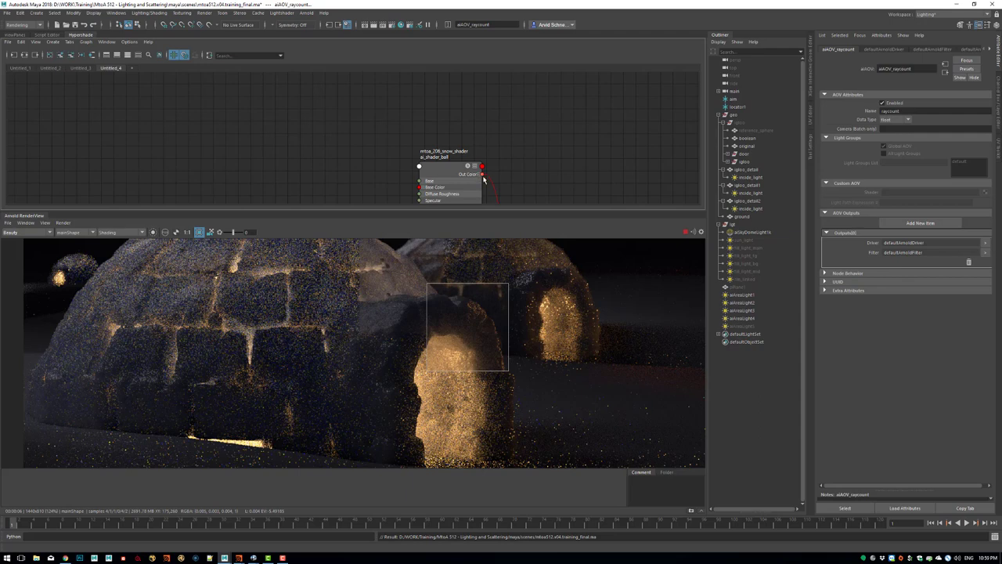
alt+middle_drag(483, 179, 416, 78)
alt+middle_drag(421, 119, 443, 100)
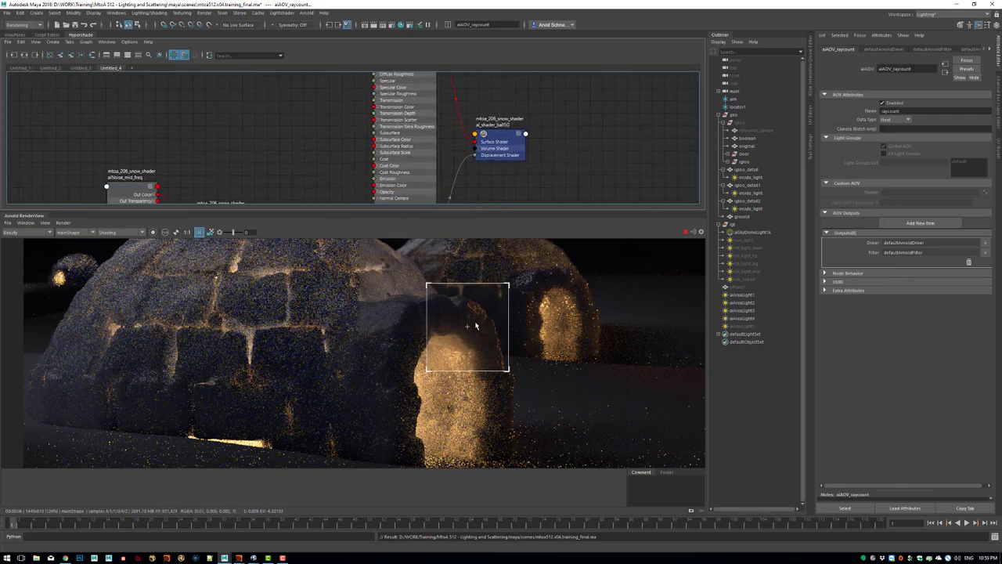
scroll(480, 331, up, 2)
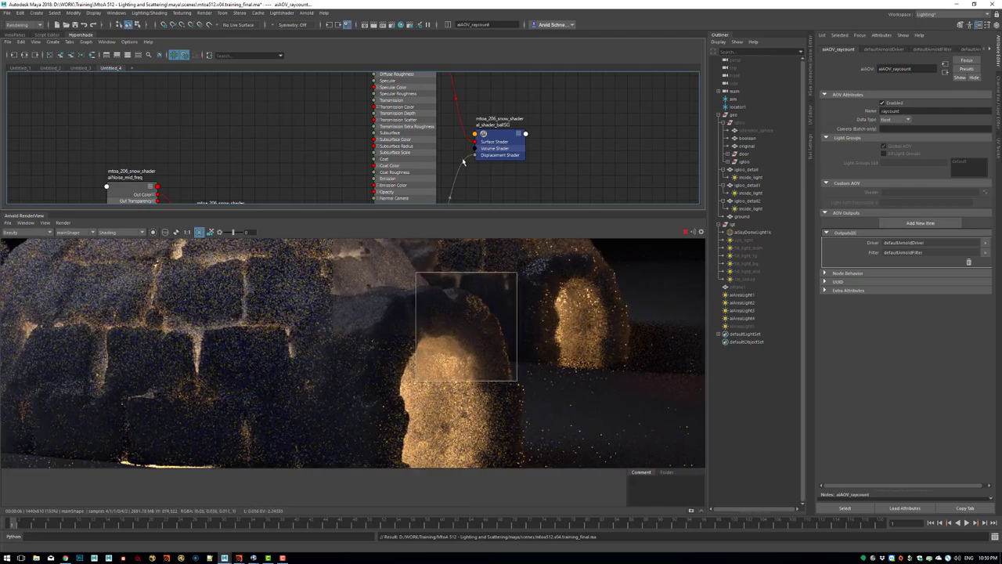
alt+middle_drag(463, 151, 474, 222)
click(407, 119)
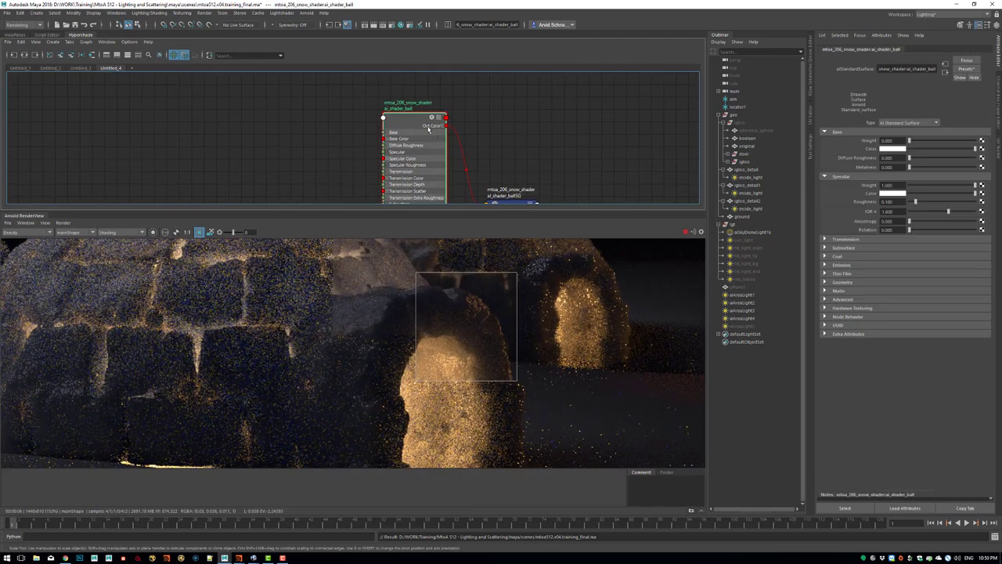
click(844, 247)
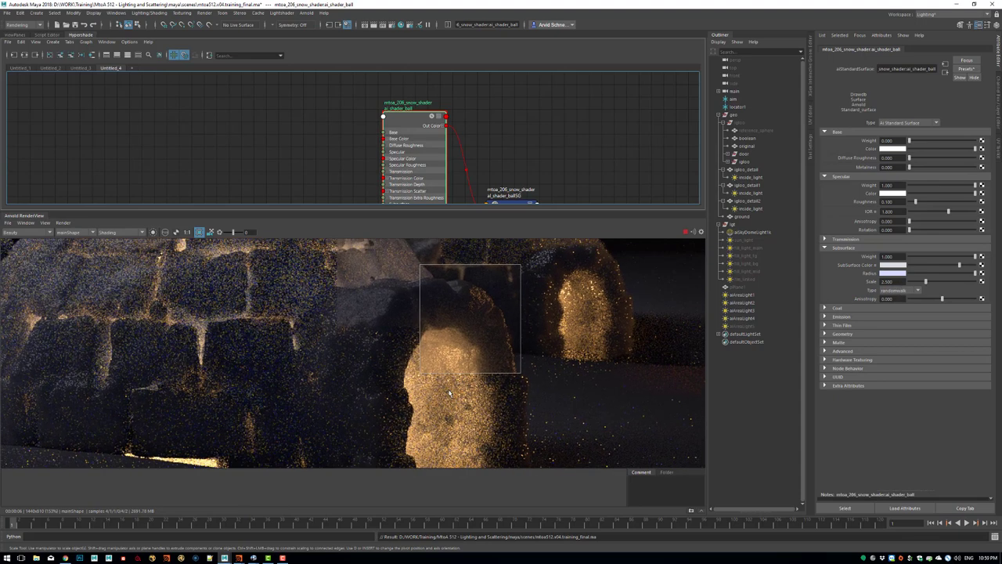
Set the snow shader's subsurface Scale to 1 and move the render region onto the front igloo's dome bricks.
double_click(888, 281)
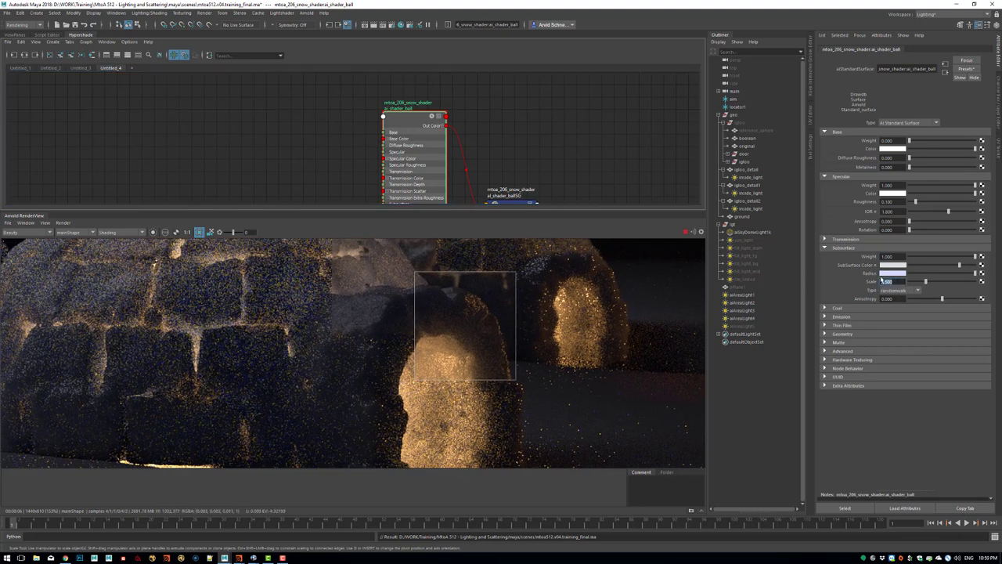
text(1)
key(Return)
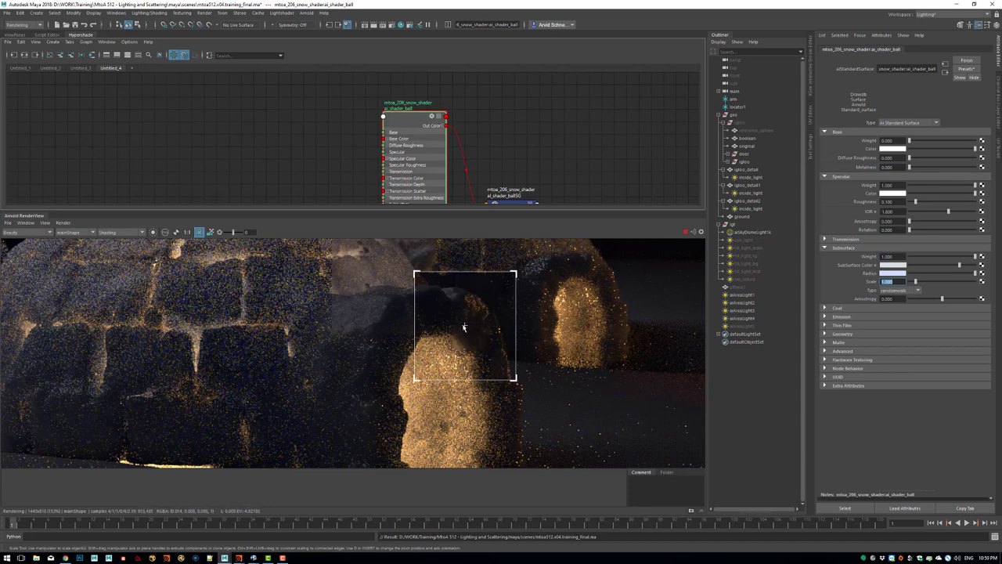
drag(464, 326, 281, 327)
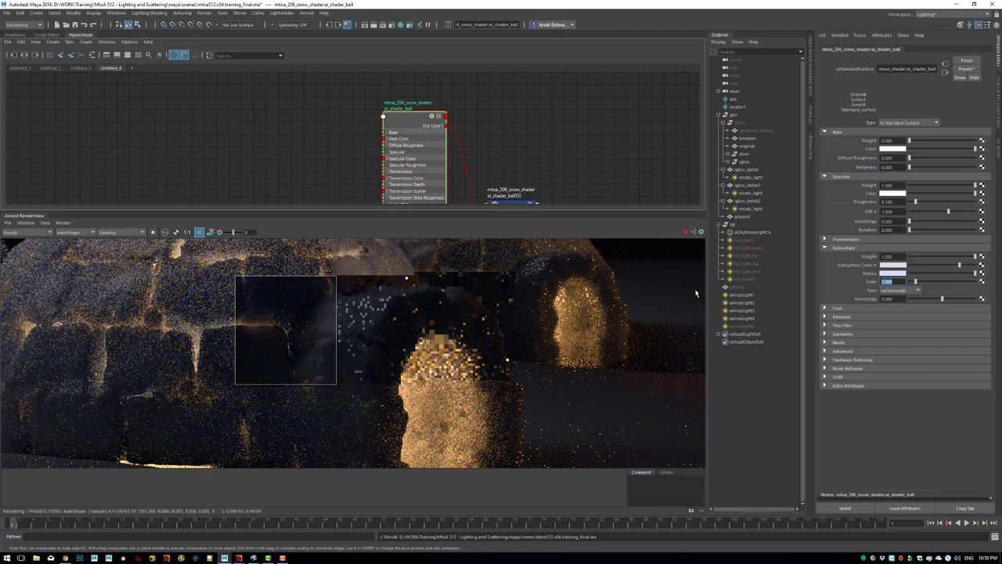
Switch to Chrome, look over the image results for igloo night images, and return to Maya.
click(66, 558)
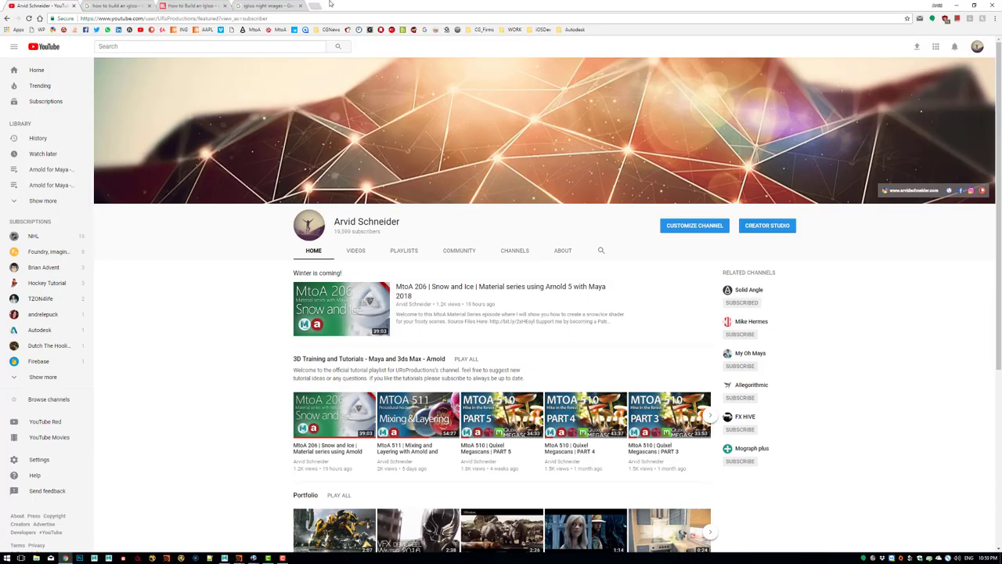
click(275, 6)
click(986, 196)
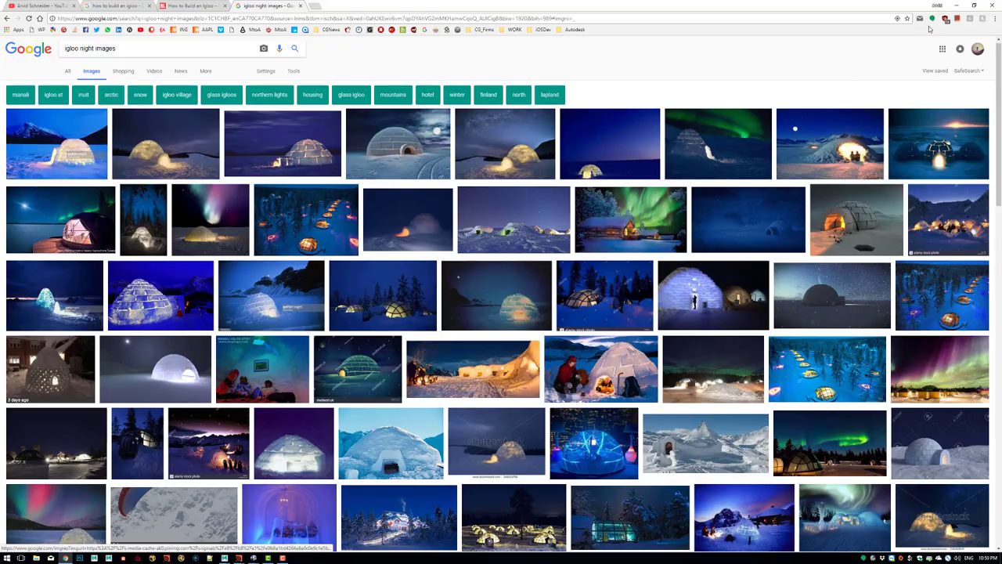
click(957, 5)
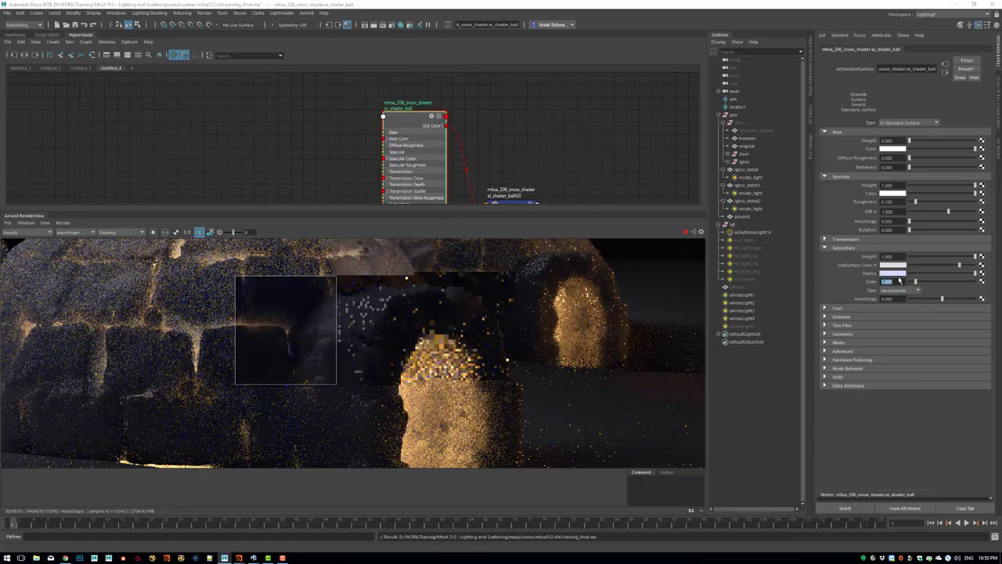
Set the snow shader's subsurface Scale to 3 and render a wide crop region over the front igloo's dome bricks.
drag(900, 280, 860, 281)
text(2.45)
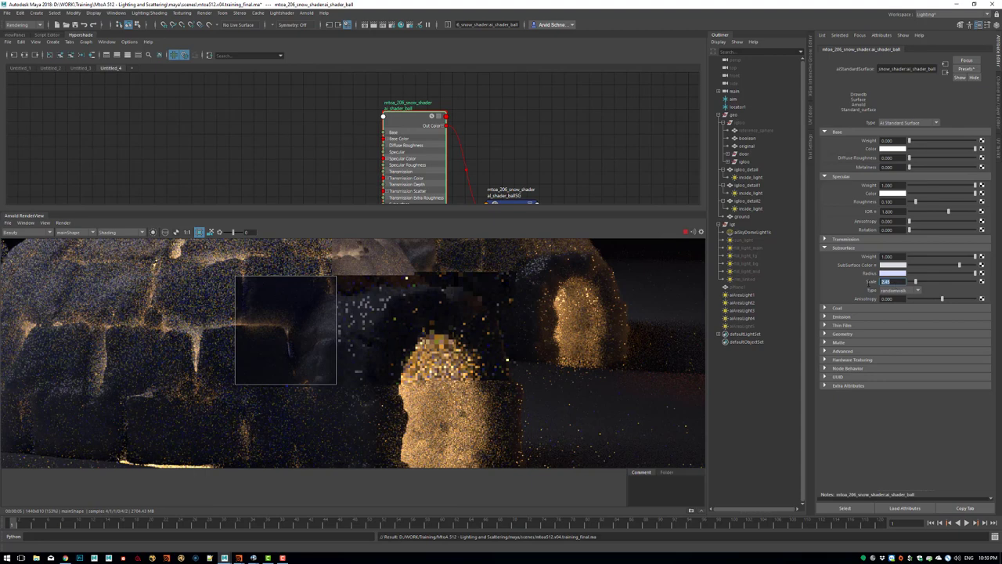
key(Return)
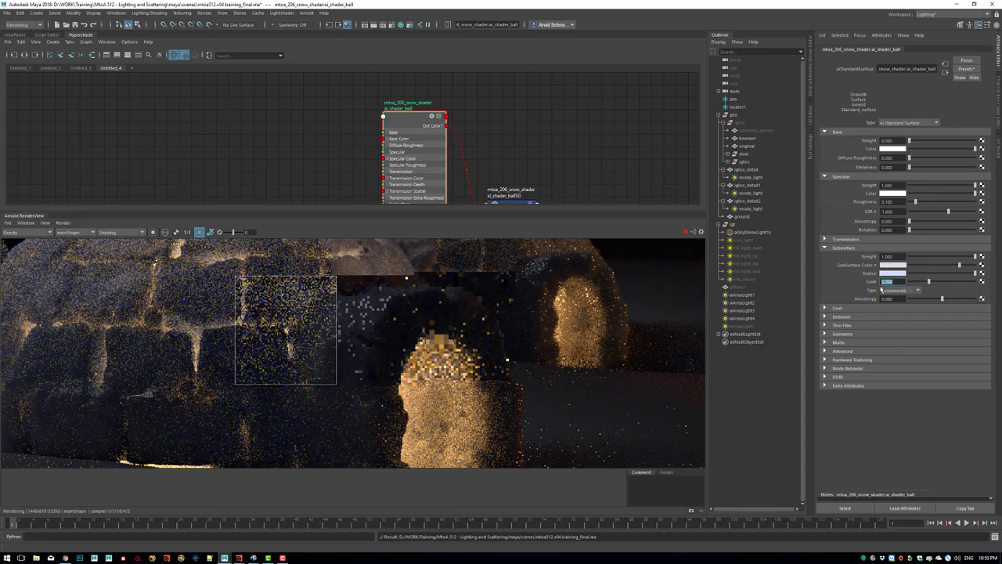
middle_drag(313, 305, 432, 325)
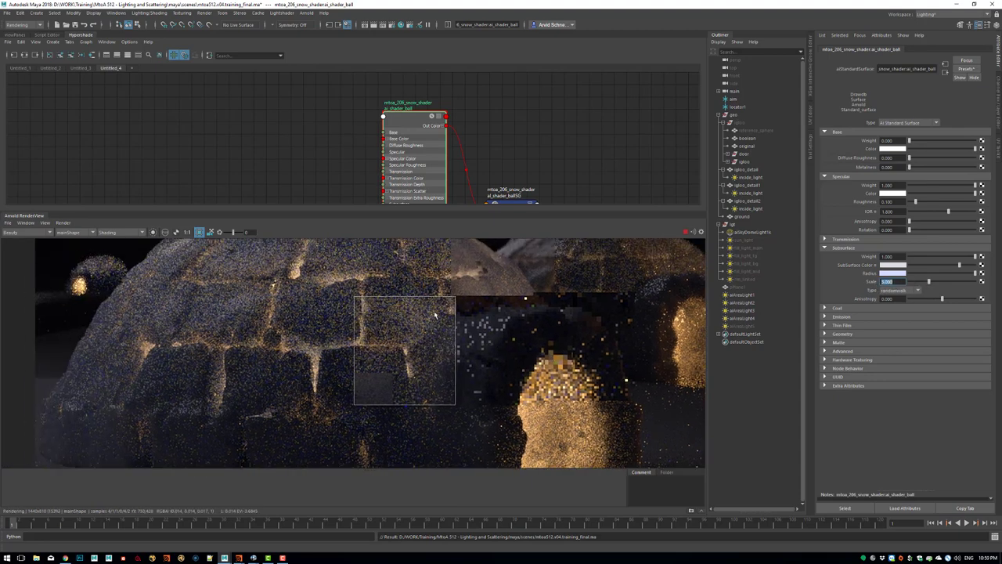
drag(242, 264, 419, 356)
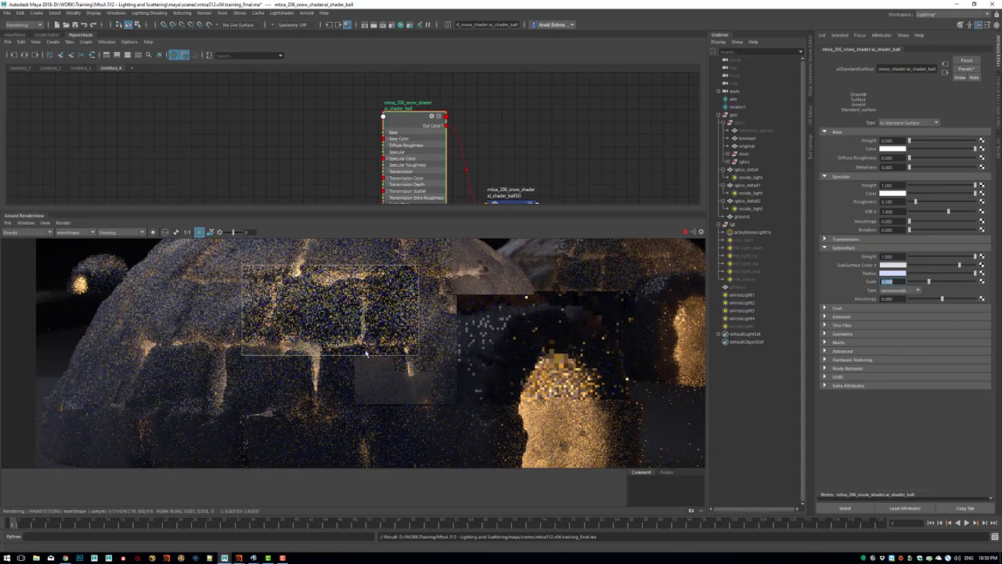
Enable Ignore Depth of Field in the render settings' diagnostics feature overrides and save the scene.
click(392, 25)
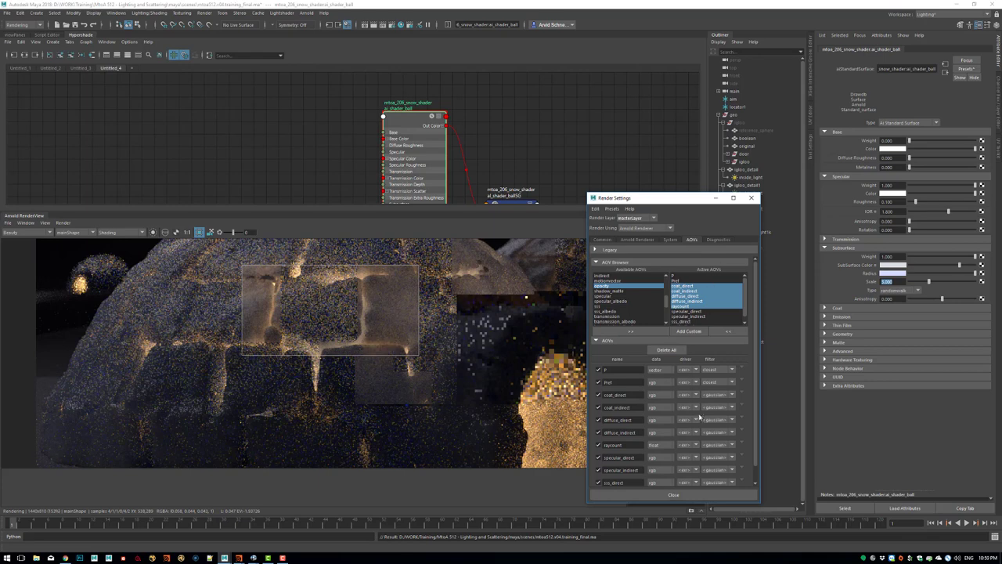
click(718, 239)
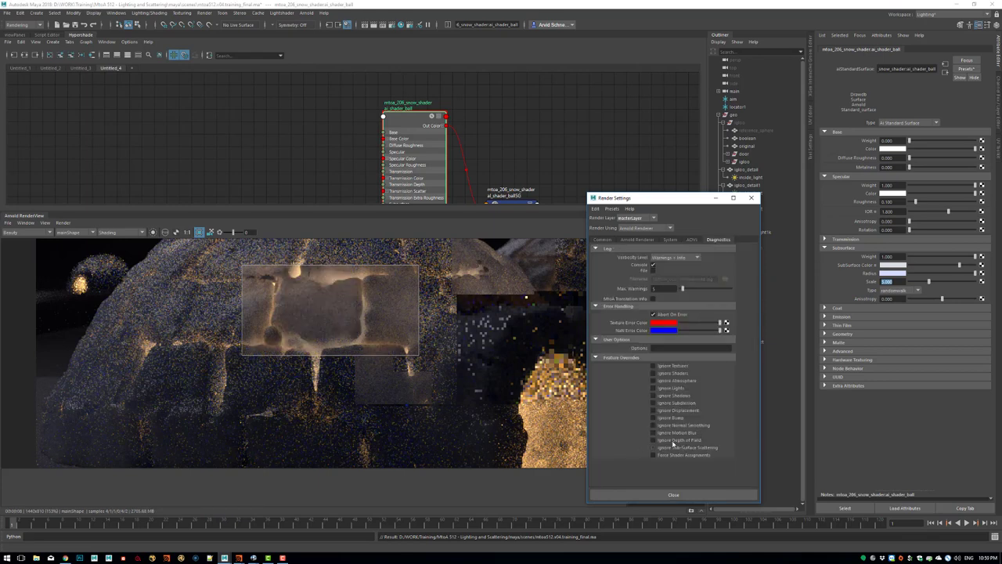
click(672, 441)
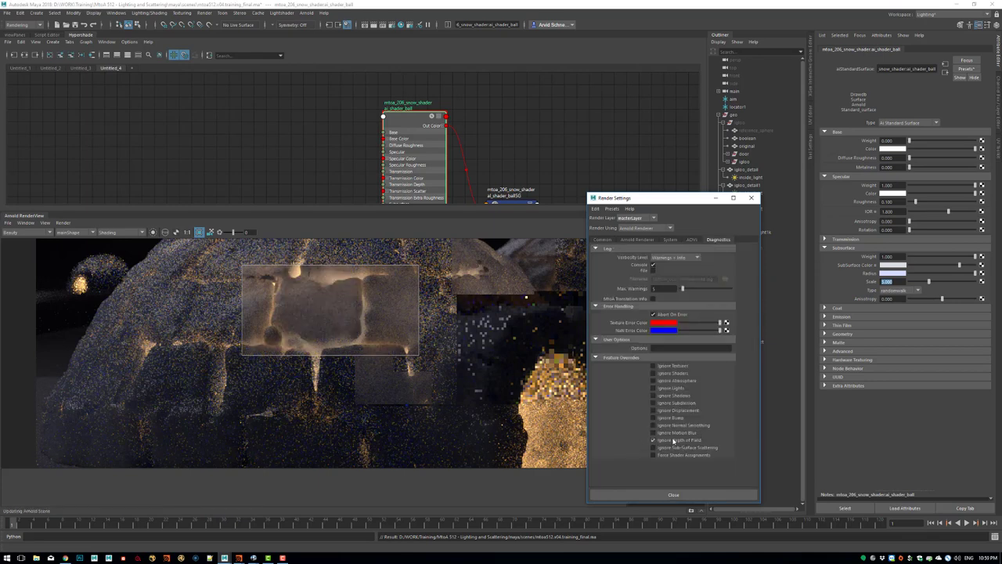
click(716, 198)
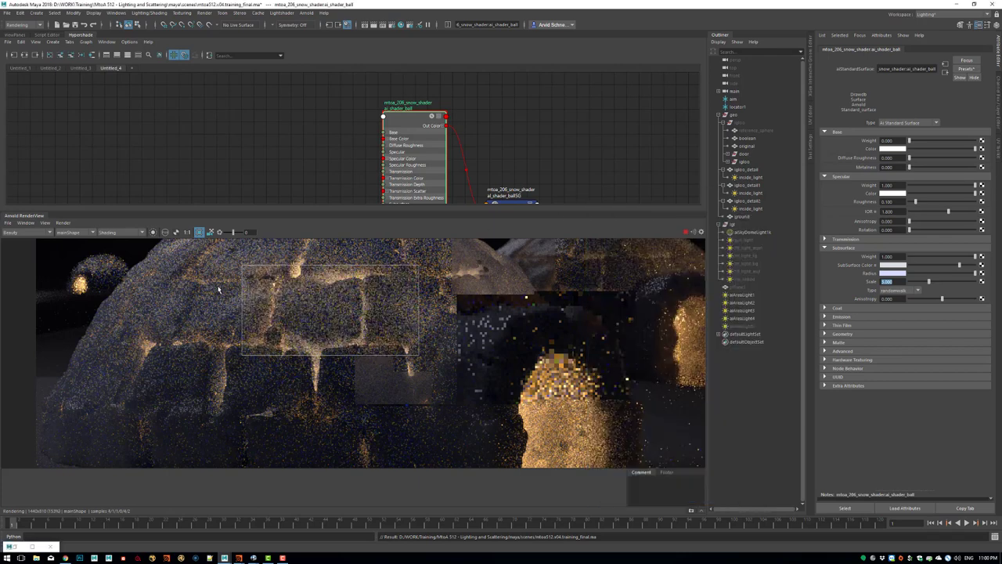
middle_drag(218, 287, 219, 318)
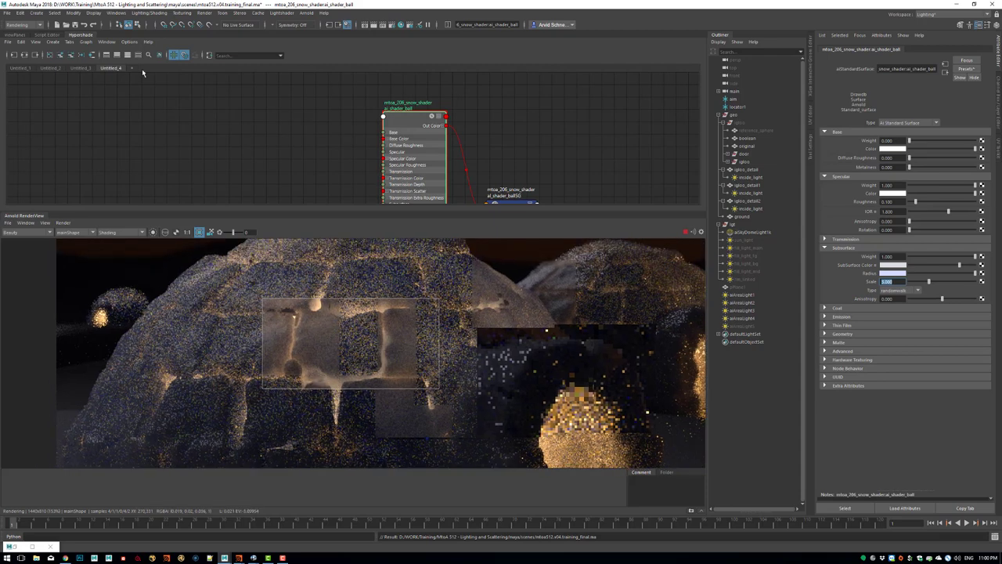
click(74, 25)
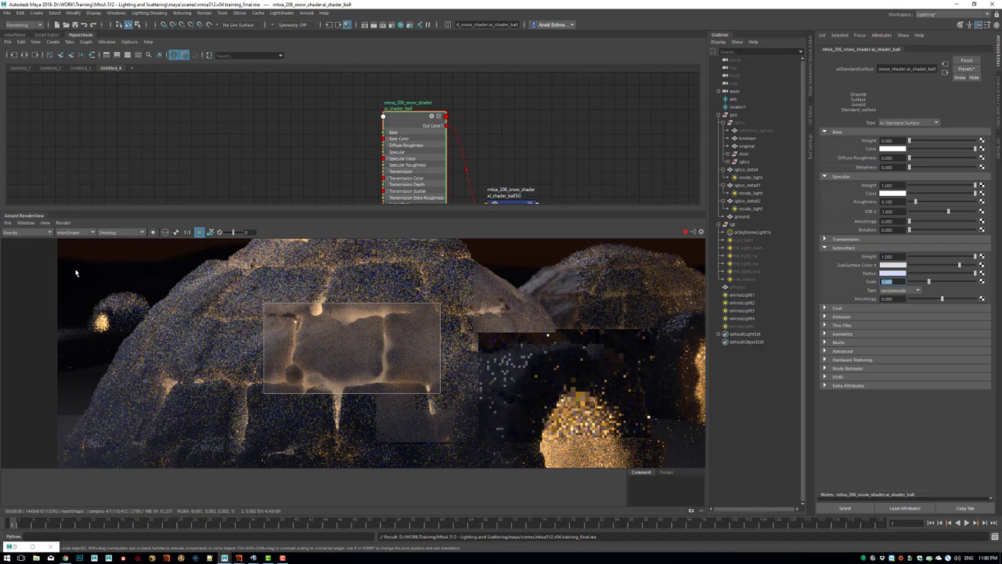
Render crop regions over the small distant igloo and over the dome bricks of the igloo behind the front one.
drag(74, 272, 163, 341)
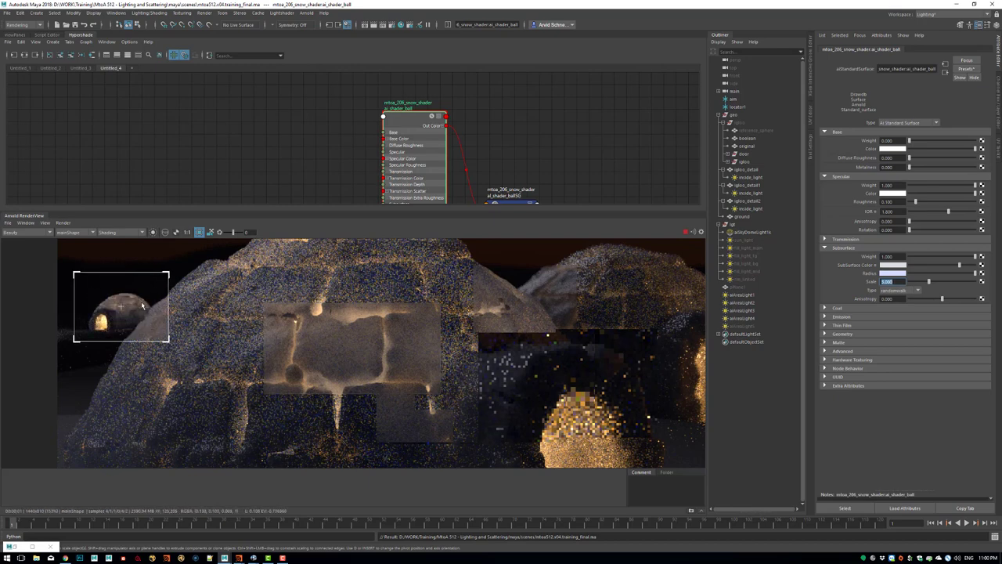
middle_drag(540, 306, 308, 307)
drag(329, 264, 408, 341)
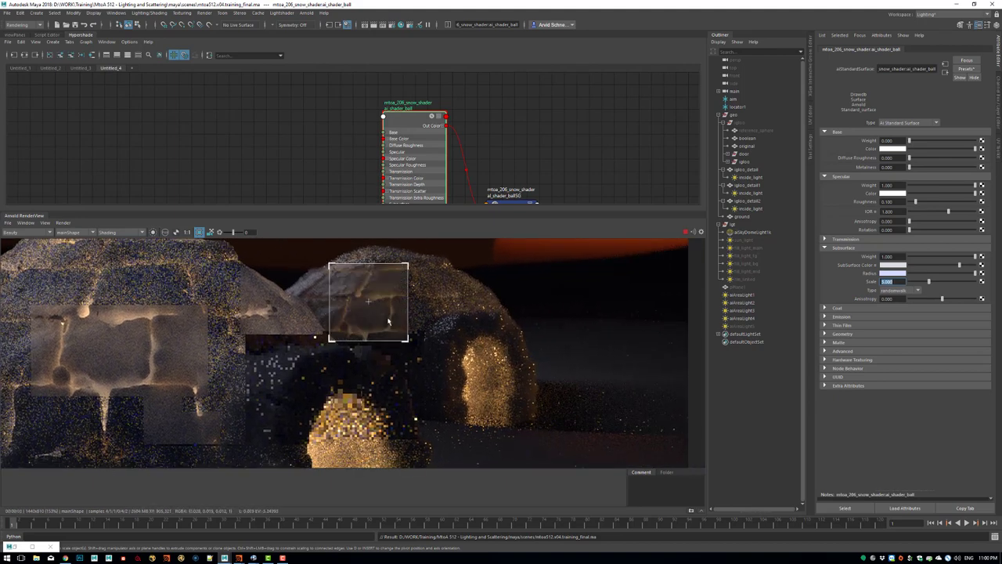
middle_drag(191, 346, 310, 330)
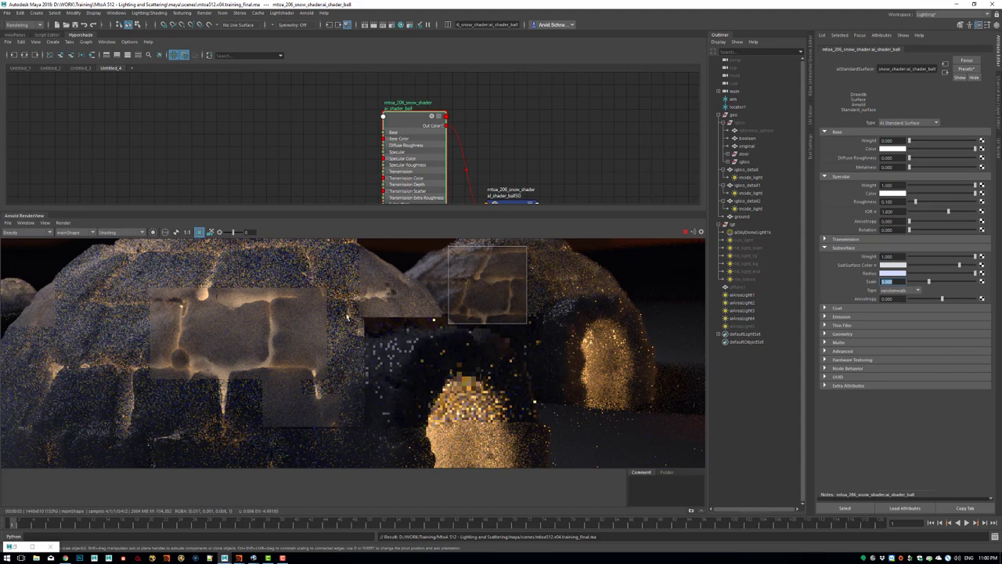
Render crop regions over the front igloo's lower edge and dome bricks, moving the last one onto the top of its entrance.
scroll(348, 317, down, 2)
middle_drag(263, 398, 253, 313)
drag(238, 328, 303, 412)
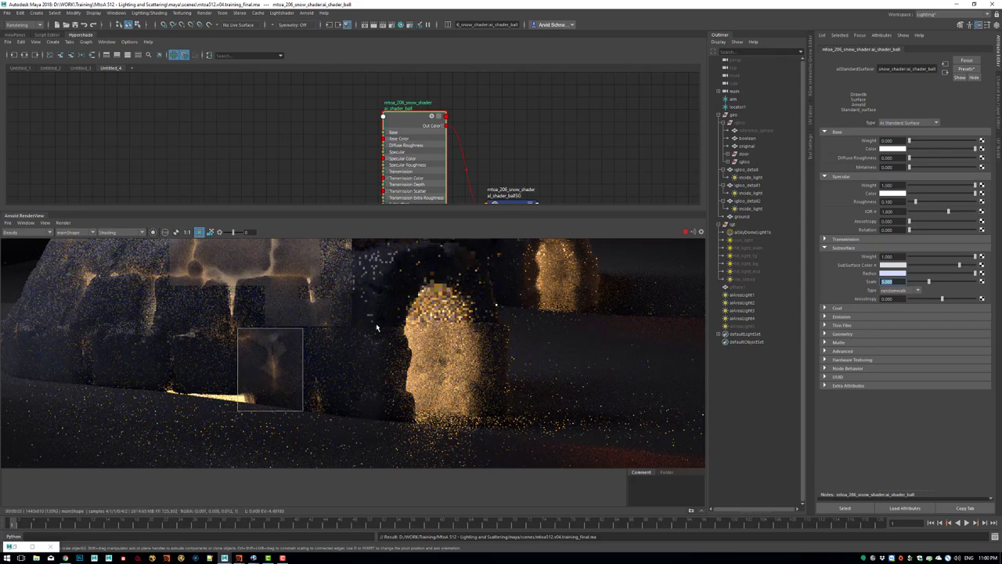
middle_drag(377, 326, 357, 390)
drag(233, 277, 338, 385)
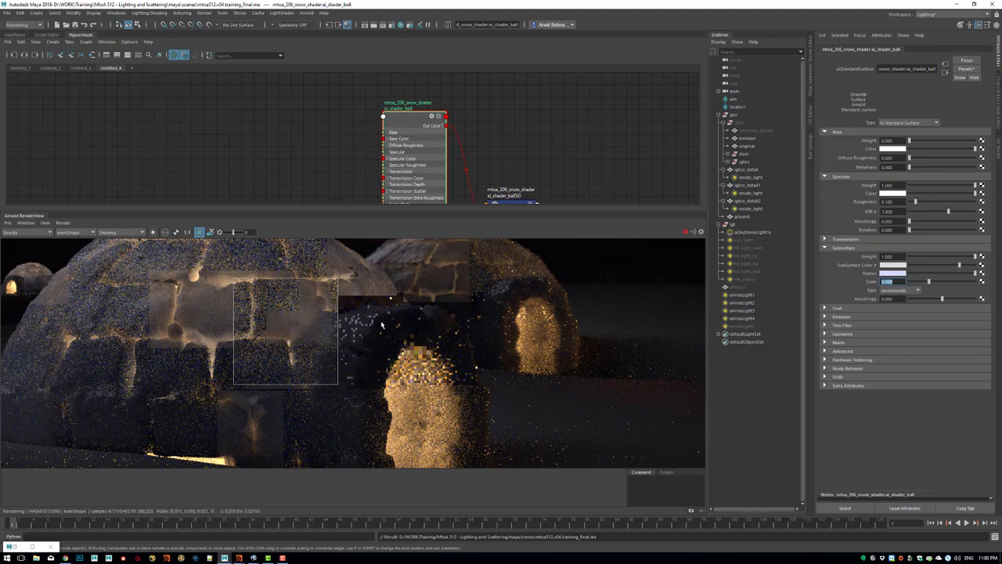
drag(286, 331, 373, 328)
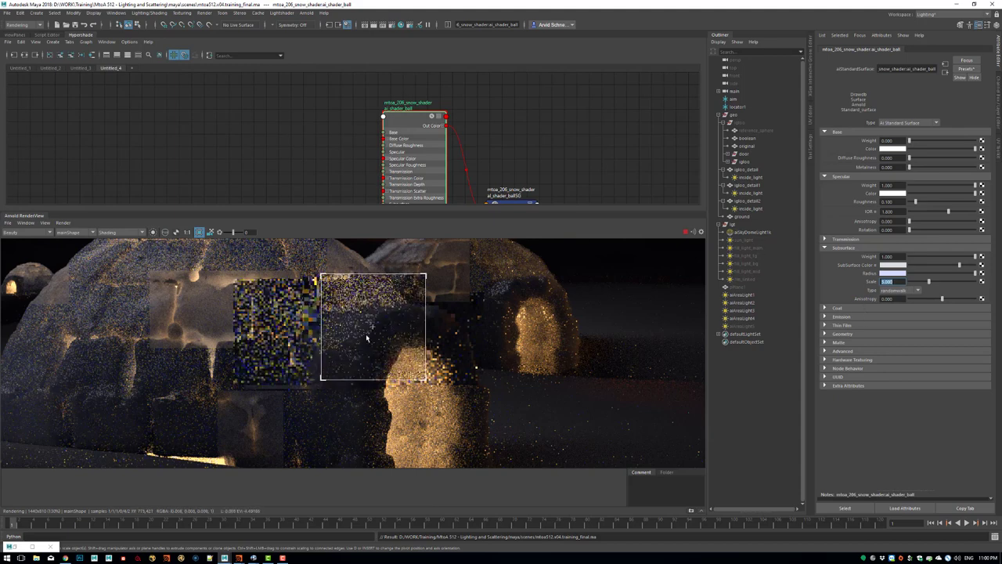
Inspect the coat_indirect and coat_direct AOVs in the Arnold RenderView and return the display to Beauty.
click(45, 234)
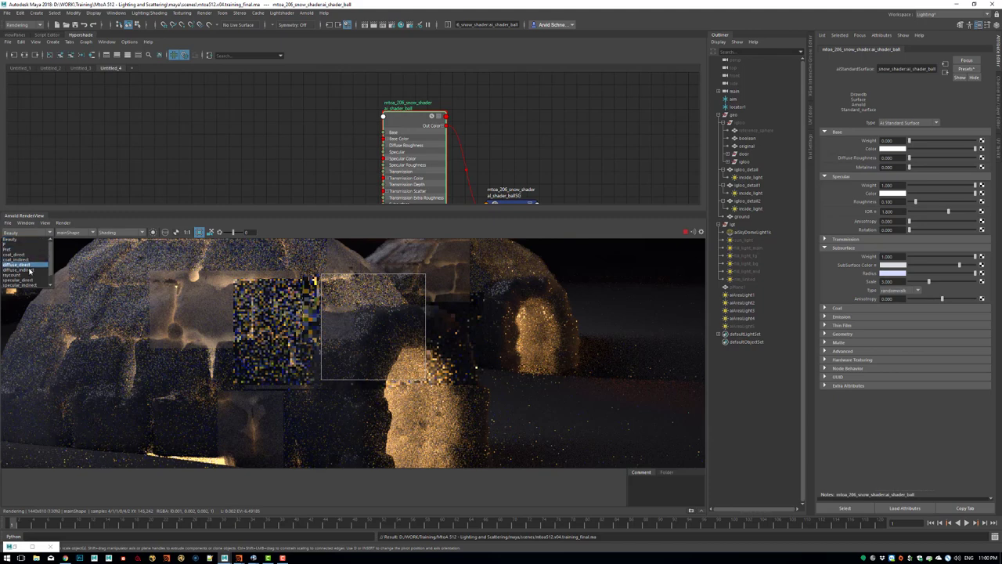
click(25, 259)
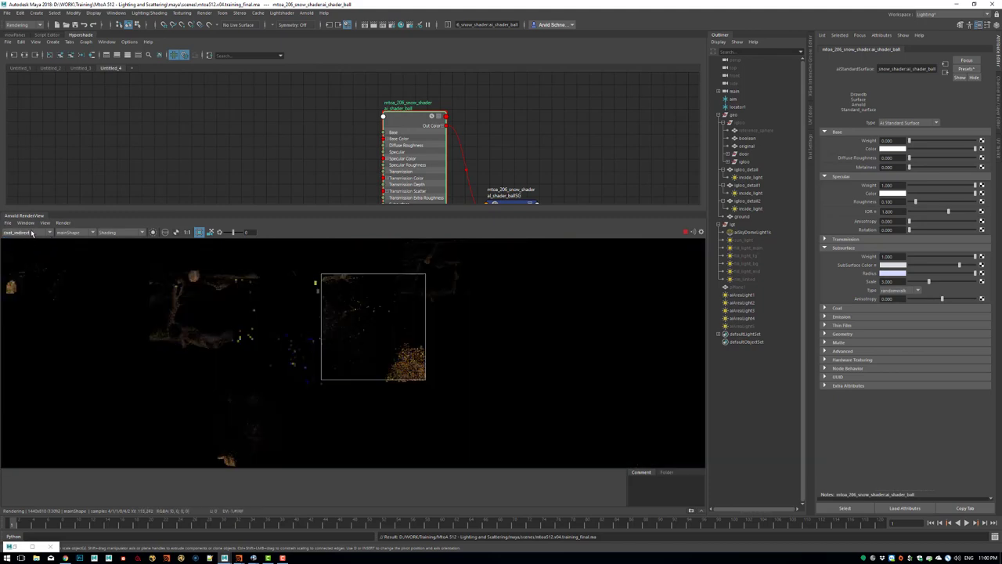
click(32, 233)
click(24, 252)
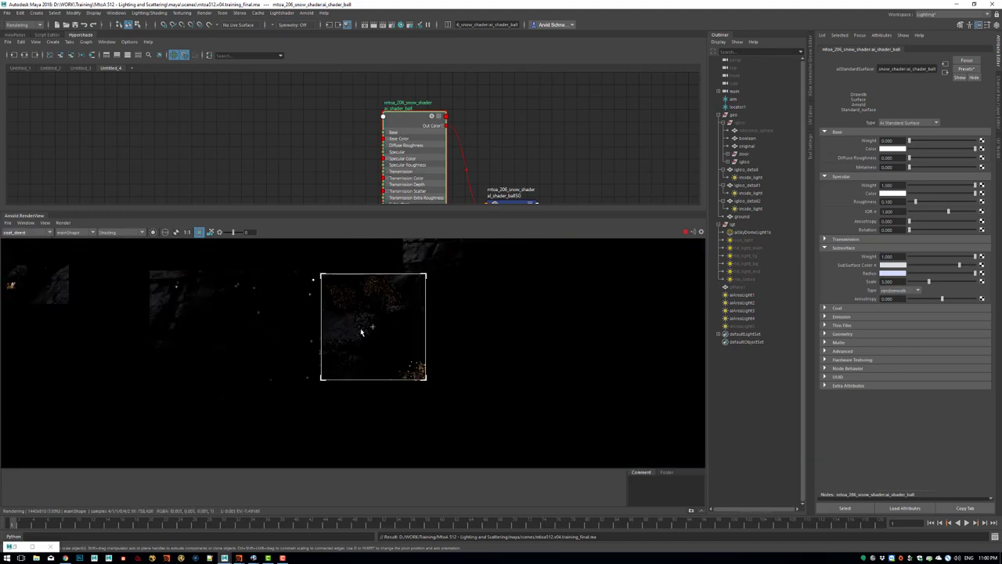
click(32, 232)
click(37, 265)
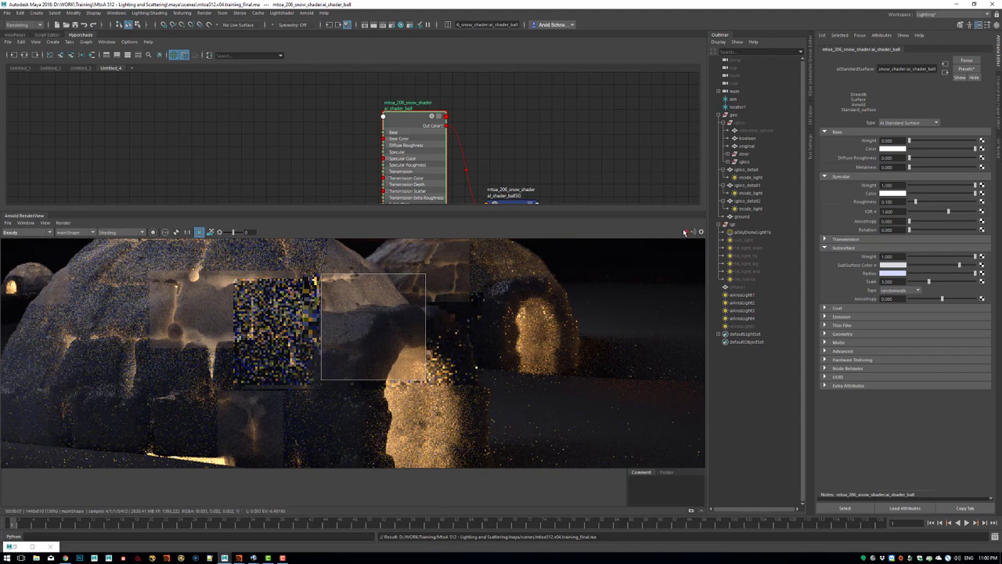
Assign the ai_ground material from the Untitled_3 graph to the ground mesh.
click(83, 69)
scroll(485, 154, down, 3)
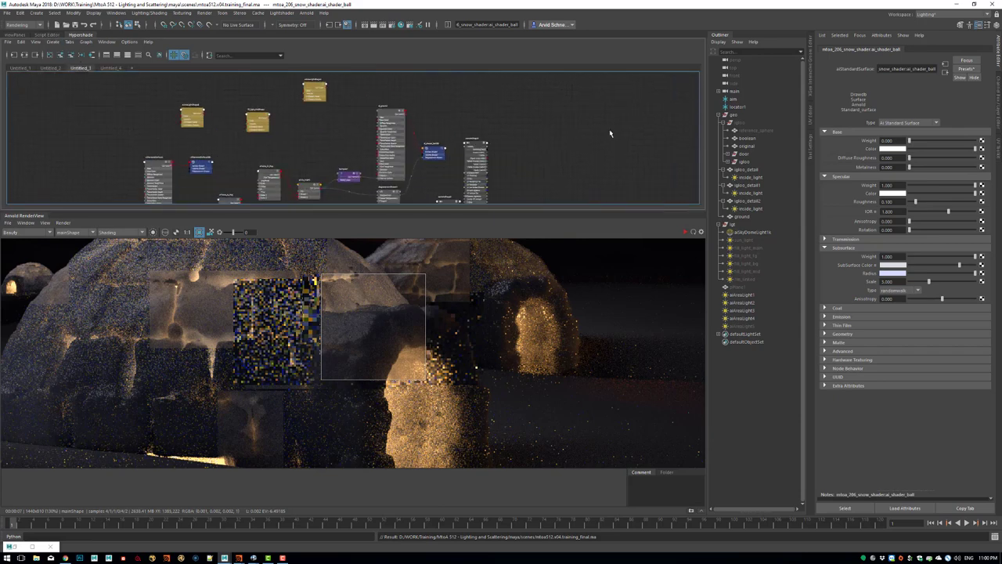
click(750, 218)
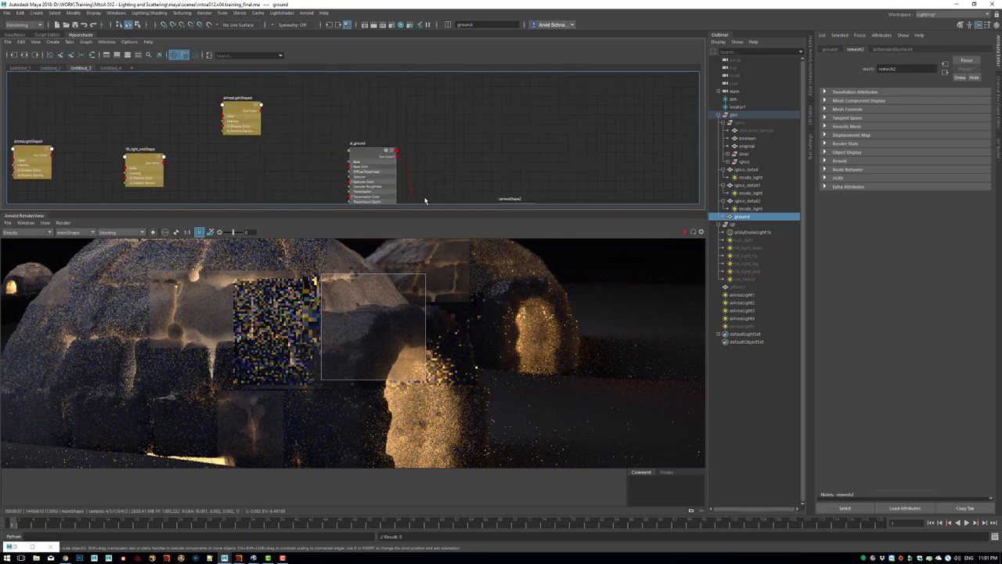
alt+middle_drag(420, 165, 459, 130)
scroll(400, 130, up, 3)
right_drag(420, 100, 426, 87)
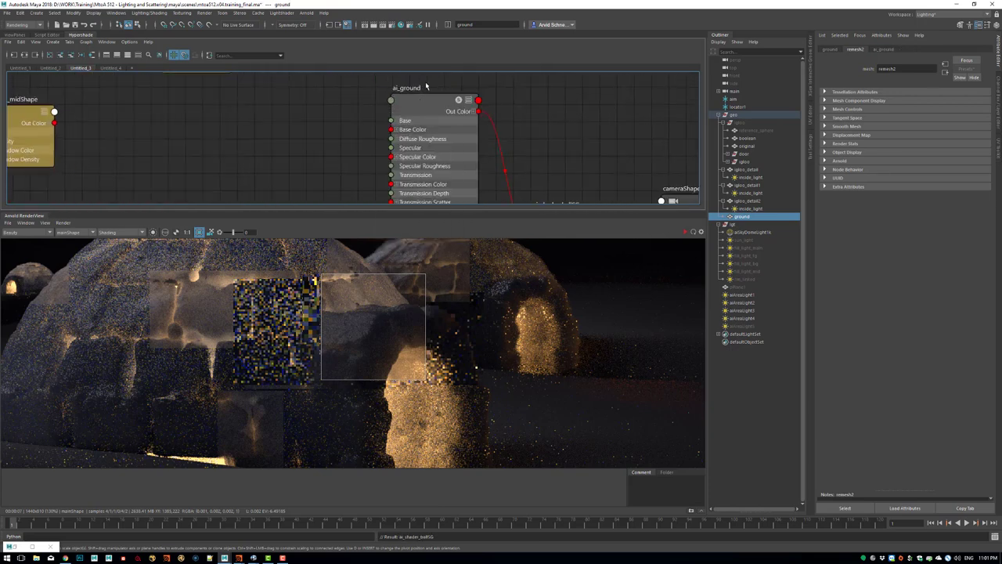
Review the ground material's noise network and render a crop region over the snow ground beside the distant igloo, refreshing the render.
scroll(526, 148, down, 4)
scroll(339, 130, down, 3)
alt+middle_drag(293, 184, 399, 132)
scroll(407, 133, up, 5)
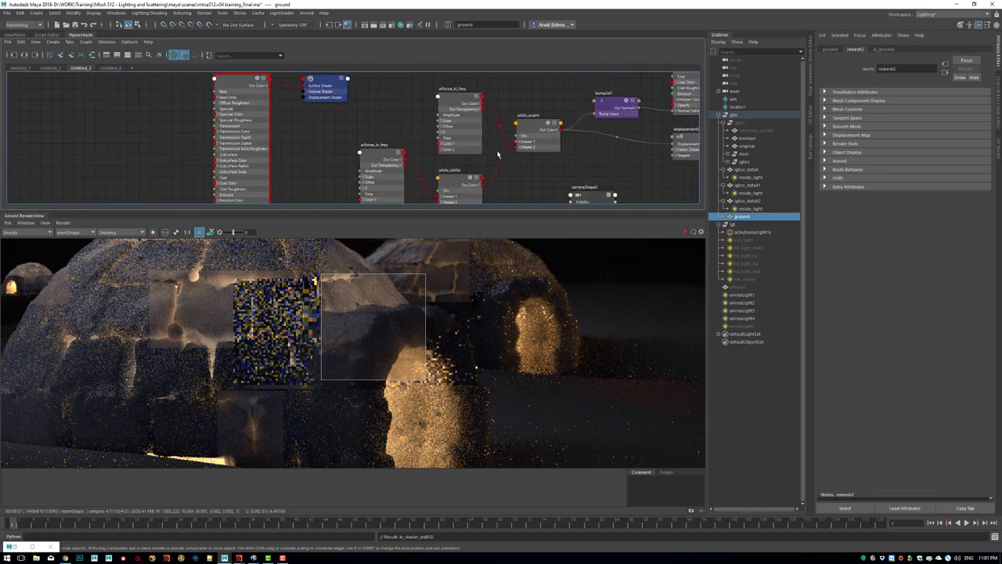
alt+middle_drag(497, 152, 486, 96)
alt+middle_drag(569, 304, 419, 325)
drag(582, 282, 362, 479)
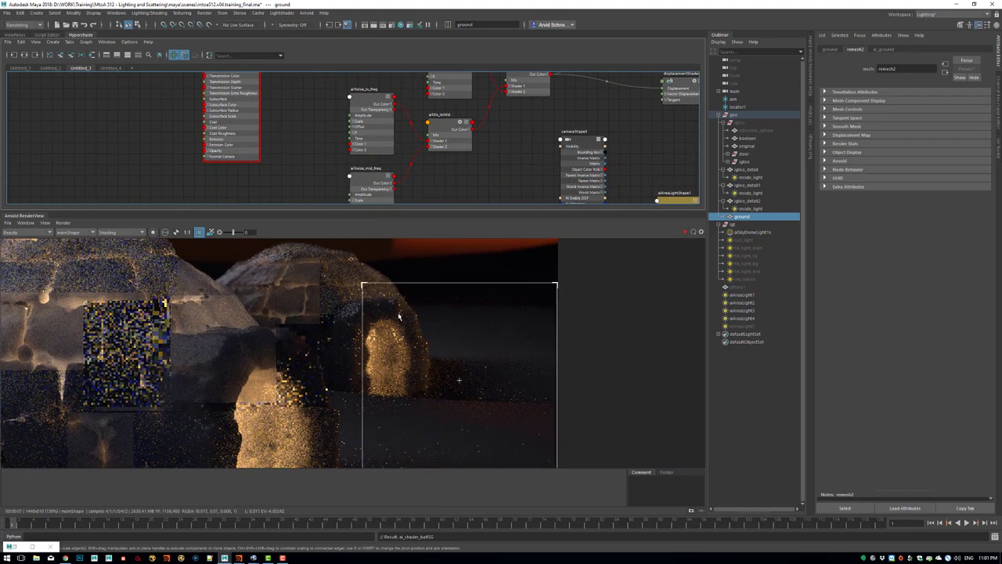
click(63, 222)
click(128, 276)
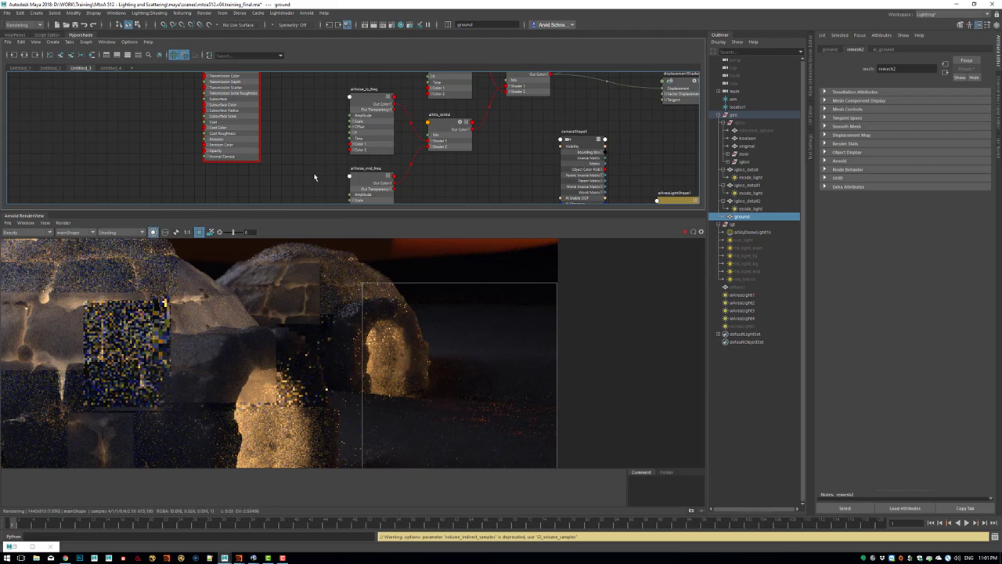
Preview the aiNoise_lo_freq, aiNoise_mid_freq, aiNoise_hi_freq and aiMix_midHi nodes one by one in Isolate Selected mode.
click(685, 233)
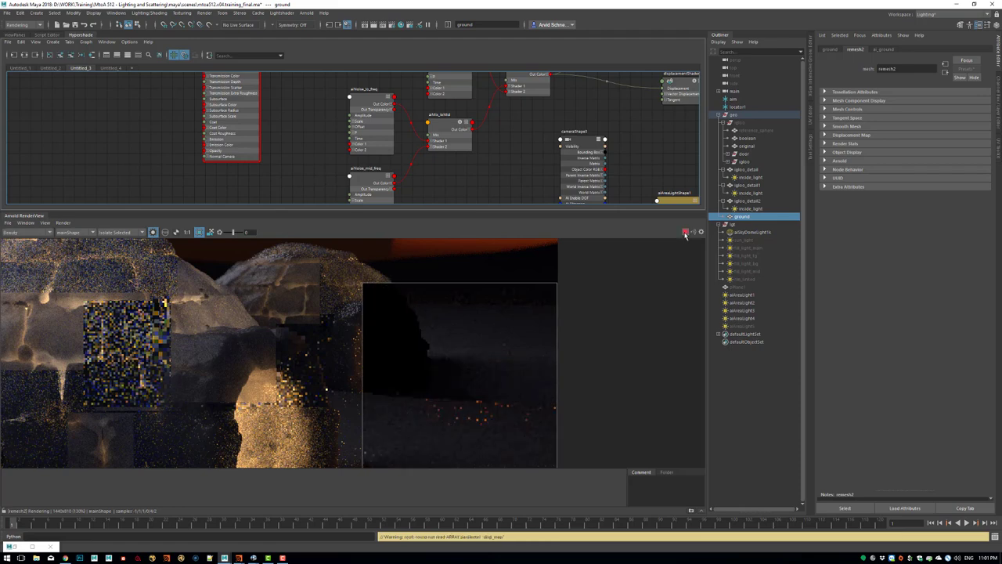
click(368, 182)
click(365, 103)
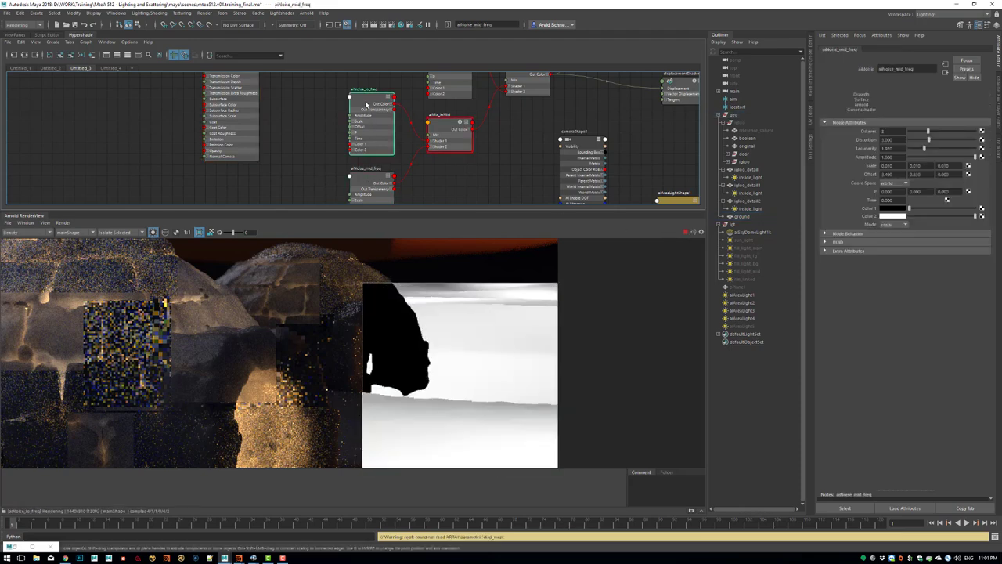
click(375, 183)
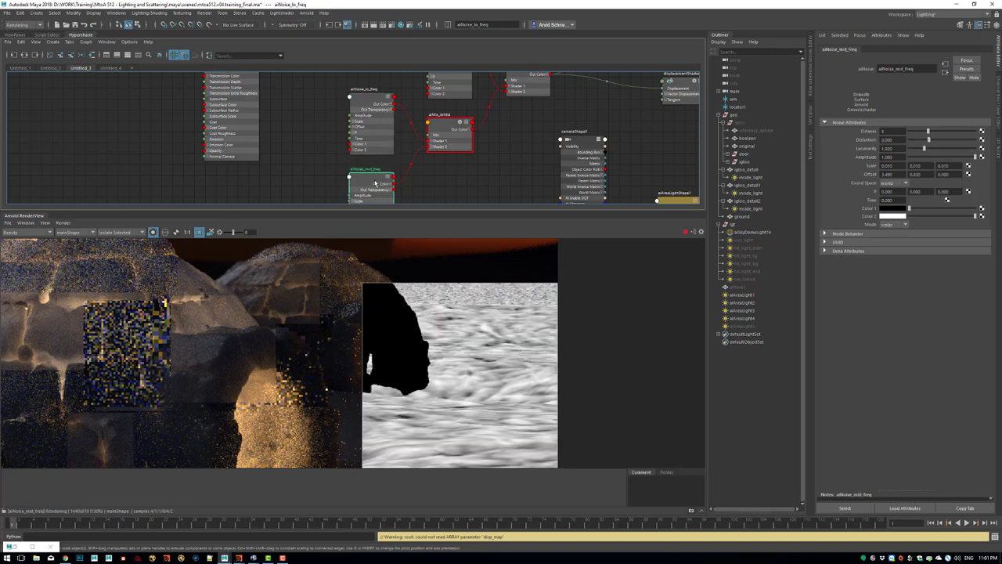
click(371, 109)
alt+middle_drag(395, 155, 333, 206)
click(385, 123)
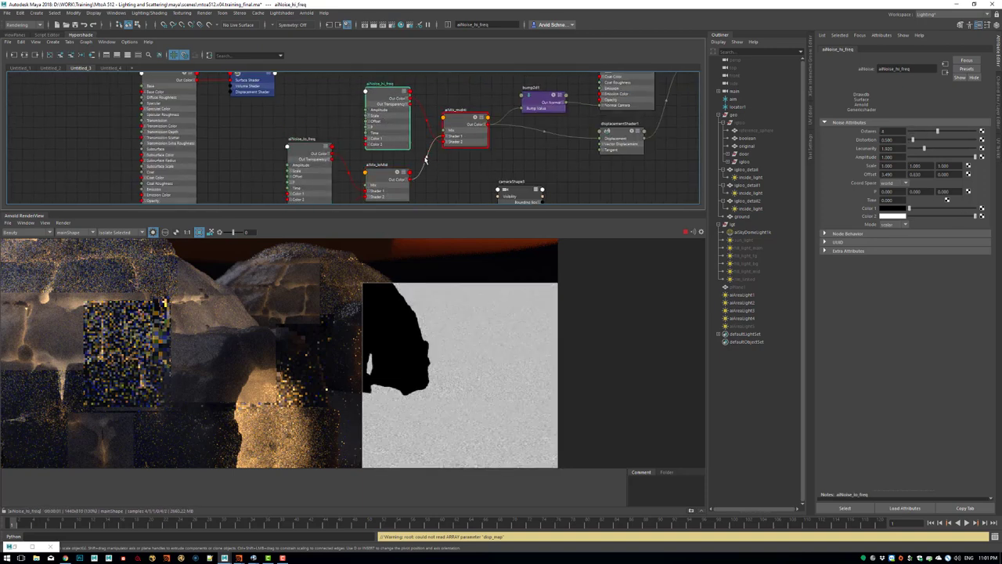
scroll(455, 154, down, 4)
click(471, 133)
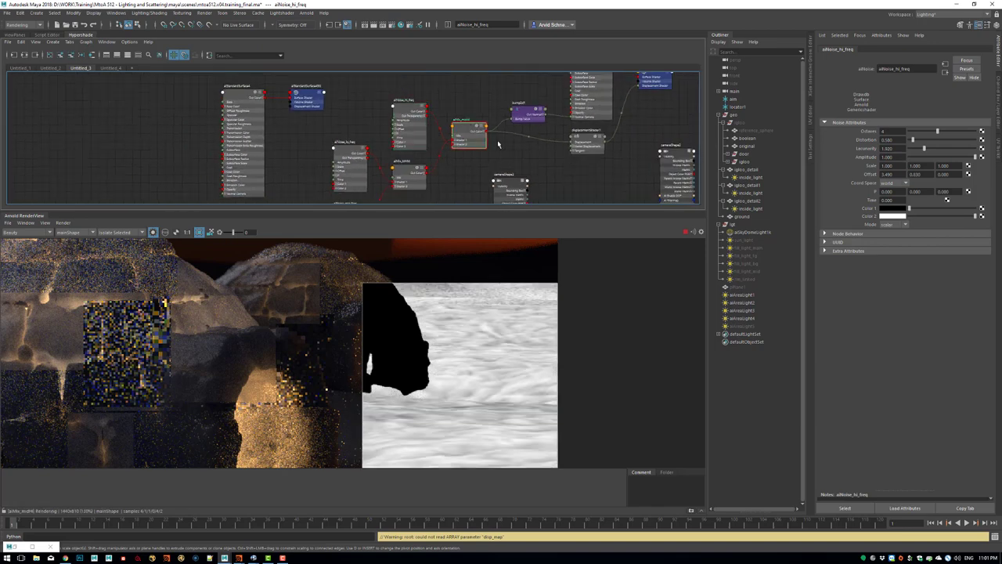
alt+middle_drag(594, 132, 496, 157)
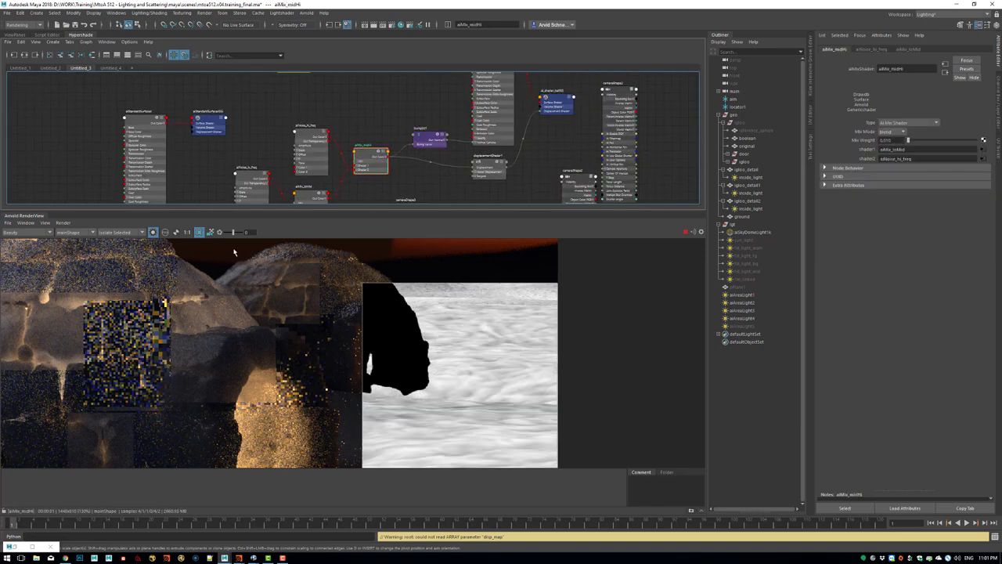
Switch the render's debug shading to Basic and examine the surface detail of the igloos and the ground.
click(117, 232)
click(110, 239)
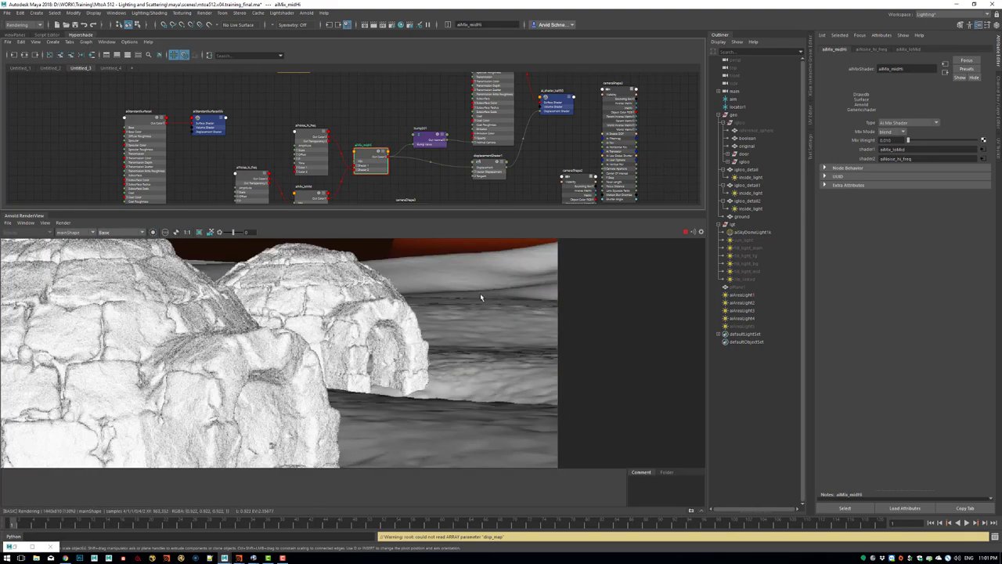
middle_drag(360, 296, 449, 294)
middle_drag(278, 278, 408, 308)
scroll(408, 308, down, 1)
scroll(408, 308, down, 4)
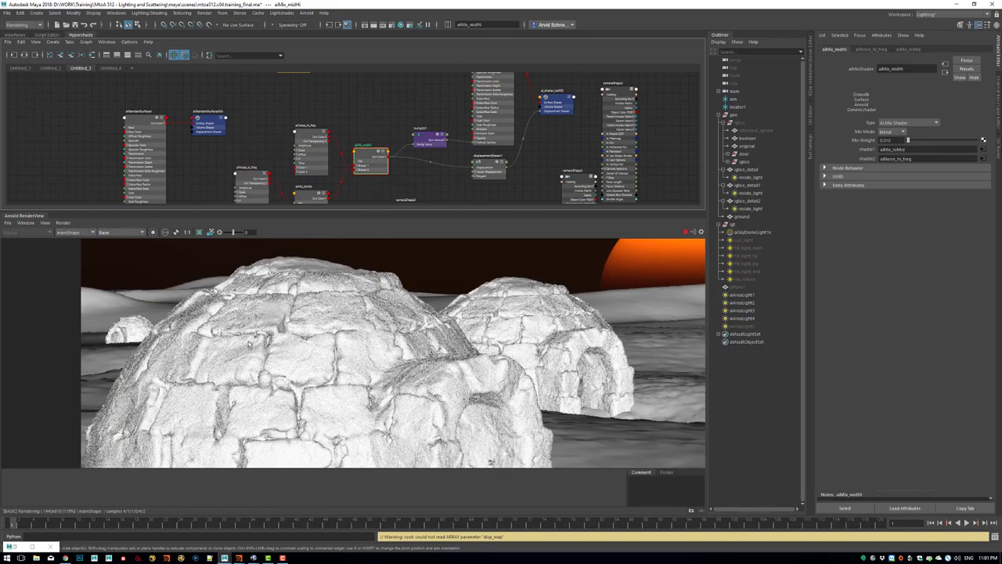
middle_drag(475, 363, 351, 313)
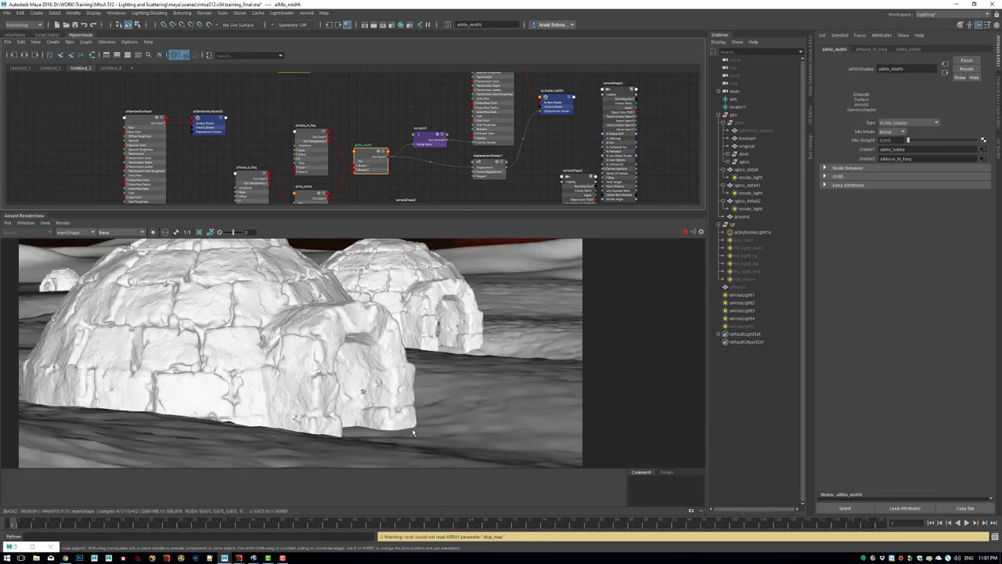
middle_drag(470, 273, 485, 320)
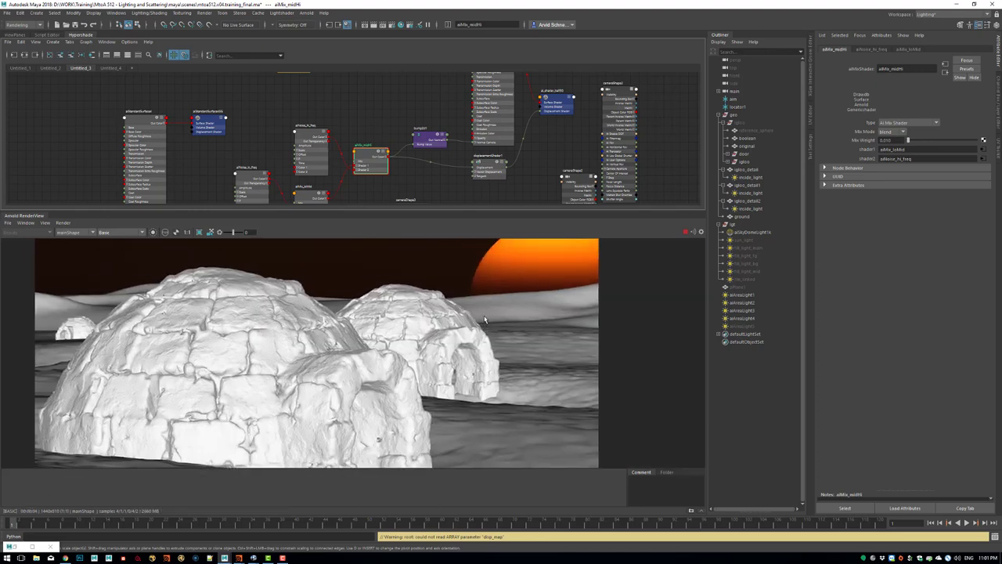
middle_drag(474, 439, 465, 407)
scroll(546, 413, down, 1)
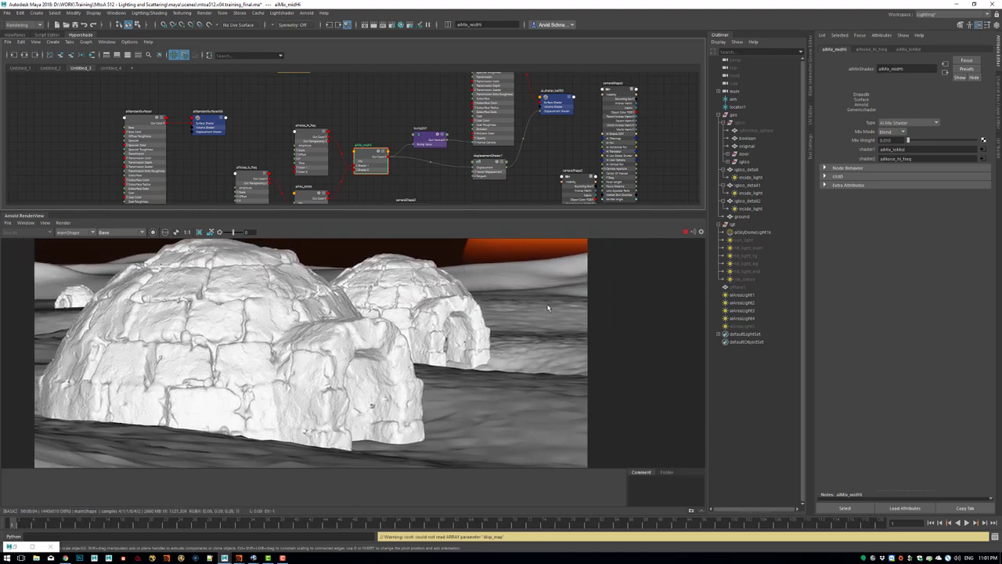
Set the Arnold subdivision iterations of the ground mesh to 2.
click(534, 324)
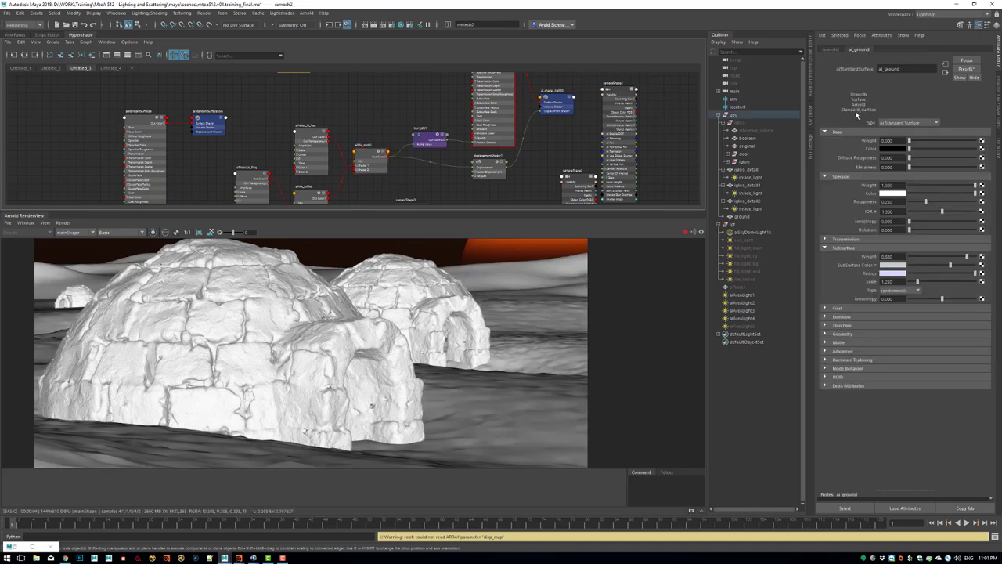
click(830, 49)
click(841, 161)
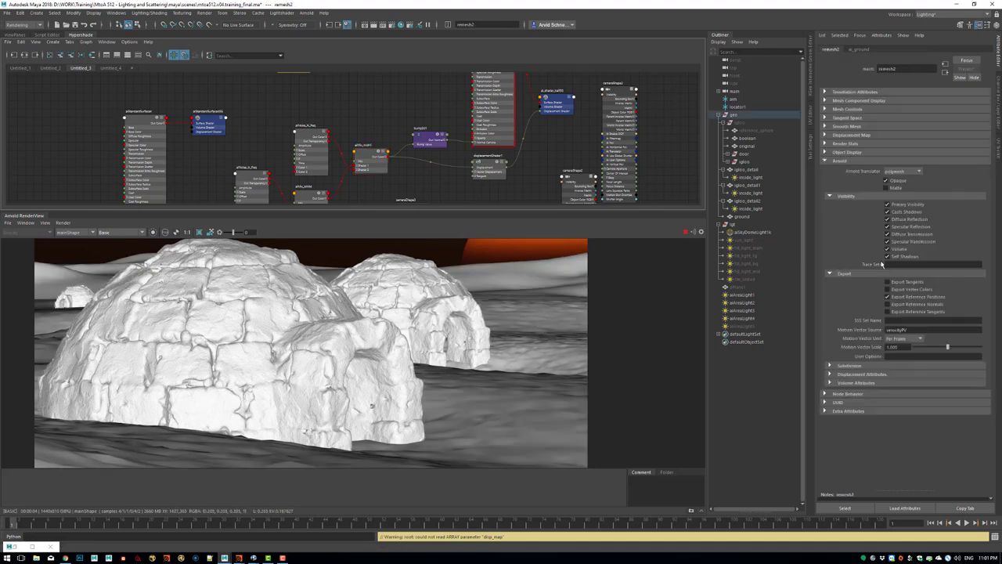
click(846, 365)
drag(899, 383, 844, 378)
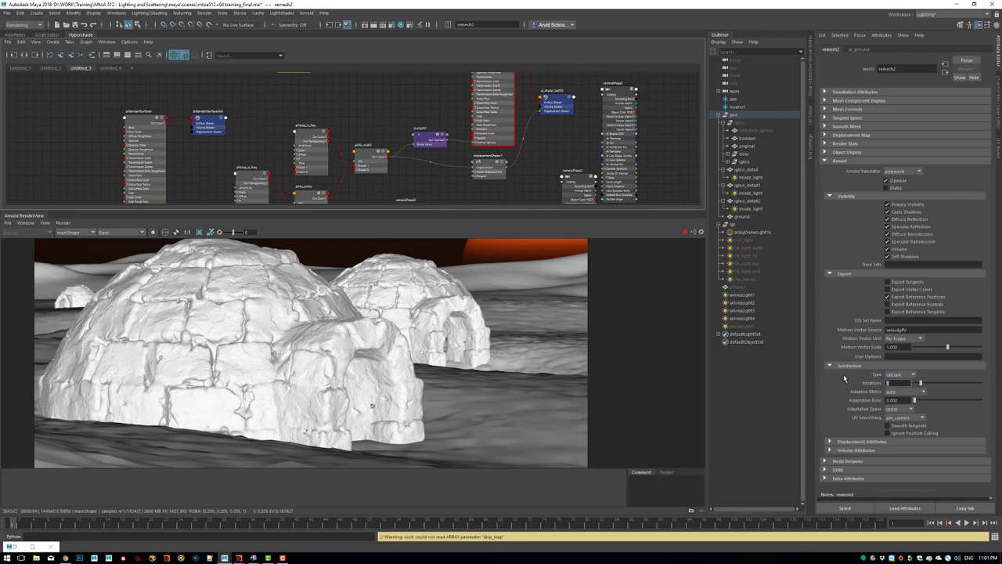
text(2)
key(Return)
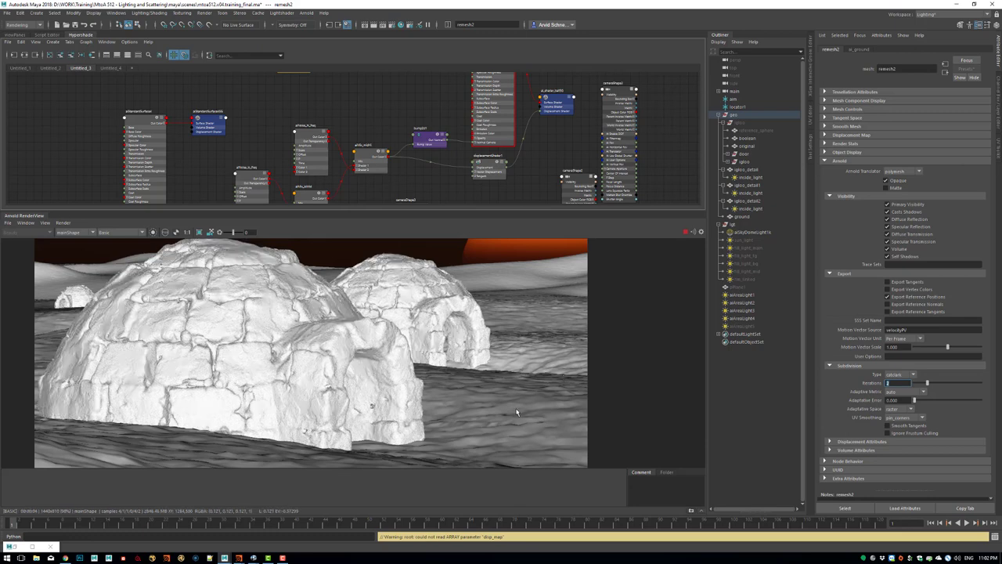
Check the scene in Lighting debug shading and return the render to normal Shading mode.
click(114, 233)
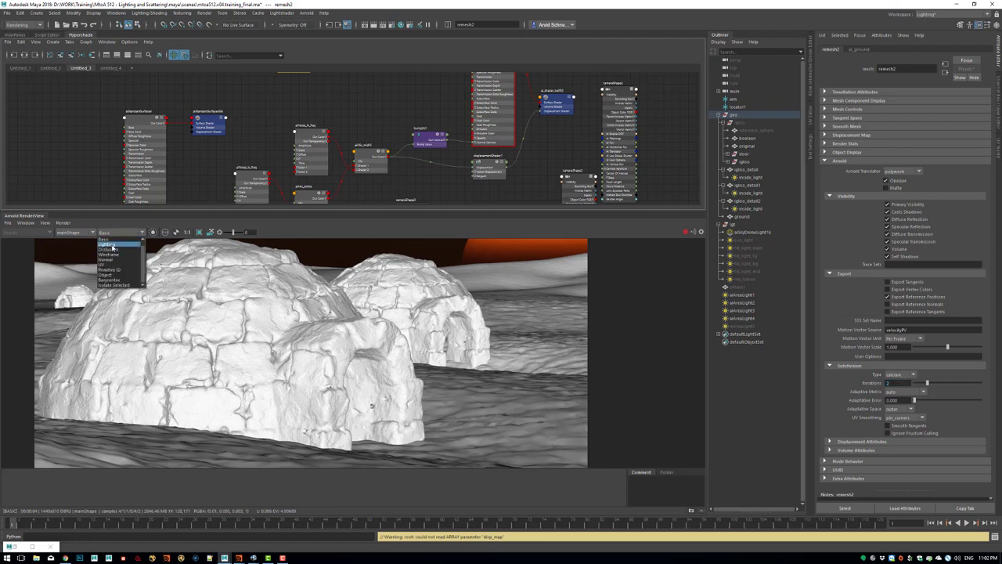
click(110, 244)
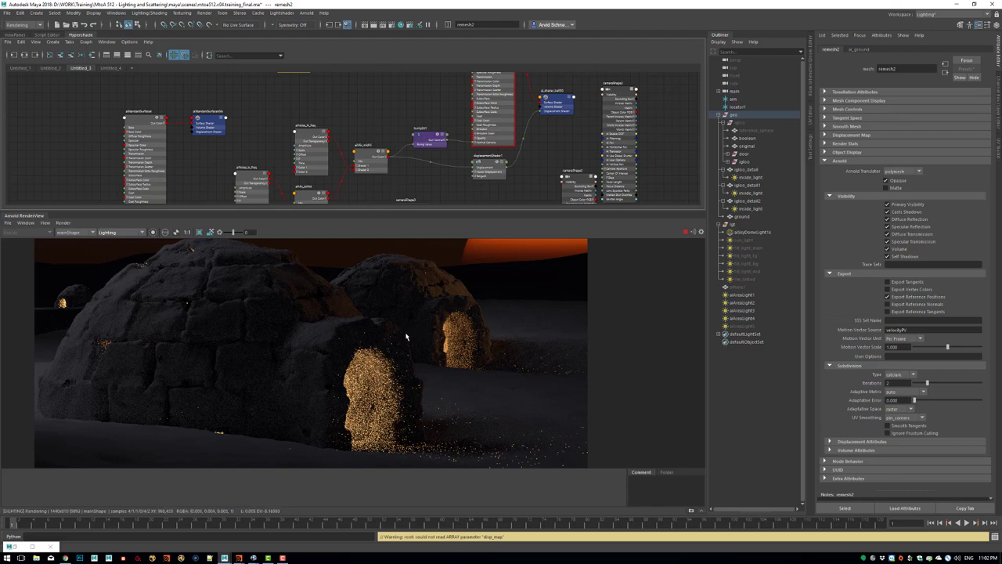
middle_drag(396, 312, 385, 320)
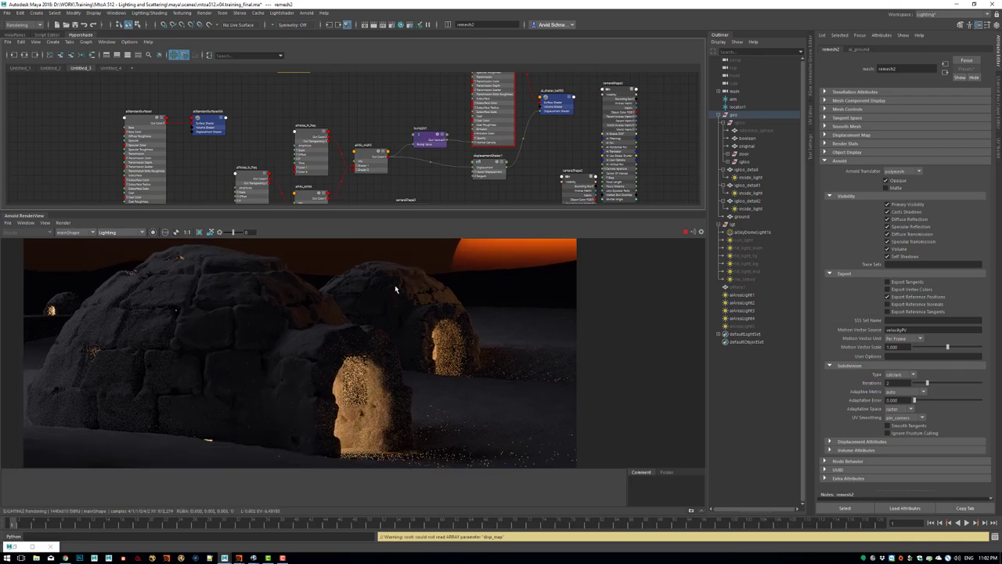
click(122, 233)
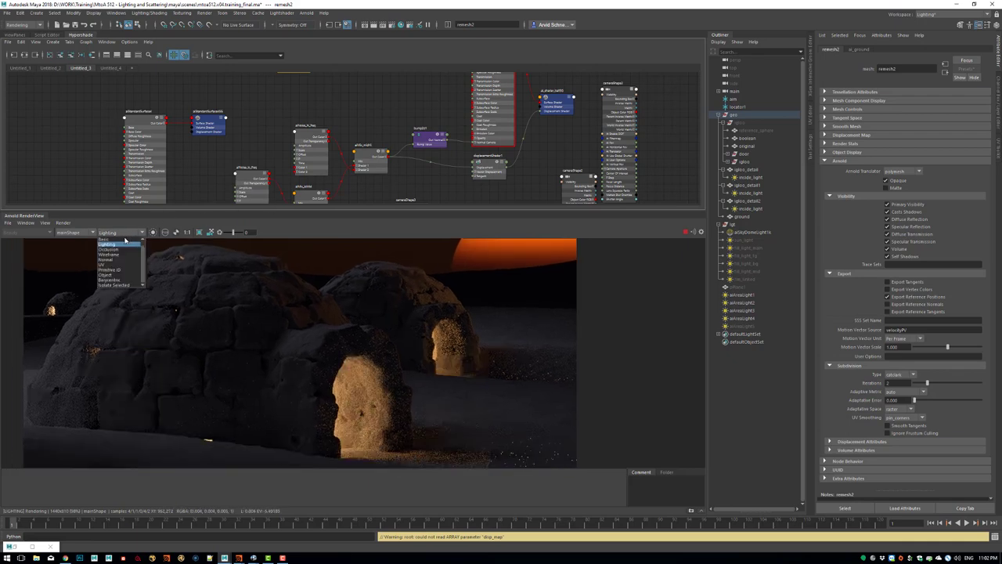
scroll(126, 242, up, 1)
click(125, 240)
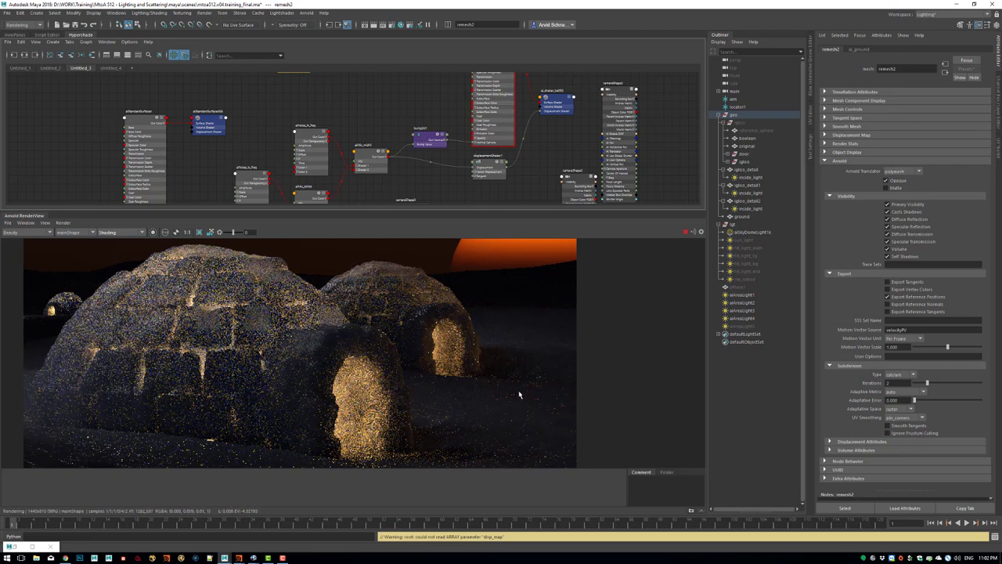
Render a crop region over the ground beside the igloos and compare it with the reference render in the RV player.
drag(489, 347, 575, 430)
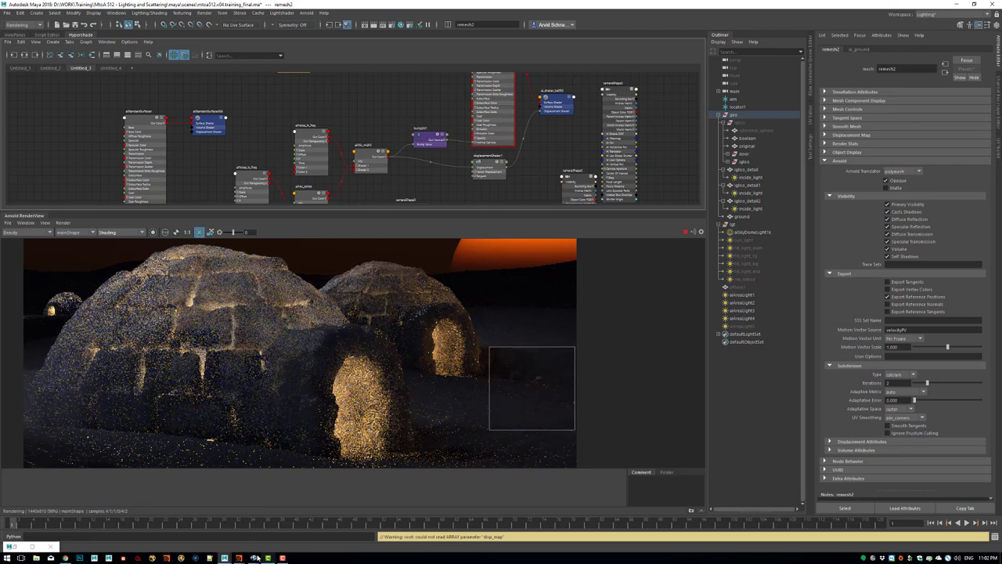
mouse_move(253, 558)
click(291, 523)
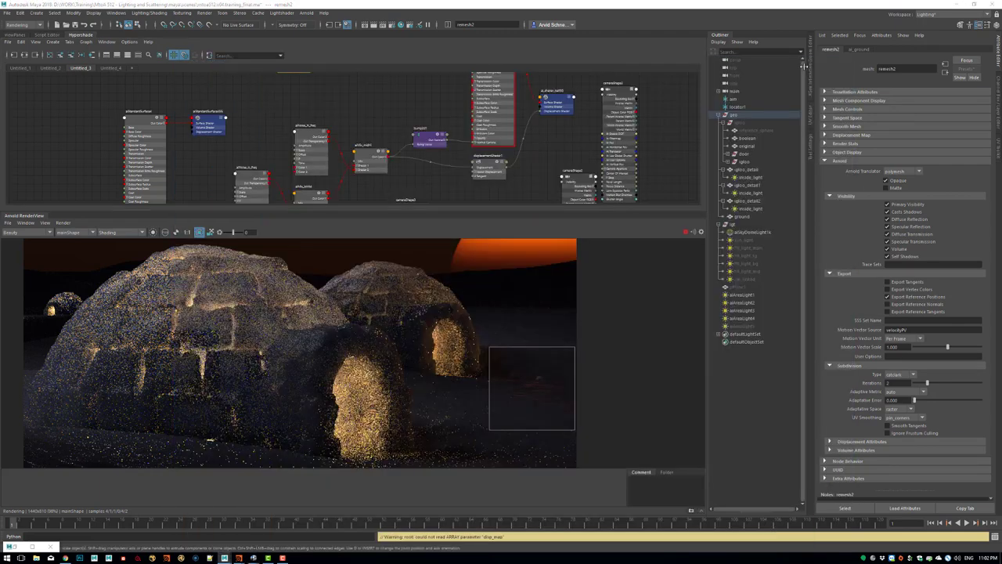
click(807, 65)
middle_drag(517, 289, 459, 275)
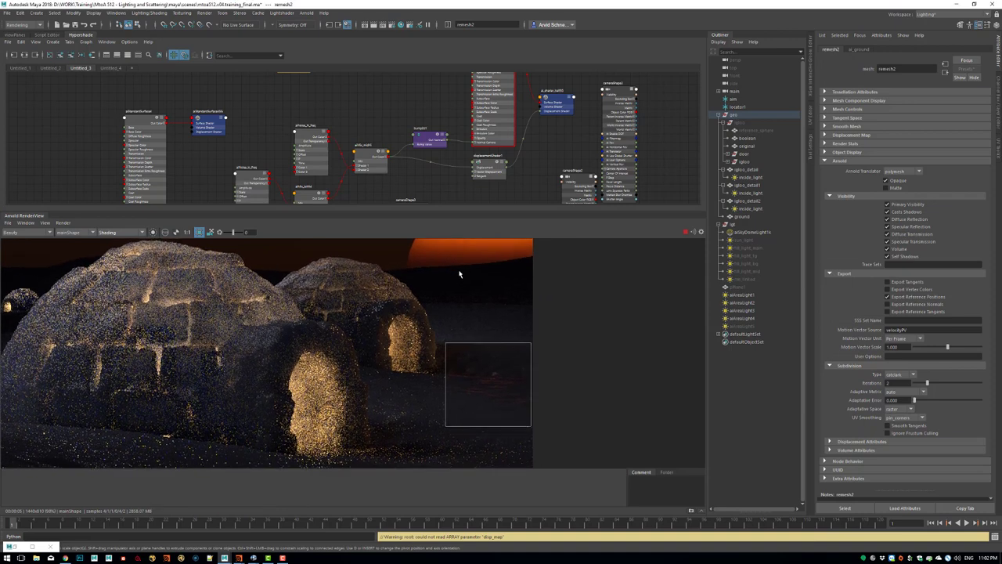
Raise the aiSkyDomeLight1k exposure to 1, check it in a crop region over the sun and ground, and raise it to 2.
click(752, 232)
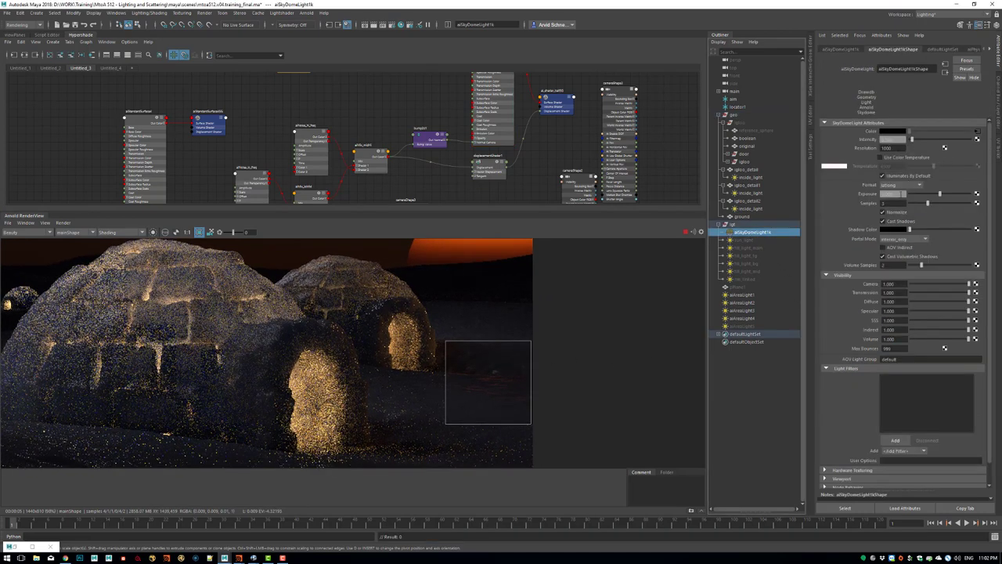
drag(903, 194, 848, 196)
text(1)
key(Return)
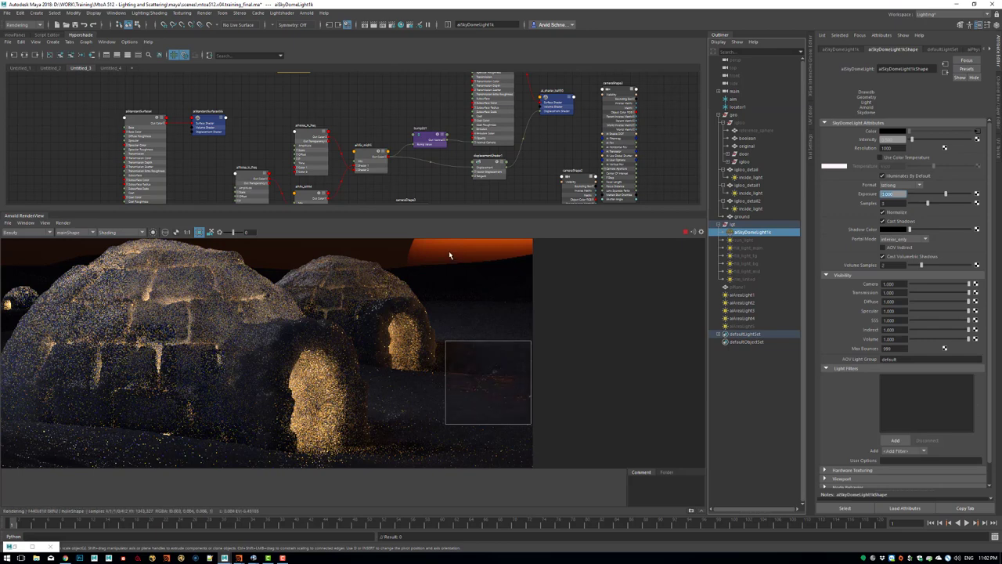
drag(451, 257, 506, 378)
drag(522, 433, 524, 433)
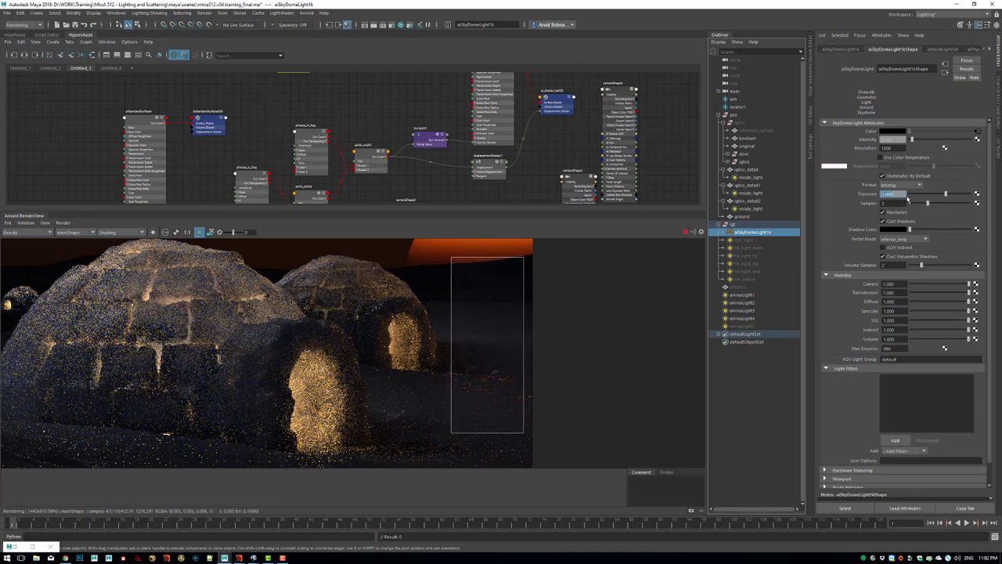
text(2)
key(Return)
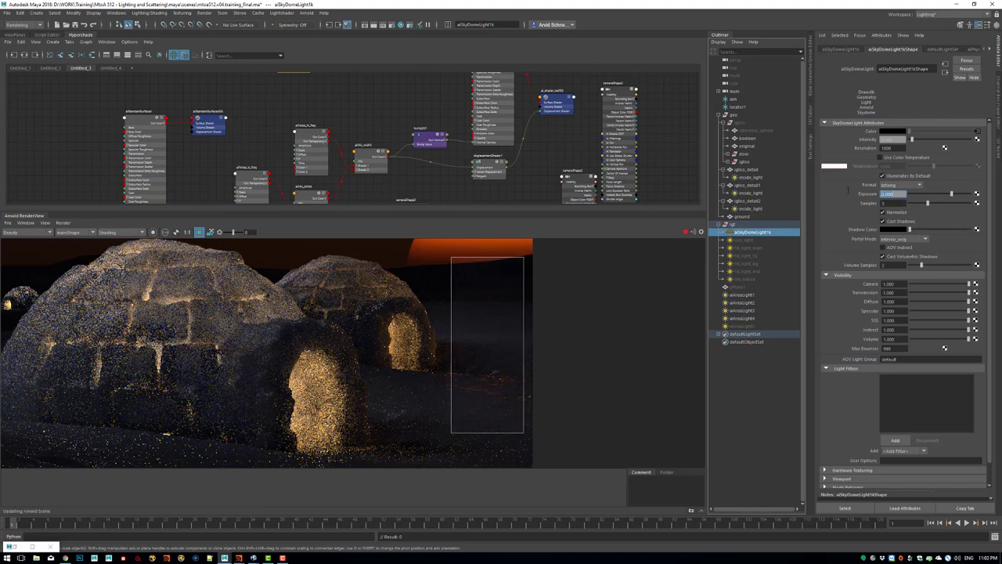
Clear the crop region to render the full frame and enlarge the render view to fit the whole image.
shift+click(543, 342)
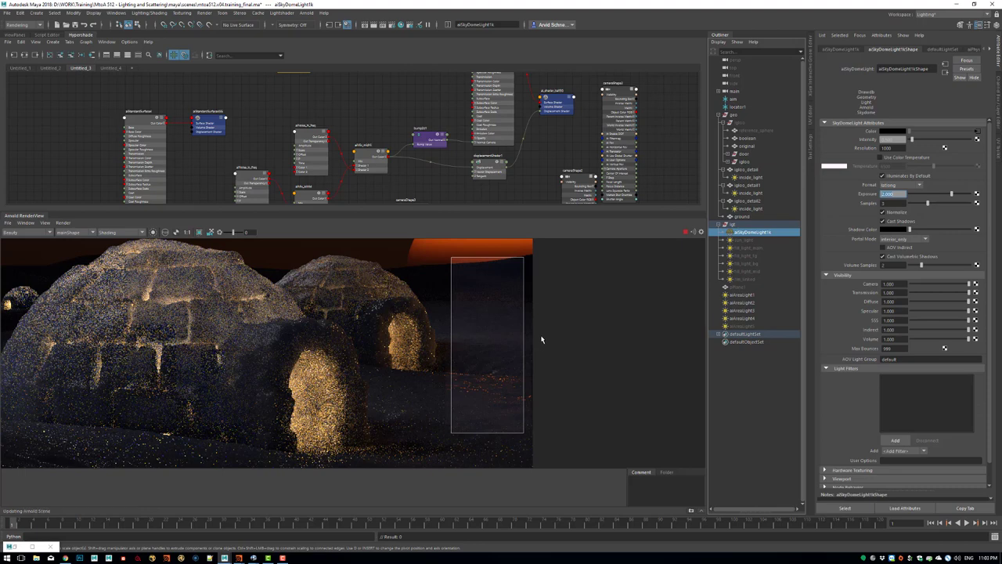
middle_drag(419, 370, 492, 347)
scroll(538, 357, down, 1)
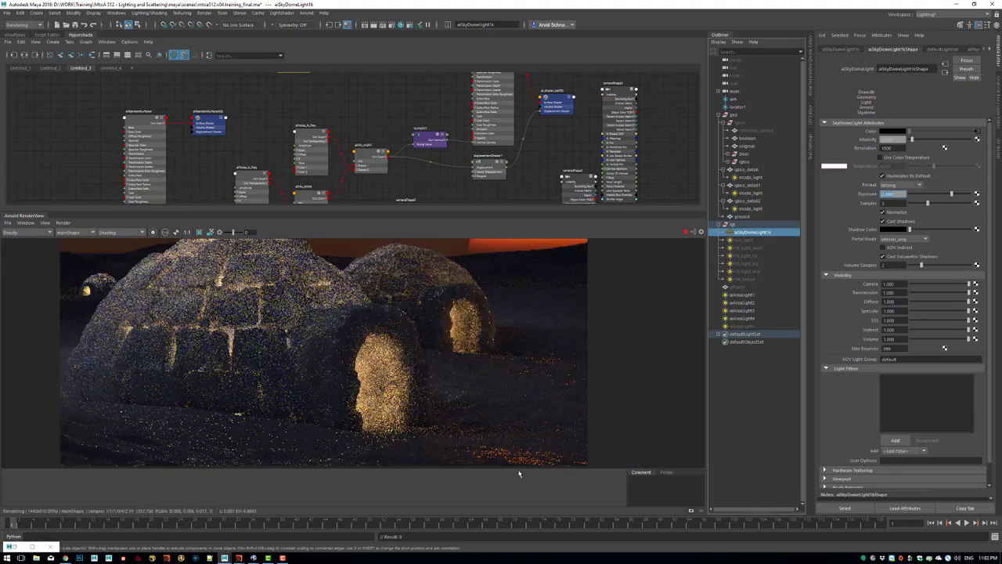
middle_drag(421, 306, 465, 326)
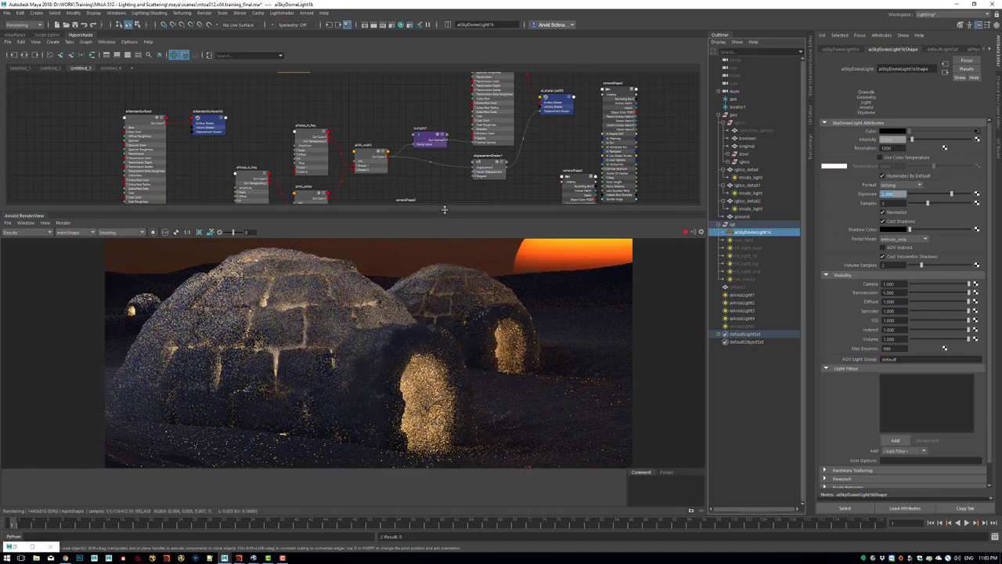
drag(447, 205, 499, 184)
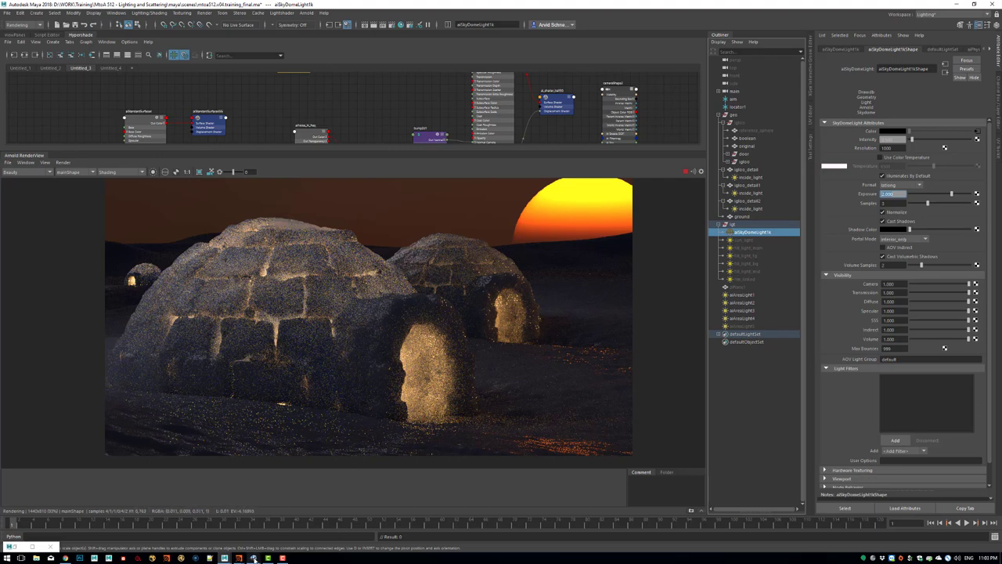
Switch to the RV player to compare the current render with final_render.exr.
mouse_move(253, 557)
click(282, 536)
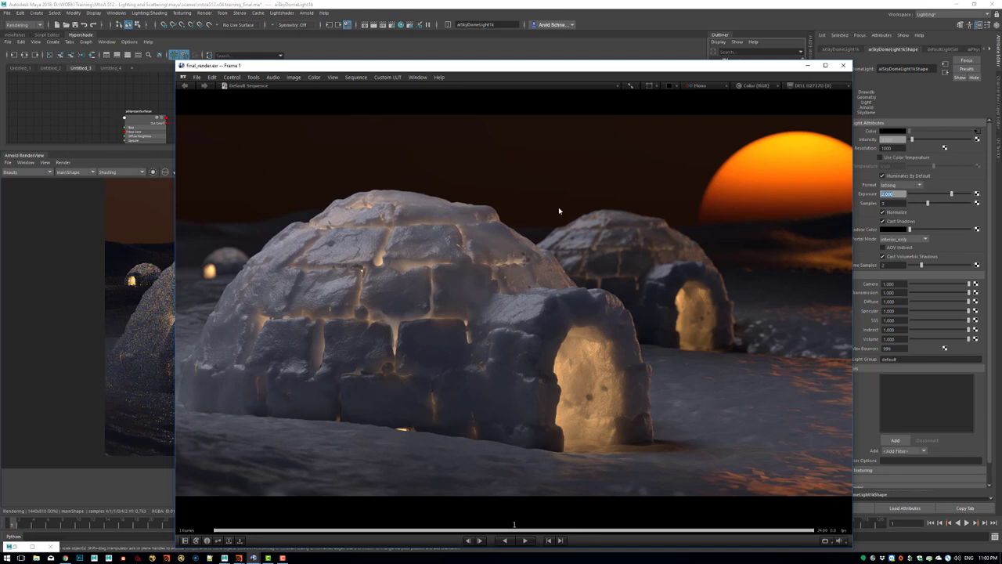
Show the Layer Selector for final_render.exr, switch to the sss_direct layer and examine the front igloo's entrance at 1:1 scale.
mouse_move(563, 215)
middle_down()
mouse_move(587, 209)
mouse_move(547, 217)
middle_up()
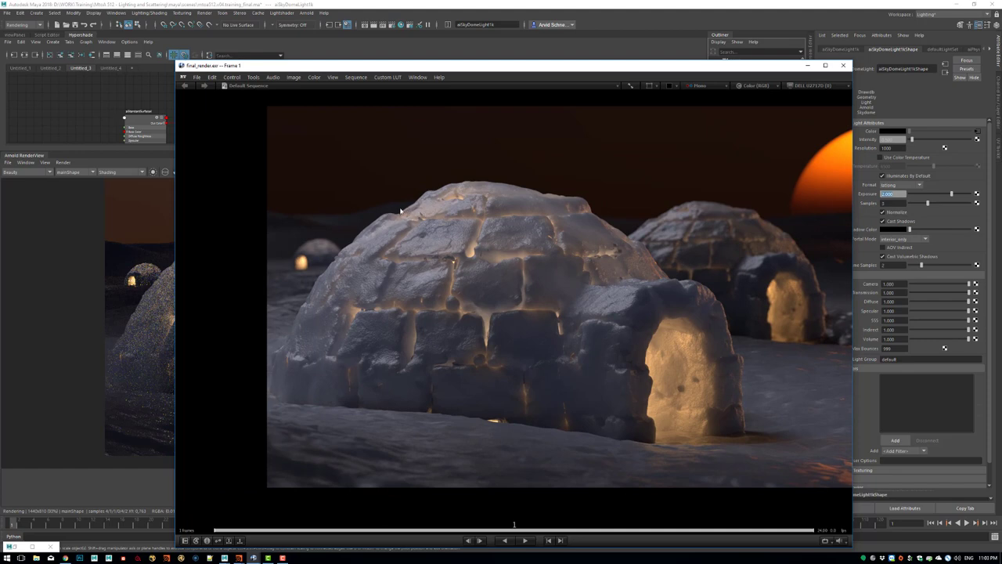
click(253, 77)
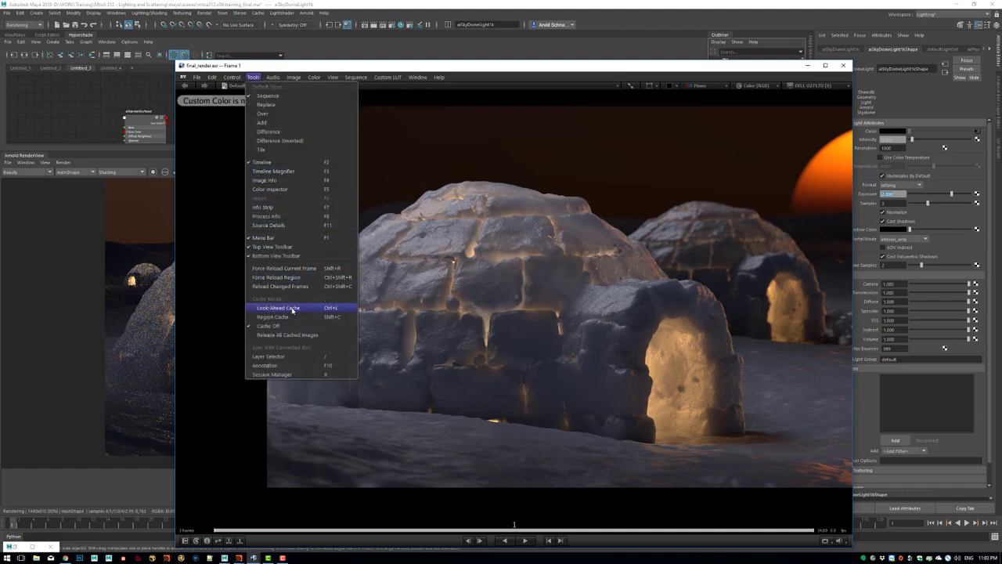
click(288, 356)
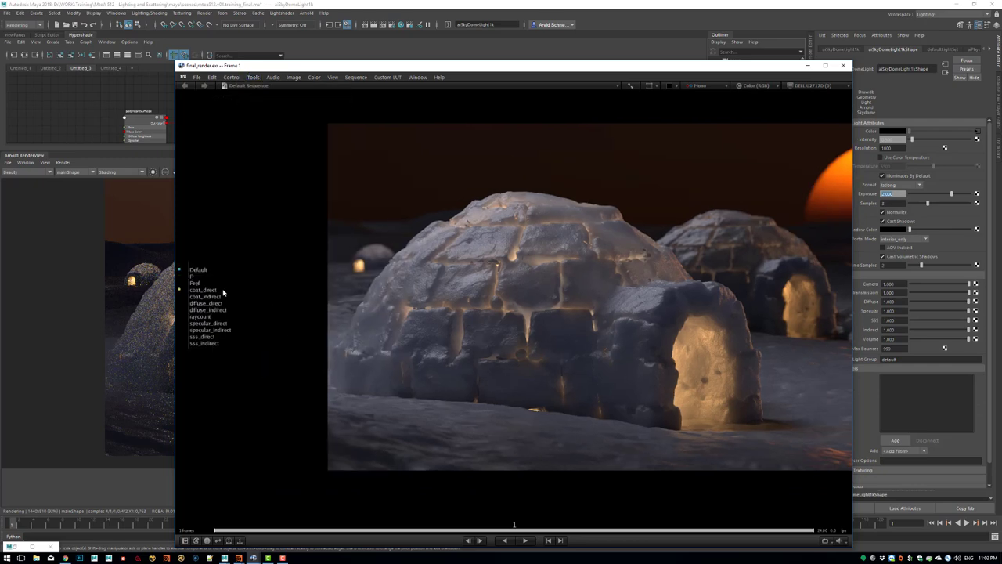
click(216, 338)
middle_drag(626, 253, 553, 189)
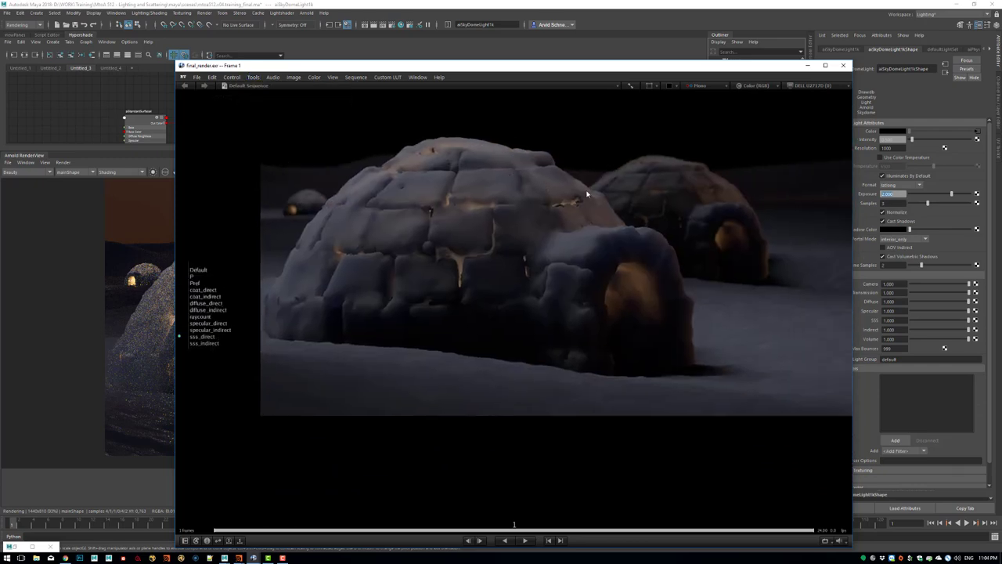
key(1)
middle_drag(621, 235, 624, 221)
scroll(635, 204, up, 2)
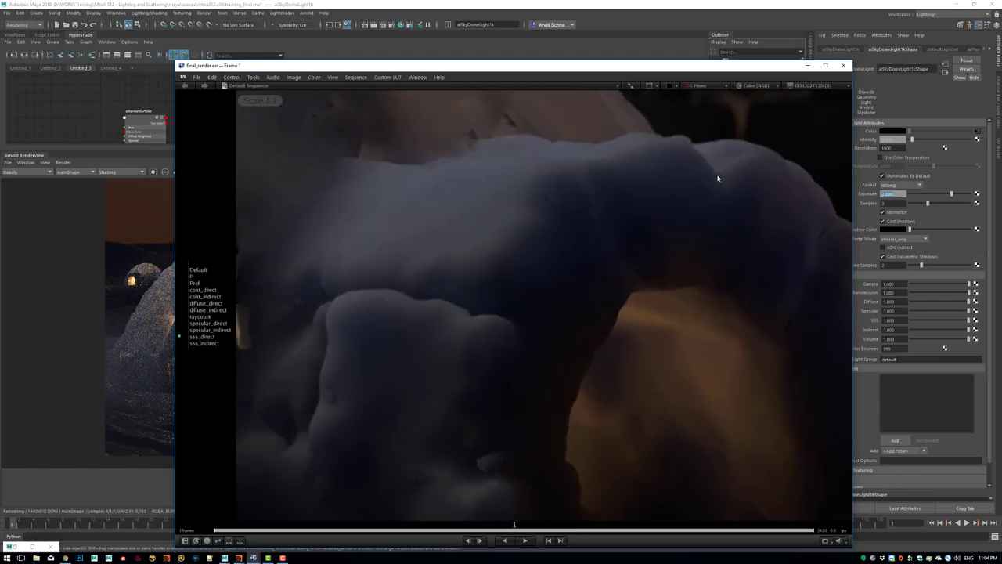
Raise the viewer exposure to 1.85 and inspect the direct subsurface scattering around the igloo entrance and across the whole image.
key(e)
drag(598, 214, 937, 186)
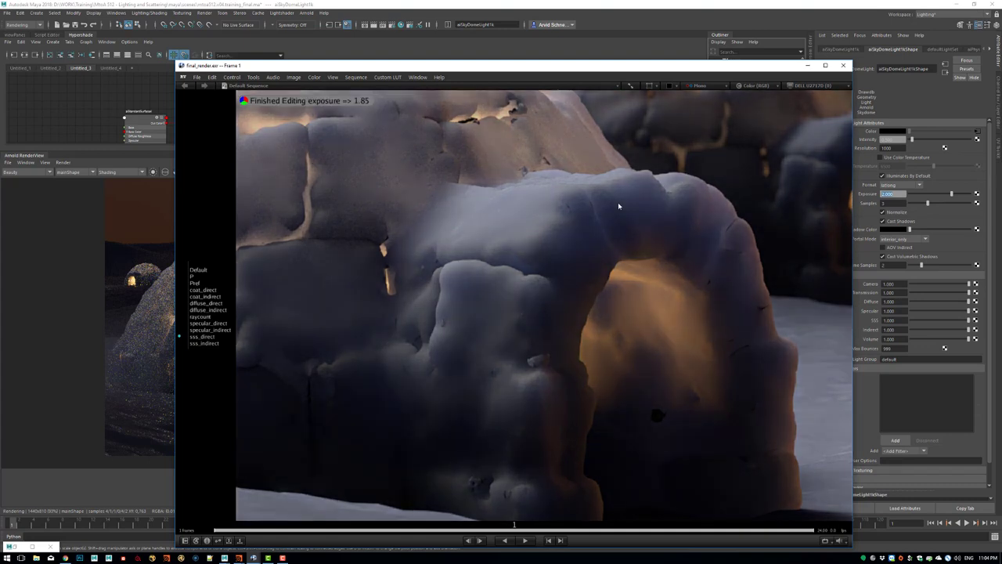
middle_drag(620, 203, 641, 184)
scroll(641, 184, down, 2)
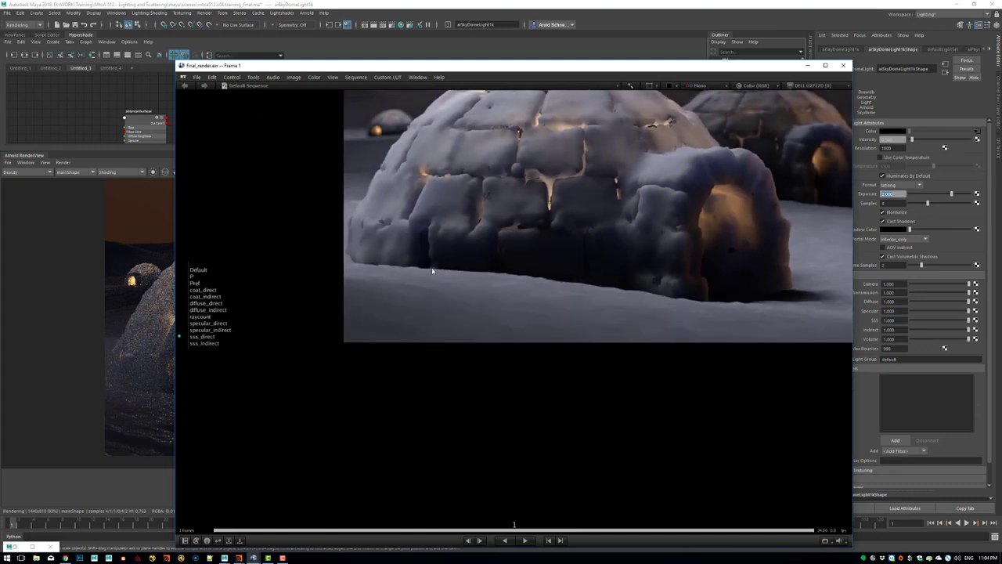
scroll(496, 302, down, 2)
middle_drag(334, 305, 379, 296)
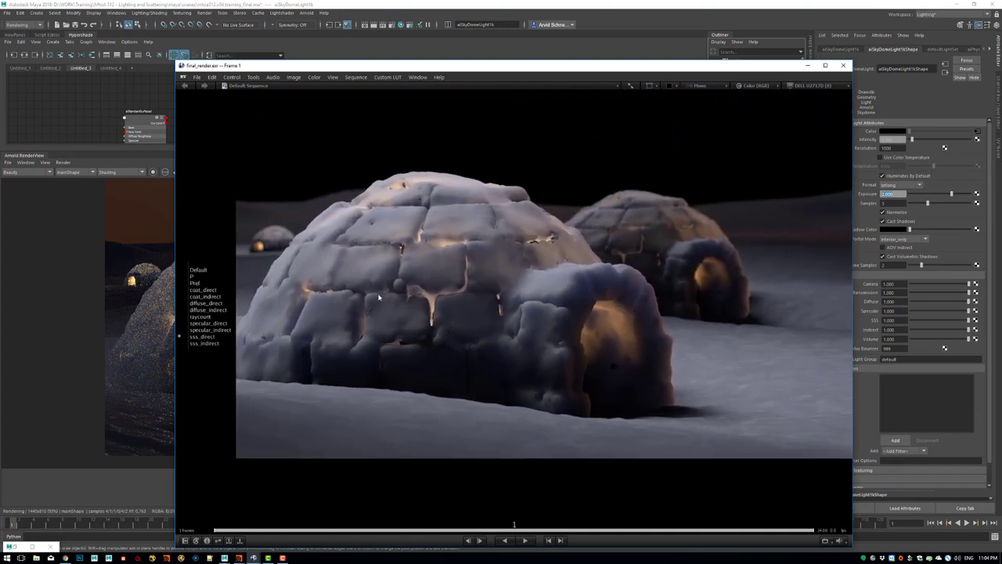
Switch to the sss_indirect layer and lower the viewer exposure to examine the glow inside the igloos.
click(212, 344)
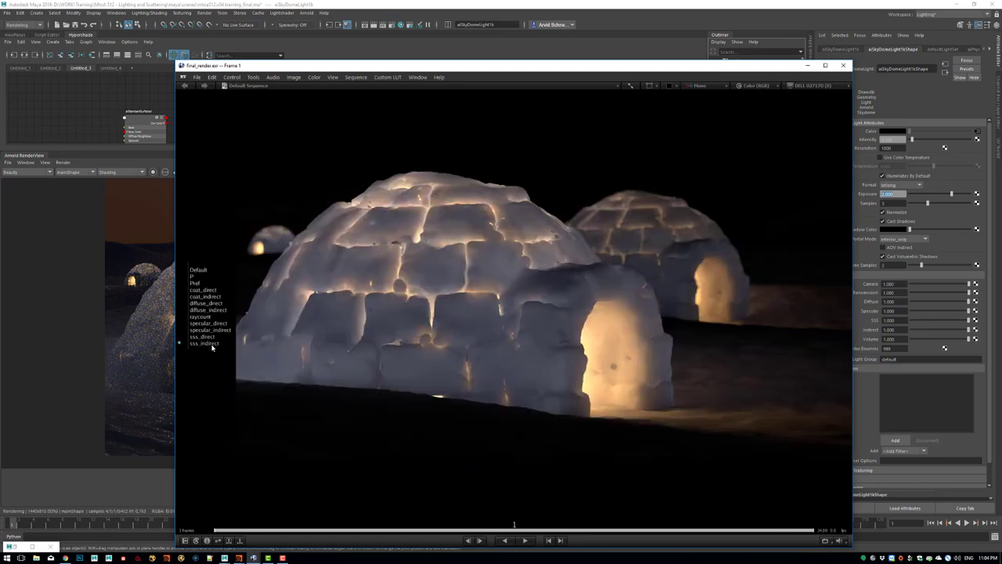
scroll(578, 230, down, 1)
scroll(600, 218, up, 1)
key(e)
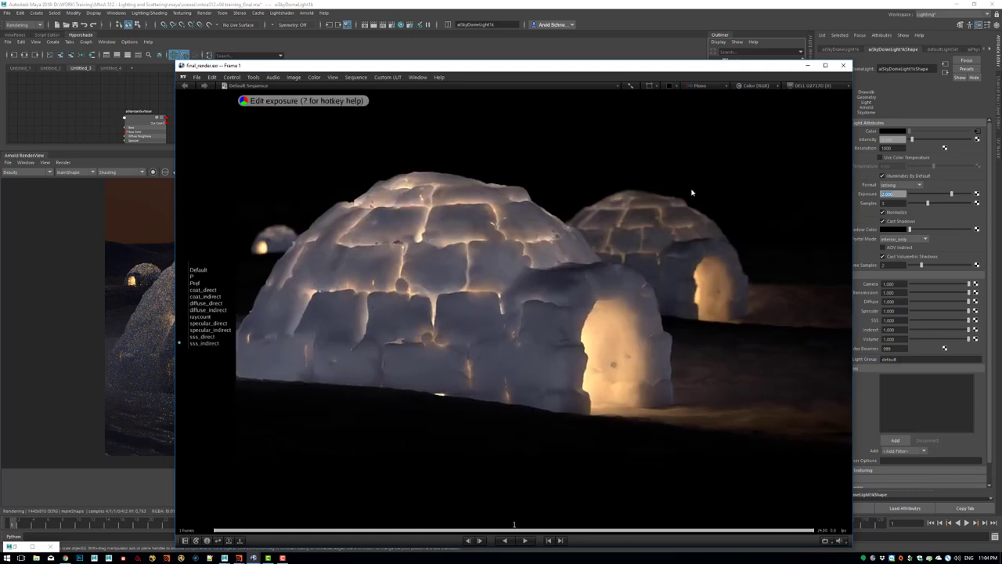
drag(692, 190, 342, 259)
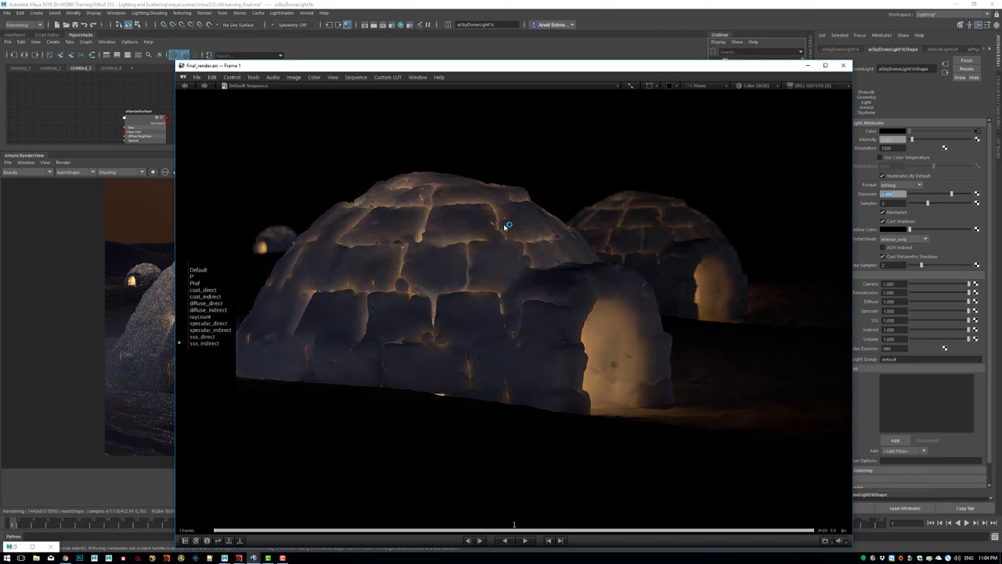
Inspect the specular_direct, diffuse_direct, coat_direct and Pref layers, and return to the Default layer.
click(220, 324)
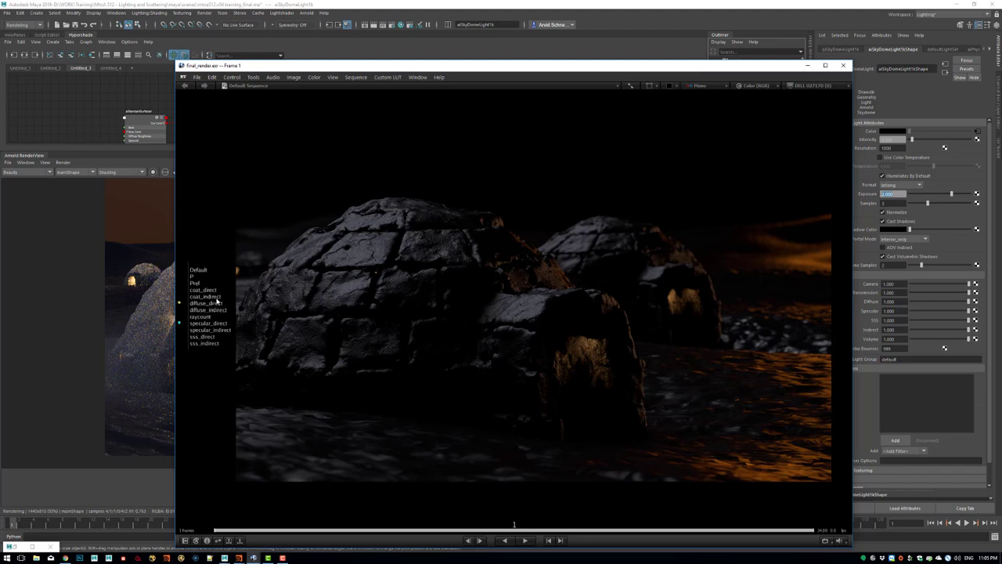
click(217, 302)
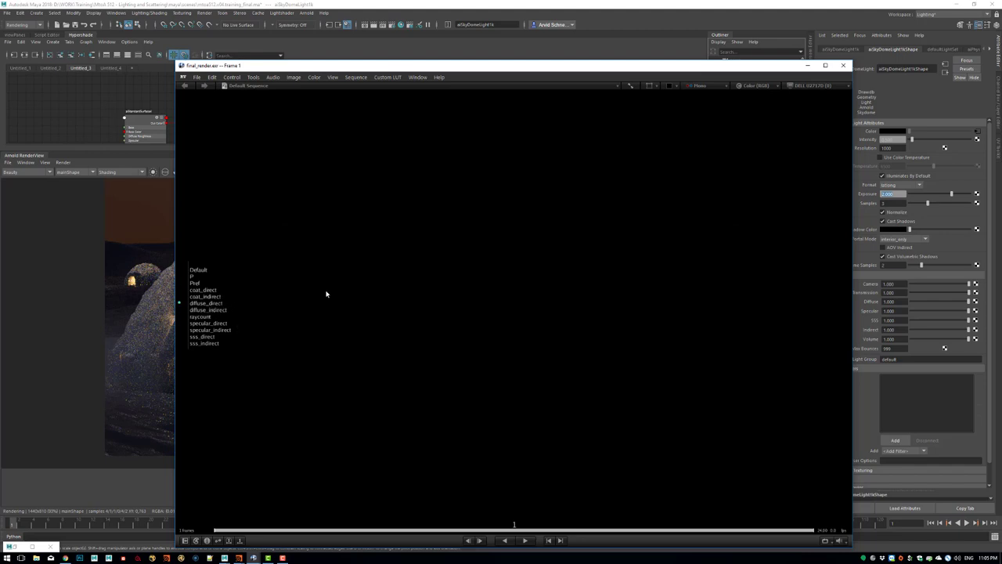
click(206, 291)
click(208, 285)
click(199, 271)
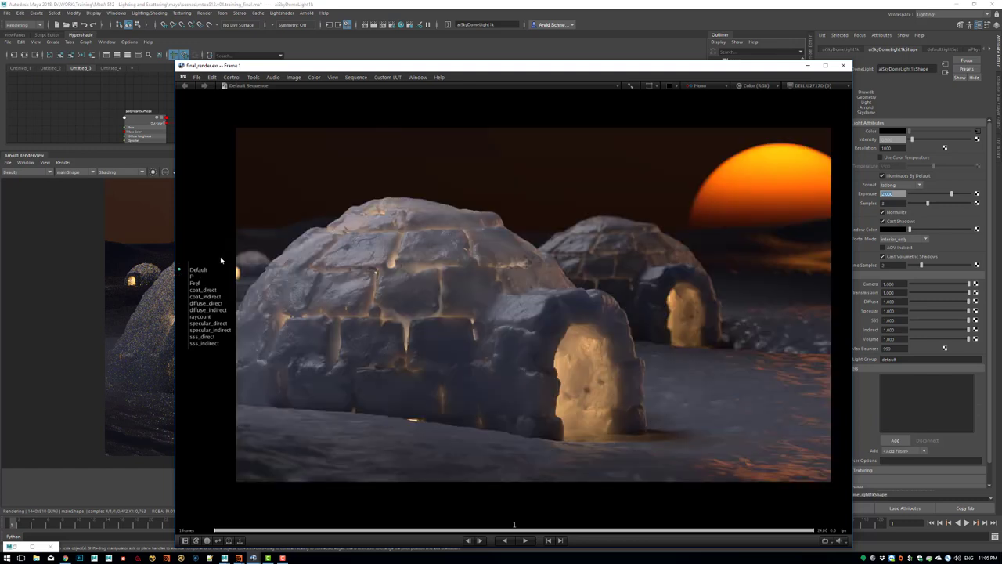
middle_drag(629, 222, 527, 221)
Return to Maya and compare the Arnold render with final_render.exr side by side.
click(806, 66)
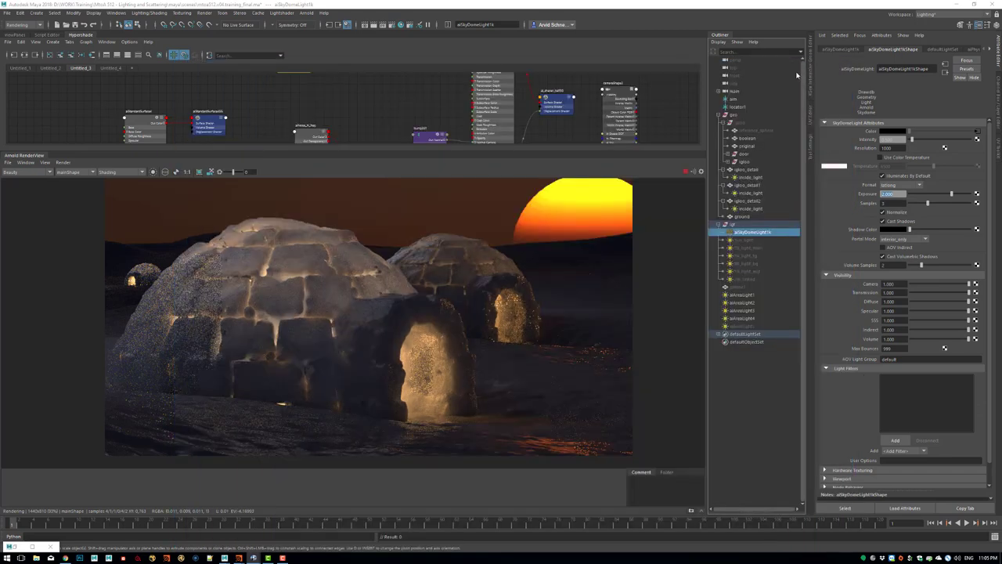
middle_drag(328, 312, 358, 314)
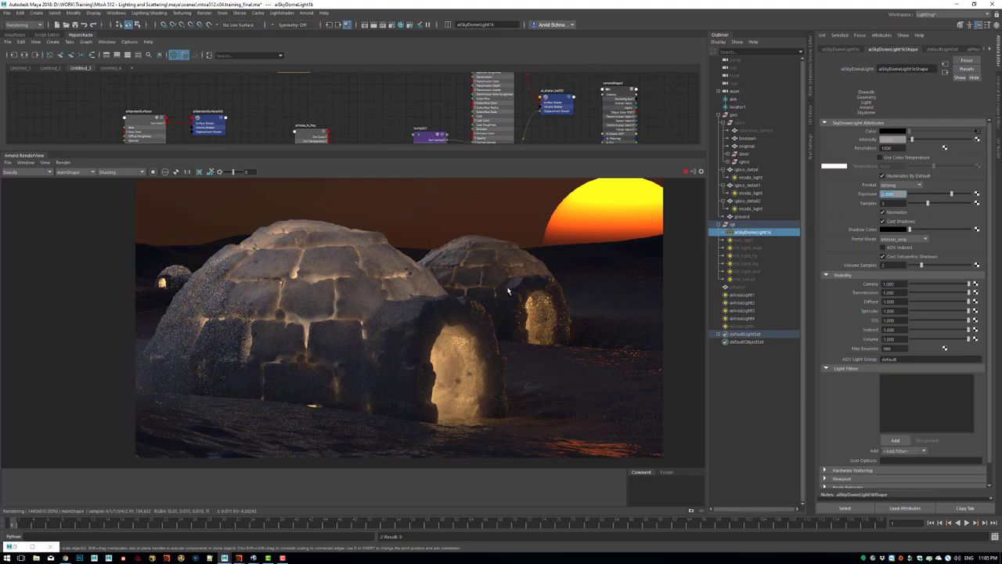
key(alt+Tab)
middle_drag(517, 219, 820, 188)
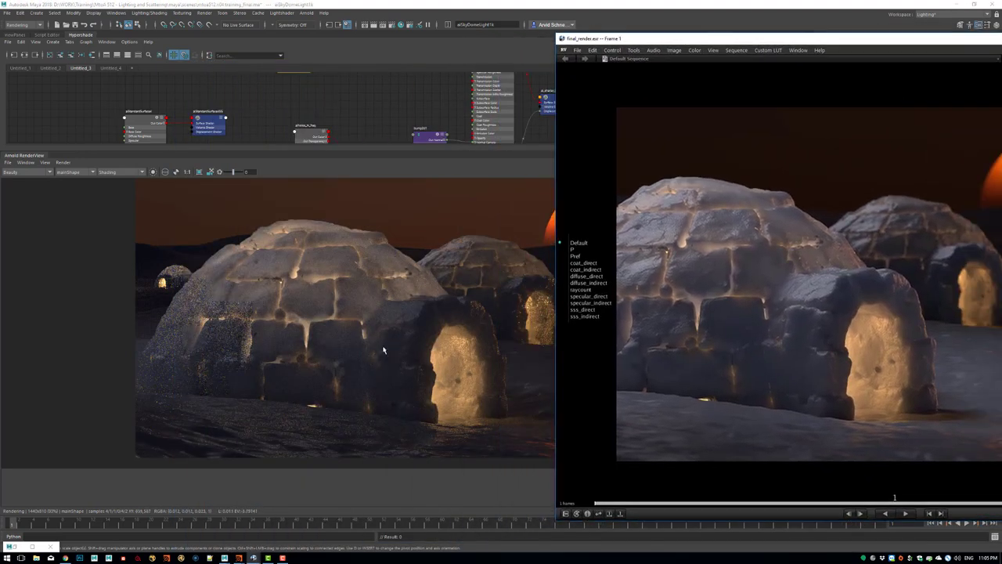
drag(763, 243, 941, 234)
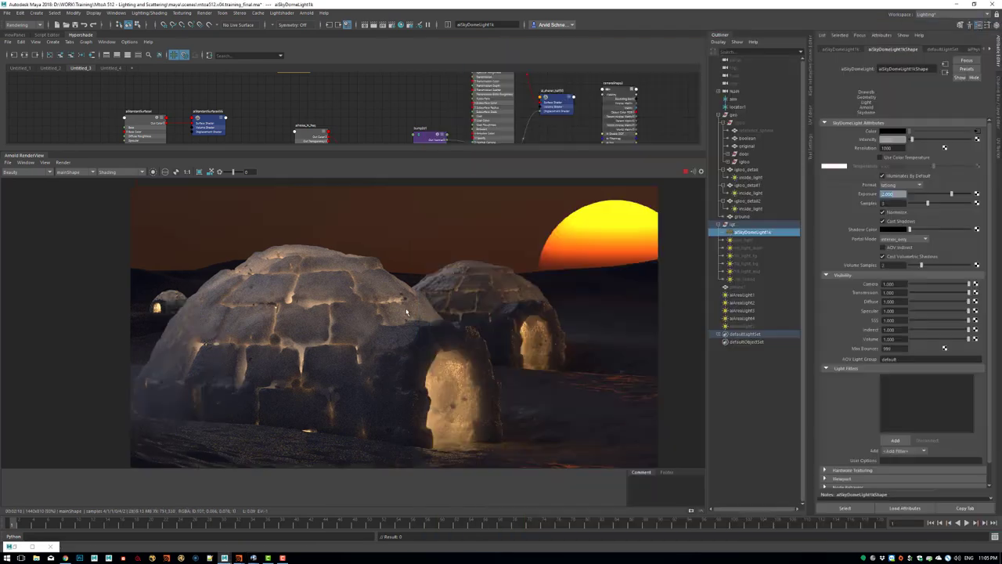
middle_drag(432, 299, 438, 288)
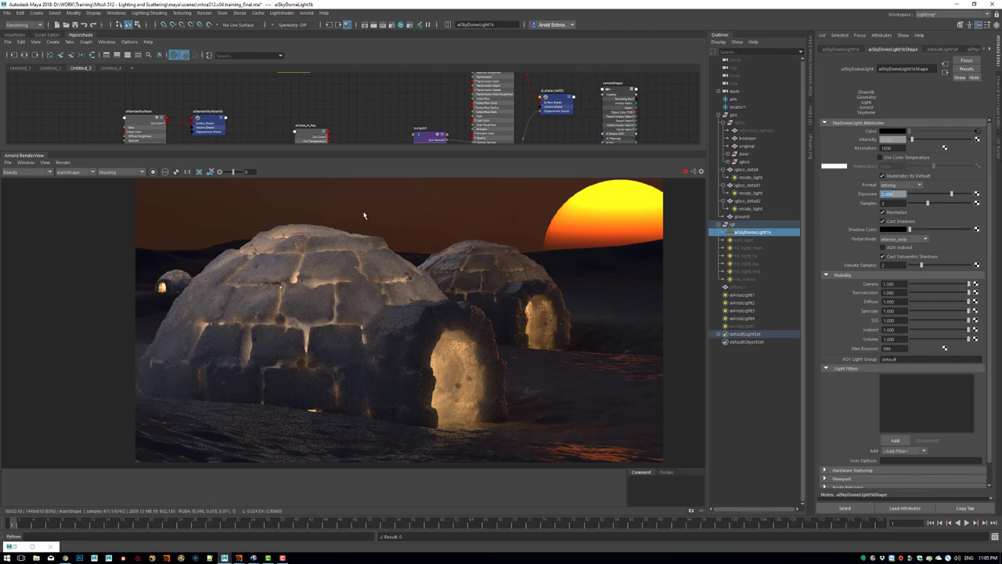
Render a crop region between the two large igloos and turn off Ignore Depth of Field in the render settings.
drag(364, 215, 457, 274)
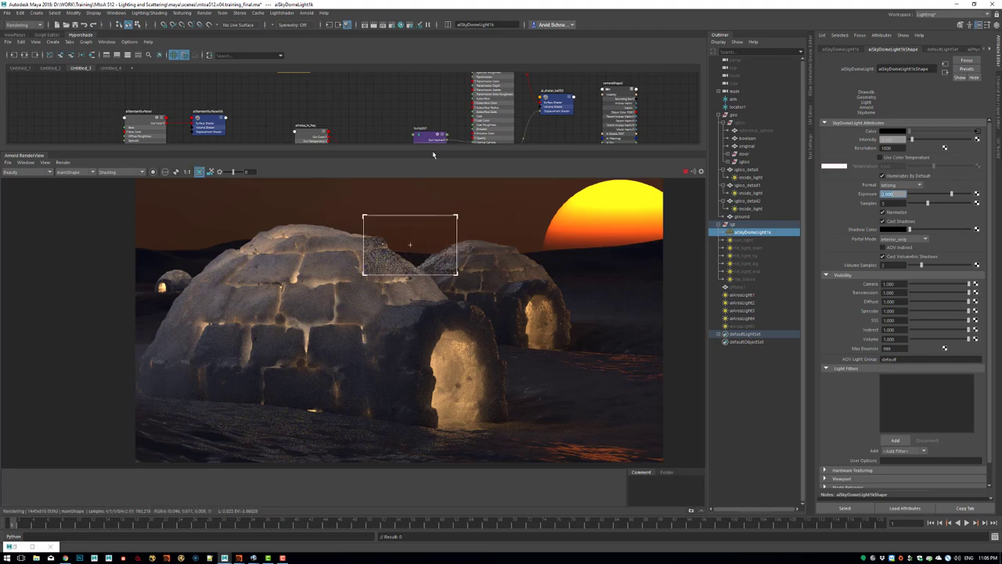
click(393, 24)
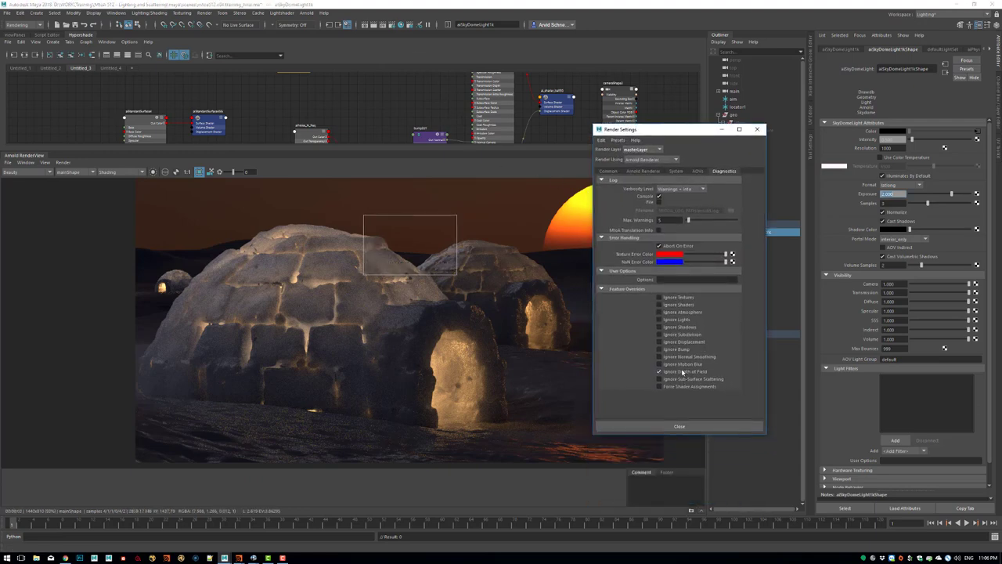
click(683, 373)
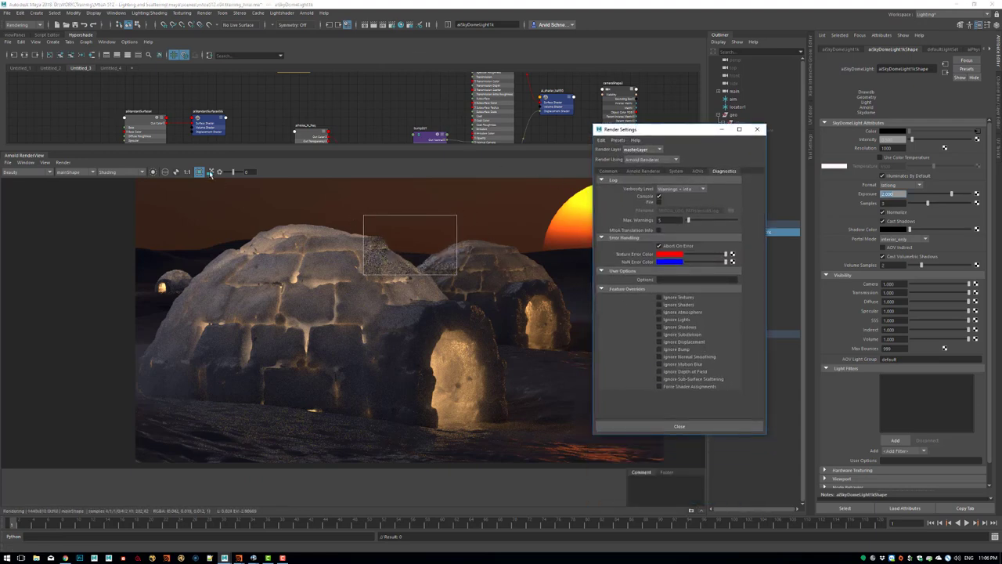
Set the test resolution to the full 1920x1080 and render a crop region around the distant small igloo at 1:1 zoom.
click(44, 162)
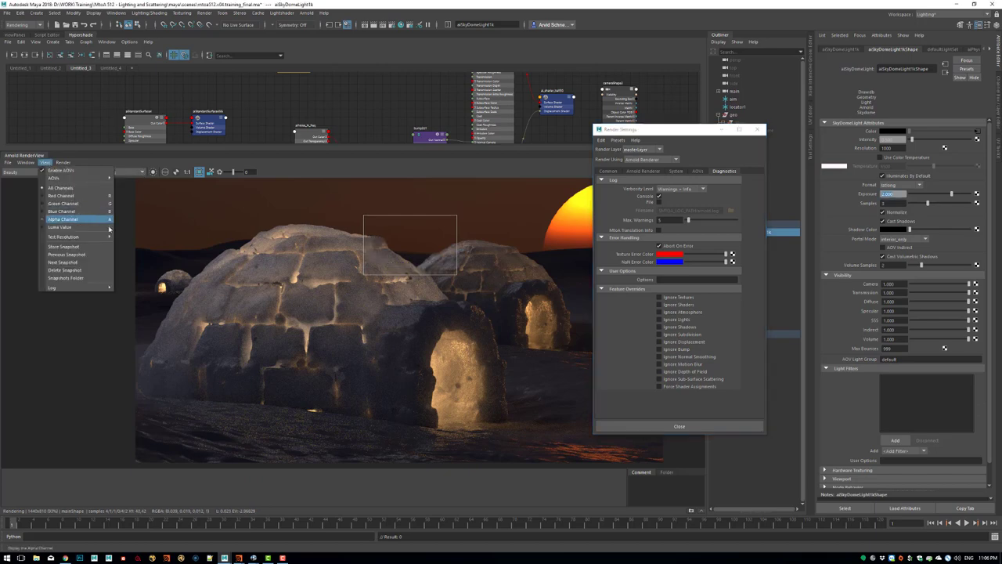
mouse_move(108, 236)
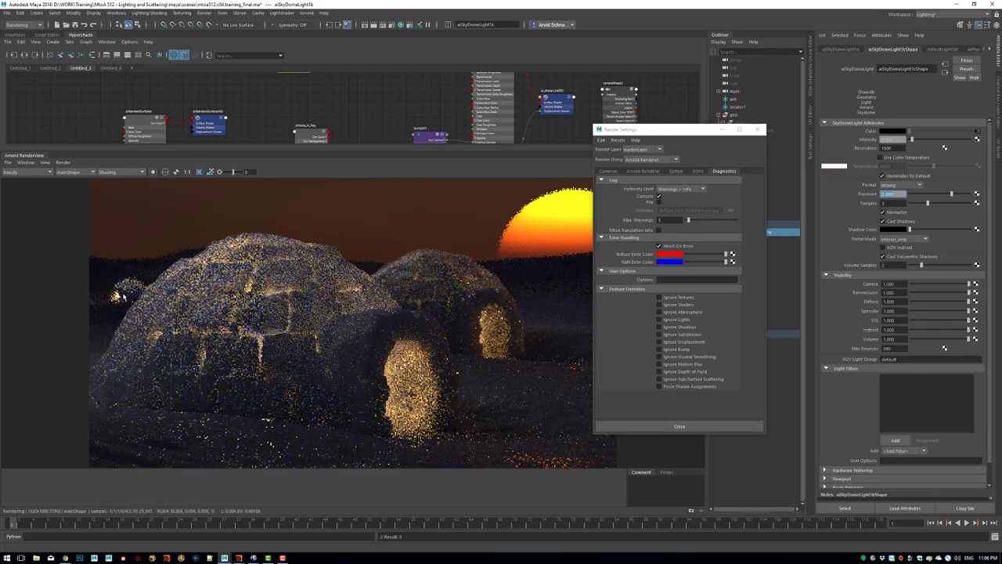
drag(96, 270, 147, 307)
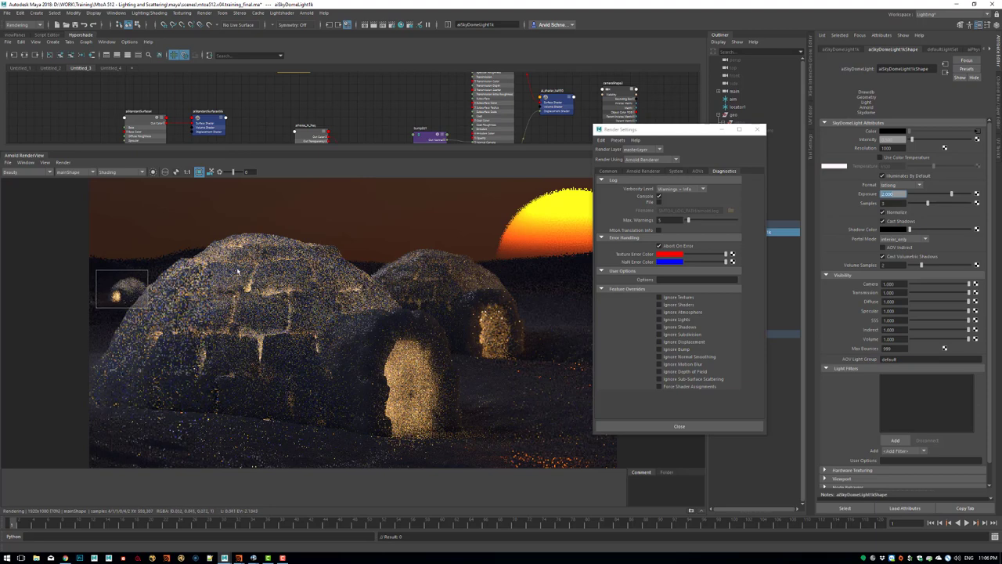
click(187, 171)
middle_drag(191, 272, 450, 283)
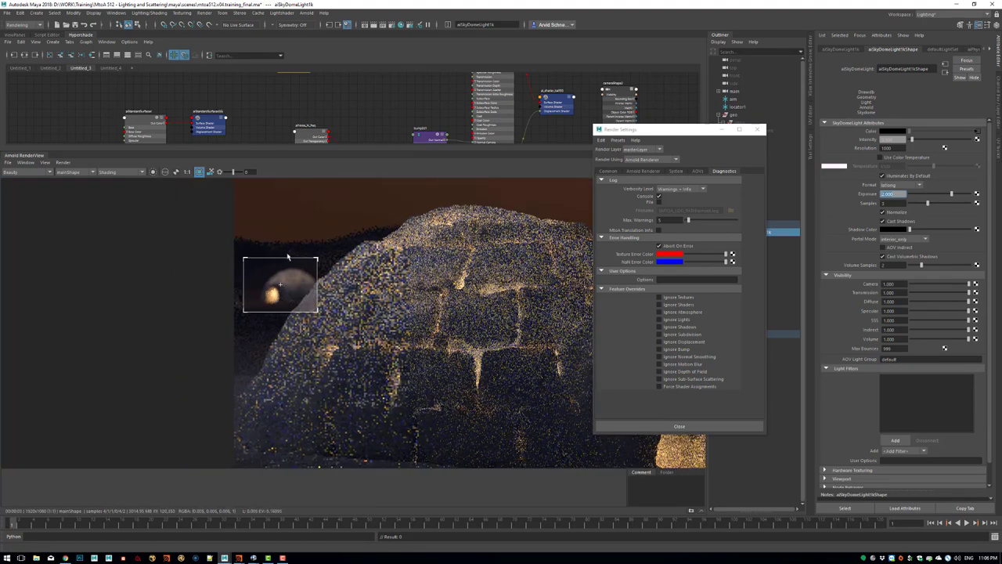
Show the Arnold Renderer sampling and Ray Depth settings and set the Diffuse ray depth to 3.
click(649, 170)
click(650, 170)
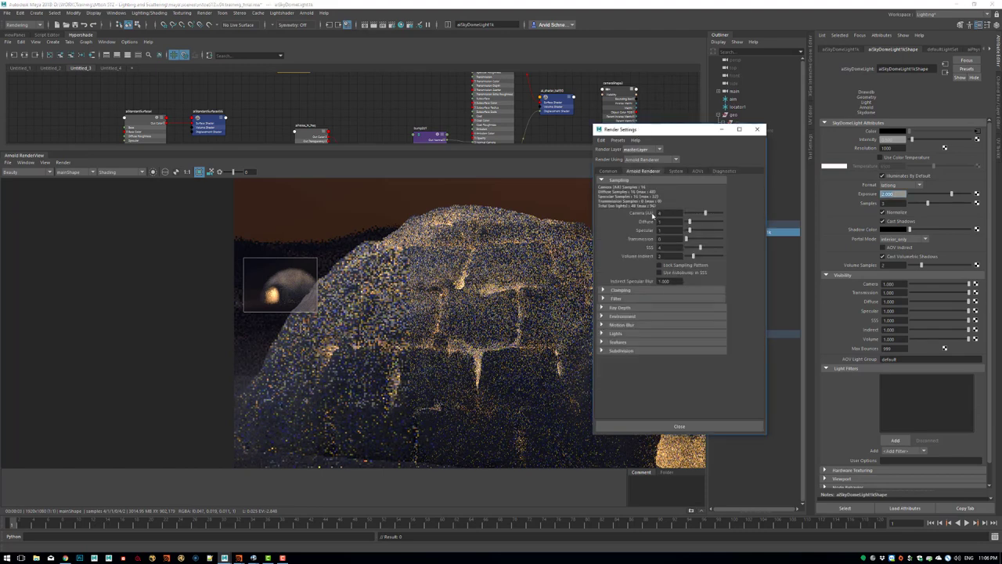
drag(669, 248, 632, 261)
double_click(667, 213)
click(626, 308)
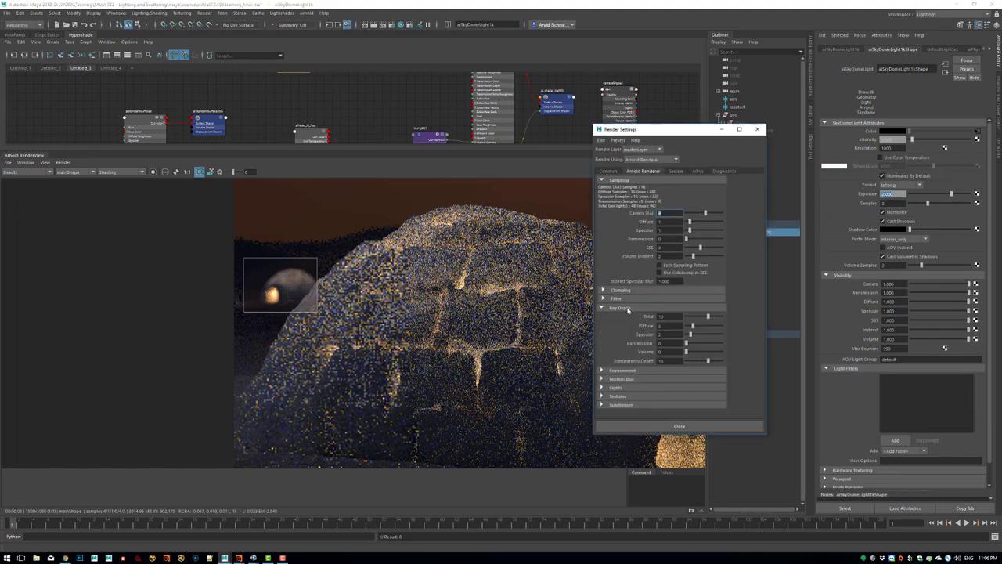
double_click(667, 325)
text(3)
key(Tab)
Set the Diffuse, Specular and SSS samples to 0 to isolate the direct lighting in the crop region.
double_click(661, 222)
text(0)
key(Tab)
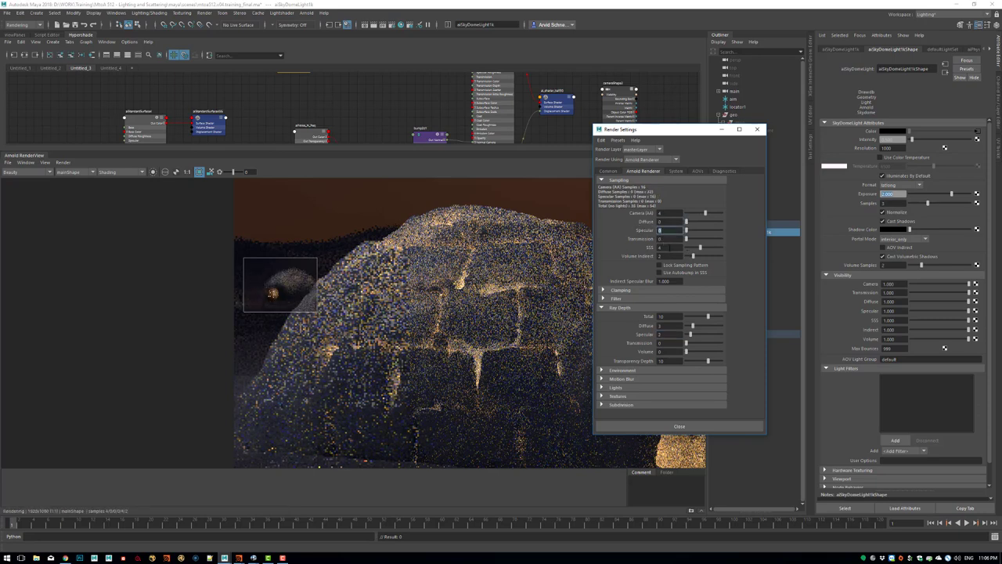
text(0)
key(Tab)
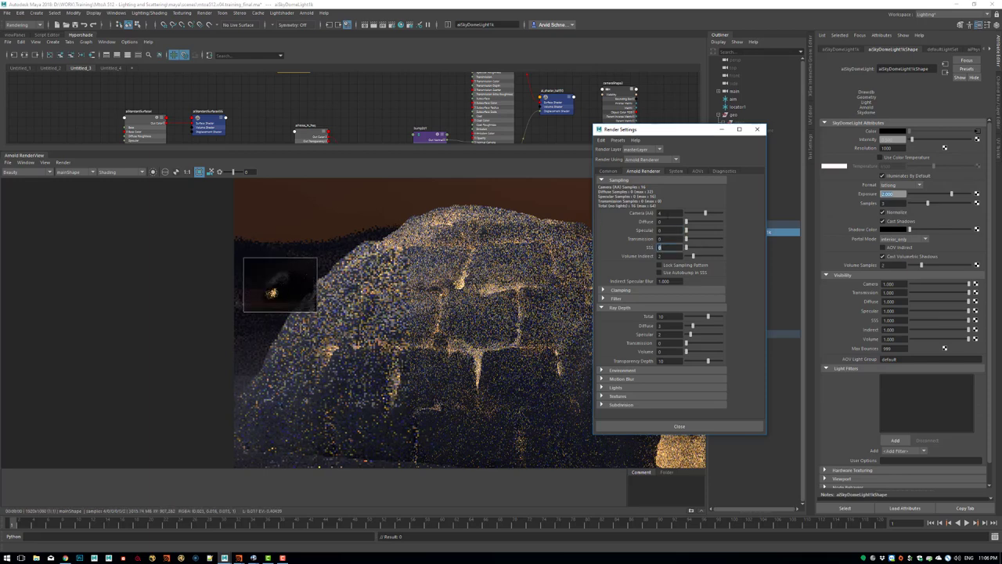
Check the light Samples settings of igloo_detail2's inside_light and of aiSkyDomeLight1k.
drag(666, 136, 536, 152)
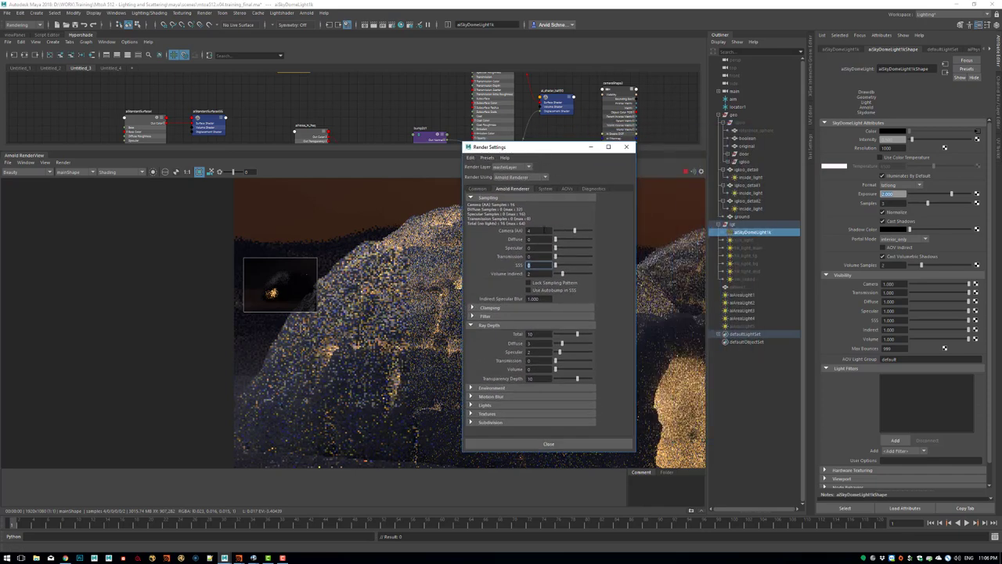
click(763, 209)
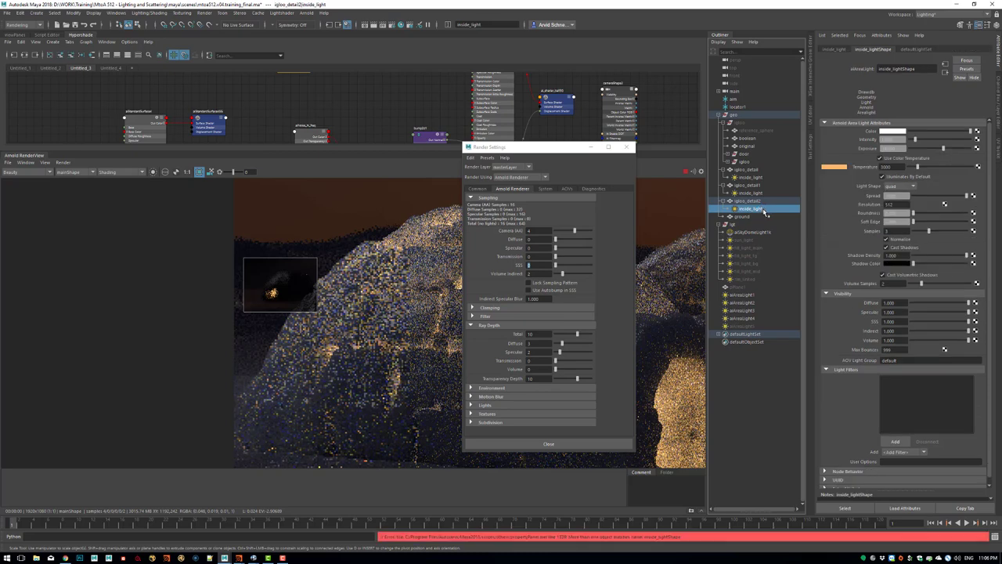
drag(897, 231, 865, 231)
click(757, 233)
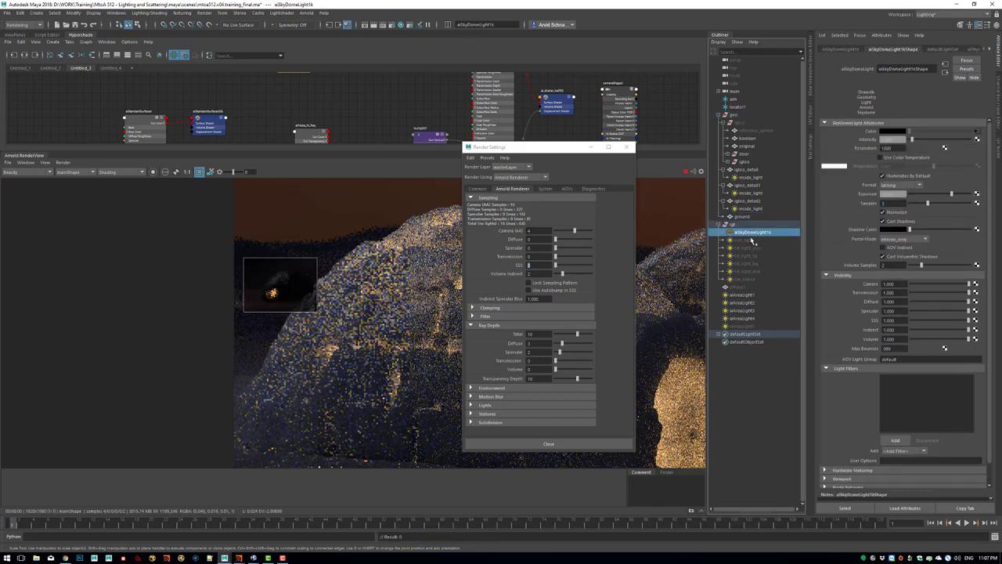
click(884, 203)
Raise the Camera (AA) samples first to 6 and finally to 12, re-rendering the distant igloo's crop region.
drag(550, 147, 614, 150)
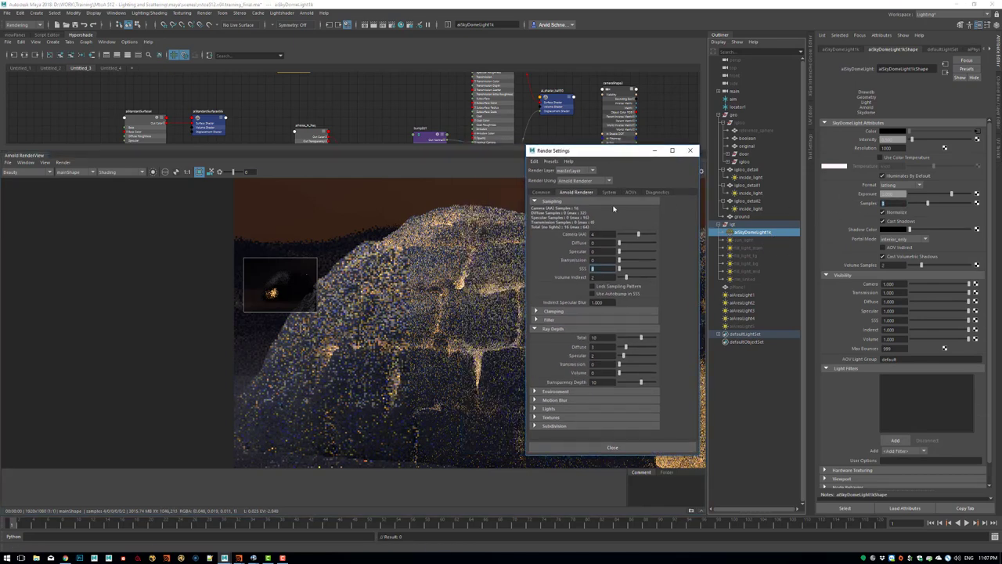
click(599, 234)
text(6)
key(Return)
text(10)
key(Return)
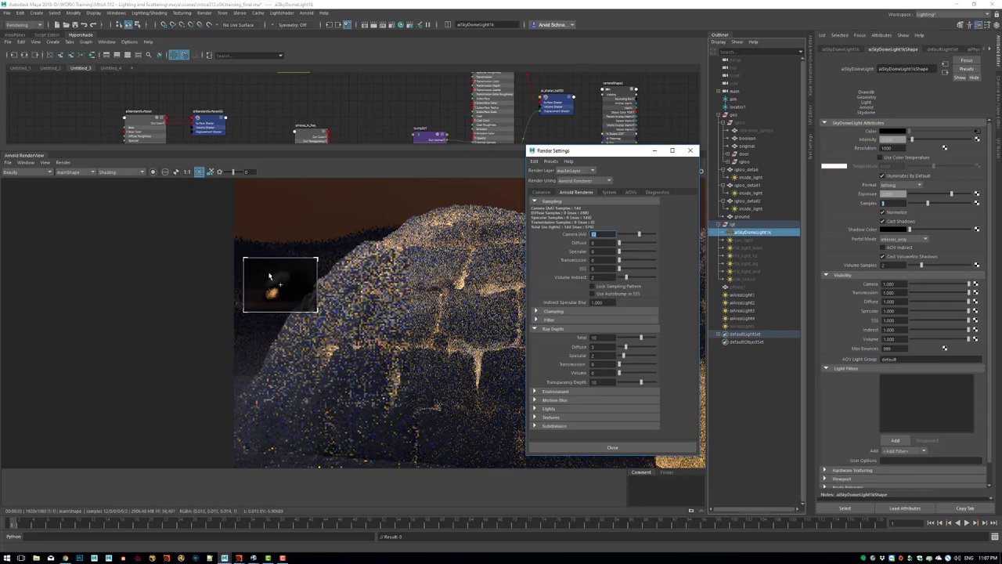
Inspect the noise in the distant igloo's crop region and display it with Basic debug shading.
alt+right_drag(265, 327, 753, 238)
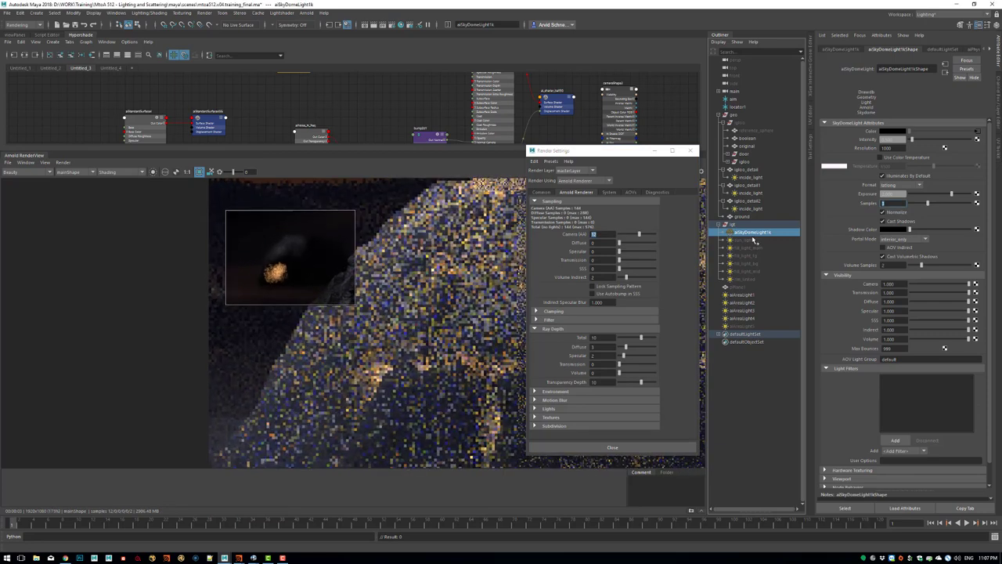
alt+right_drag(265, 285, 627, 231)
alt+middle_drag(347, 280, 311, 325)
alt+right_drag(241, 297, 517, 315)
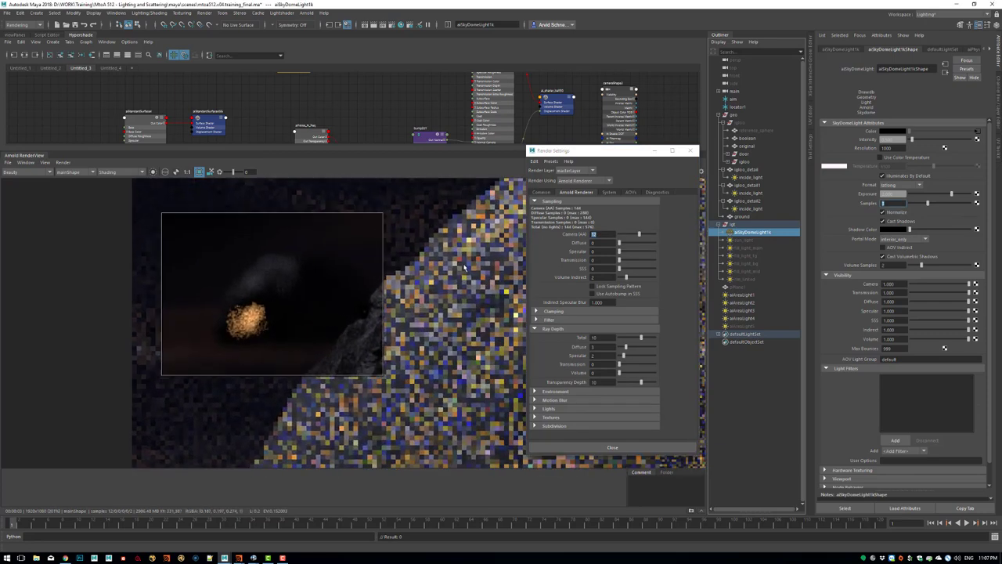
alt+middle_drag(360, 287, 348, 313)
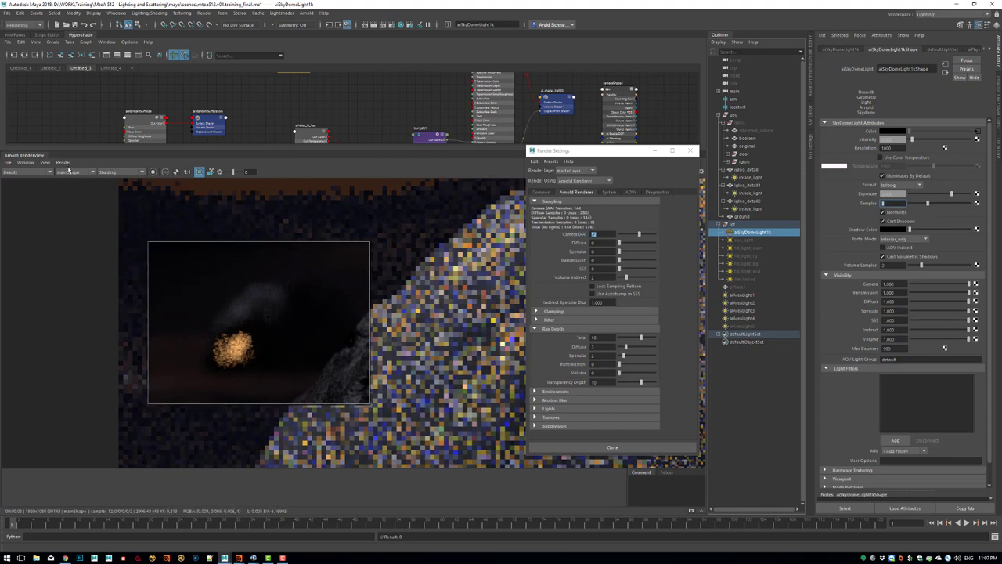
click(109, 171)
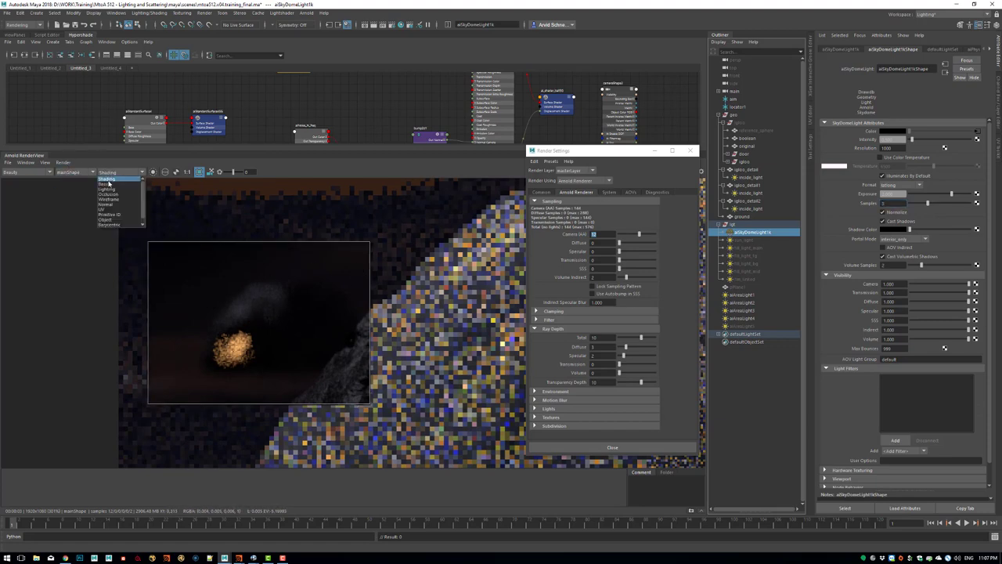
click(110, 191)
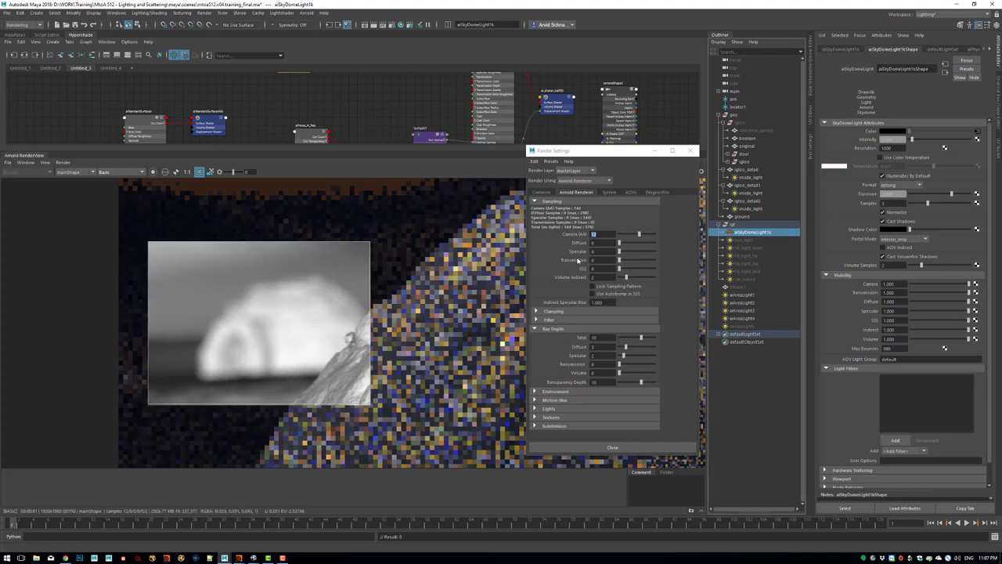
Set the Camera (AA) samples to 14 and re-render the distant igloo's crop region.
drag(607, 234, 578, 238)
text(14)
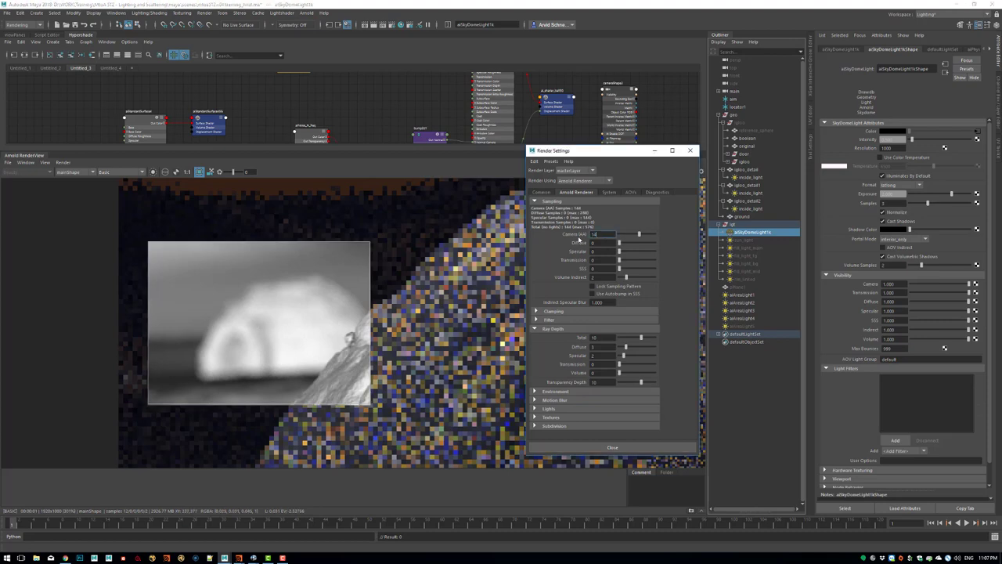
key(Return)
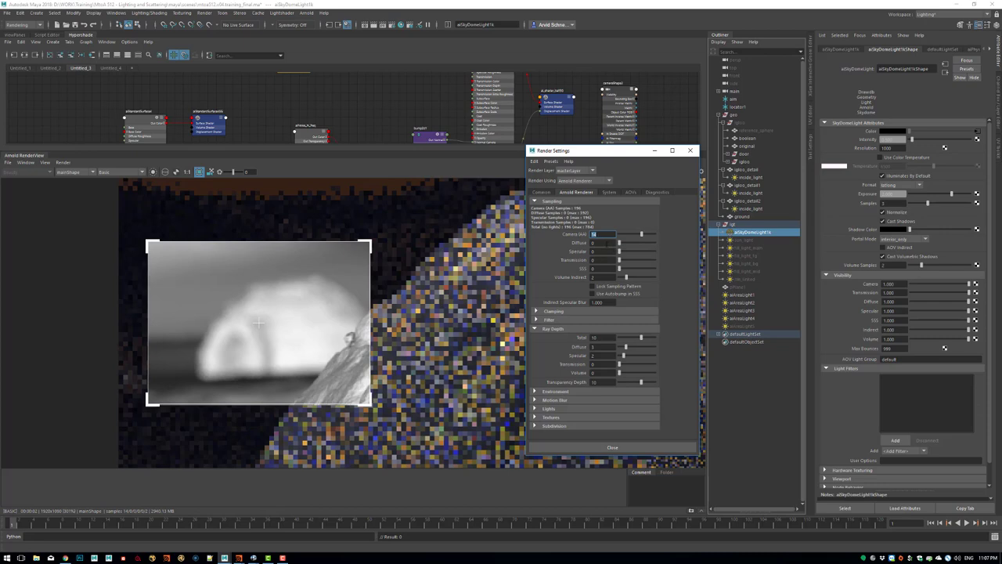
key(Tab)
key(shift+Tab)
key(Tab)
key(Tab)
key(Tab)
key(shift+Tab)
key(shift+Tab)
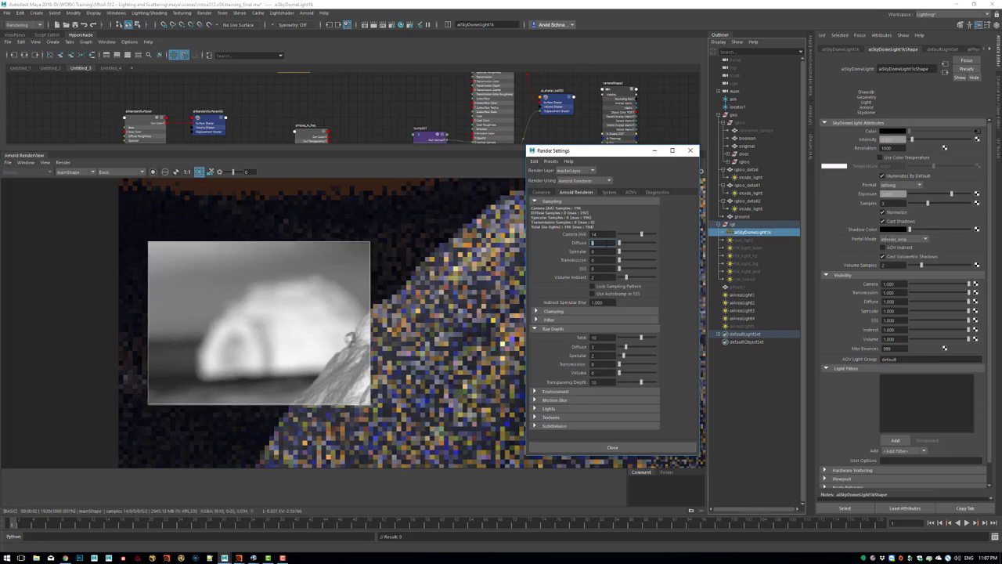
key(shift+Tab)
Return the render to Shading mode and compare the specular_direct and specular_indirect AOVs of the crop region, ending on specular_direct.
click(121, 172)
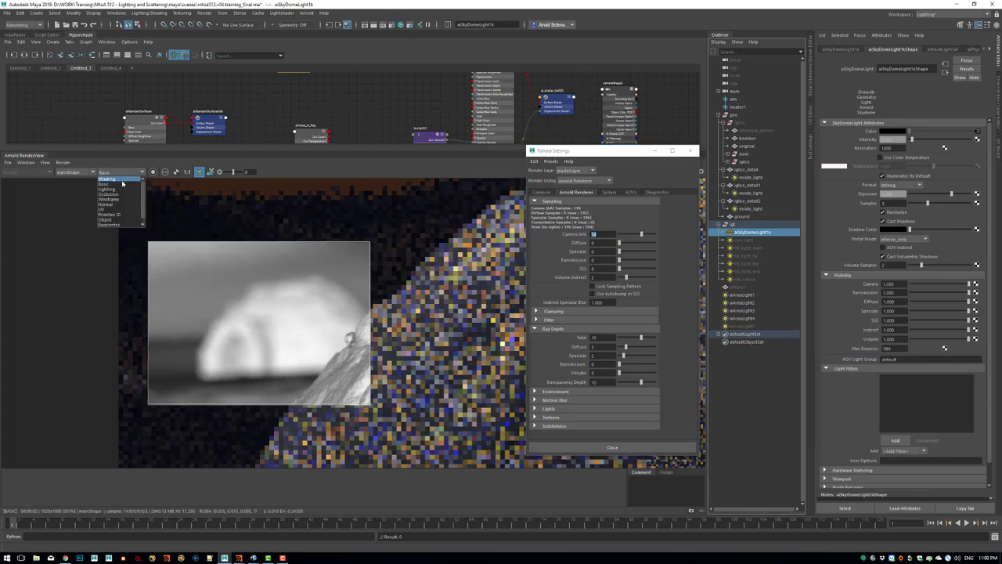
click(121, 180)
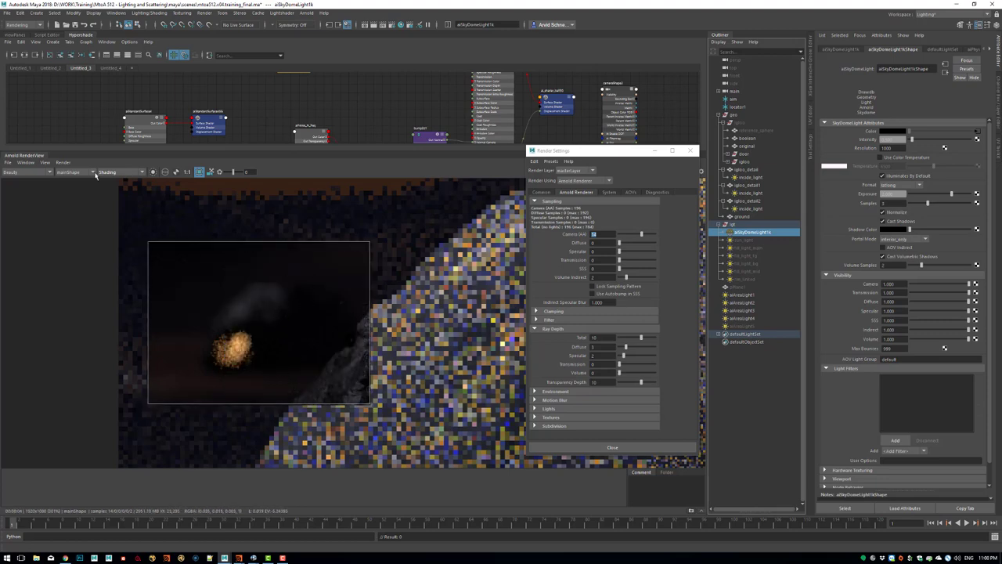
click(34, 171)
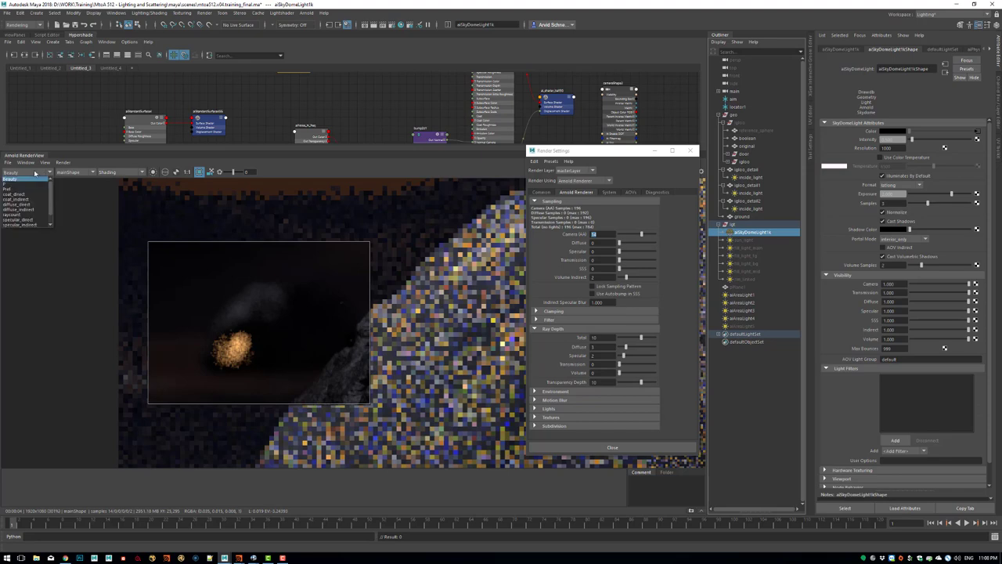
click(32, 219)
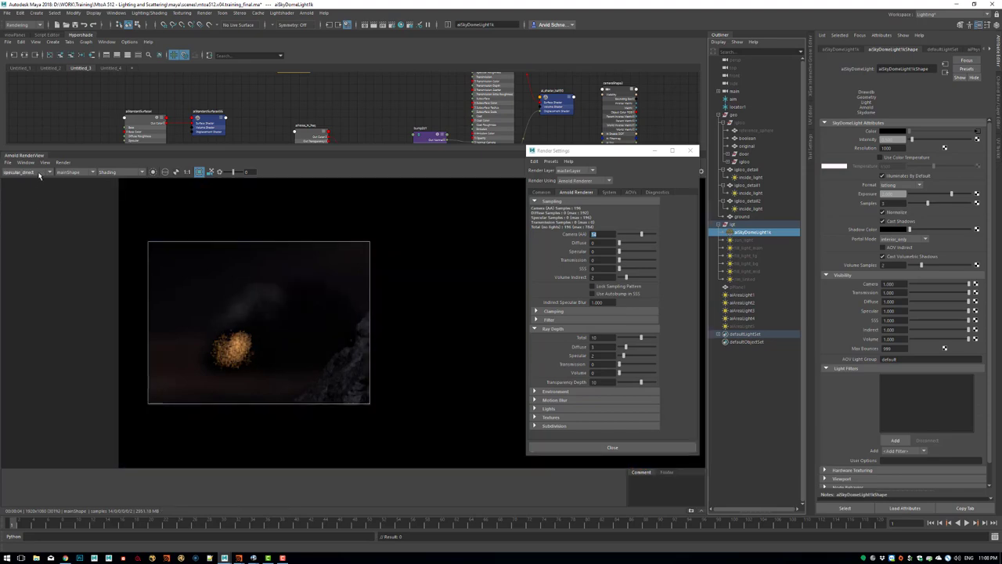
click(36, 173)
click(27, 225)
scroll(188, 249, down, 2)
click(36, 173)
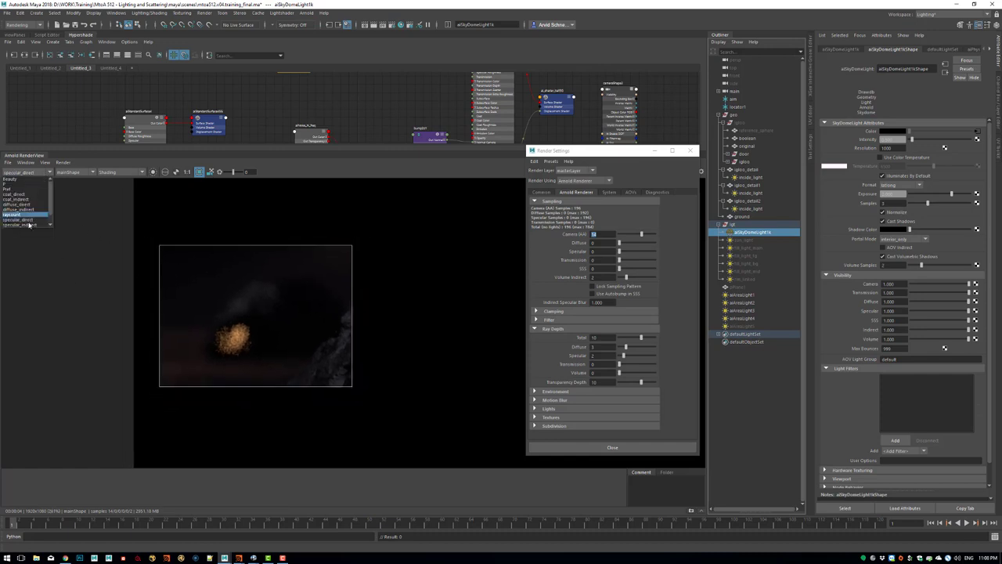
click(28, 225)
click(39, 172)
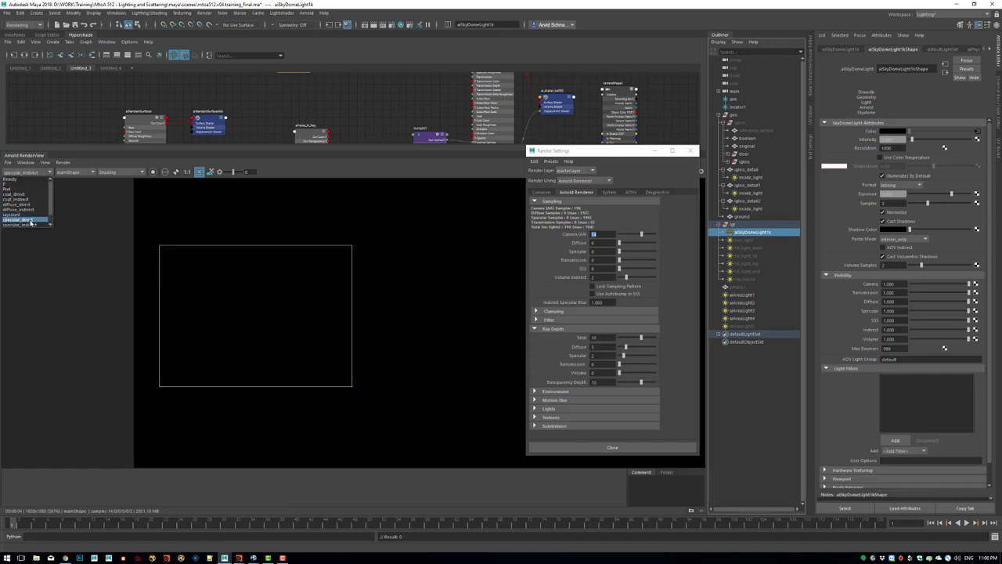
click(35, 226)
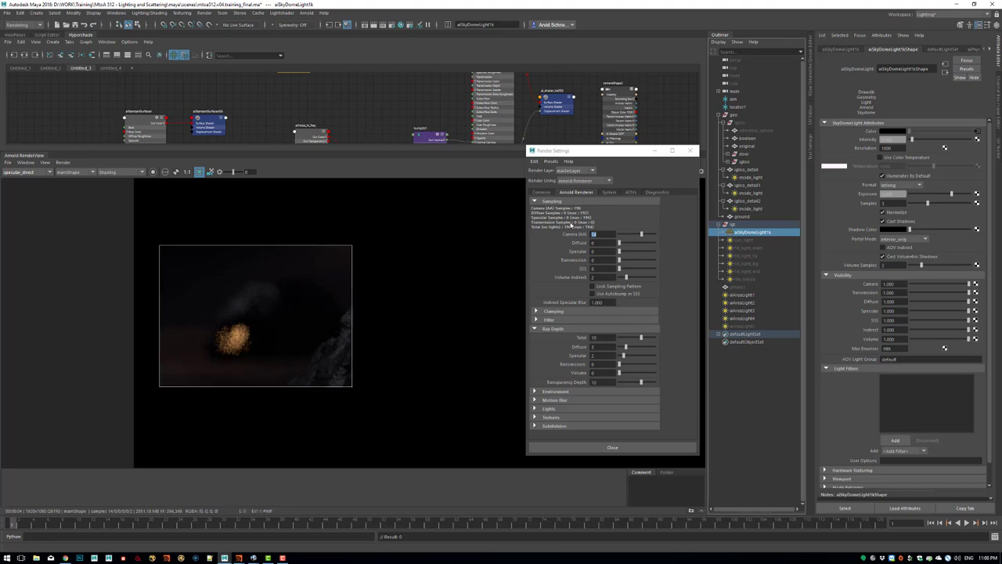
Move the Render Settings window clear of the render and remove the crop region to render the full frame.
drag(592, 155, 783, 143)
scroll(467, 319, down, 3)
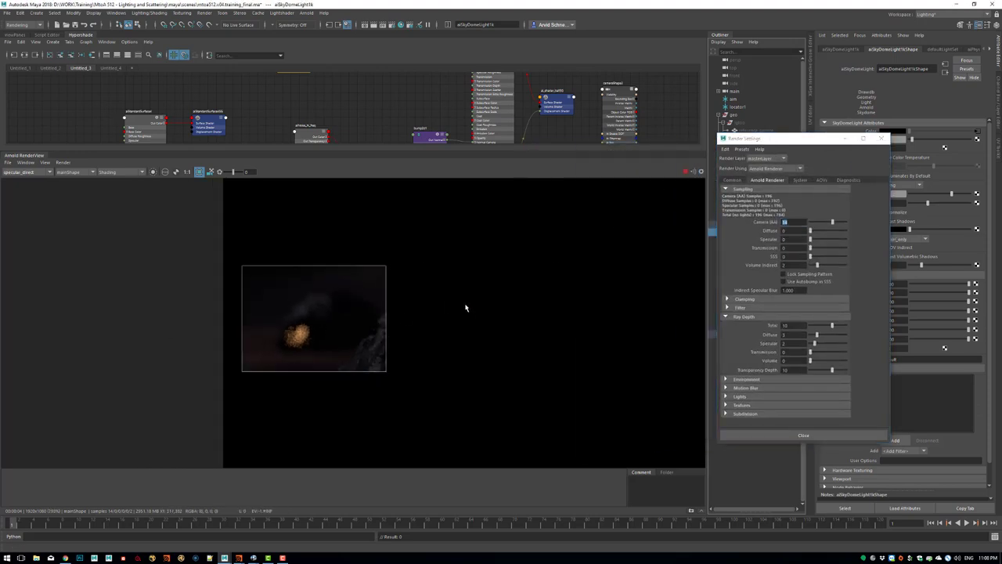
click(470, 315)
middle_drag(309, 246, 154, 293)
scroll(428, 303, down, 4)
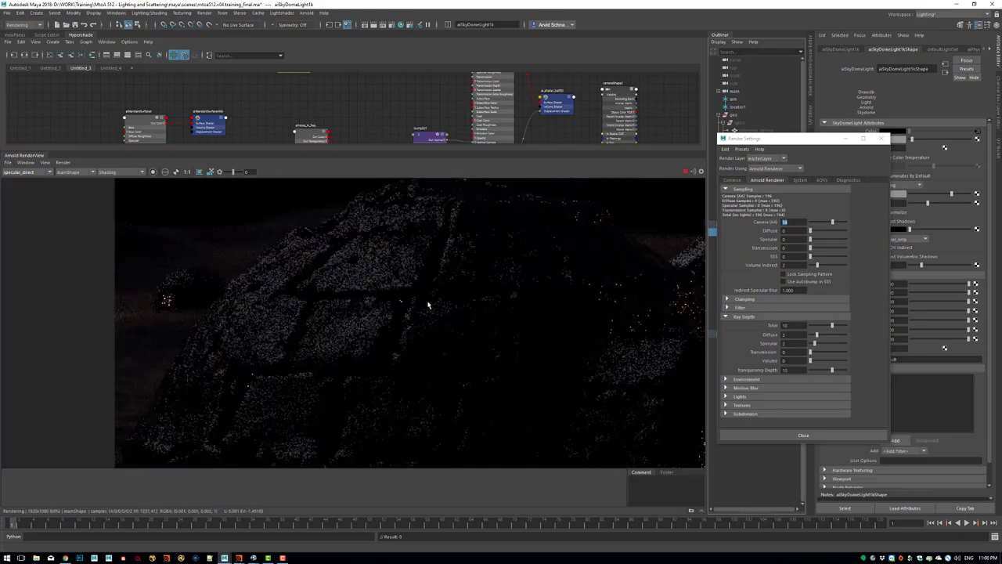
key(f)
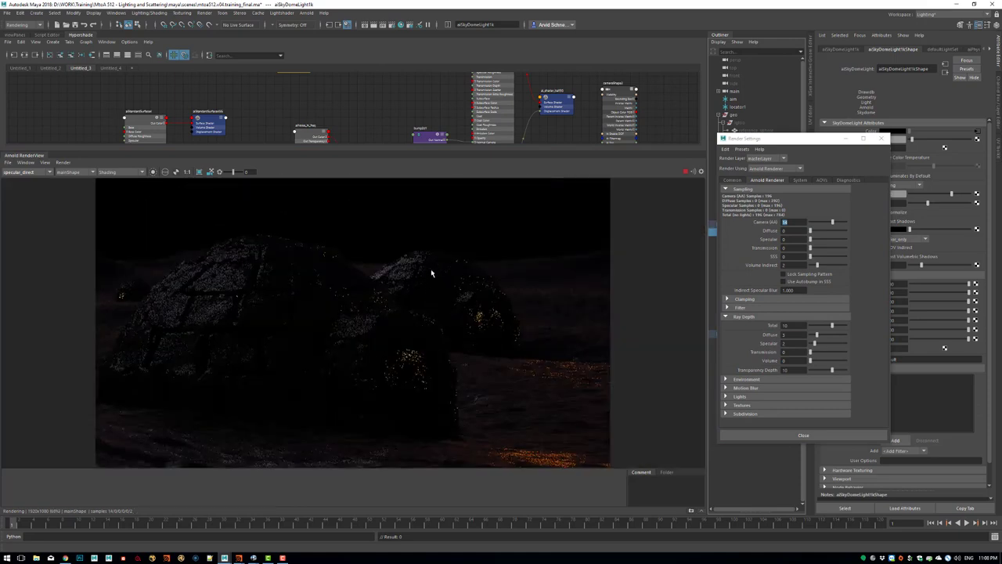
middle_drag(500, 322, 502, 312)
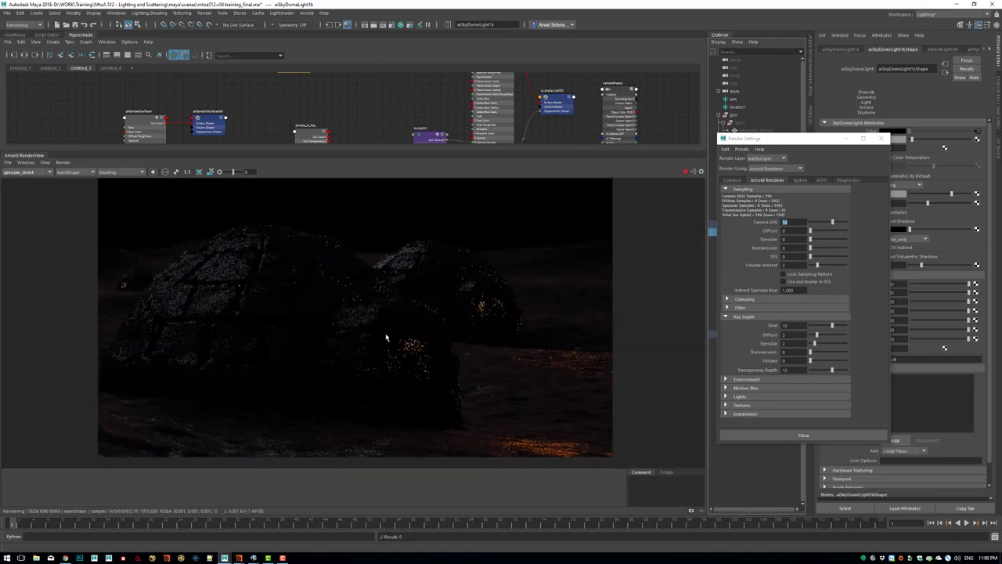
Render a crop region over the front igloo's glowing entrance and compare its specular_direct noise with the rest of the frame.
shift+drag(386, 340, 448, 385)
scroll(445, 405, up, 4)
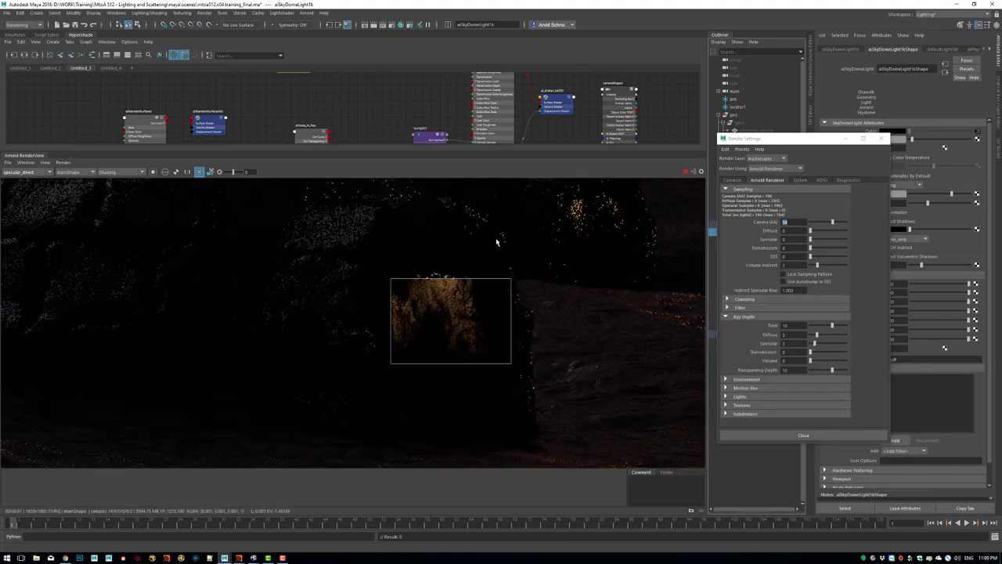
middle_drag(219, 253, 409, 317)
scroll(409, 318, down, 1)
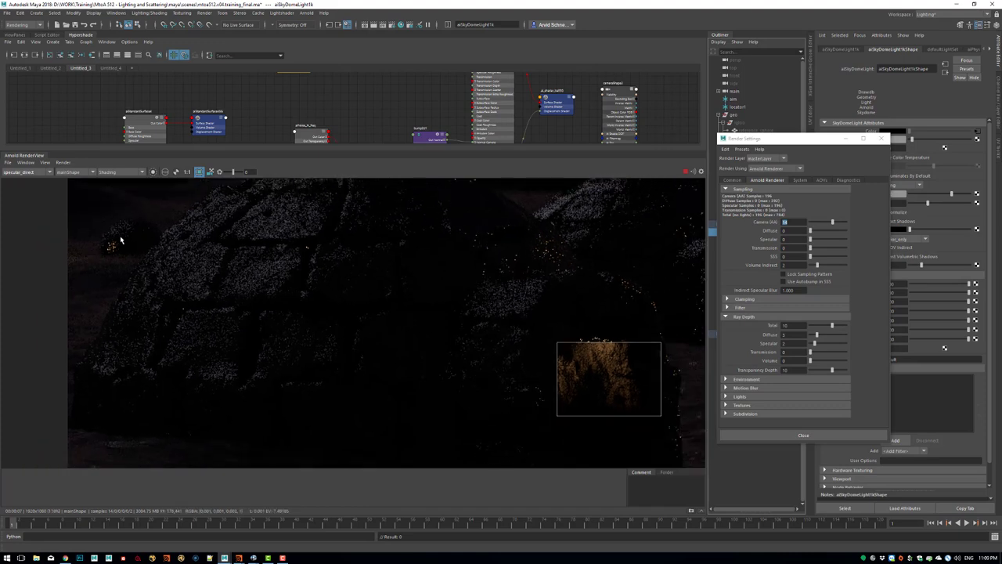
middle_drag(462, 270, 251, 270)
scroll(538, 277, down, 1)
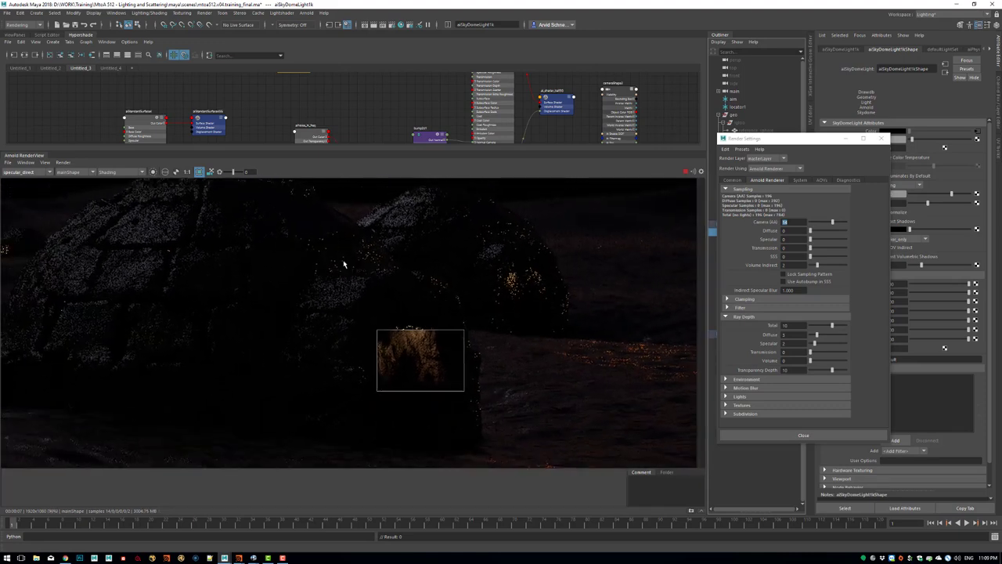
middle_drag(343, 261, 391, 275)
middle_drag(514, 289, 465, 275)
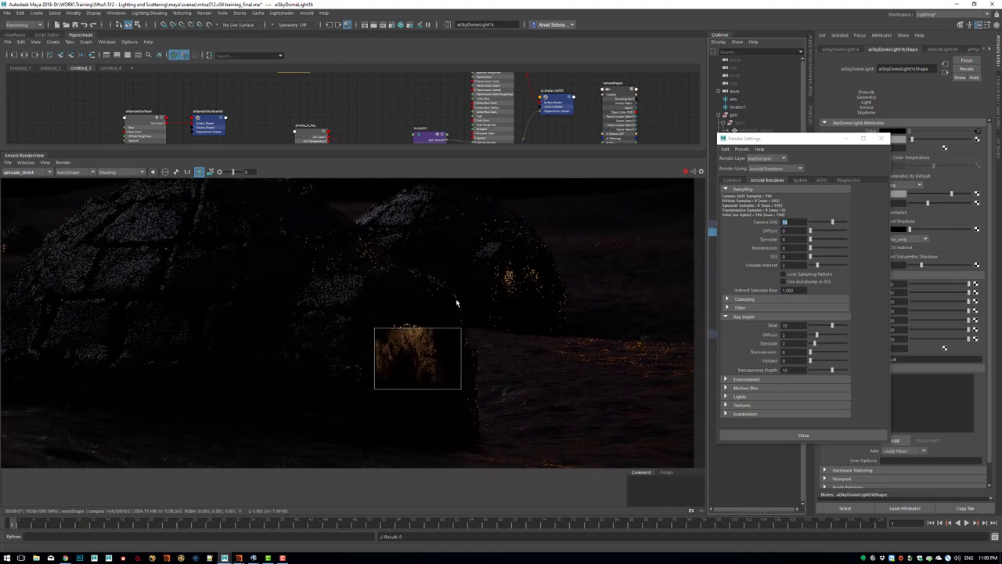
scroll(527, 284, down, 1)
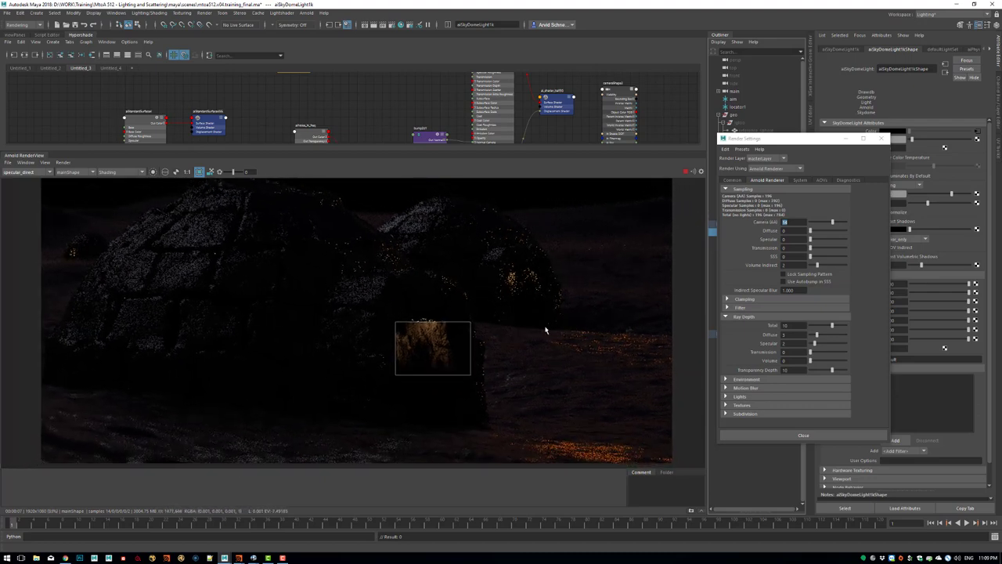
Set the Diffuse samples to 1 in the Arnold sampling settings.
click(31, 172)
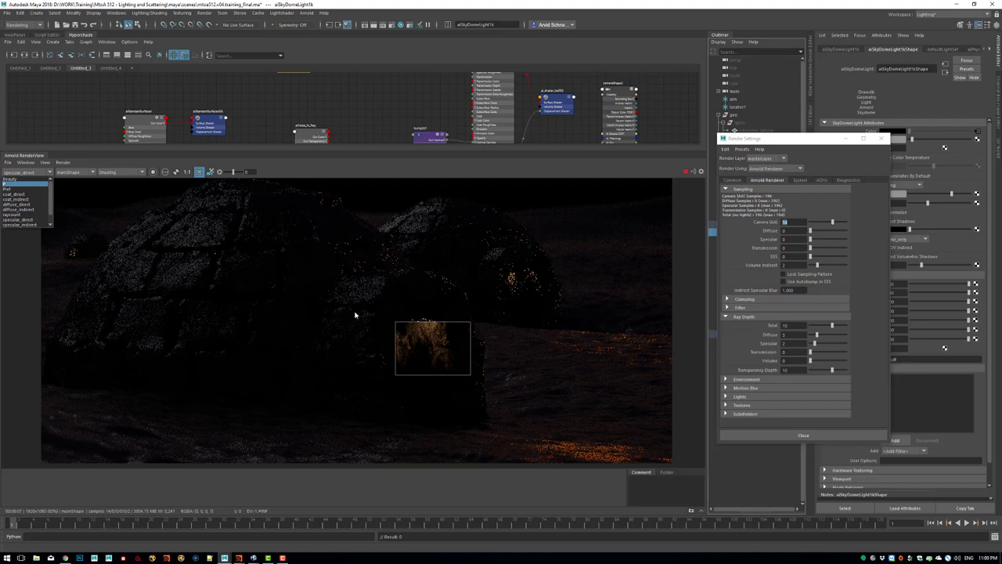
click(796, 233)
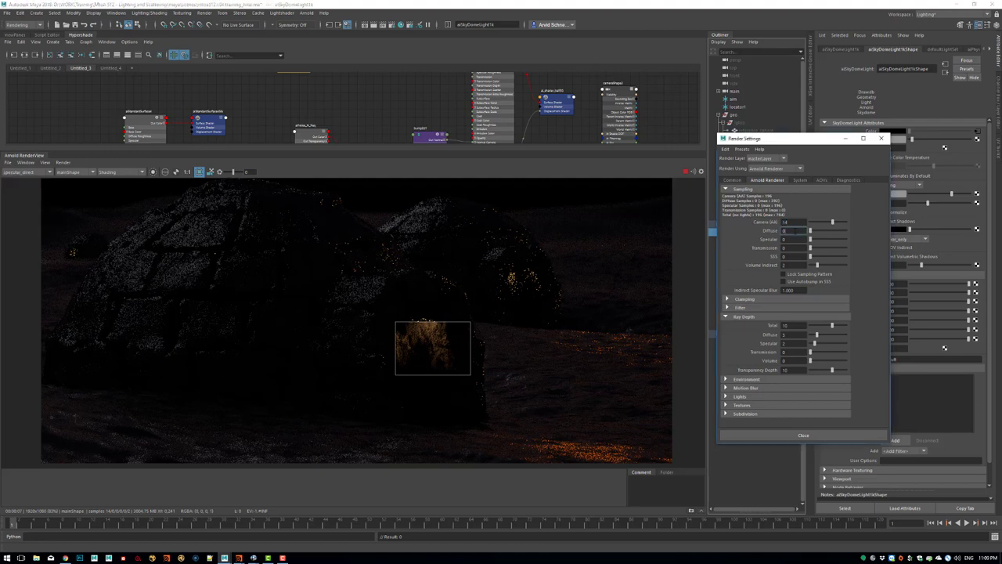
text(1)
key(Tab)
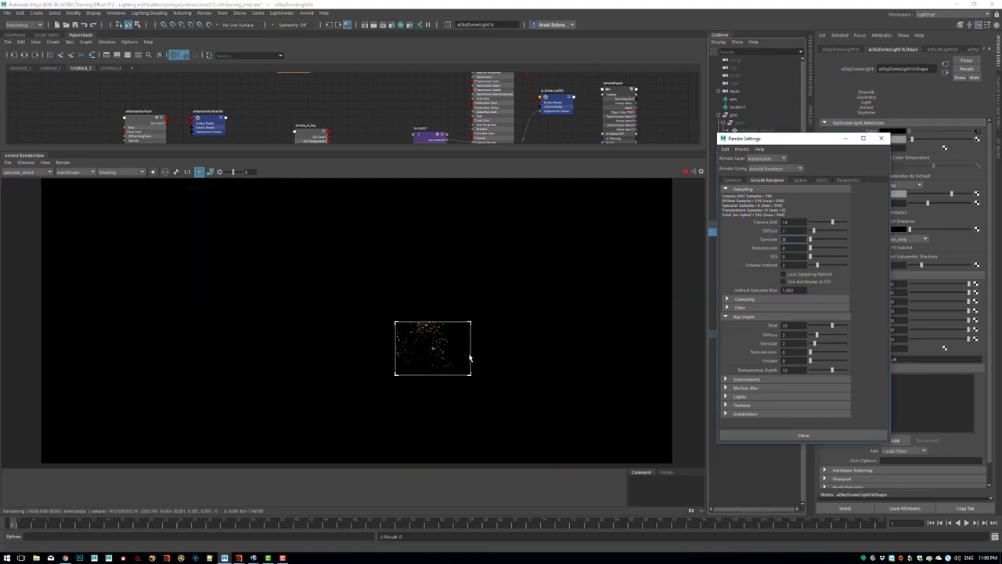
Display the diffuse_direct AOV for the full frame and reset the render view's exposure.
click(17, 172)
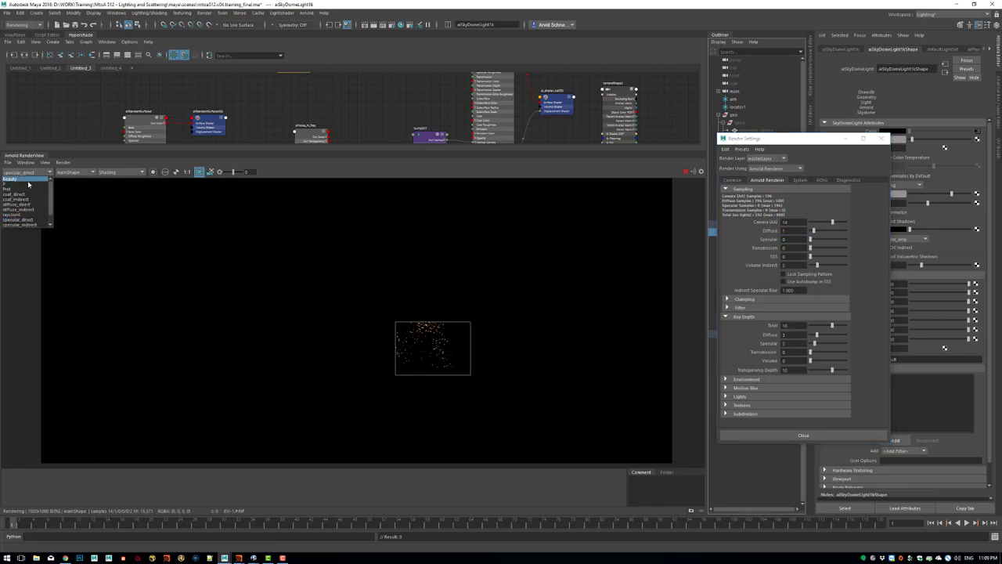
click(31, 205)
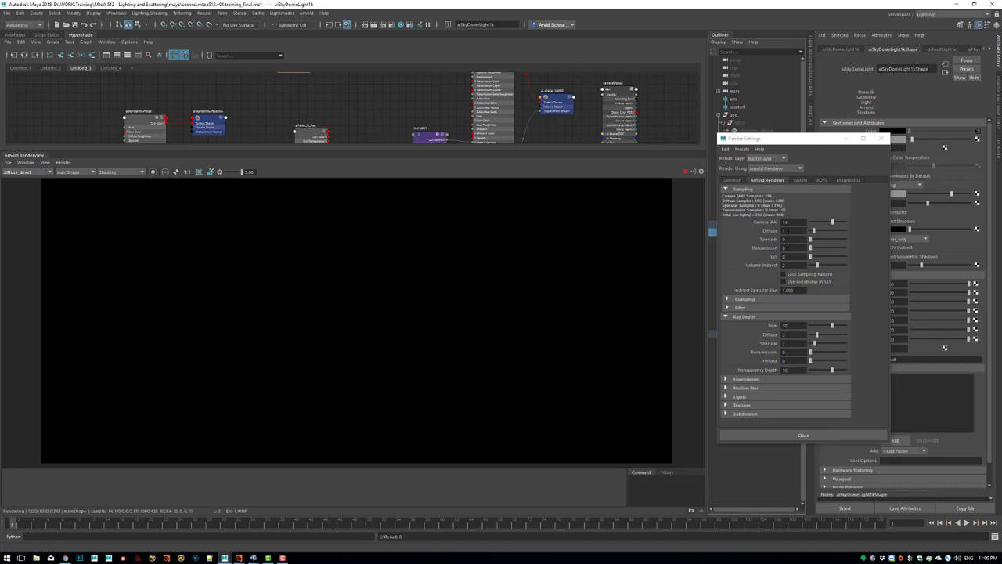
click(771, 231)
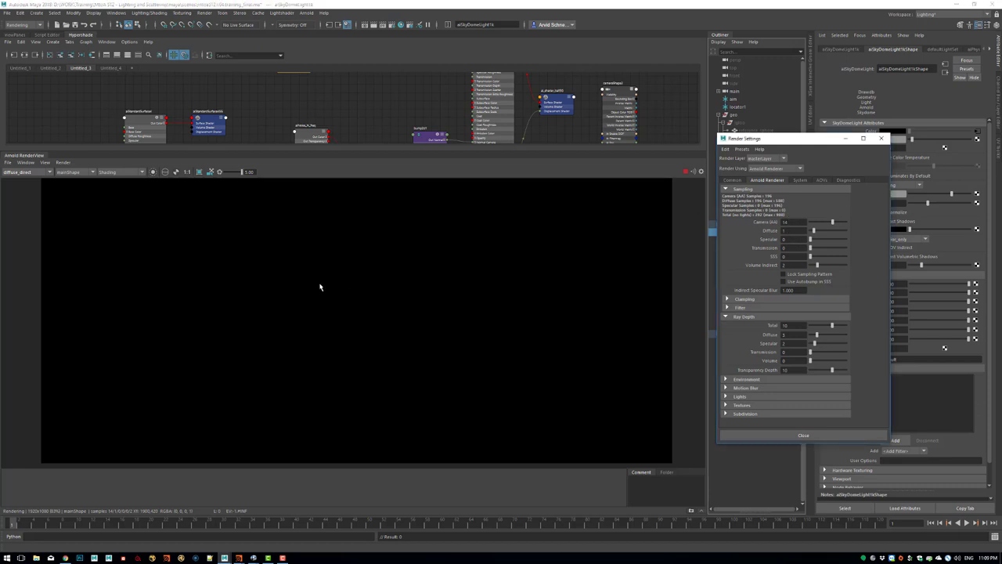
click(220, 173)
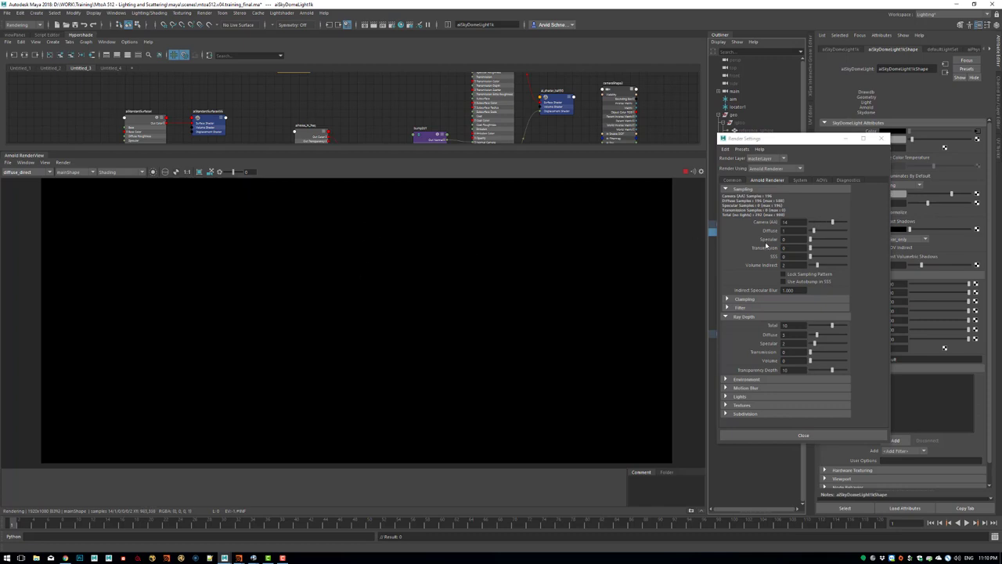
Set the Specular samples to 1 and render the specular_indirect AOV in a crop region around the front igloo's entrance.
drag(792, 241, 777, 242)
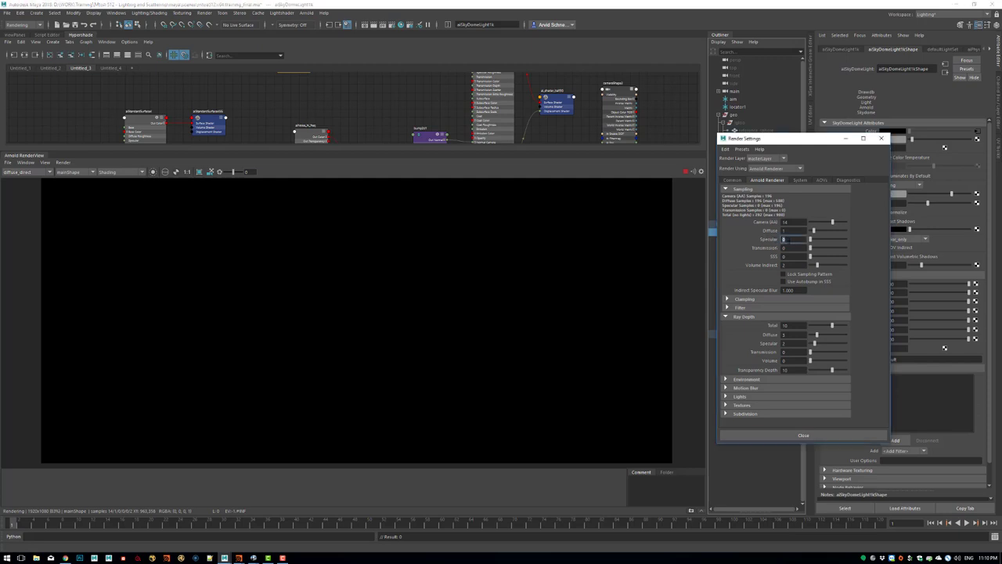
key(Return)
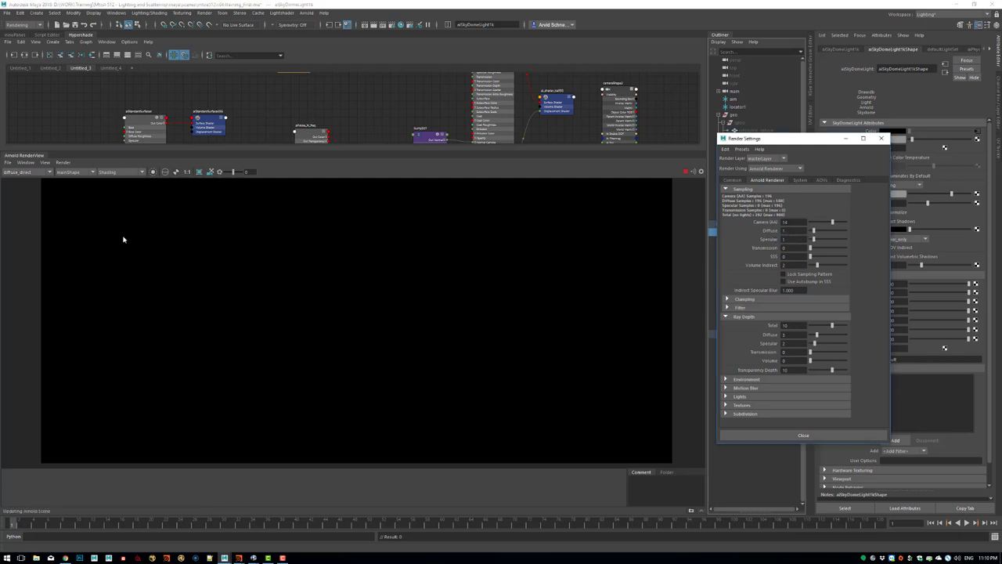
click(45, 174)
click(32, 224)
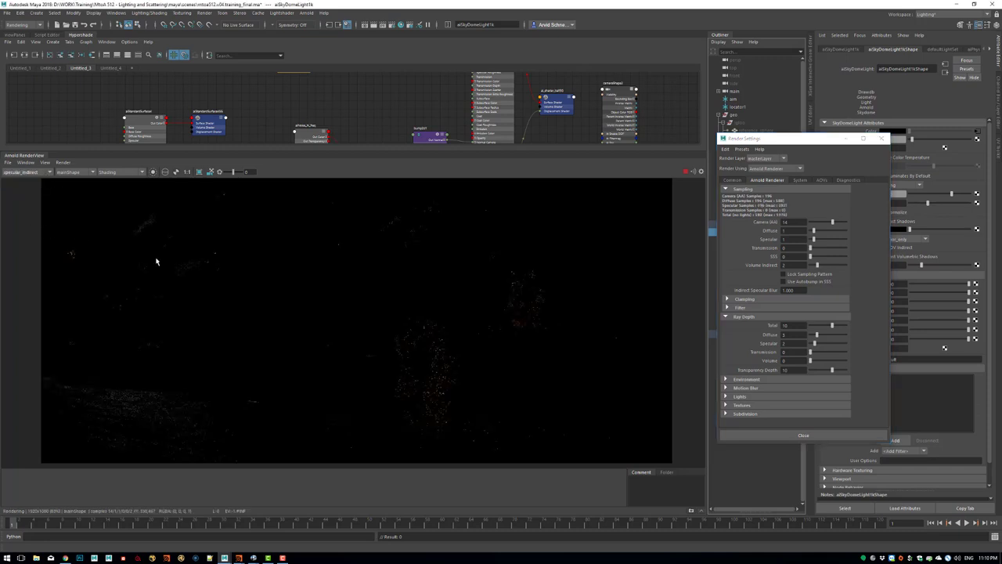
shift+drag(377, 306, 484, 421)
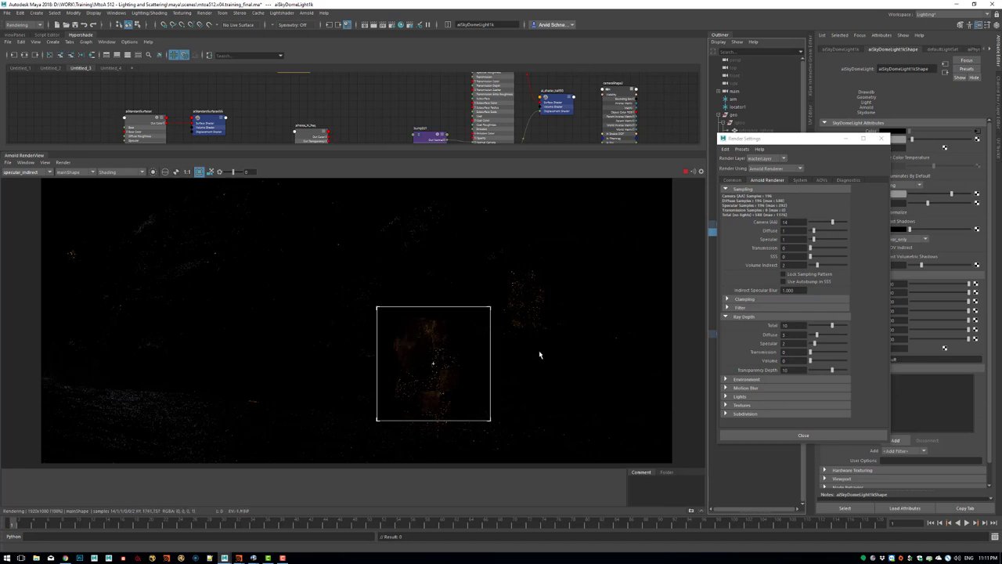
Raise the render view's exposure and inspect the specular_indirect noise inside and outside the crop region.
scroll(497, 296, up, 2)
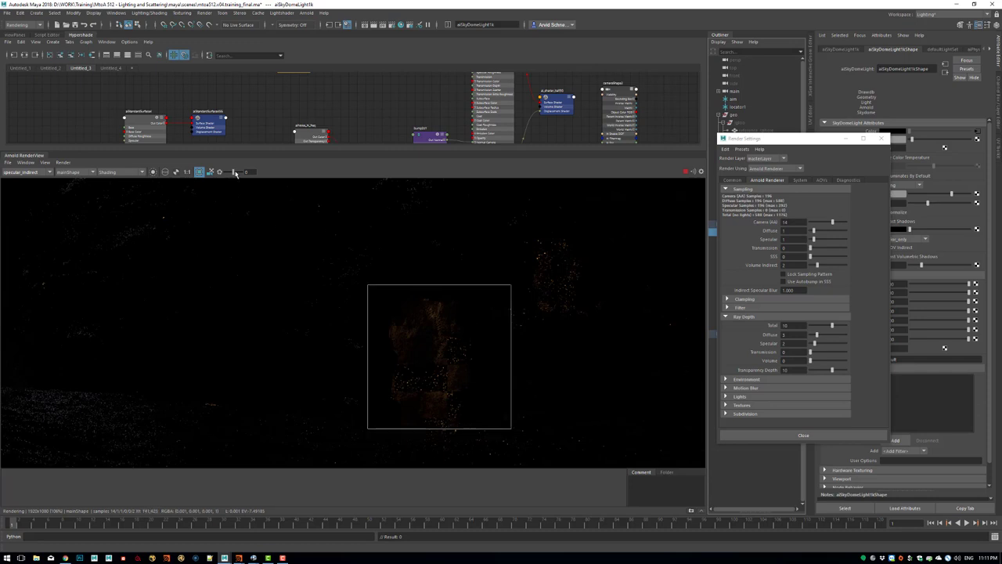
drag(237, 173, 241, 178)
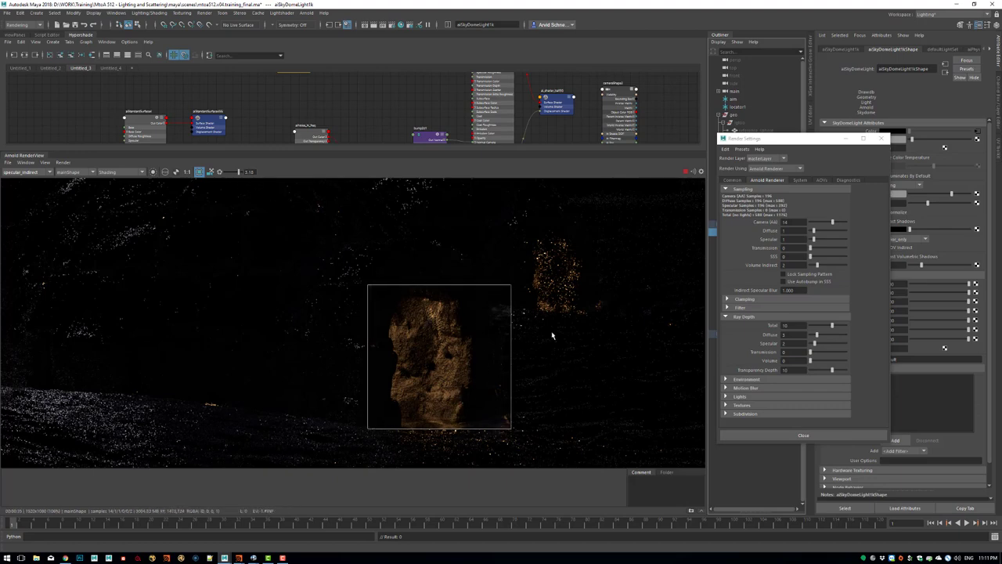
alt+right_drag(551, 336, 397, 304)
alt+middle_drag(397, 304, 327, 298)
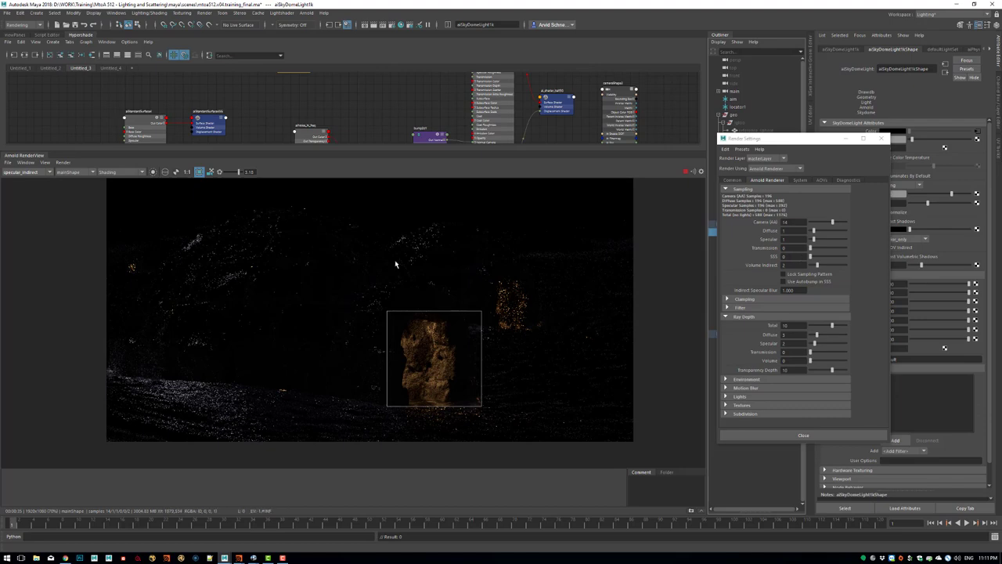
Draw a new crop region over the arch above the front igloo's entrance and display the sss_direct AOV.
scroll(401, 318, up, 4)
shift+drag(381, 251, 490, 328)
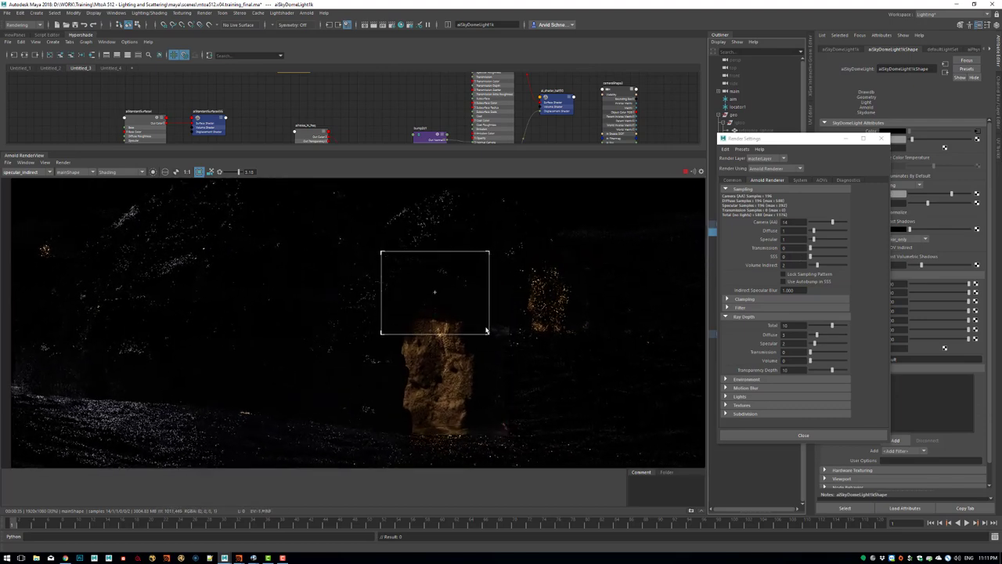
click(23, 172)
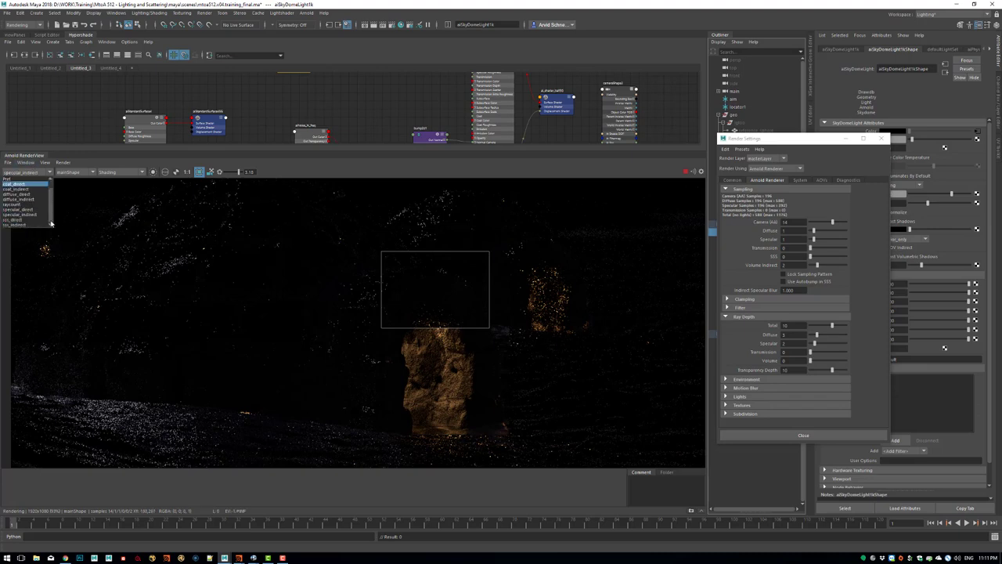
click(23, 220)
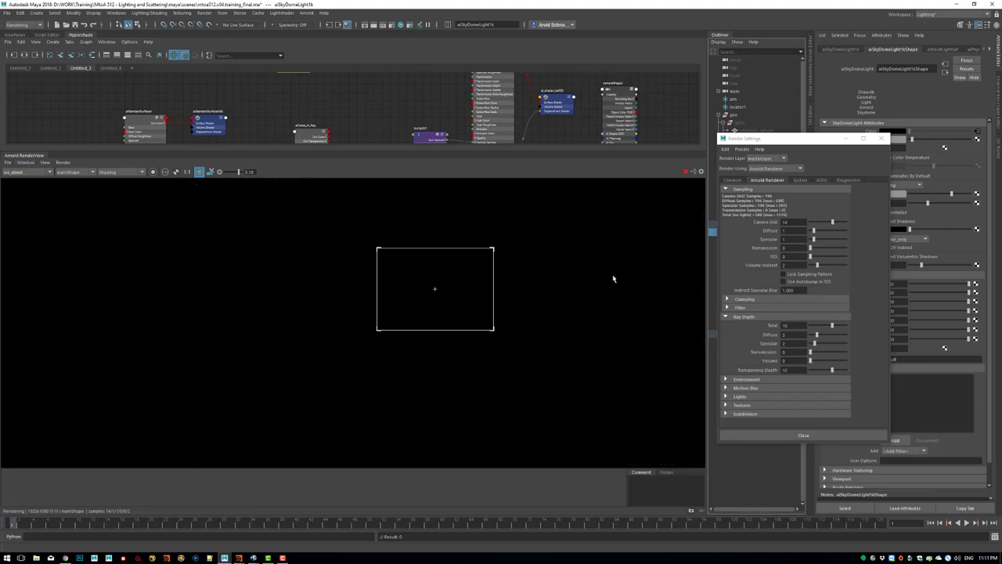
scroll(614, 279, up, 1)
Set the SSS samples to 1 in the Arnold sampling settings.
drag(794, 257, 771, 258)
text(1)
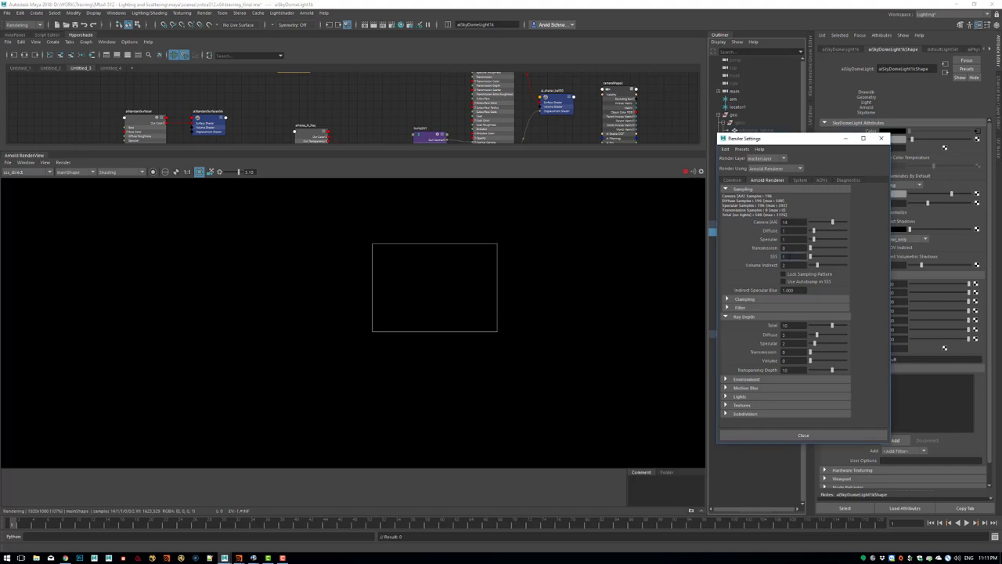
text(1)
key(Return)
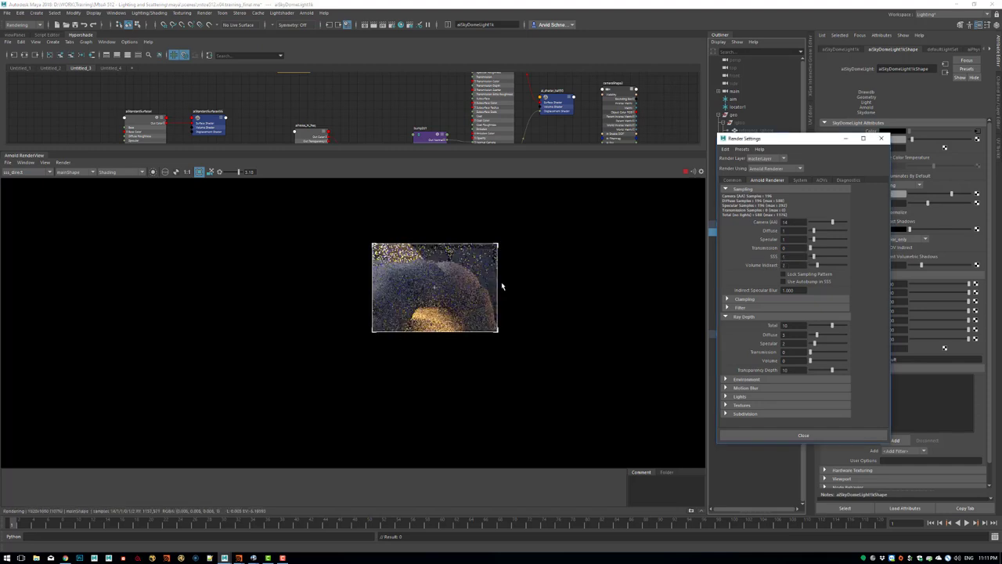
Inspect the sss_direct noise in the crop region, resetting the render view's exposure and raising it to 2.50.
scroll(596, 277, up, 1)
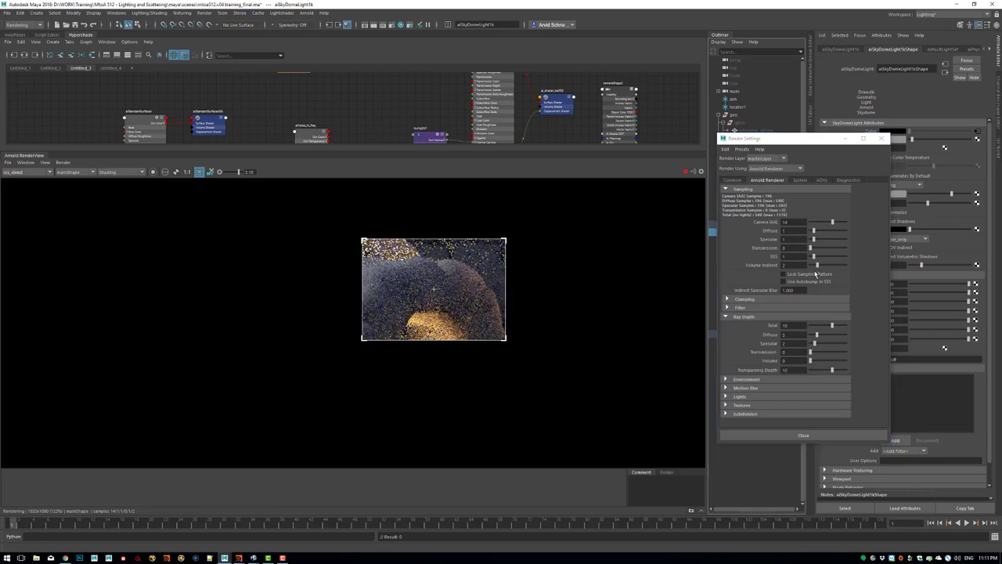
scroll(531, 295, up, 1)
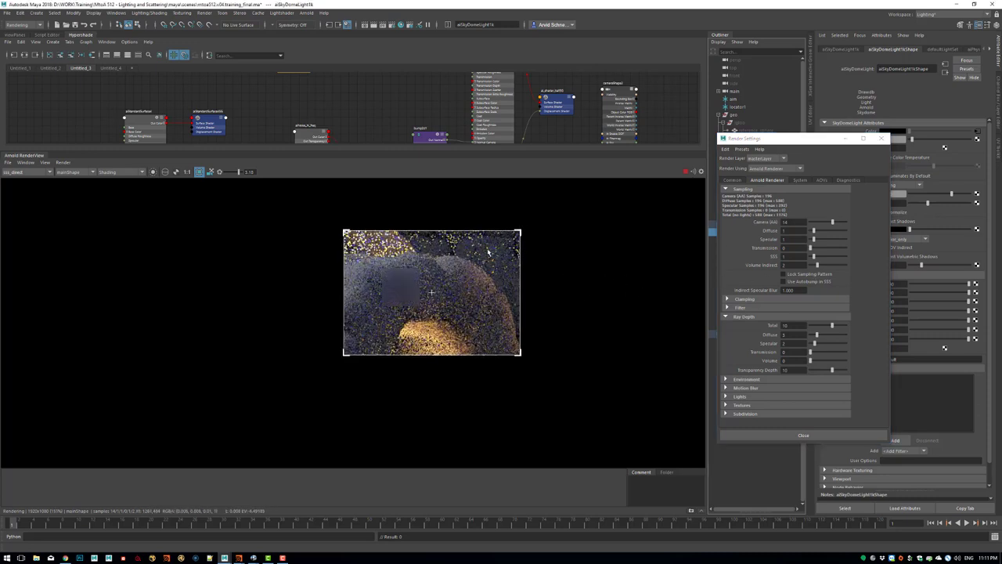
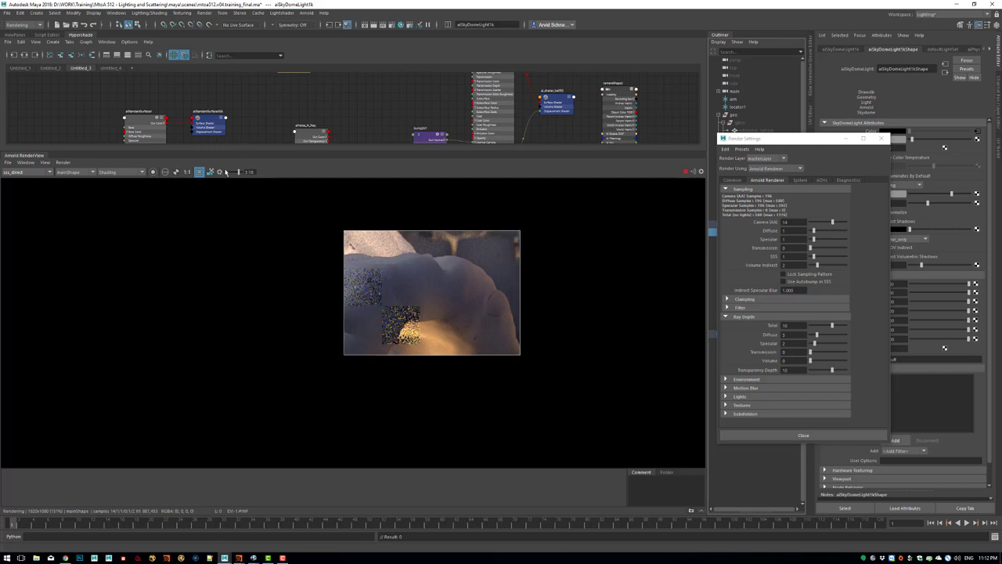
click(220, 172)
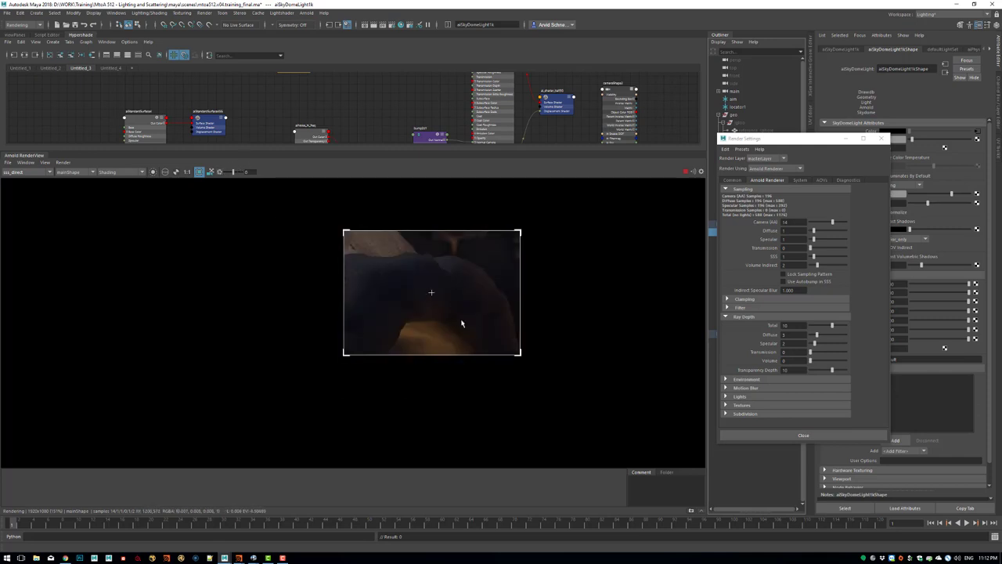
drag(231, 171, 238, 172)
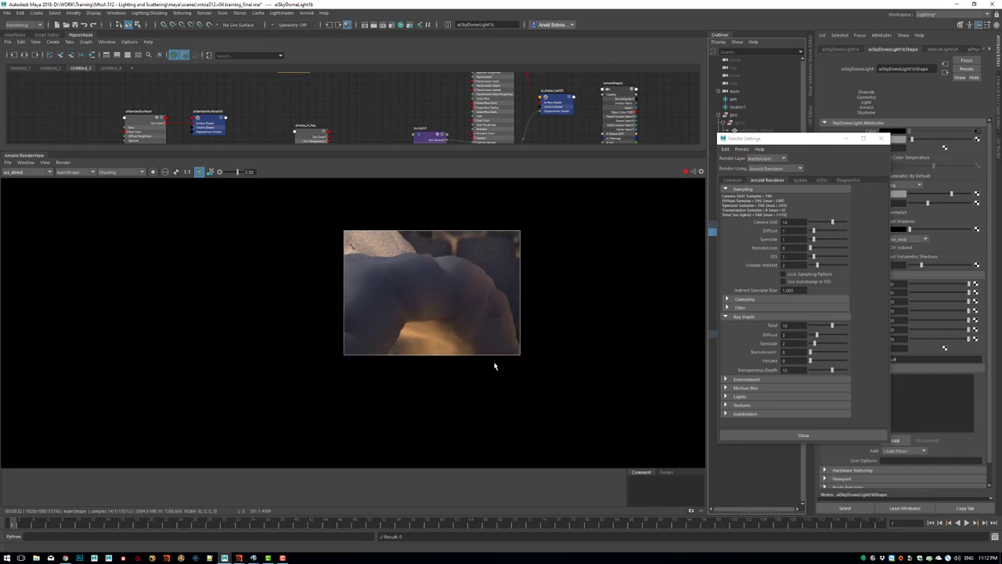
Set the SSS samples to 2 and display the sss_indirect AOV in the render view.
drag(790, 256, 738, 253)
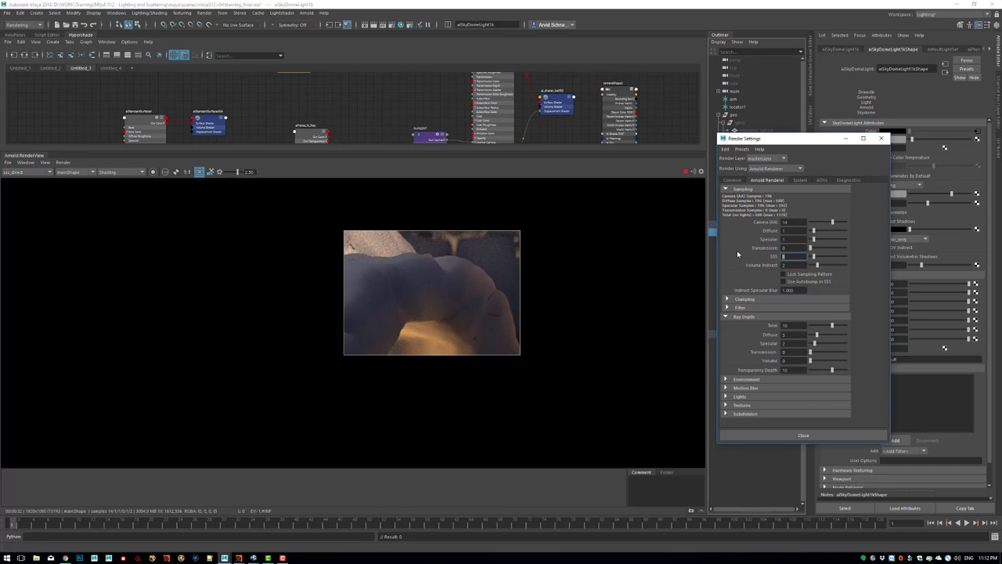
text(2)
key(Return)
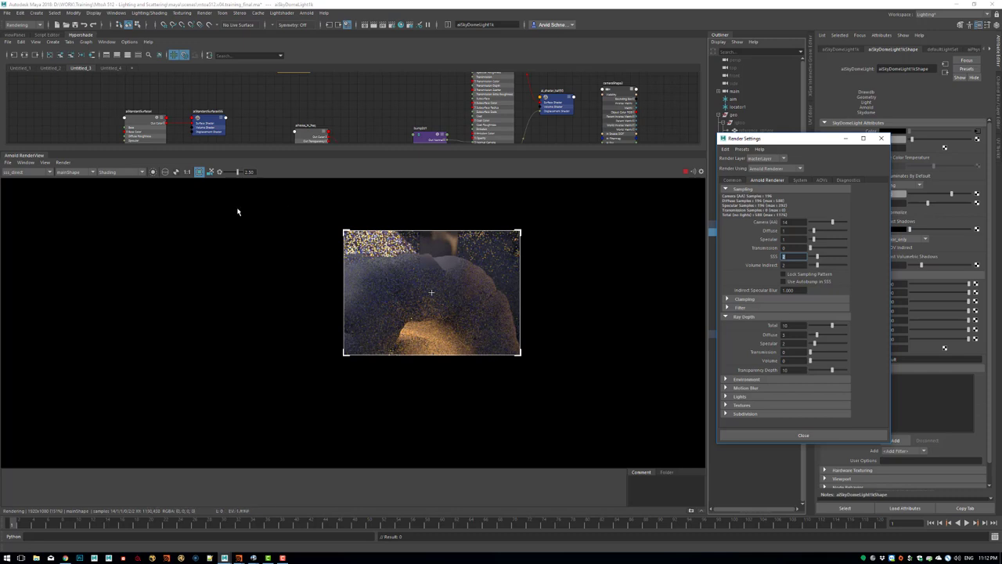
click(35, 172)
click(30, 224)
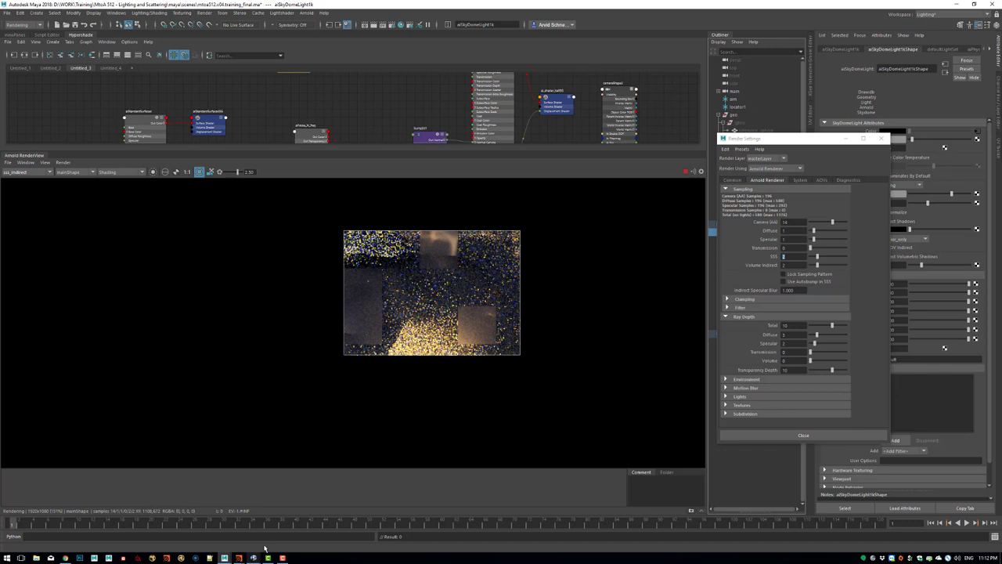
Switch to final_render.exr in RV and examine its sss_indirect layer around the front igloo's entrance with exposure raised to 2.92.
mouse_move(264, 549)
click(292, 526)
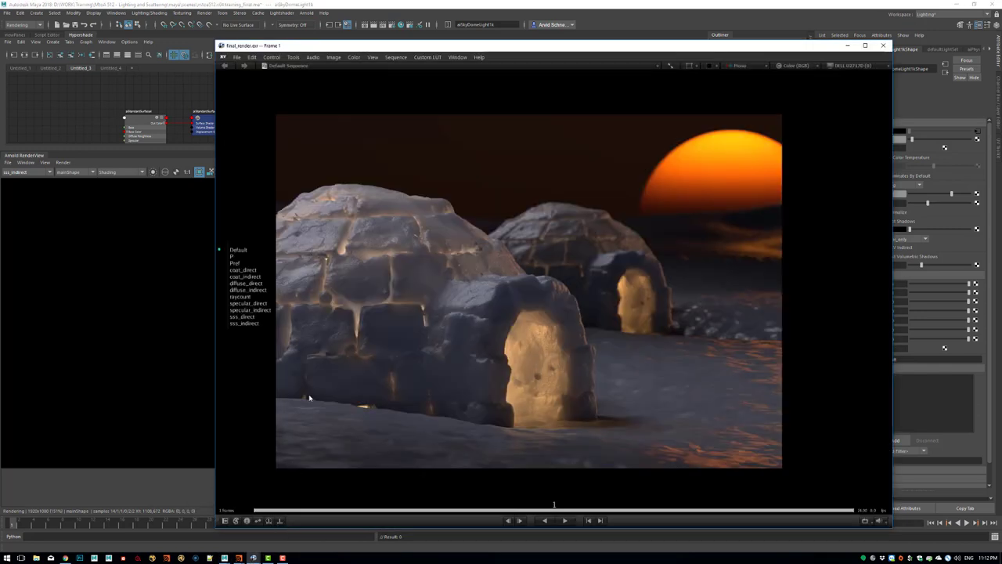
click(256, 324)
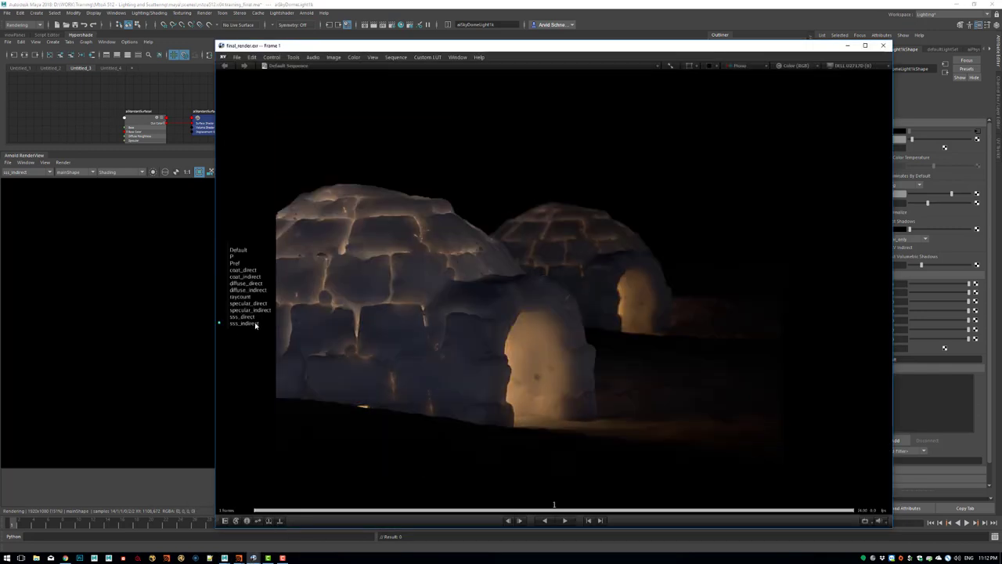
scroll(552, 340, up, 6)
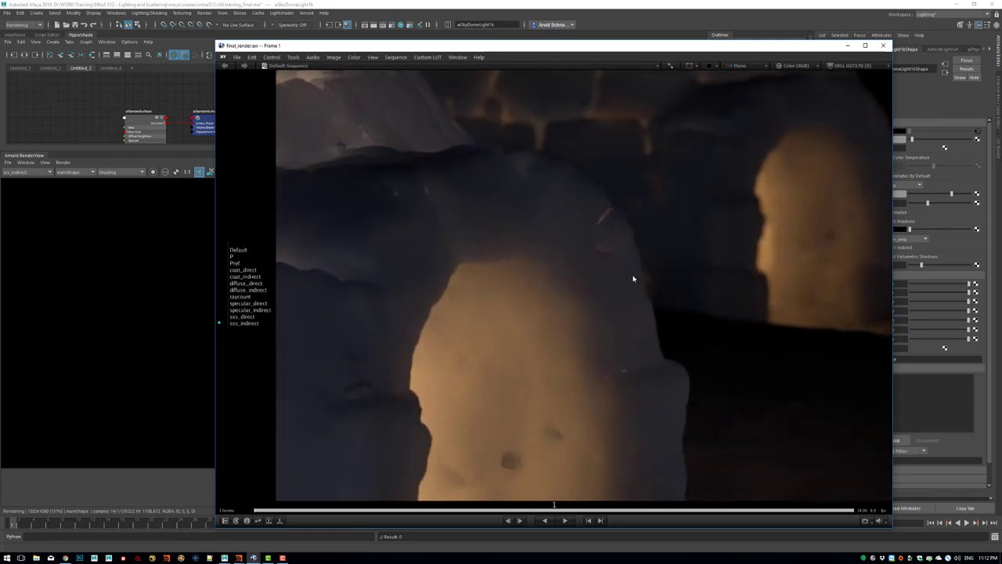
middle_drag(555, 274, 647, 275)
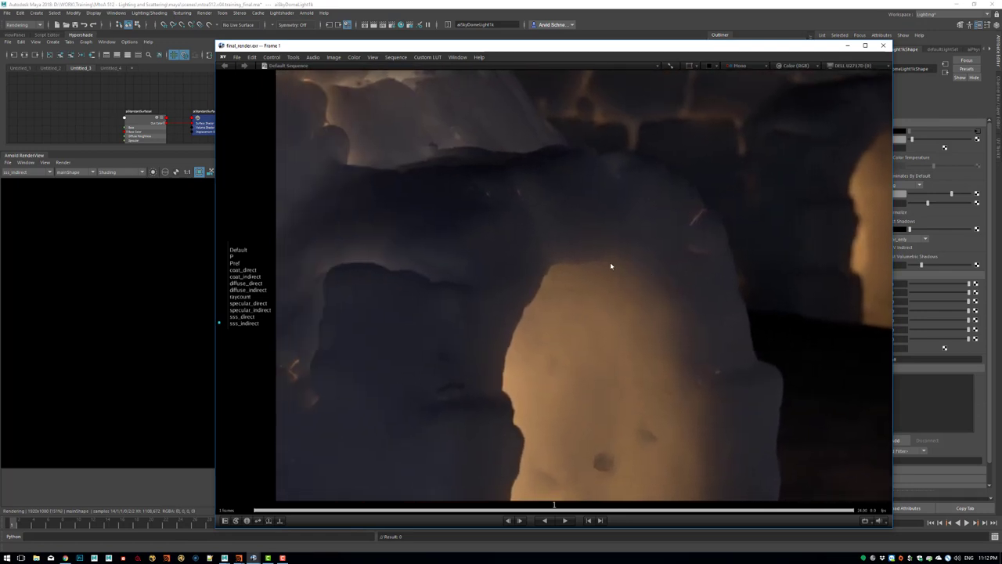
middle_drag(527, 246, 541, 302)
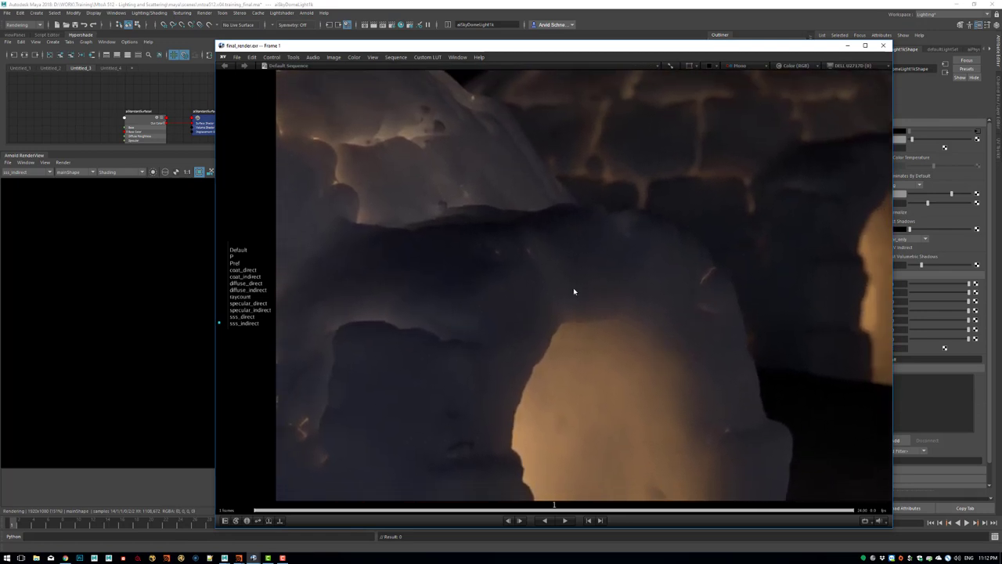
key(e)
drag(575, 291, 987, 250)
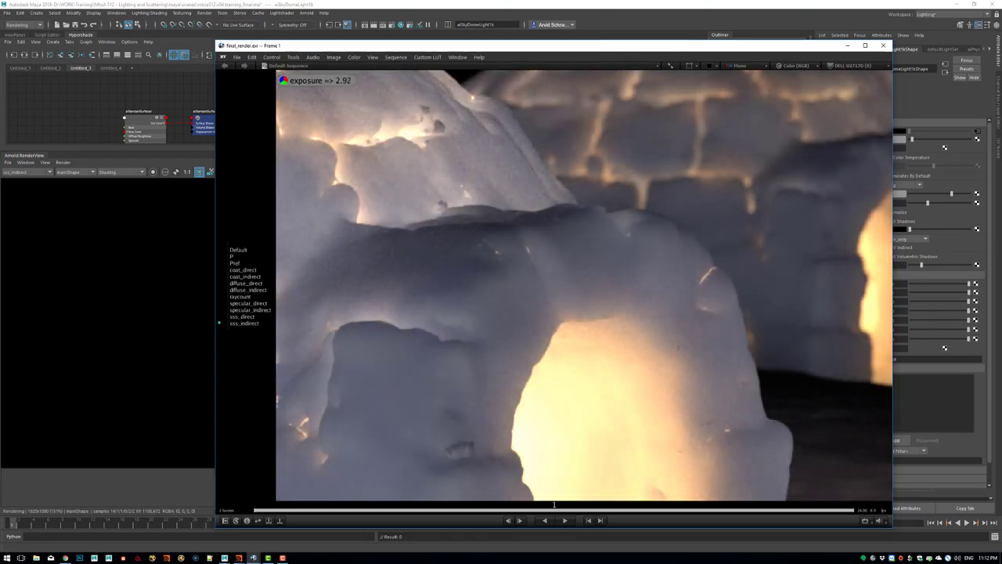
Return to Maya and set the SSS samples to 4 in the Arnold sampling settings.
click(642, 7)
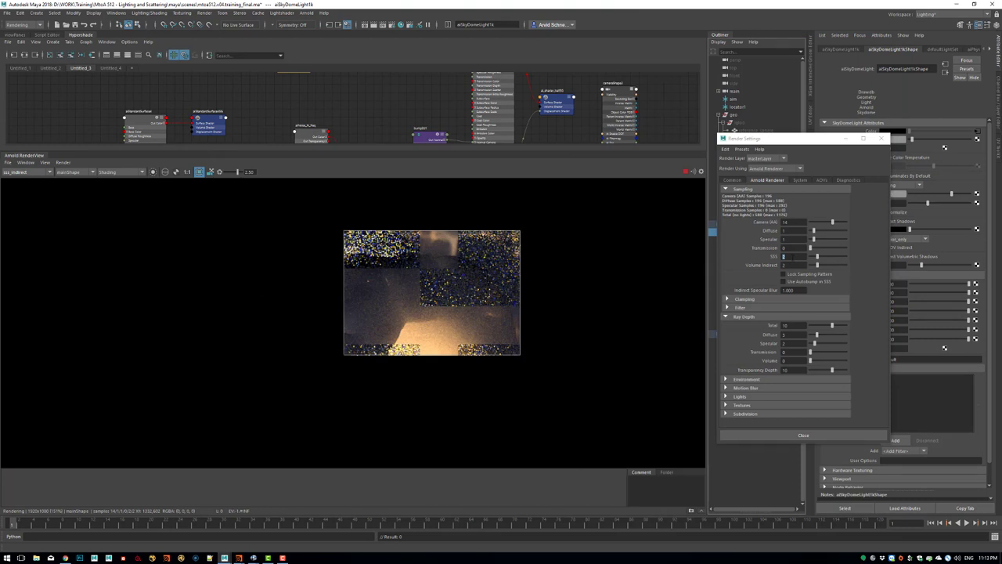
text(4)
key(Return)
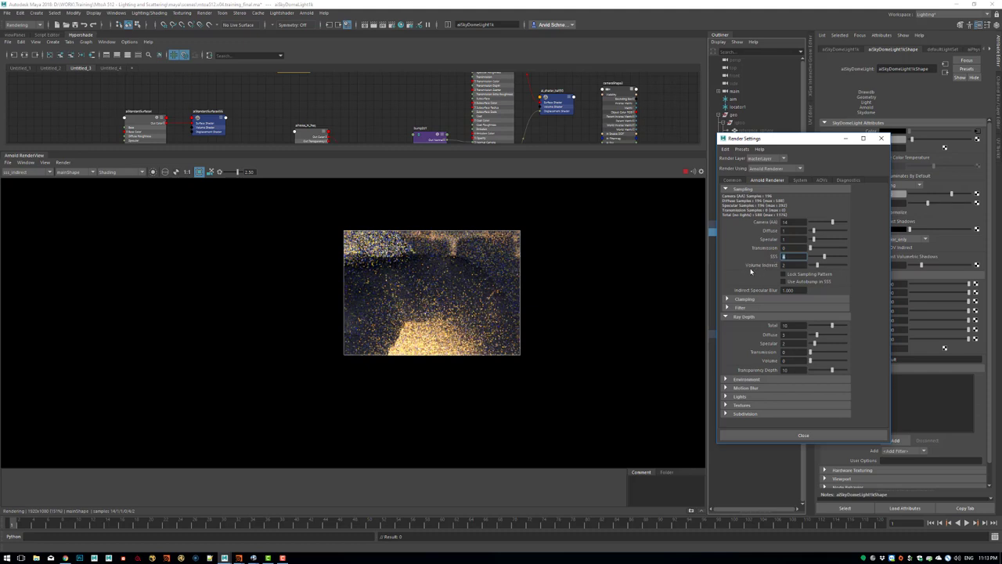
drag(790, 336, 771, 337)
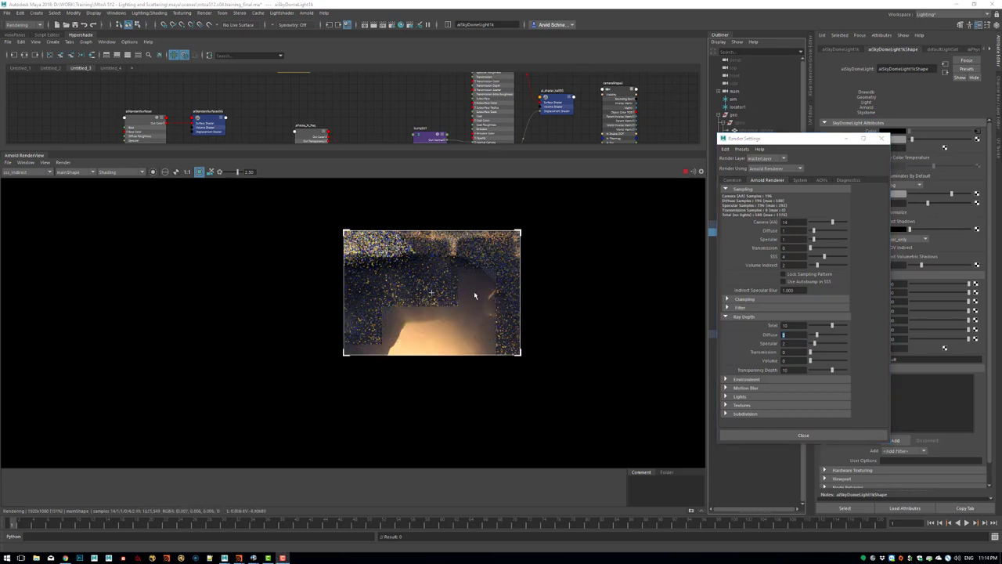
Reset the render view's exposure and display the Beauty AOV.
click(221, 172)
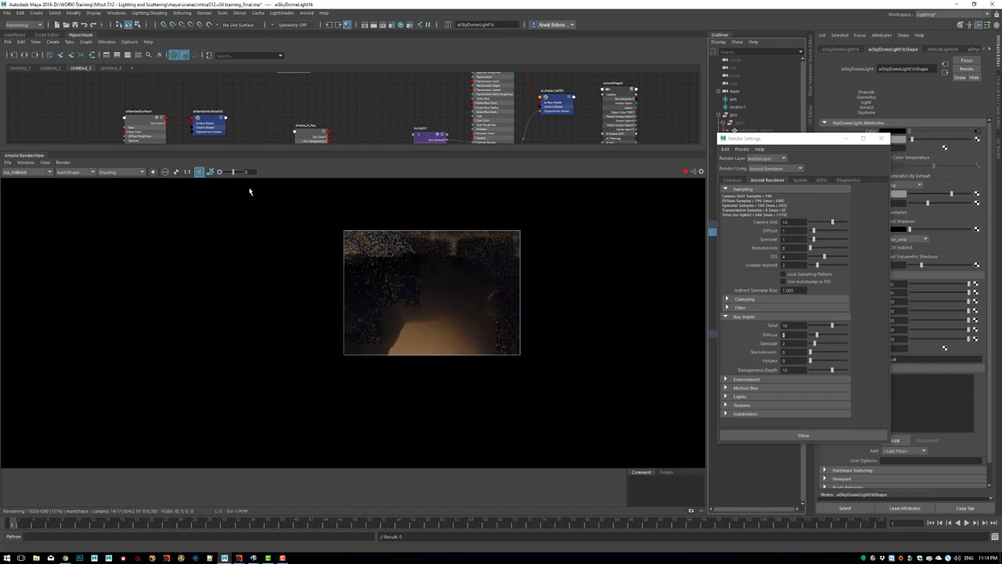
click(30, 176)
click(34, 180)
click(34, 174)
click(34, 173)
click(36, 174)
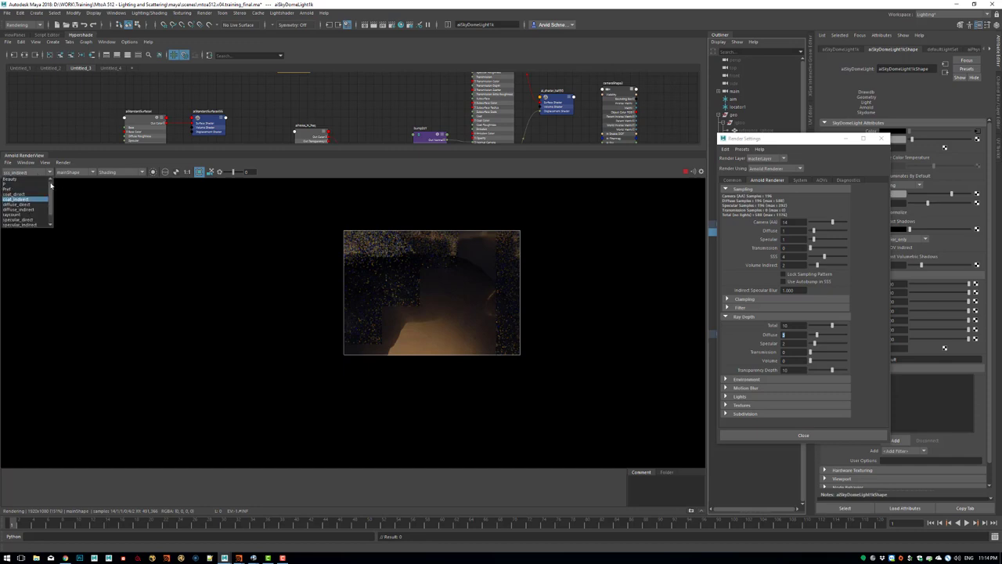
click(31, 178)
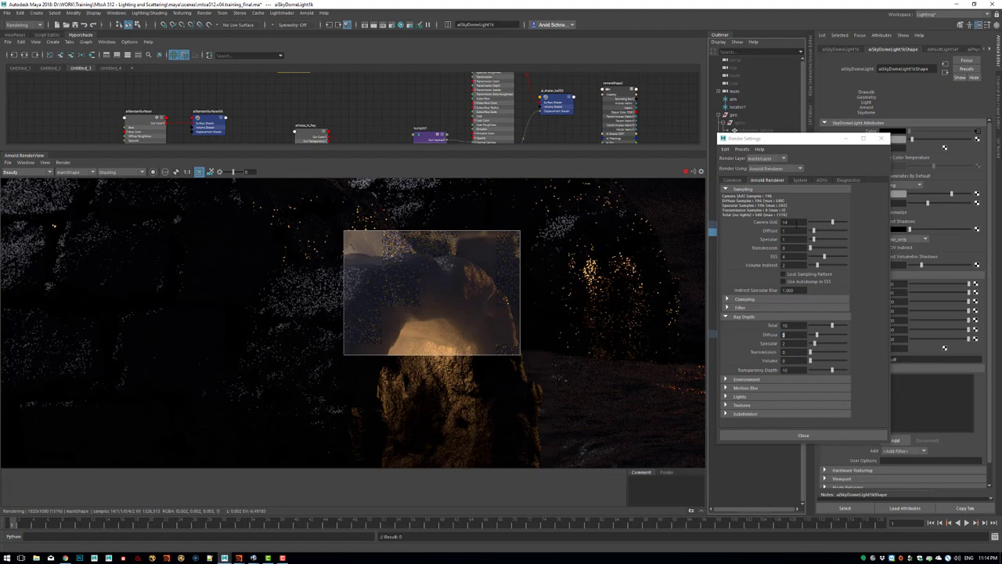
double_click(785, 223)
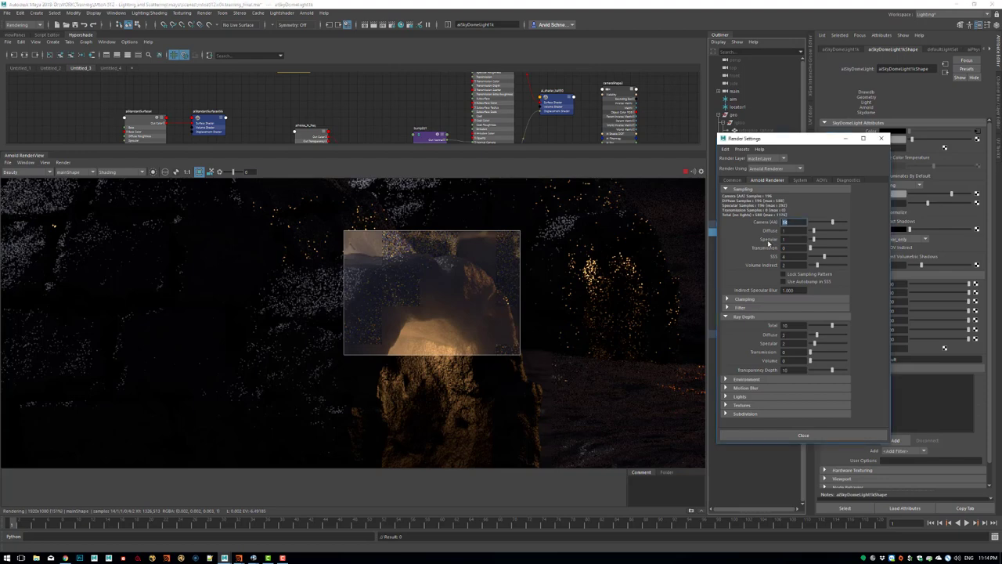
text(12)
click(795, 224)
key(Tab)
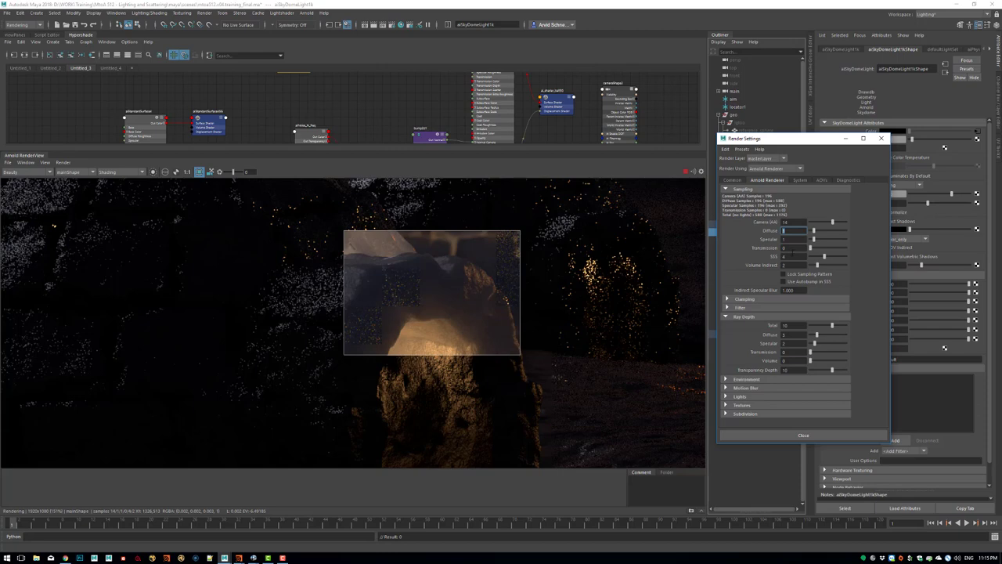
double_click(789, 256)
Frame the igloos and the sun in the render view and close the Render Settings.
alt+right_drag(572, 240, 248, 275)
alt+right_drag(441, 271, 349, 289)
alt+middle_drag(397, 271, 389, 302)
alt+right_drag(517, 245, 473, 244)
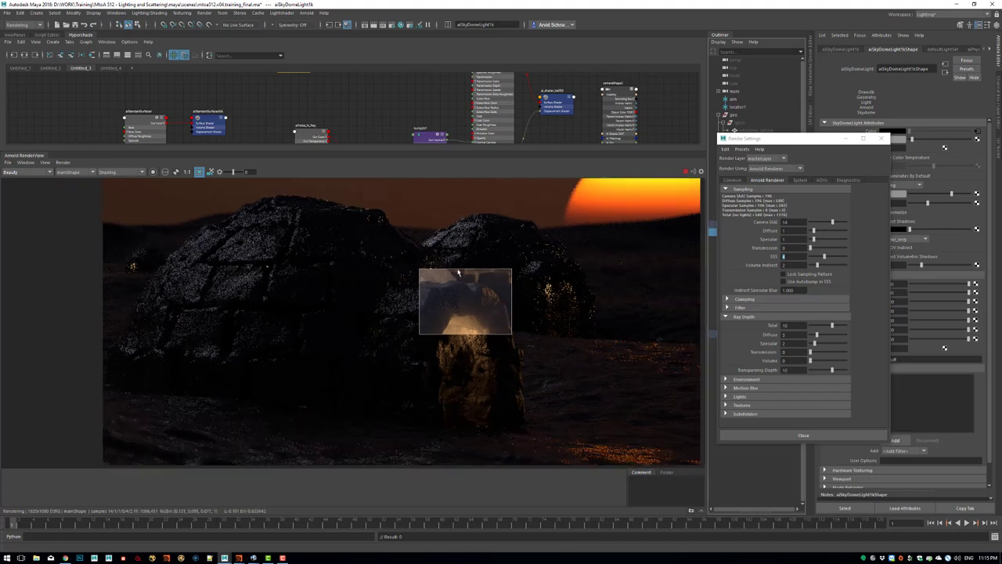
click(882, 138)
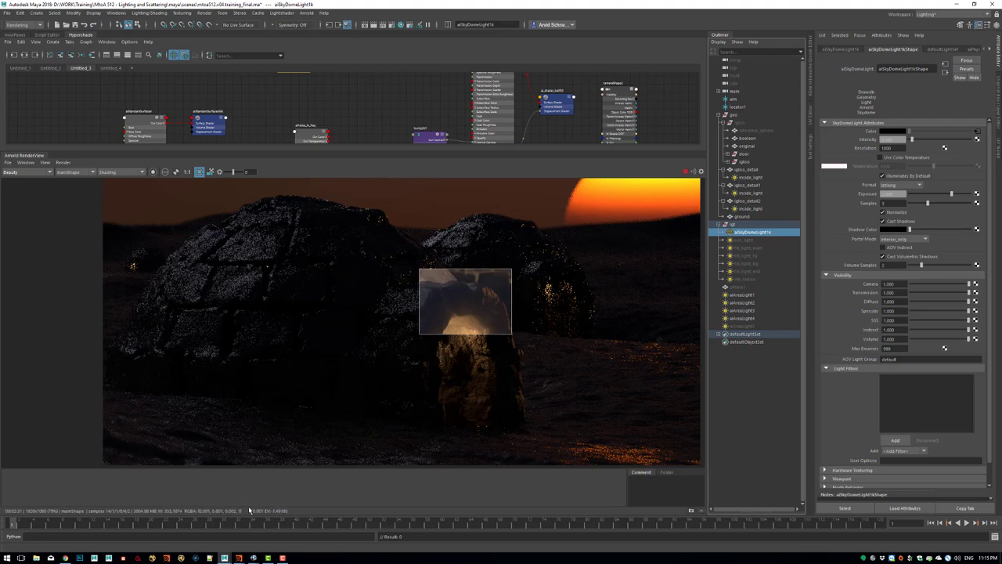
Switch to final_render.exr in RV, fit the image, show the Default layer at default exposure, and maximize the window.
click(253, 557)
click(291, 526)
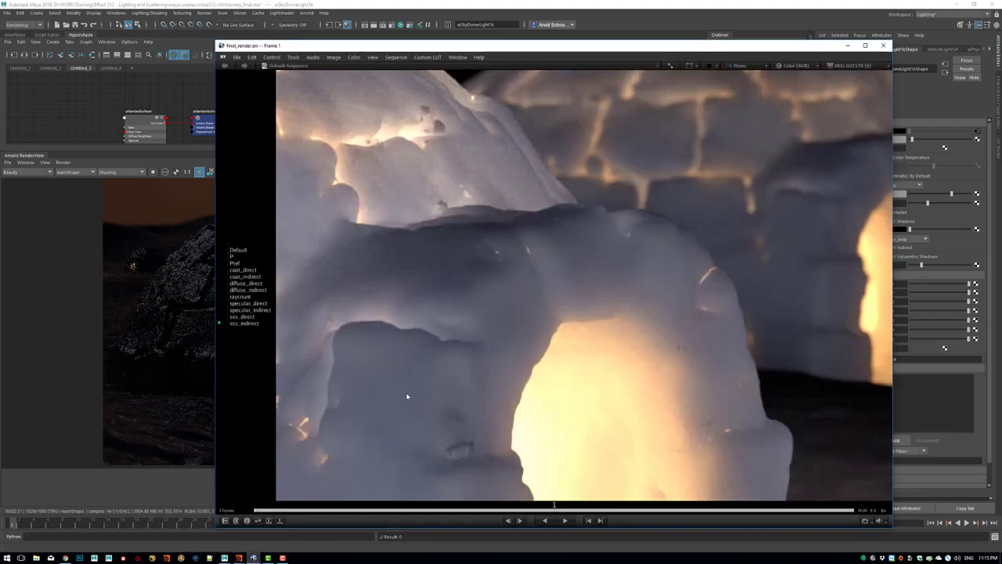
key(f)
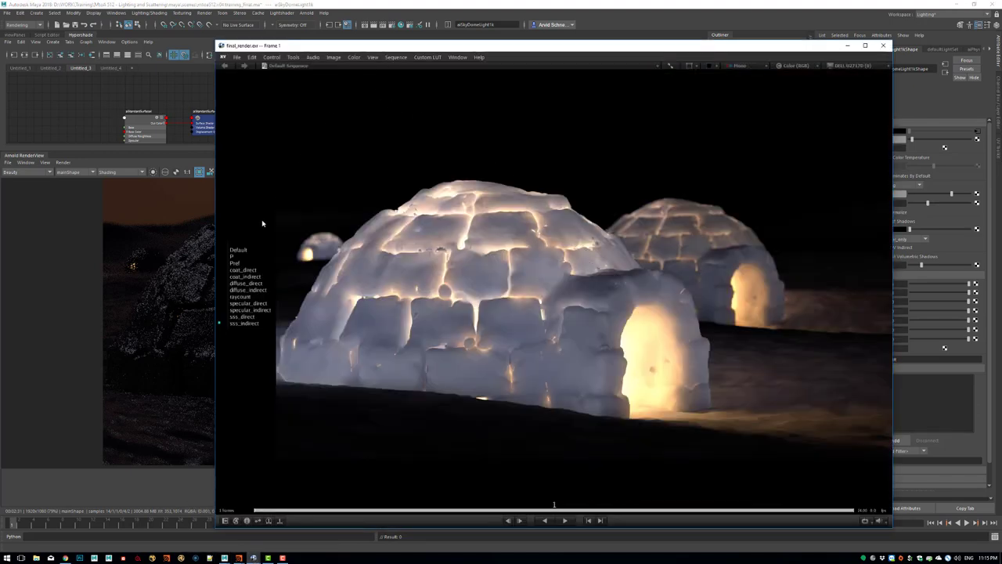
click(239, 250)
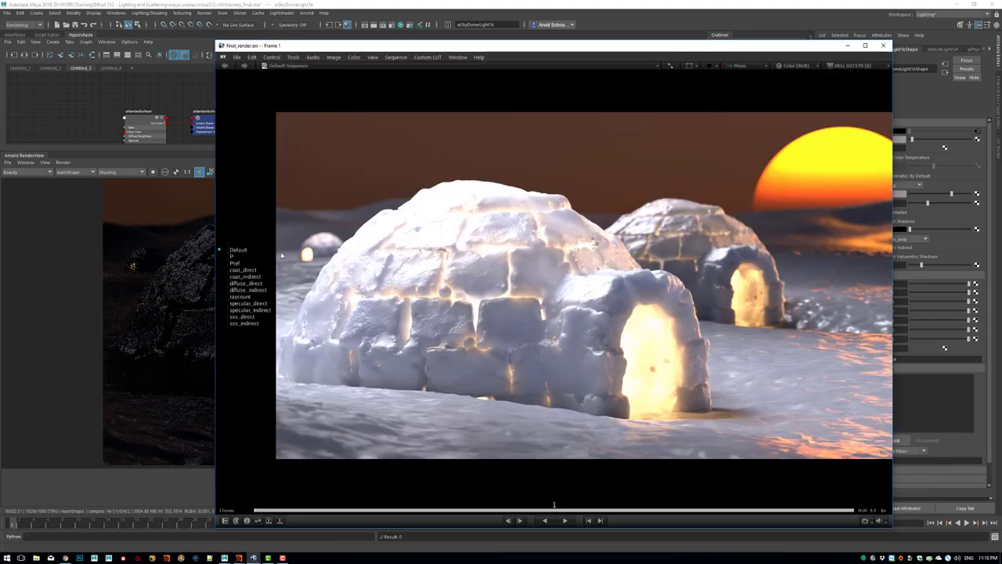
key(shift+d)
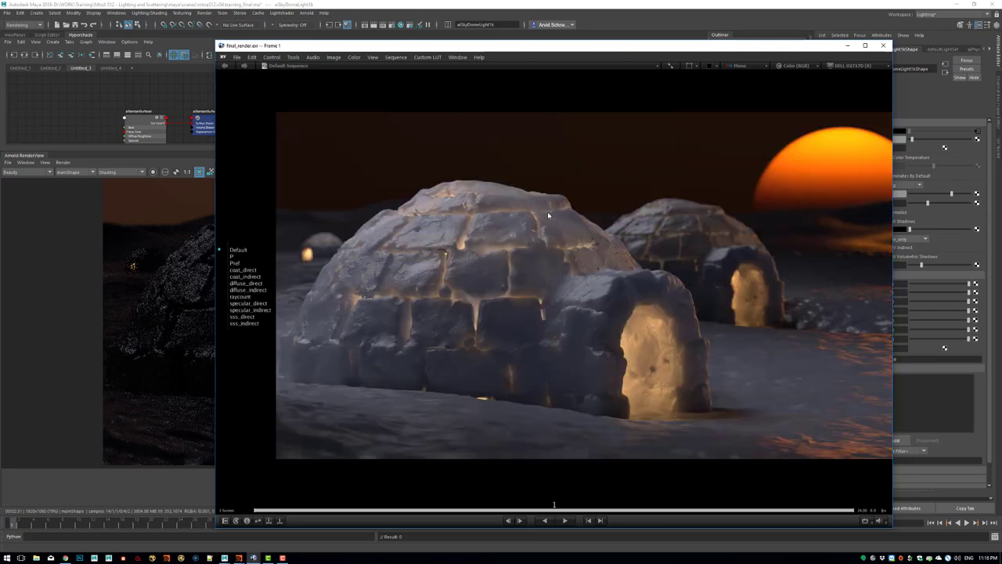
double_click(556, 48)
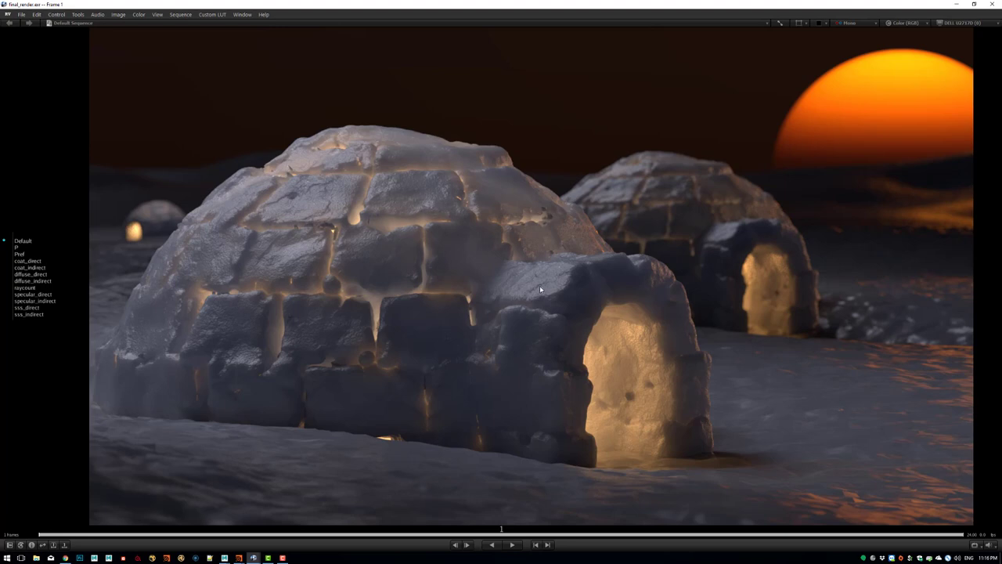